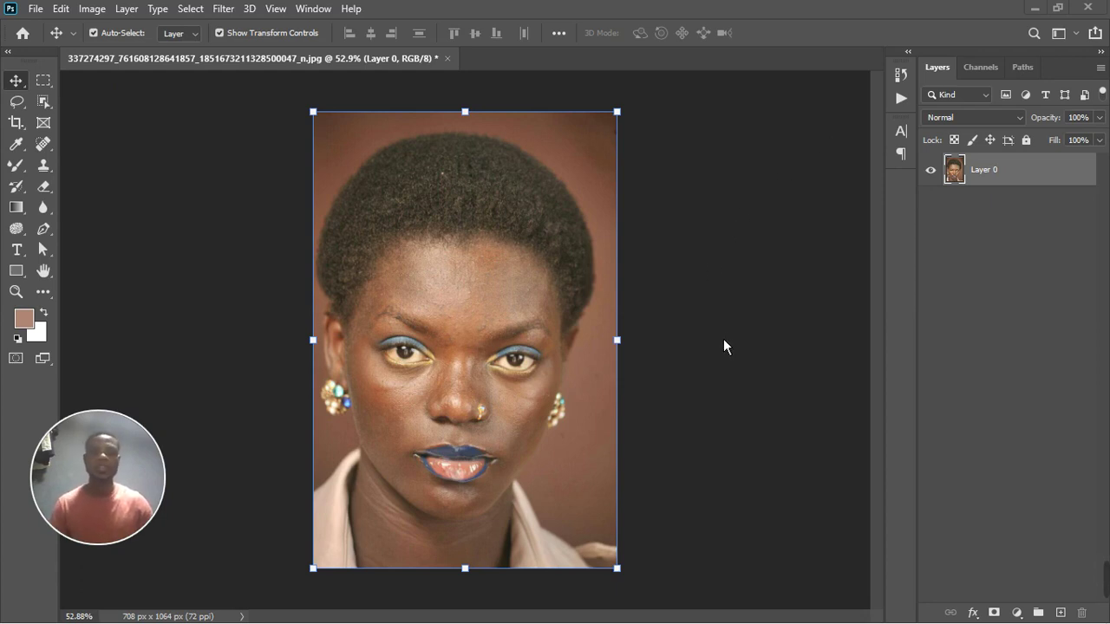
Step: Examine the portrait's overall lighting and the skin texture on the forehead and face, both close up and as a whole
scroll(530, 408, up, 2)
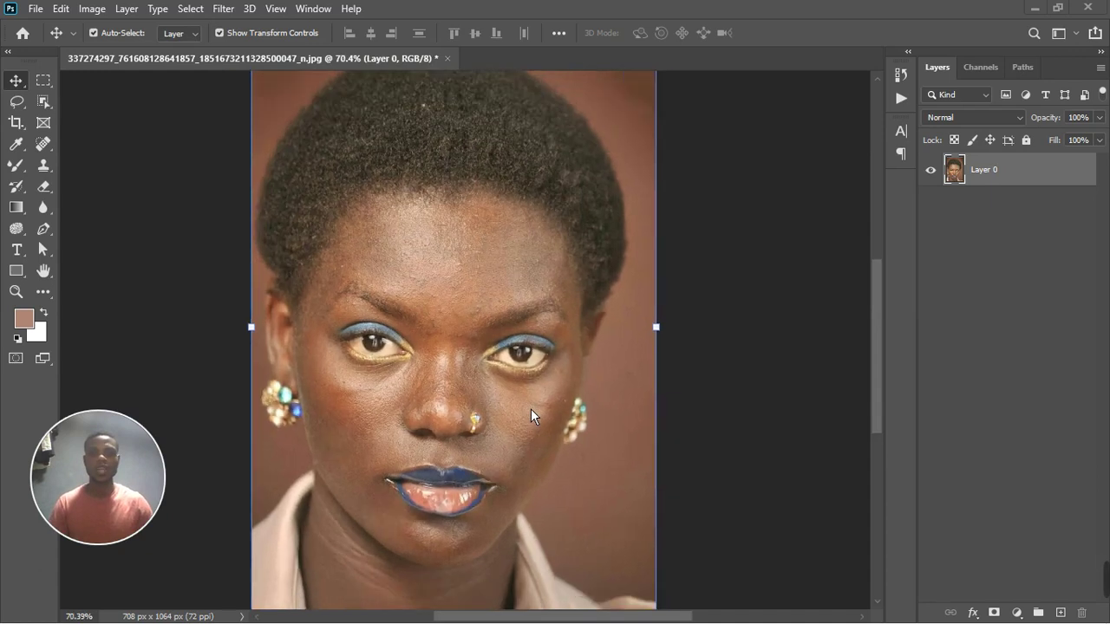
scroll(531, 408, down, 1)
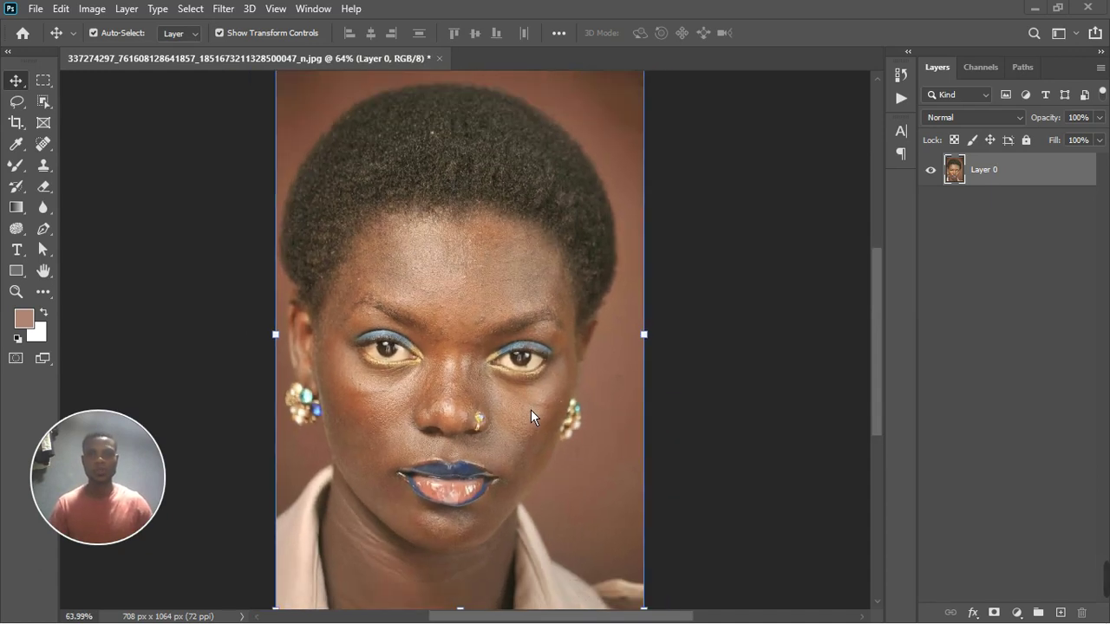
scroll(531, 409, up, 1)
scroll(531, 409, down, 1)
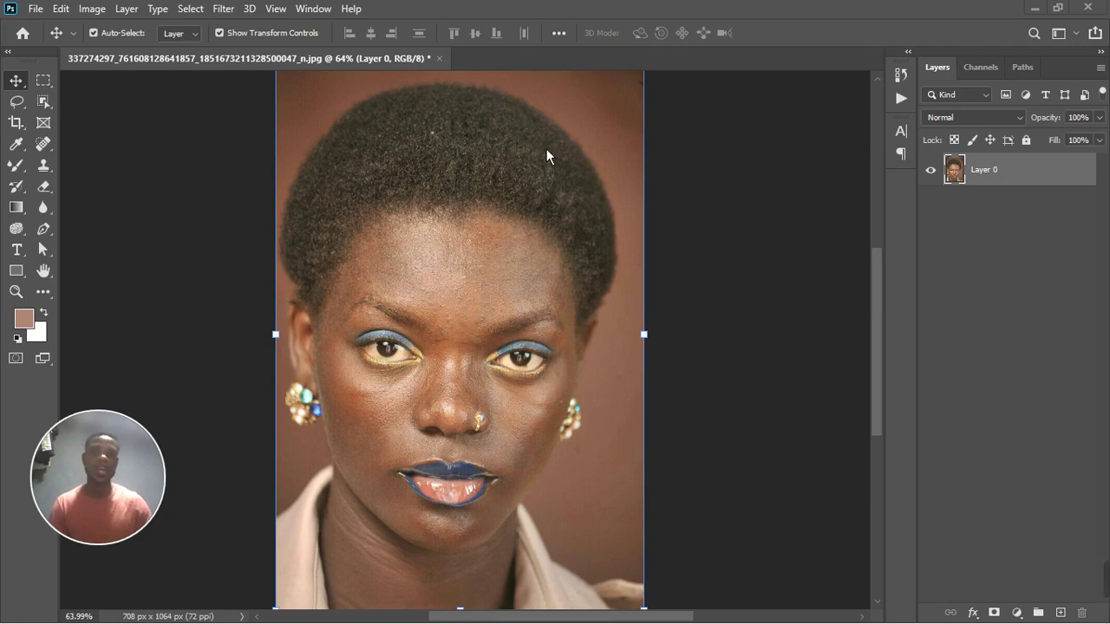
scroll(497, 314, down, 3)
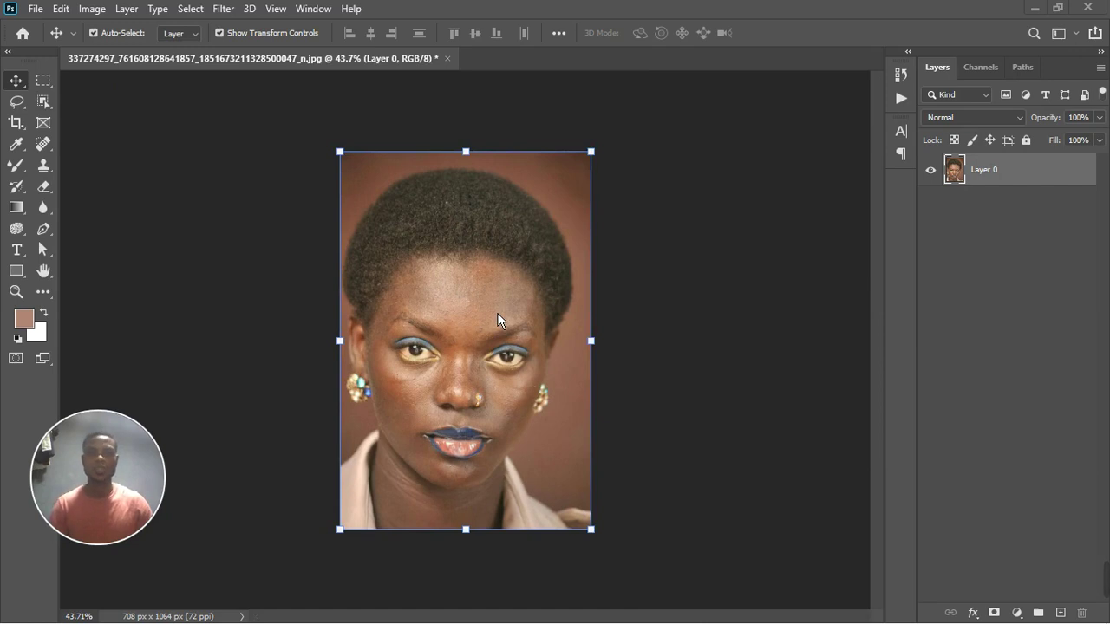
scroll(497, 313, up, 5)
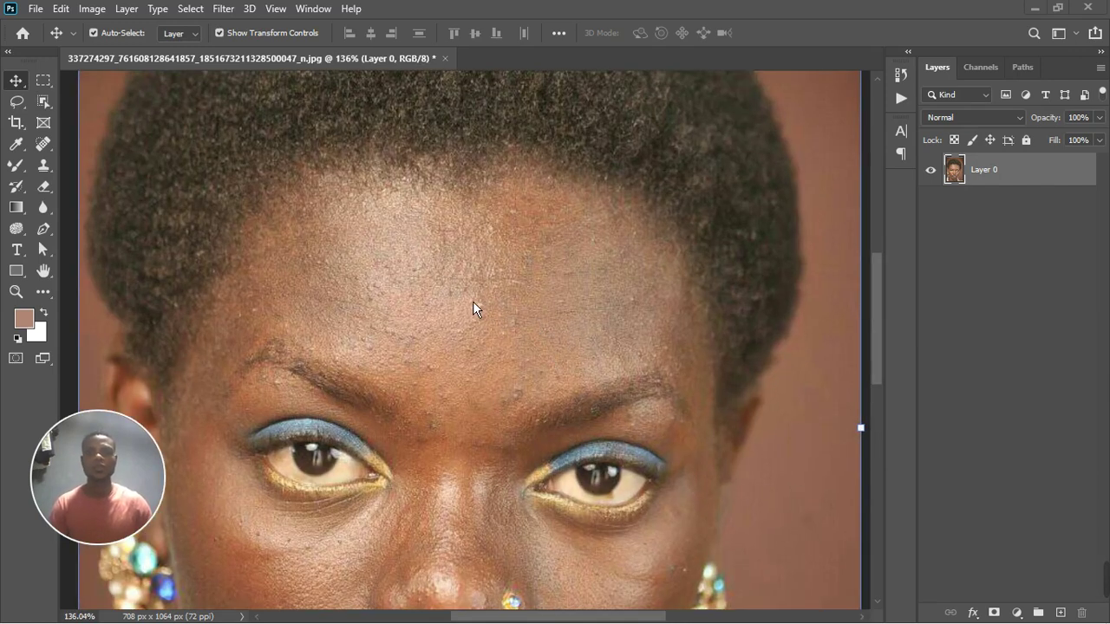
scroll(474, 302, up, 4)
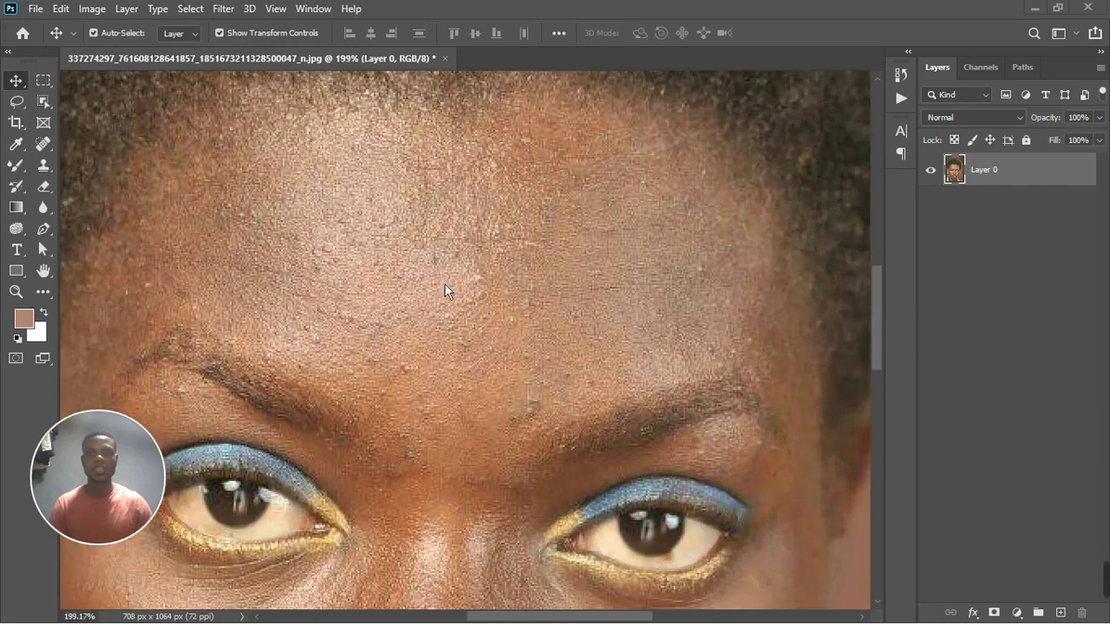
scroll(505, 293, down, 6)
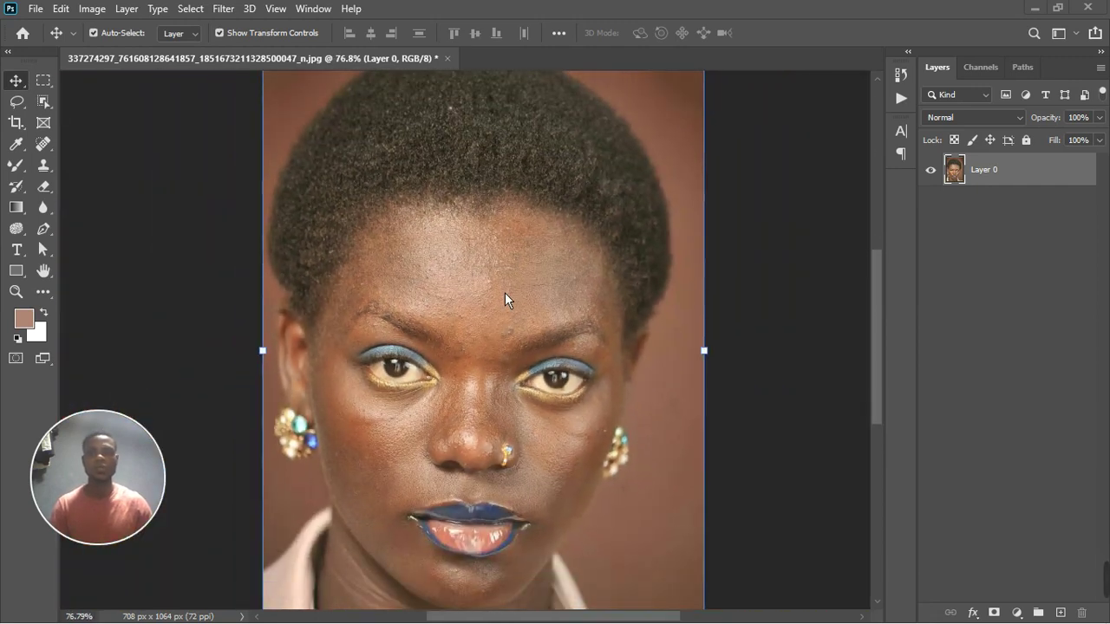
scroll(506, 299, down, 2)
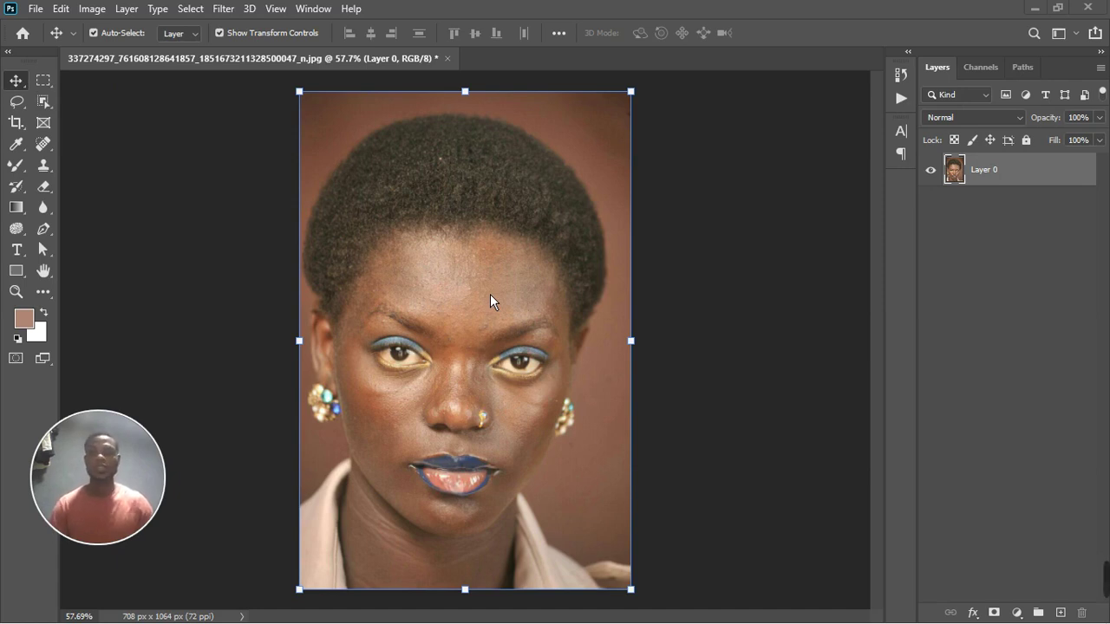
scroll(495, 407, up, 3)
scroll(495, 407, down, 2)
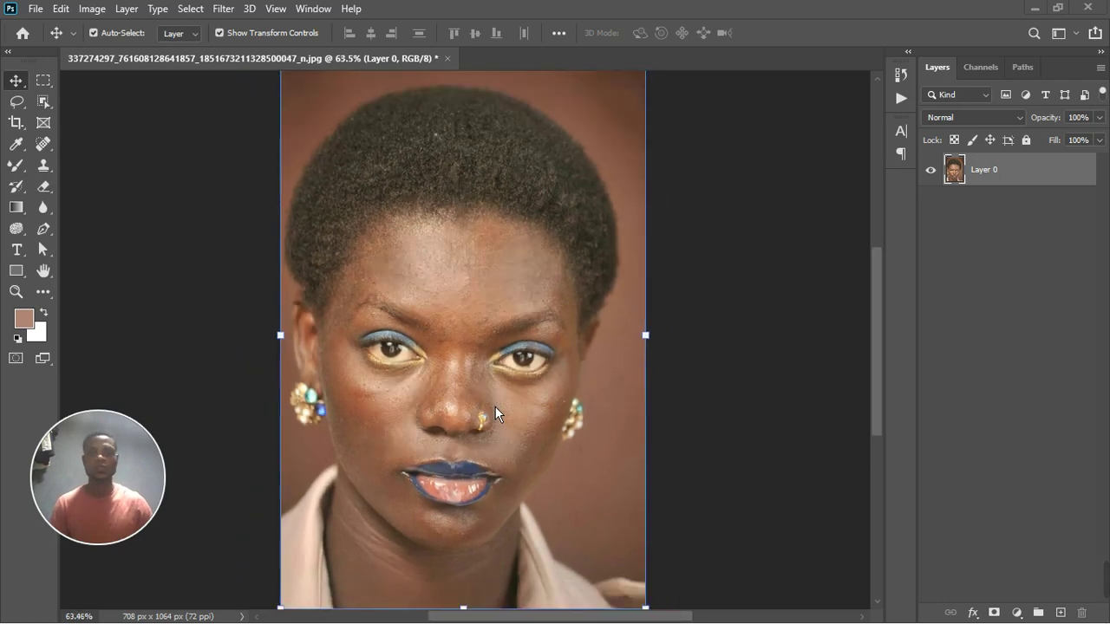
scroll(495, 407, down, 1)
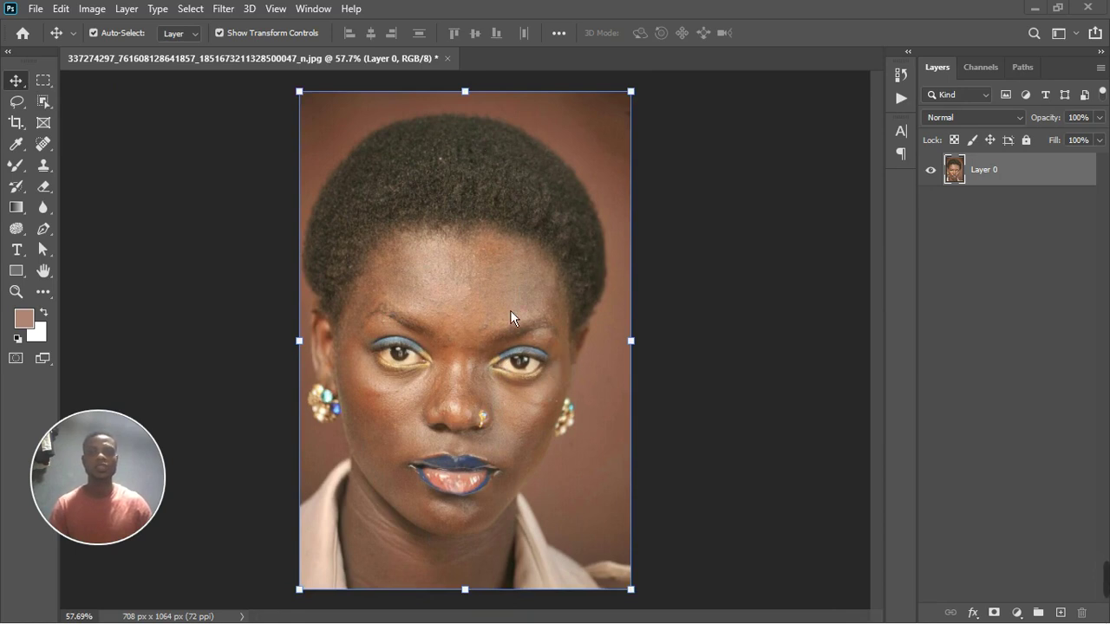
scroll(510, 318, down, 1)
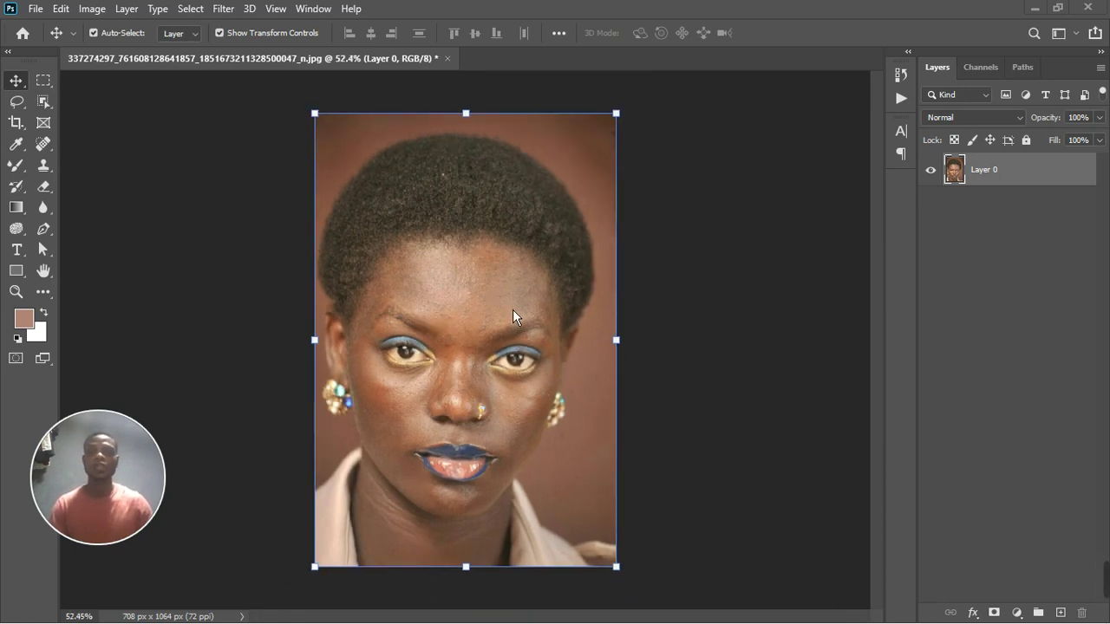
Step: Add an Exposure adjustment layer above the portrait, set its Gamma Correction to 0.77, and compare the image with and without it
click(1017, 613)
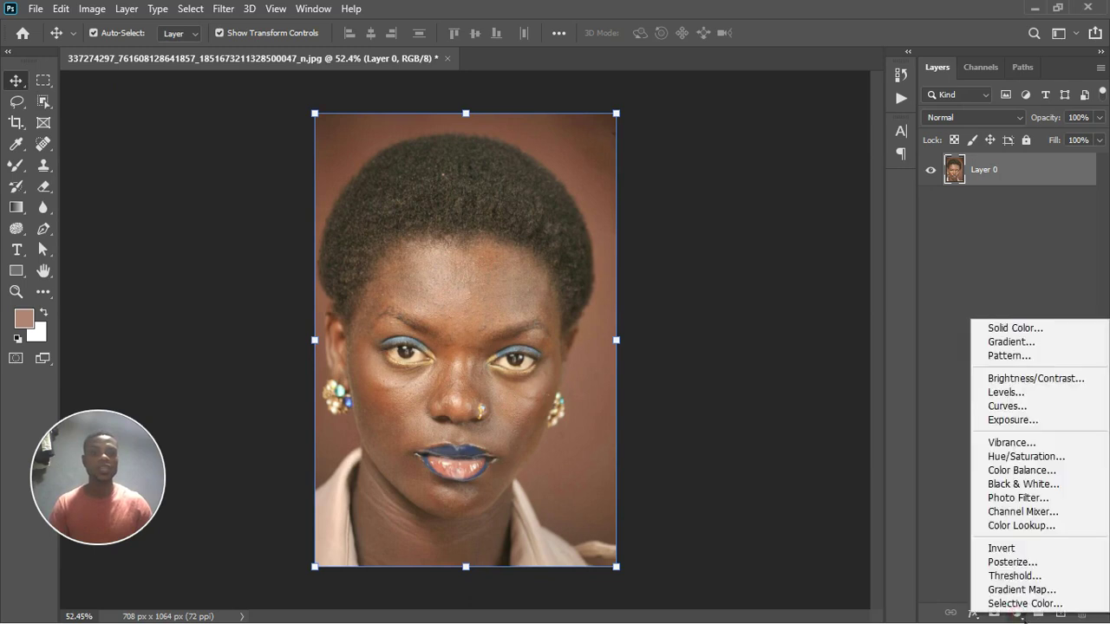
click(1027, 425)
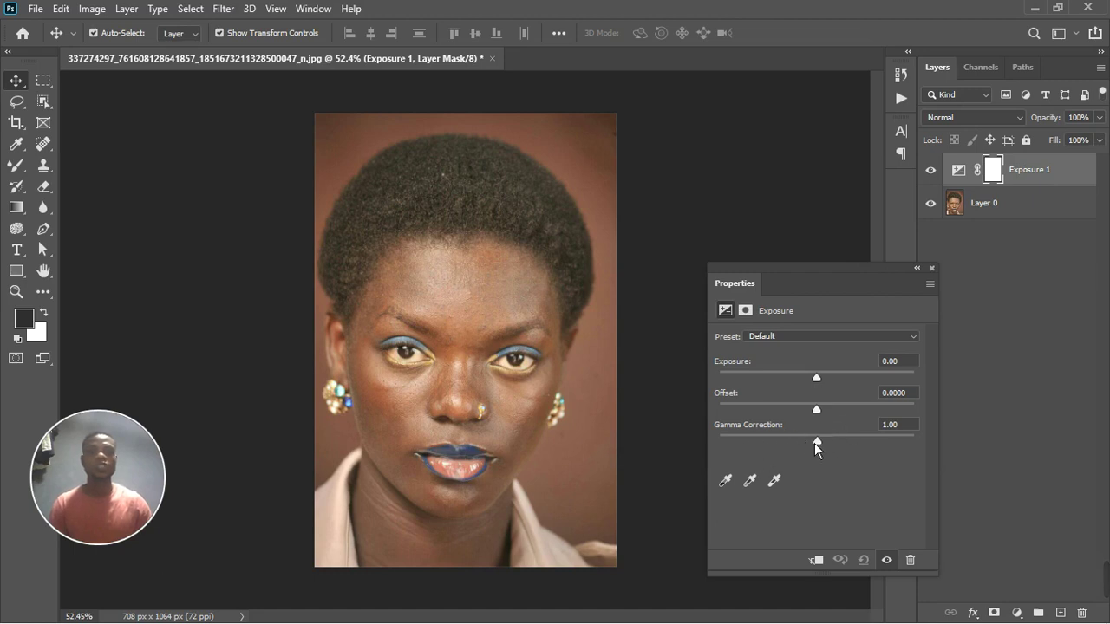
mouse_move(825, 449)
mouse_down()
mouse_move(778, 454)
mouse_move(843, 443)
mouse_up()
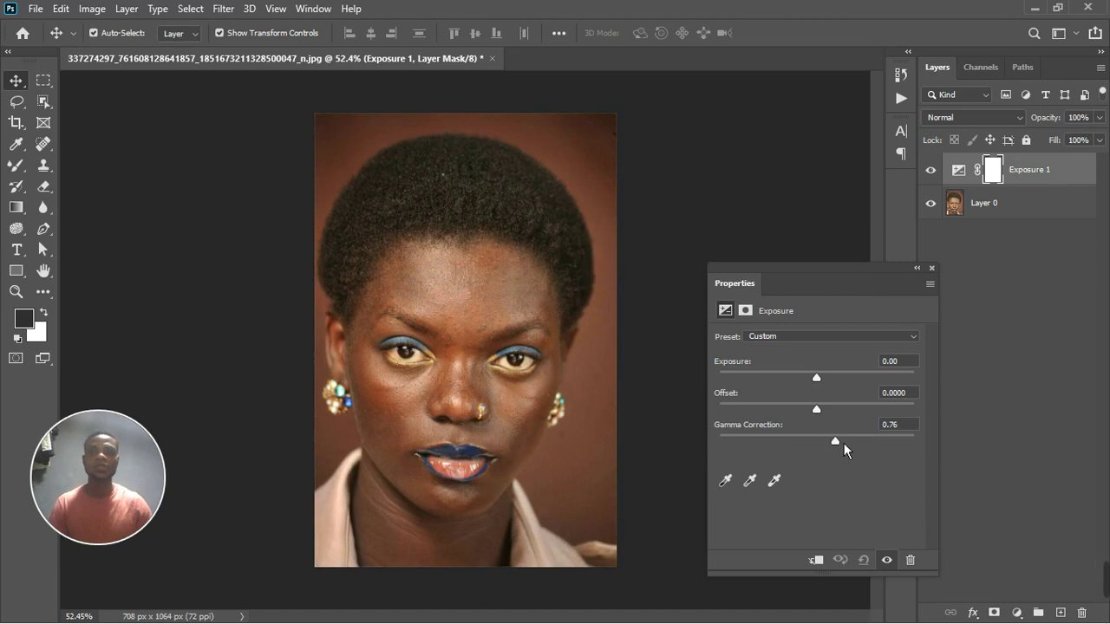
drag(843, 443, 840, 443)
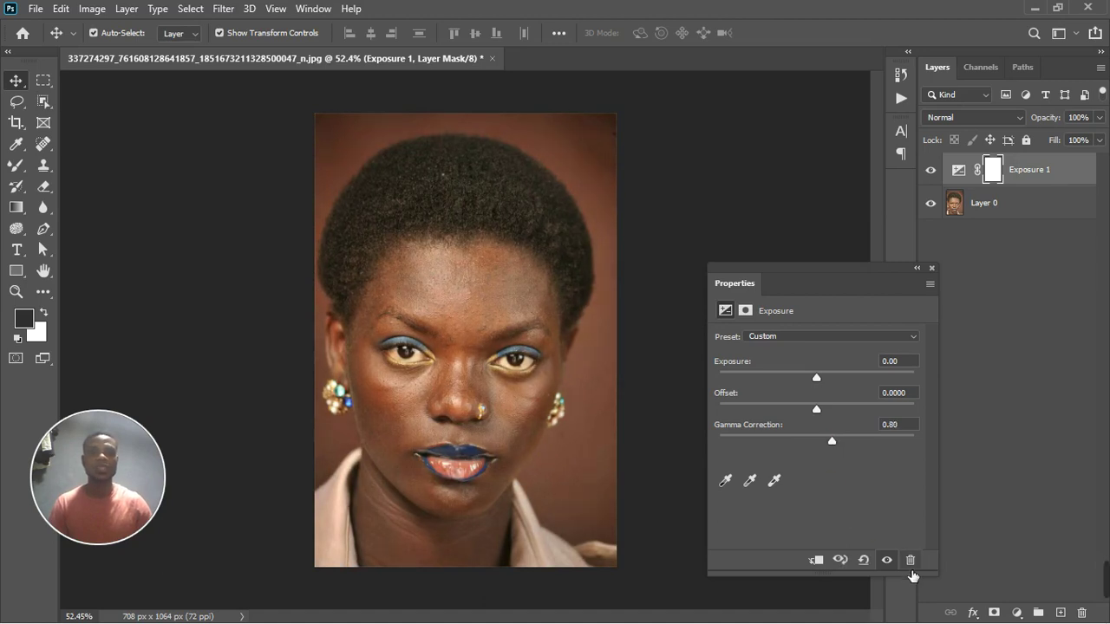
click(887, 561)
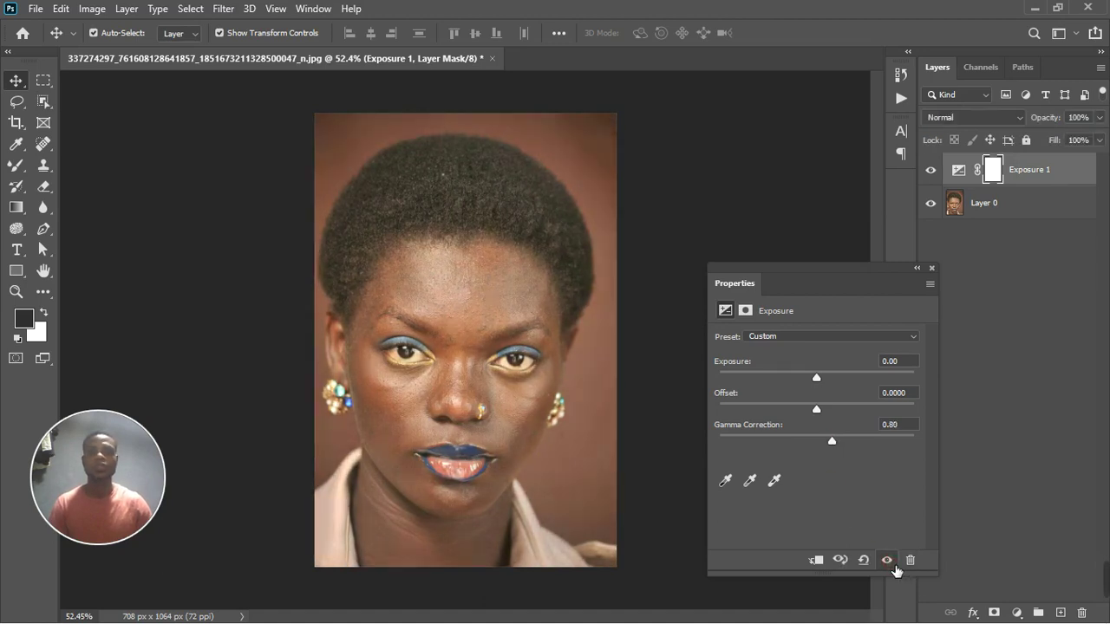
click(888, 561)
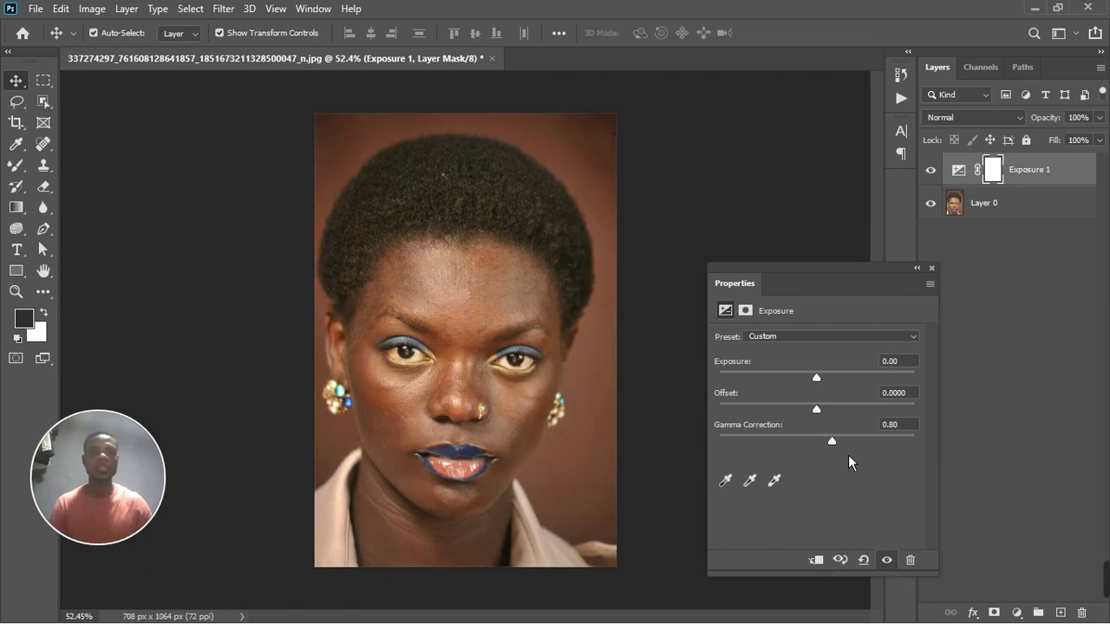
drag(841, 449, 841, 449)
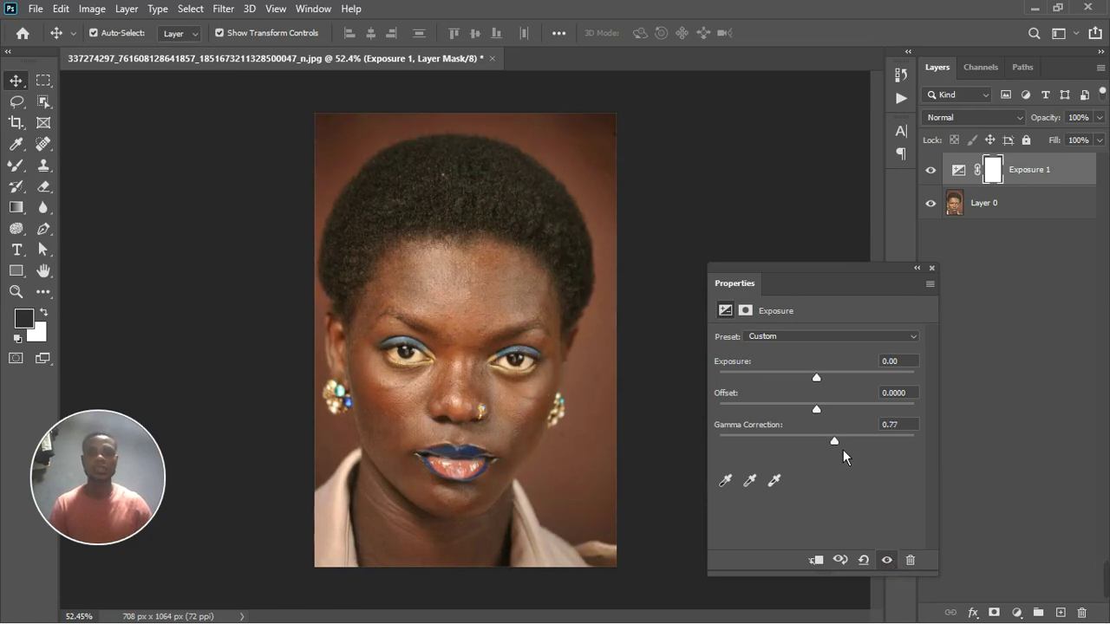
click(931, 268)
Step: Check the effect of the gamma adjustment on the face, hair and background
scroll(492, 338, up, 1)
scroll(492, 338, up, 1)
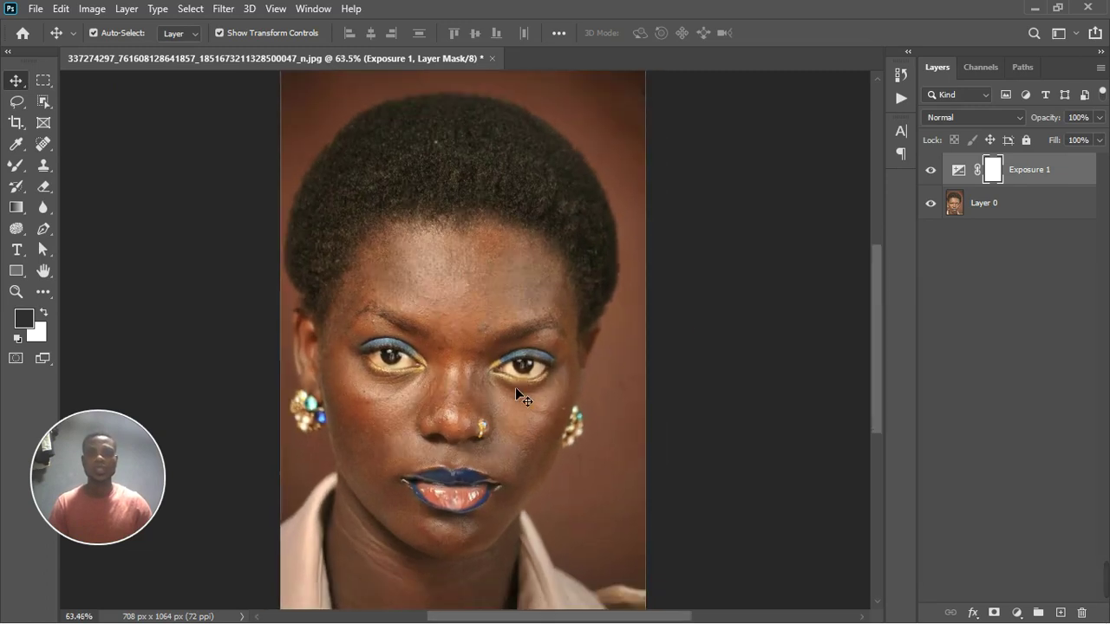
scroll(888, 342, down, 2)
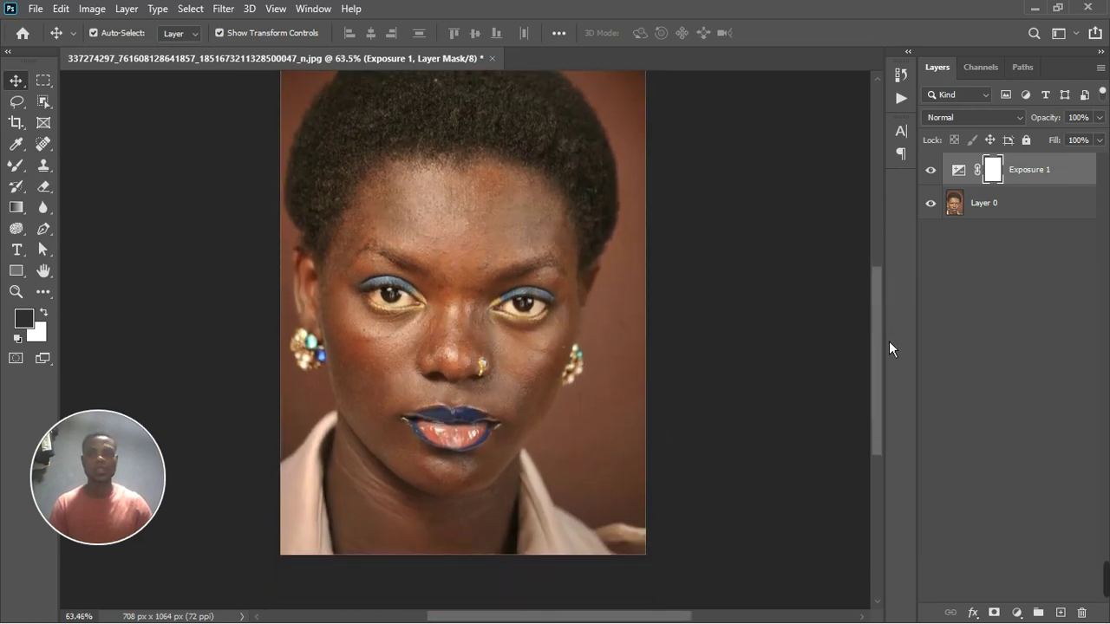
scroll(512, 270, up, 1)
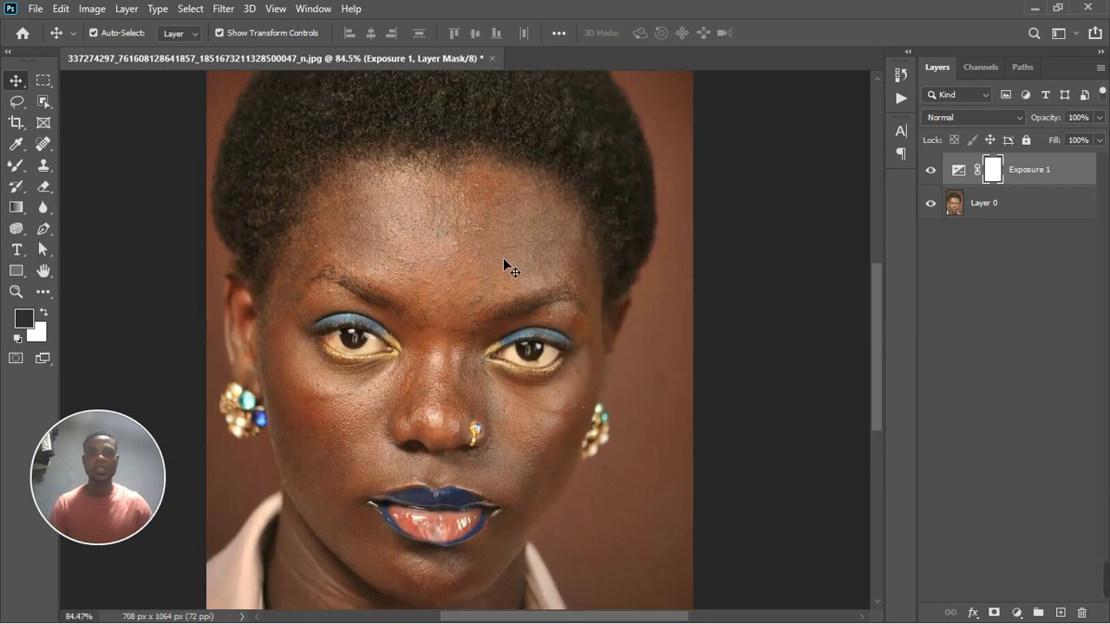
scroll(505, 264, down, 2)
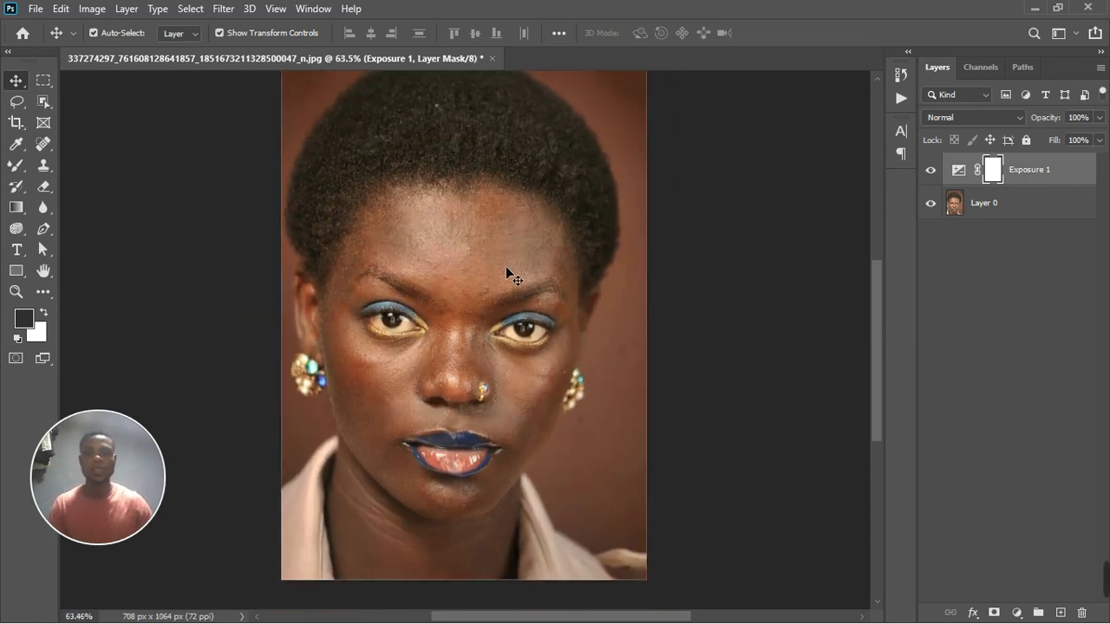
scroll(505, 266, down, 1)
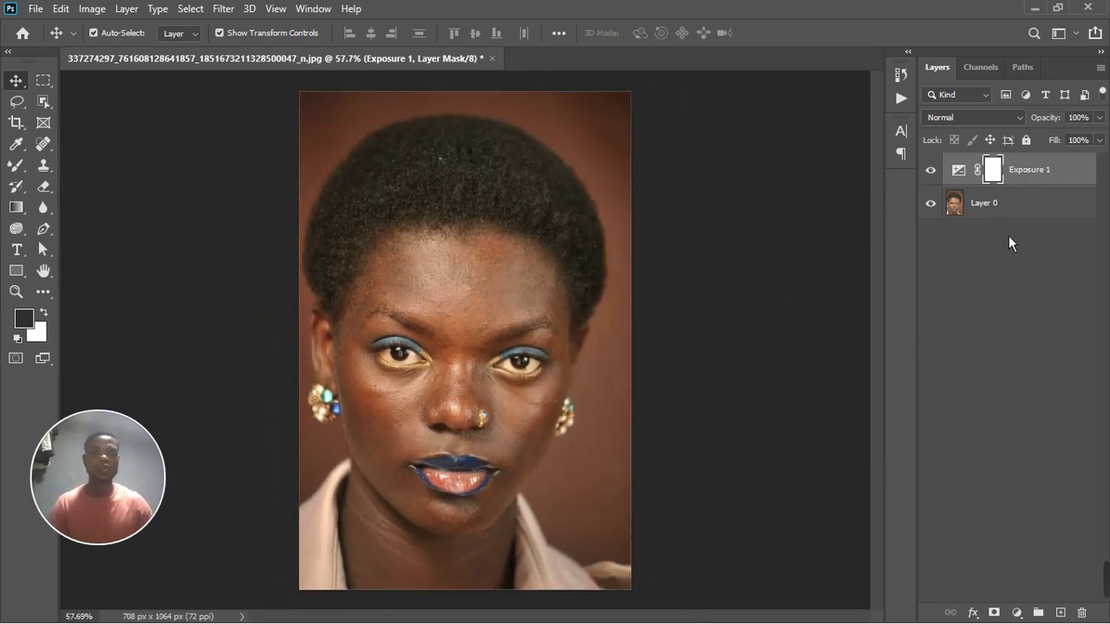
Step: Select the portrait photo layer and inspect the skin texture and blemishes around the forehead, eyes, nose and lips up close
click(1037, 202)
scroll(432, 365, up, 2)
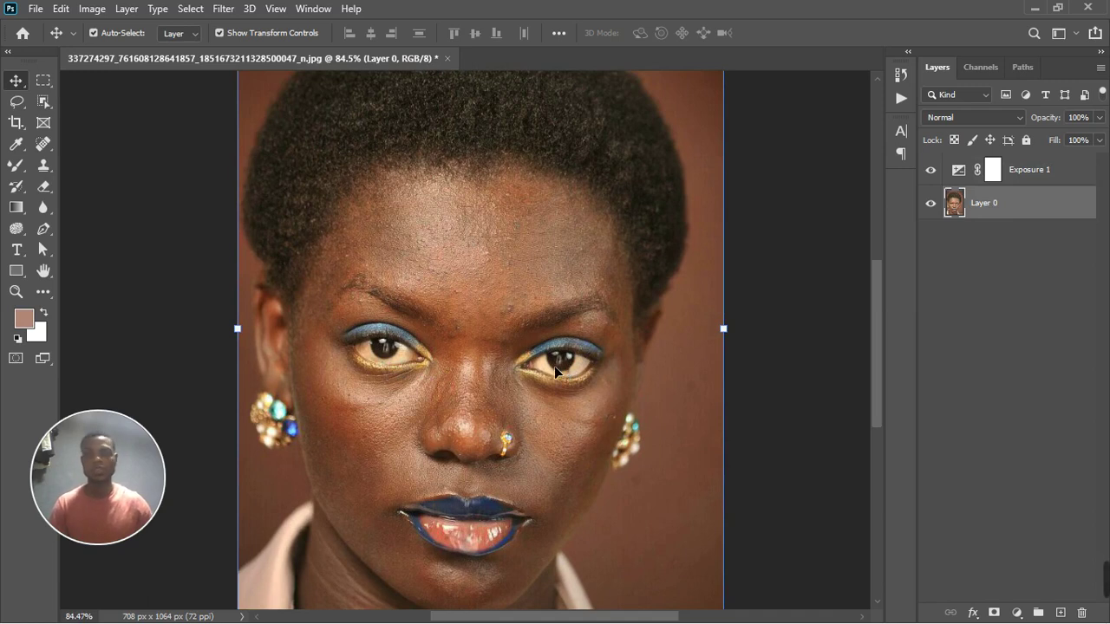
scroll(508, 322, down, 2)
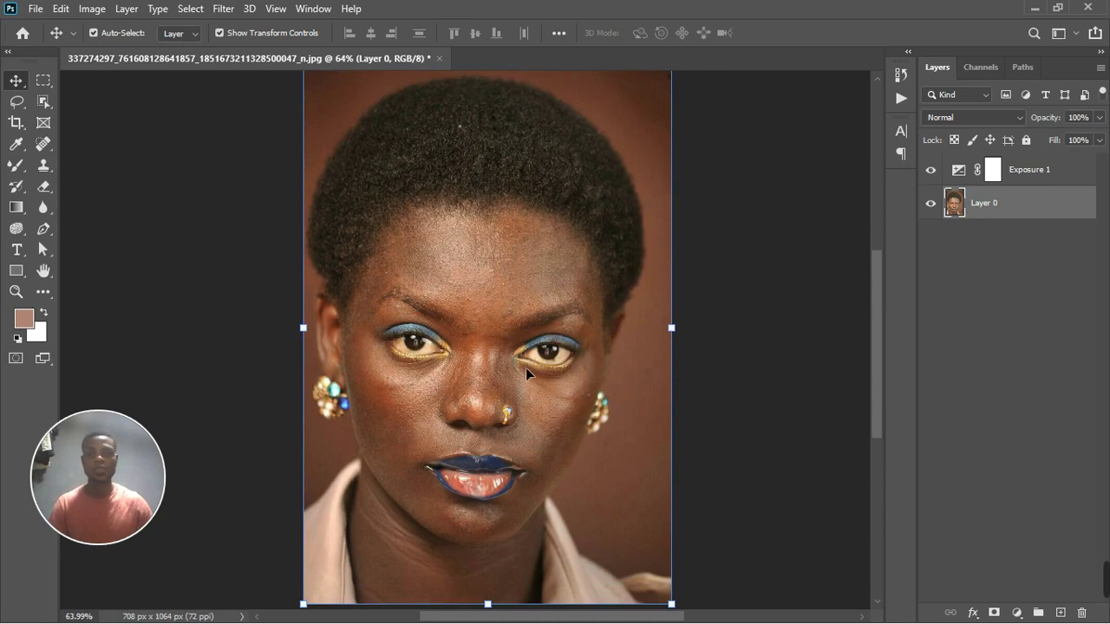
scroll(494, 338, up, 3)
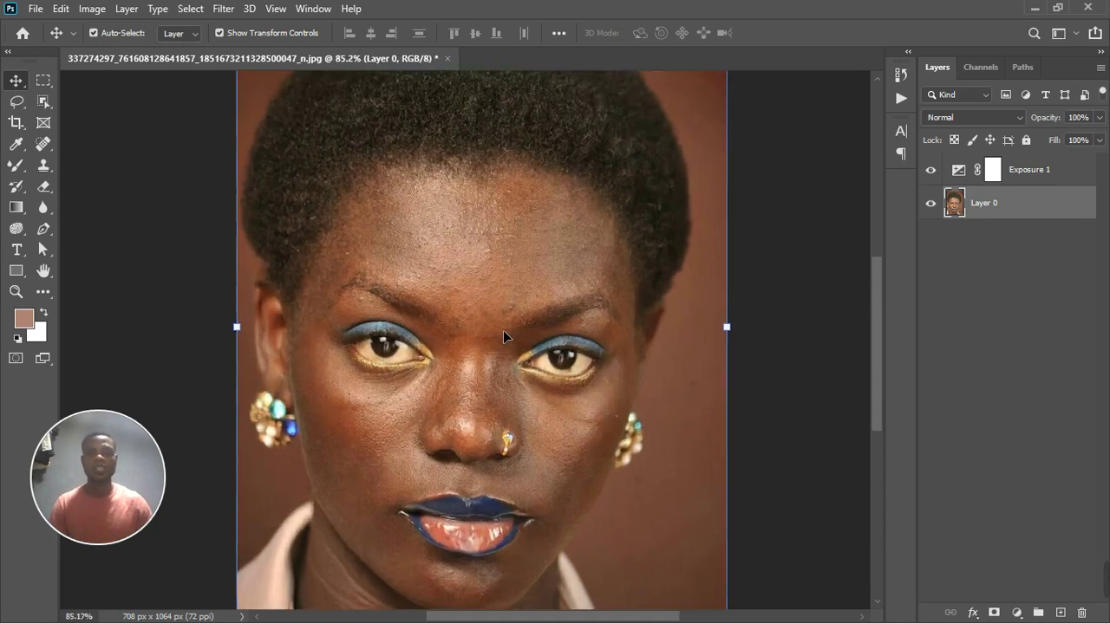
scroll(459, 520, up, 1)
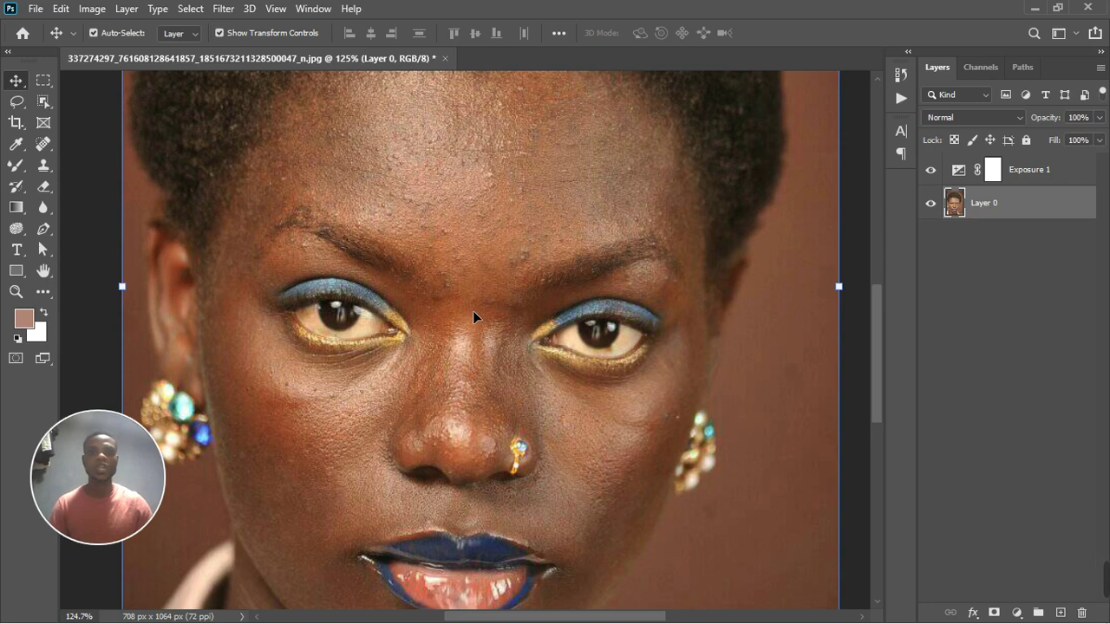
scroll(473, 306, down, 2)
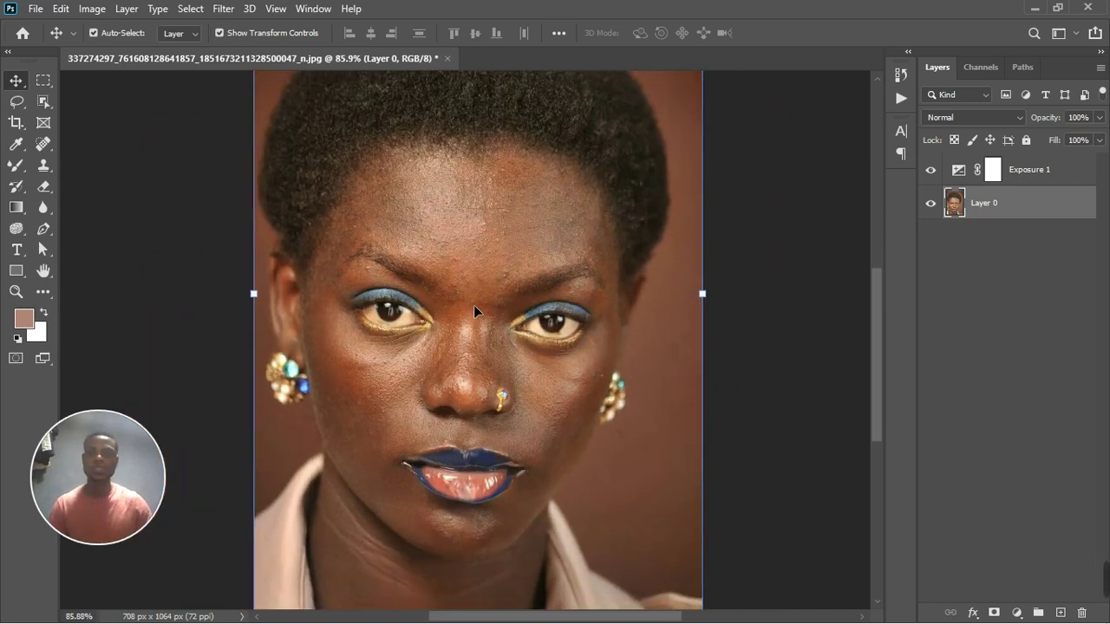
scroll(473, 305, up, 4)
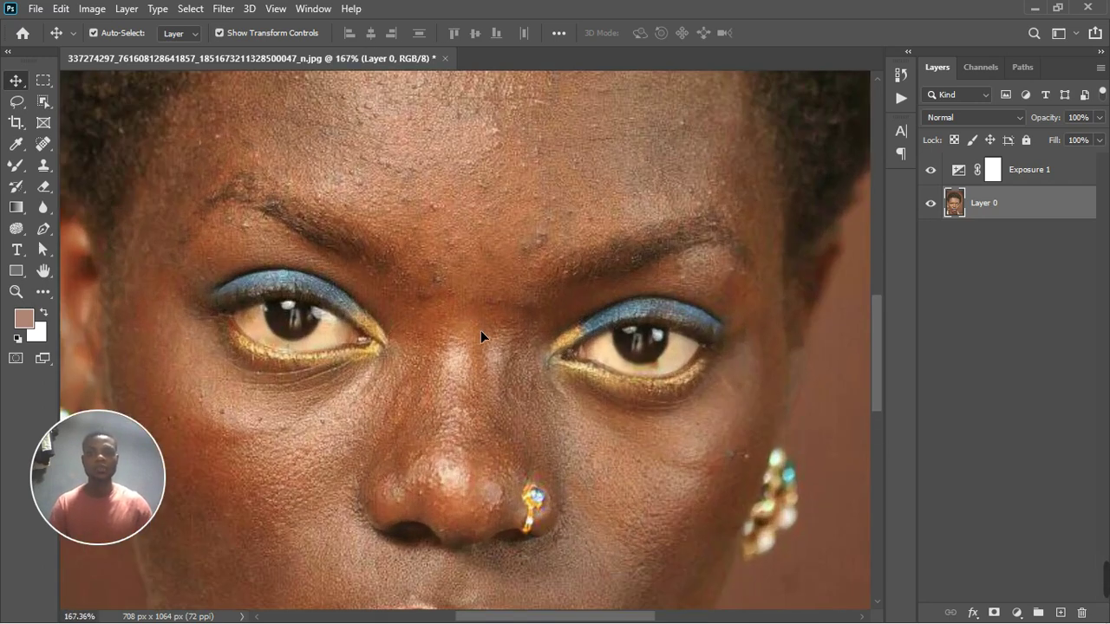
scroll(481, 330, down, 1)
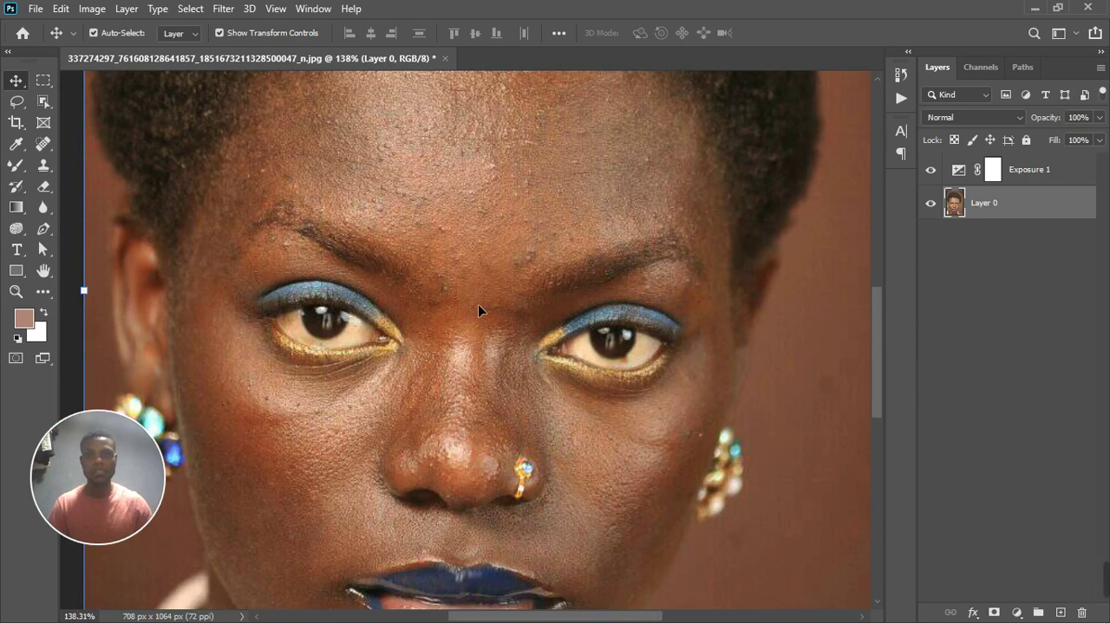
scroll(481, 305, down, 4)
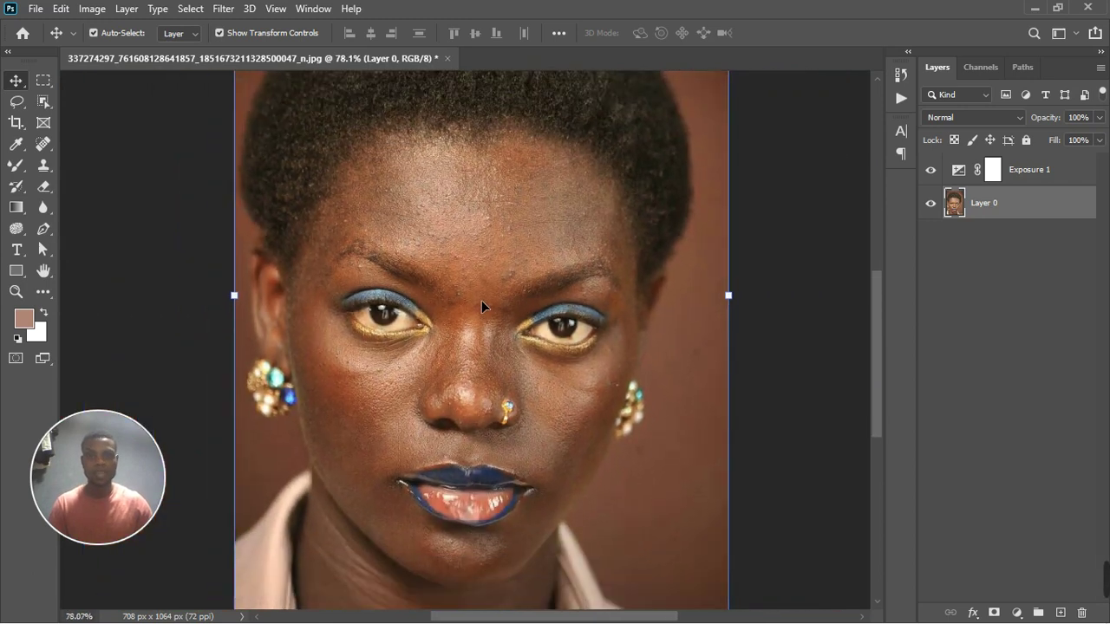
scroll(474, 558, down, 2)
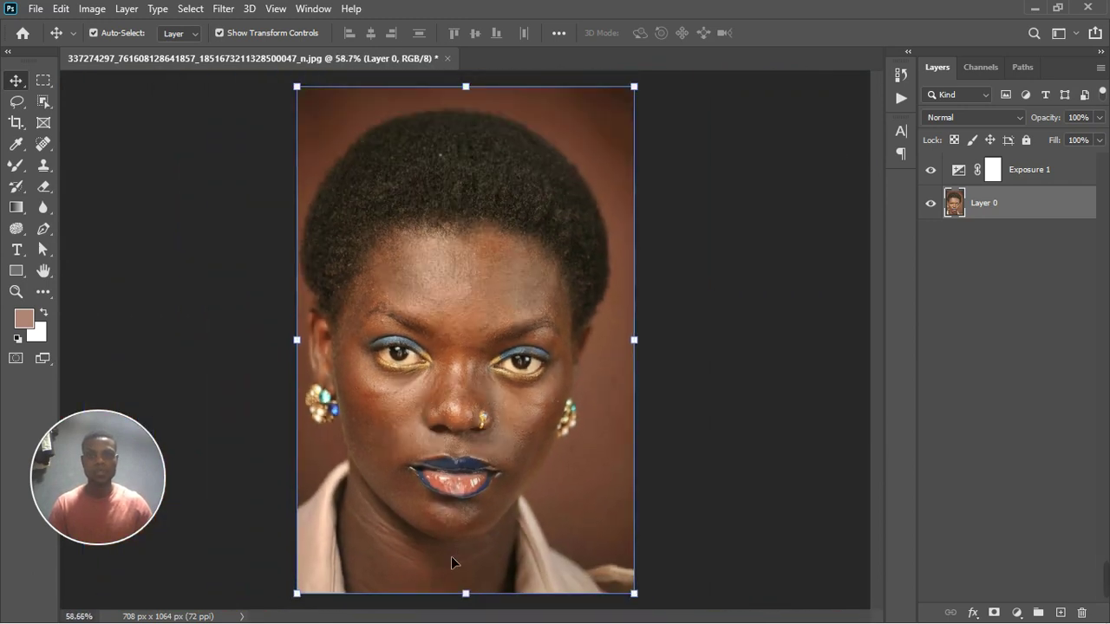
scroll(451, 562, up, 3)
scroll(489, 223, up, 2)
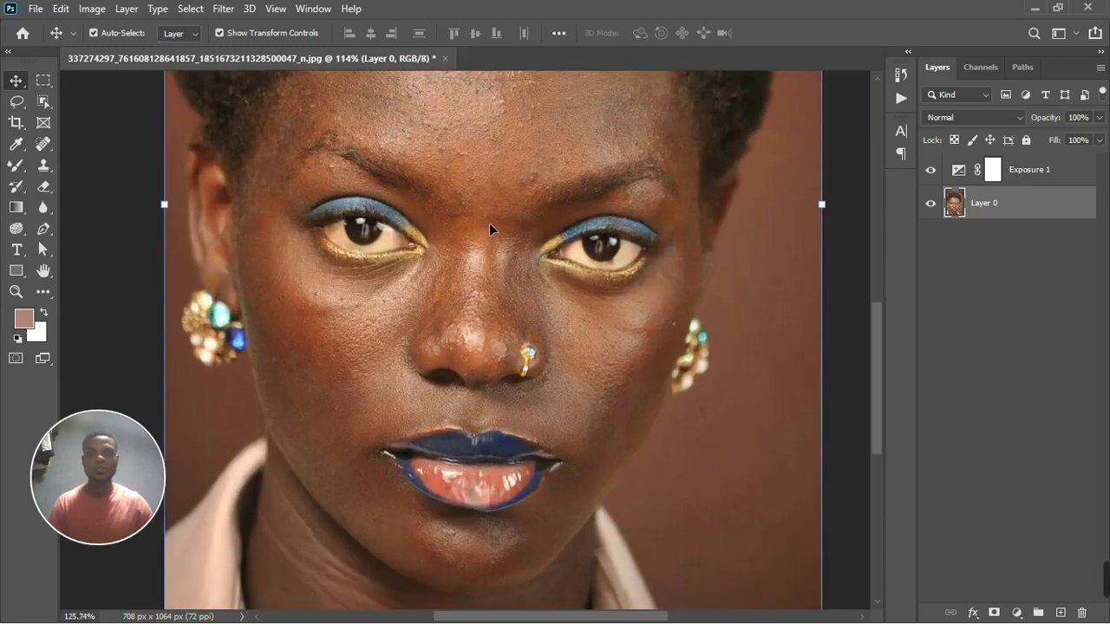
scroll(489, 227, down, 1)
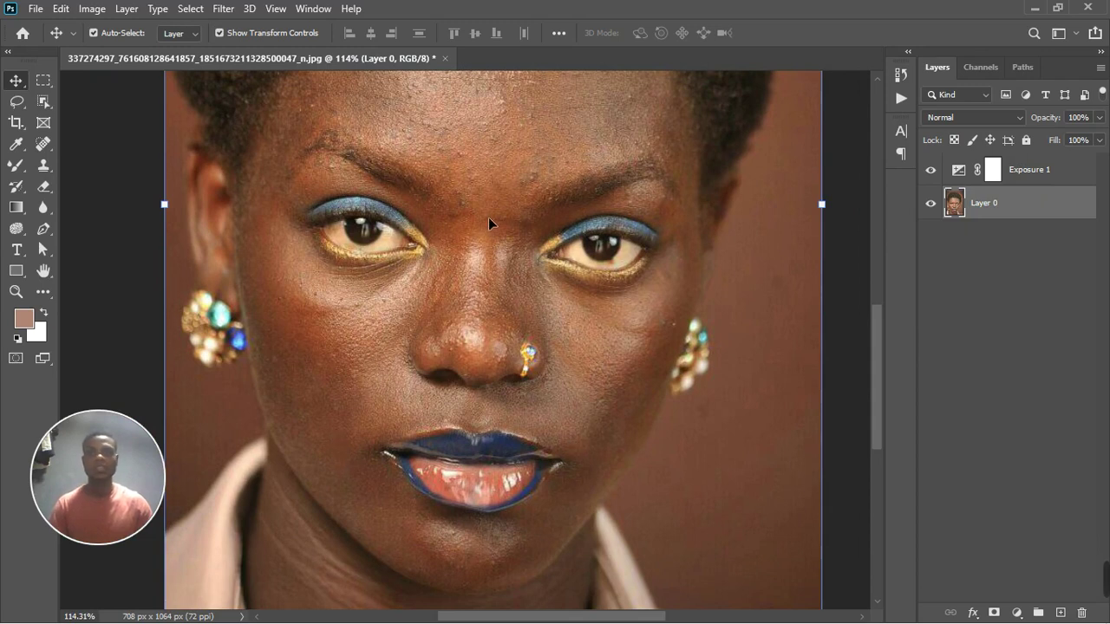
click(1056, 177)
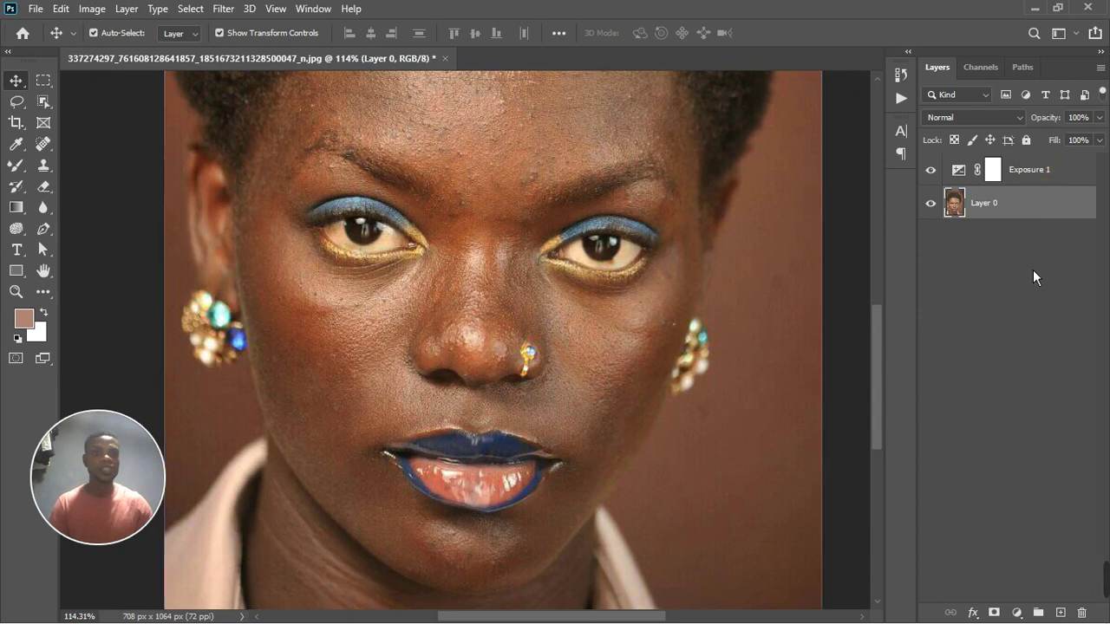
Step: Add a Hue/Saturation adjustment layer above the Exposure layer
click(1016, 610)
click(1031, 450)
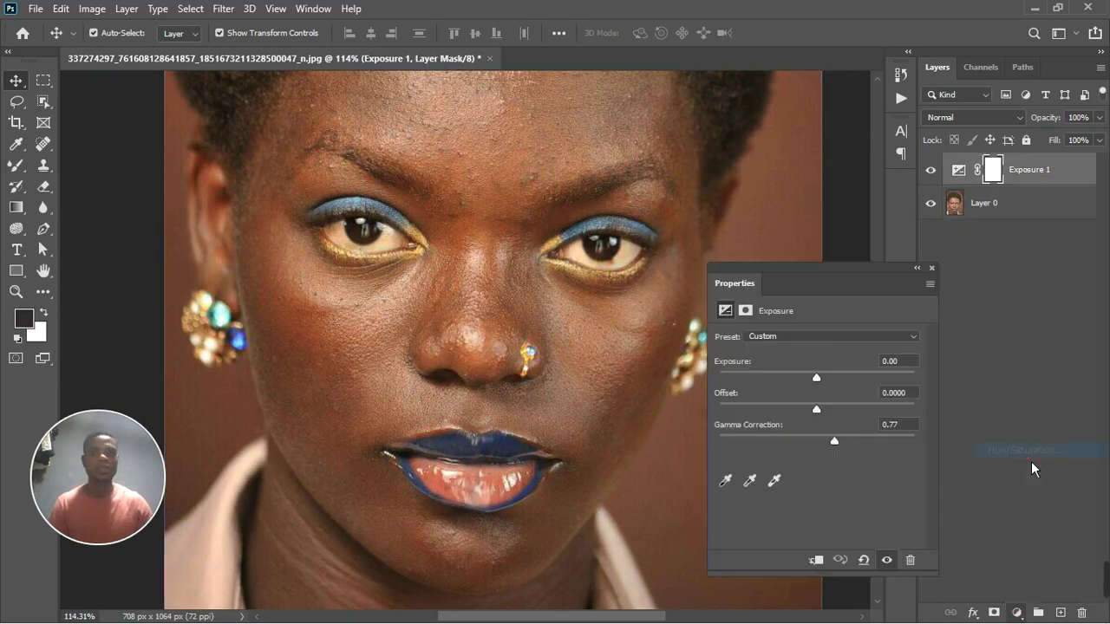
click(725, 358)
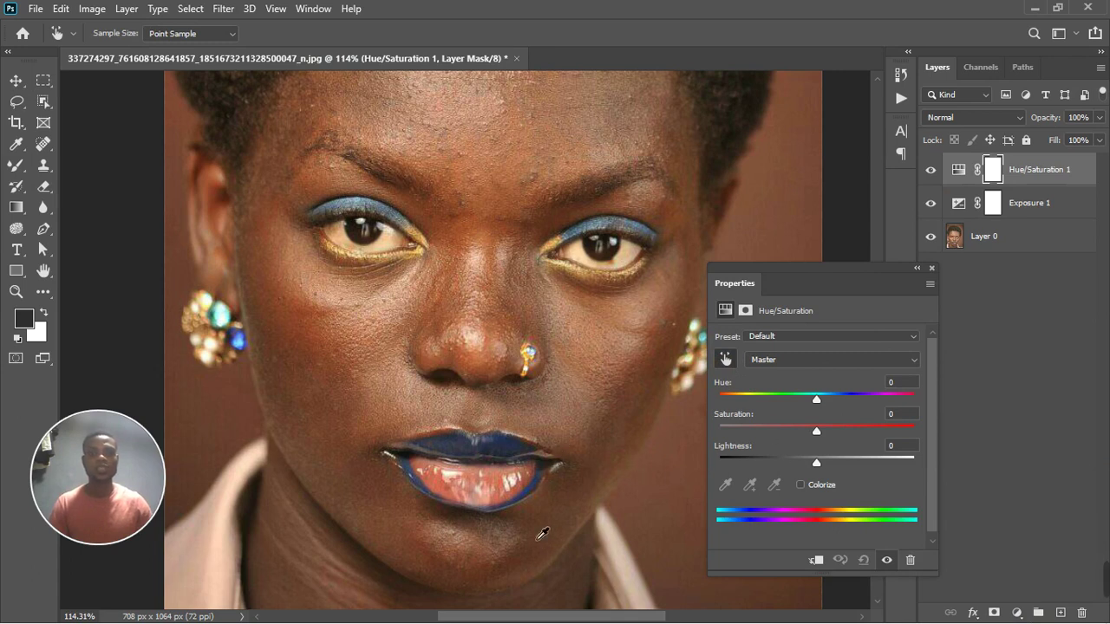
click(572, 506)
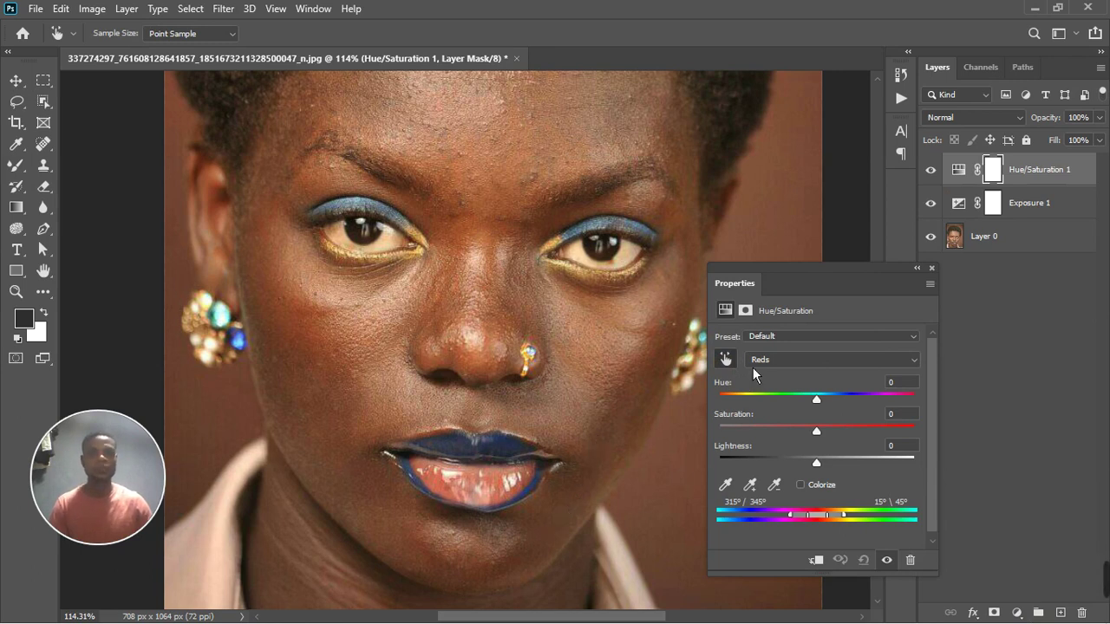
drag(823, 402, 893, 409)
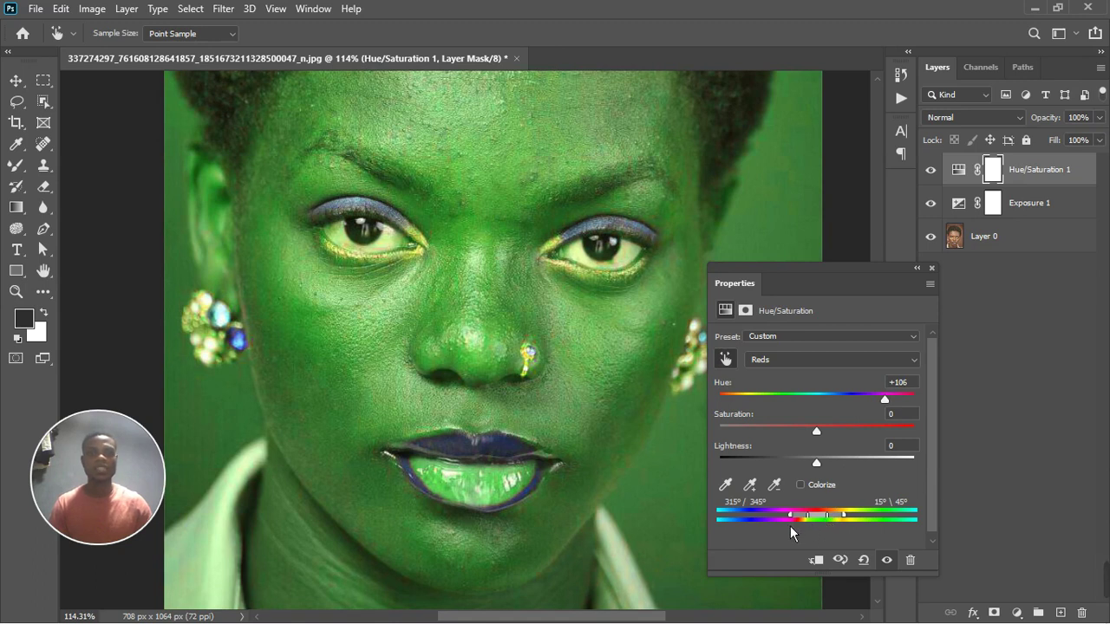
mouse_move(827, 520)
mouse_down()
mouse_move(791, 526)
mouse_move(874, 512)
mouse_move(849, 521)
mouse_up()
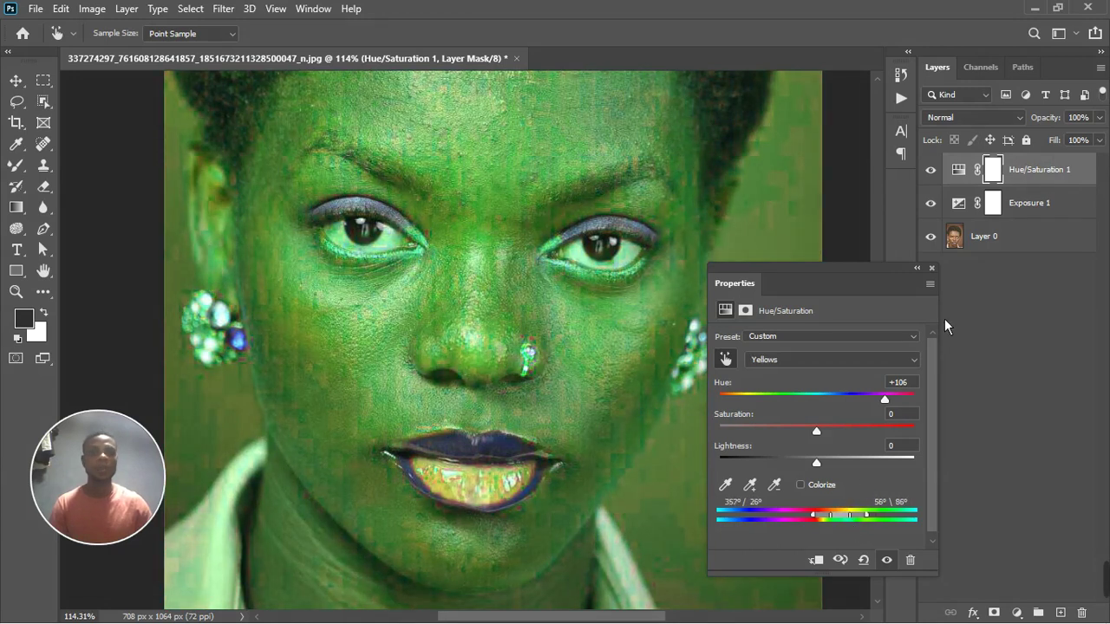
click(864, 560)
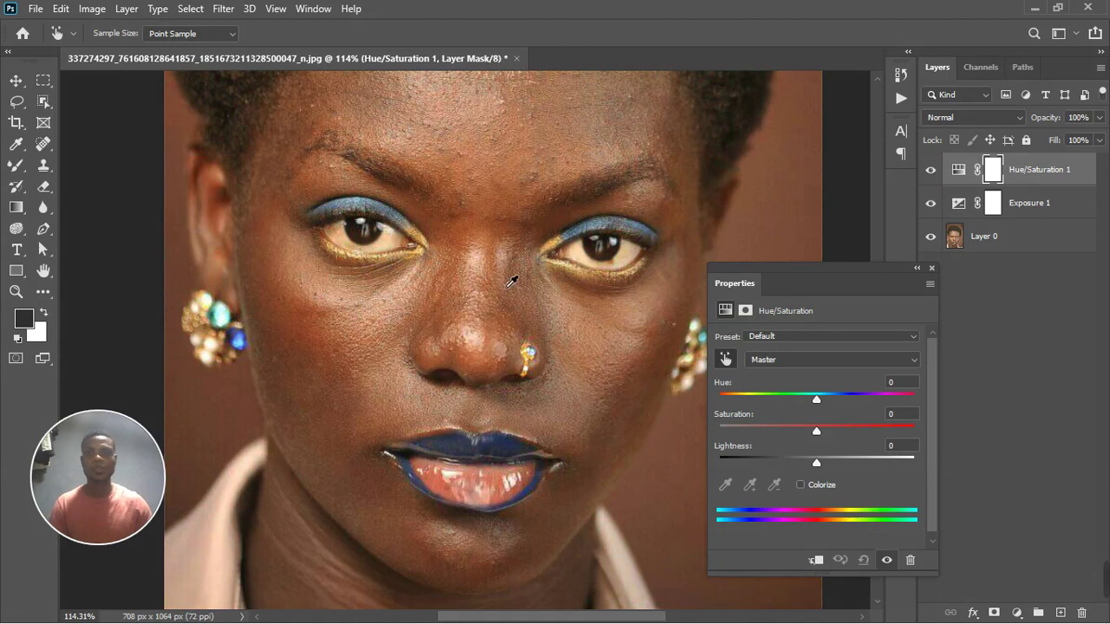
Step: Sample the skin between the eyes to target the Reds and shift their Hue to +94 as a temporary marker colour
click(728, 361)
click(729, 363)
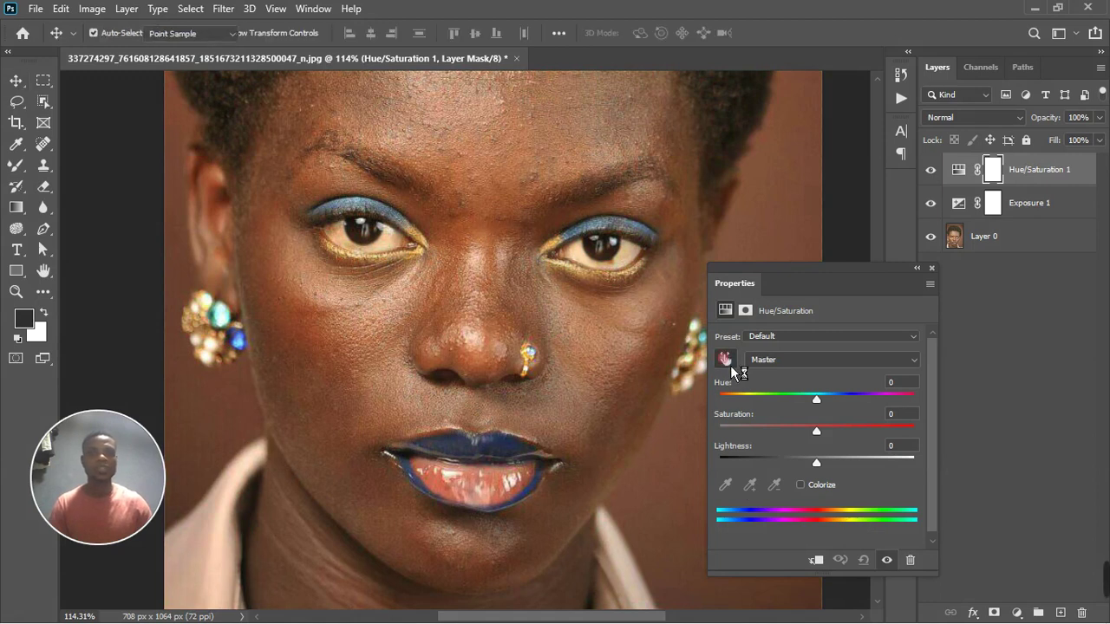
click(487, 245)
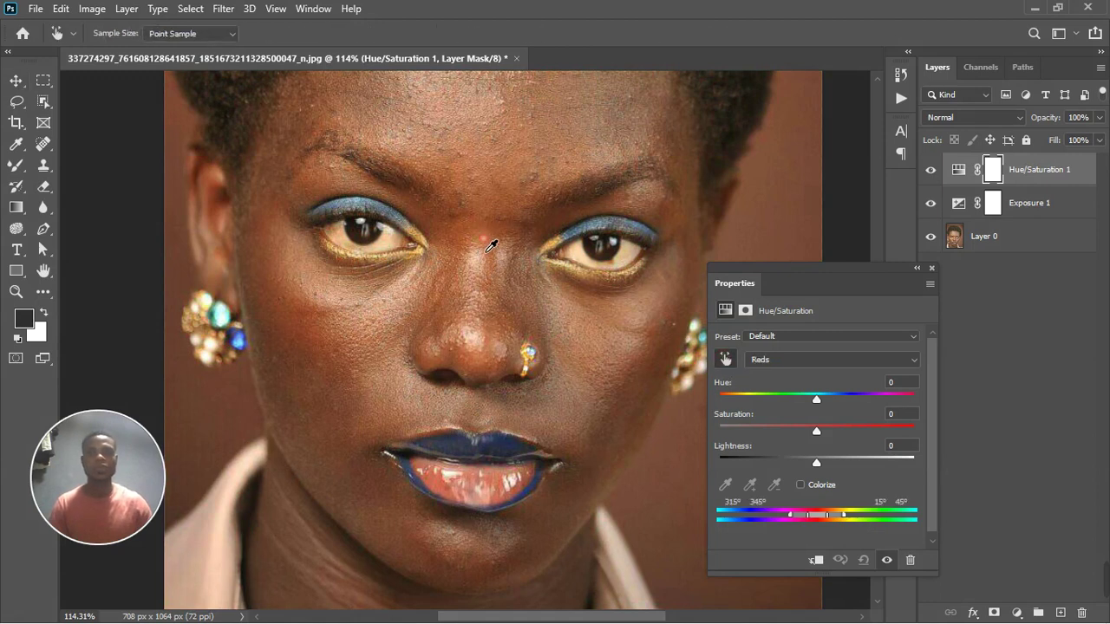
drag(816, 400, 887, 400)
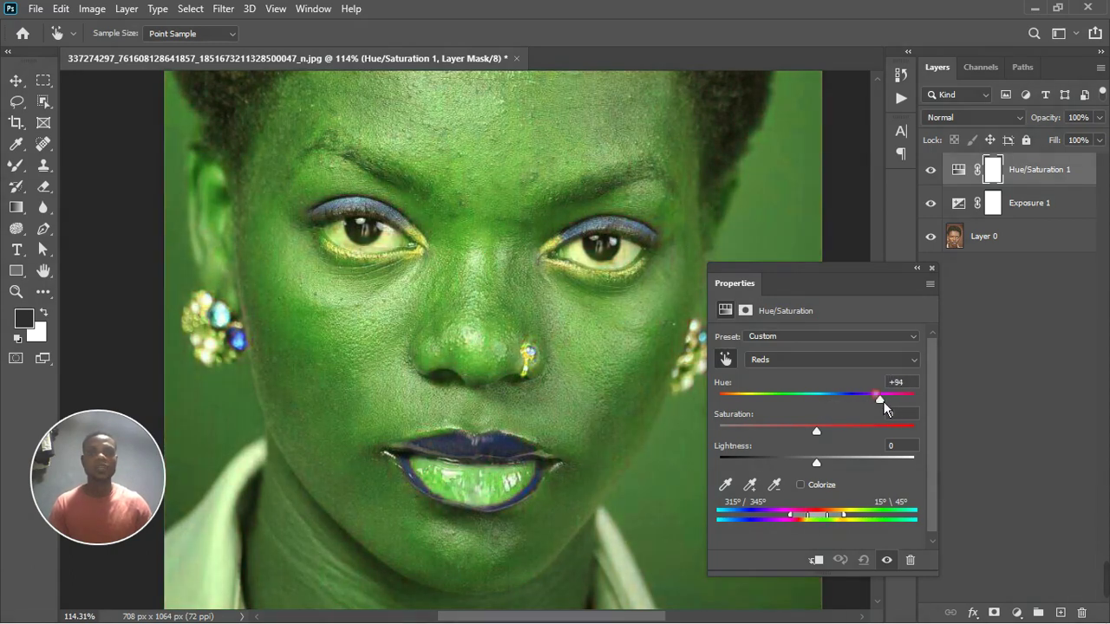
Step: Move the targeted colour range to 13°/29° and 58°\84° in the Yellows, and compare the whole portrait with and without the adjustment
drag(824, 520, 855, 534)
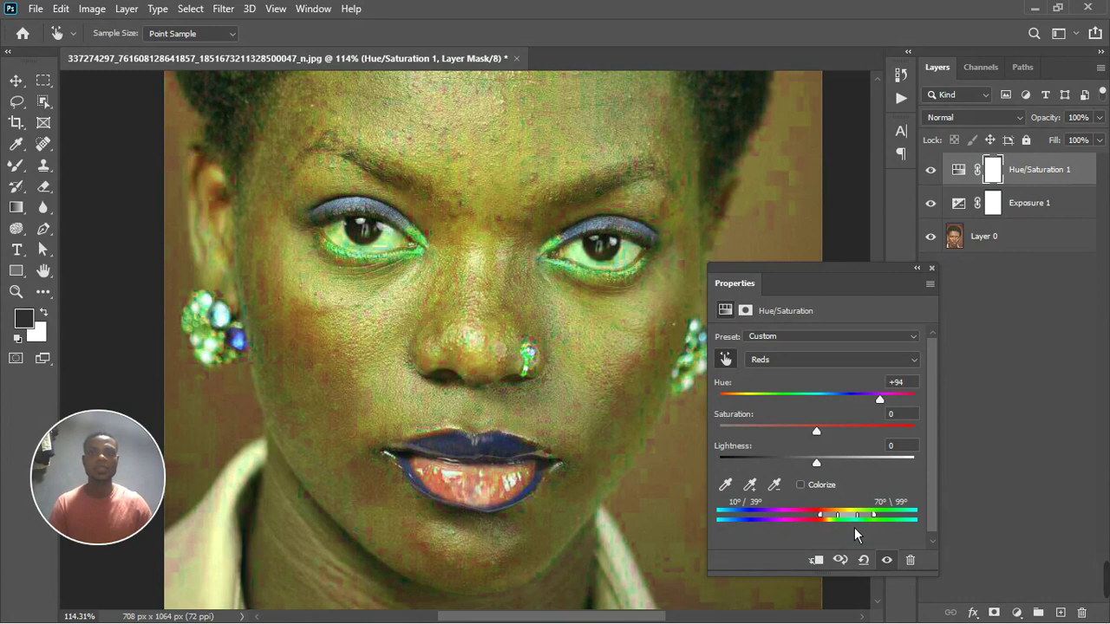
mouse_move(830, 530)
mouse_down()
mouse_move(820, 528)
mouse_move(845, 531)
mouse_up()
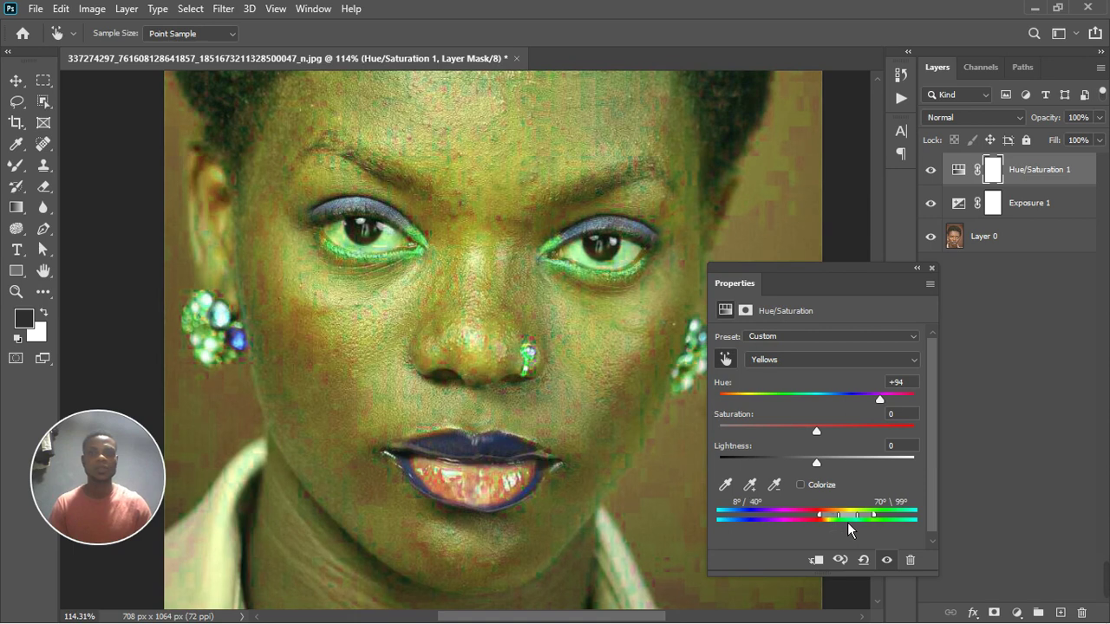
mouse_move(850, 531)
mouse_down()
mouse_move(839, 532)
mouse_move(857, 533)
mouse_up()
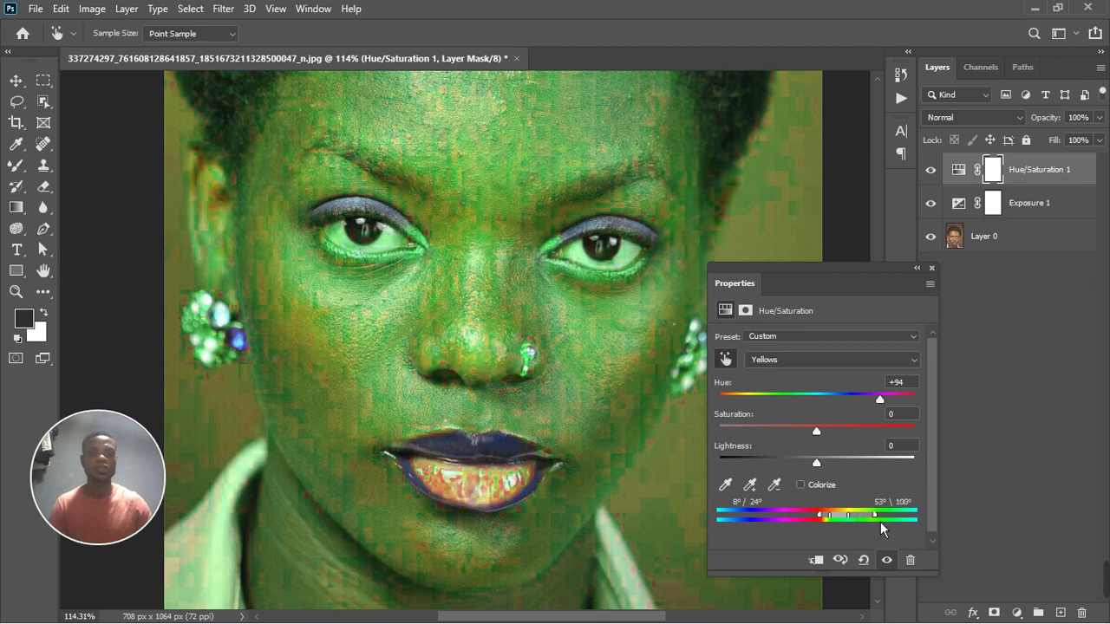
drag(887, 530, 850, 521)
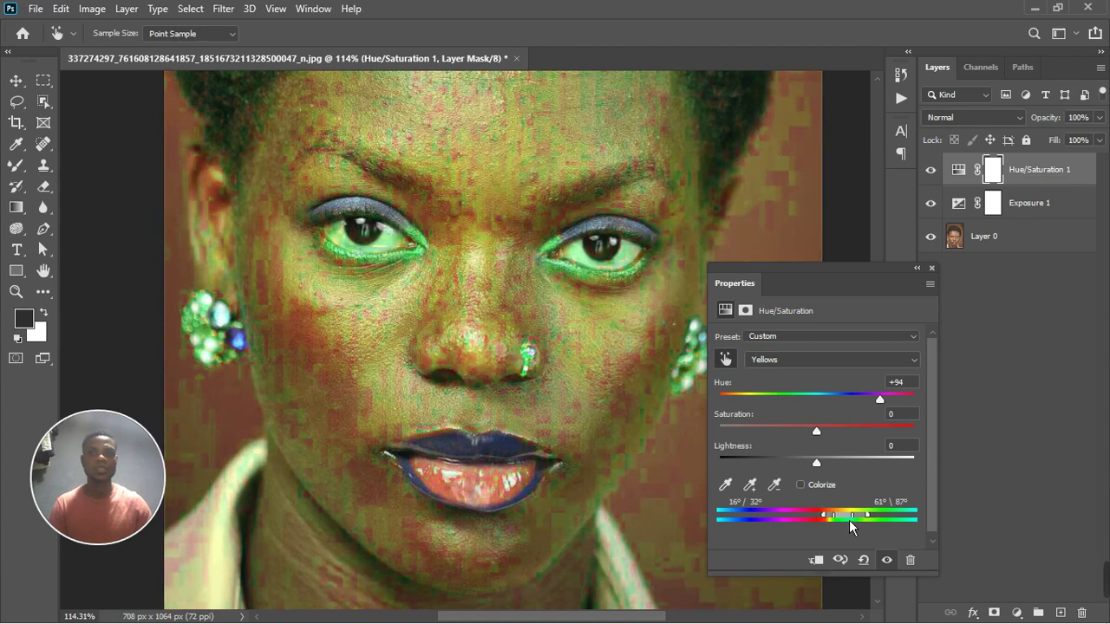
drag(850, 527, 850, 527)
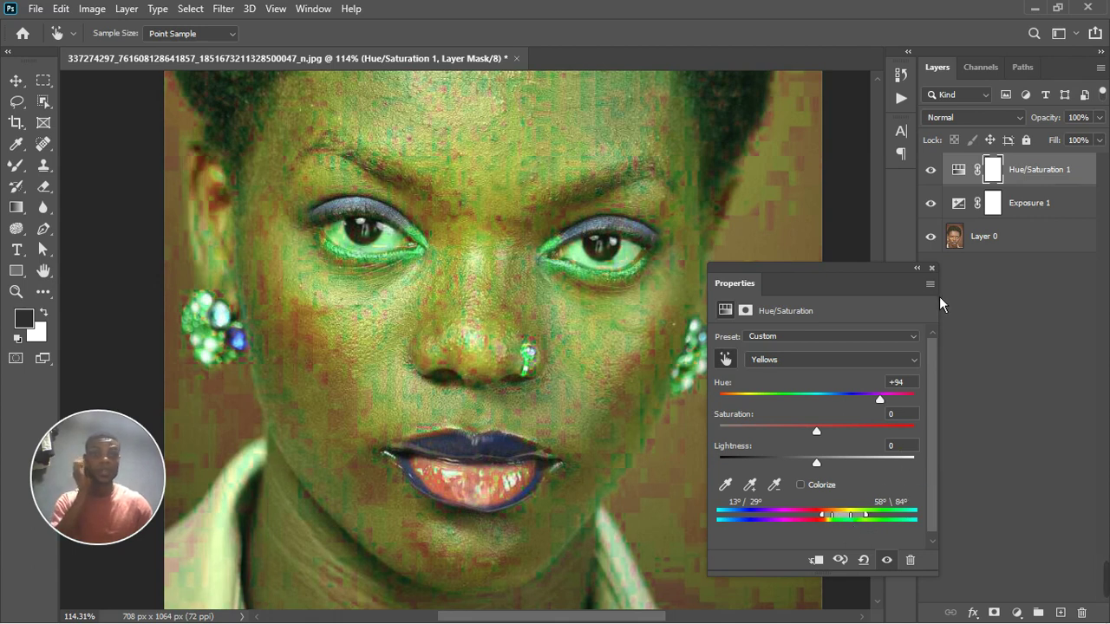
key(ctrl+0)
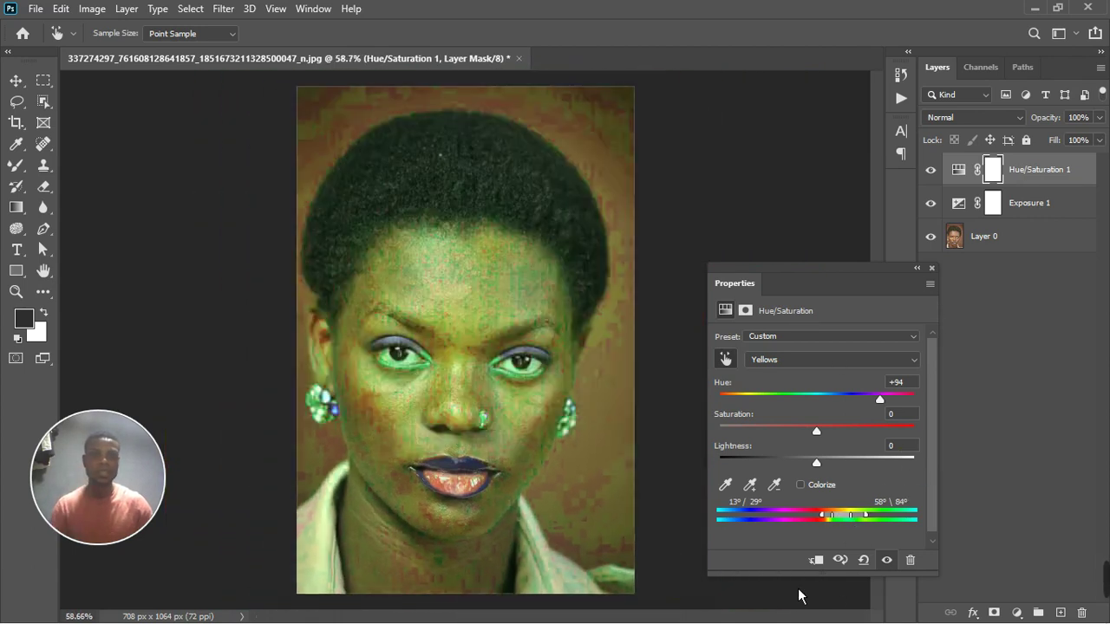
click(886, 561)
click(886, 562)
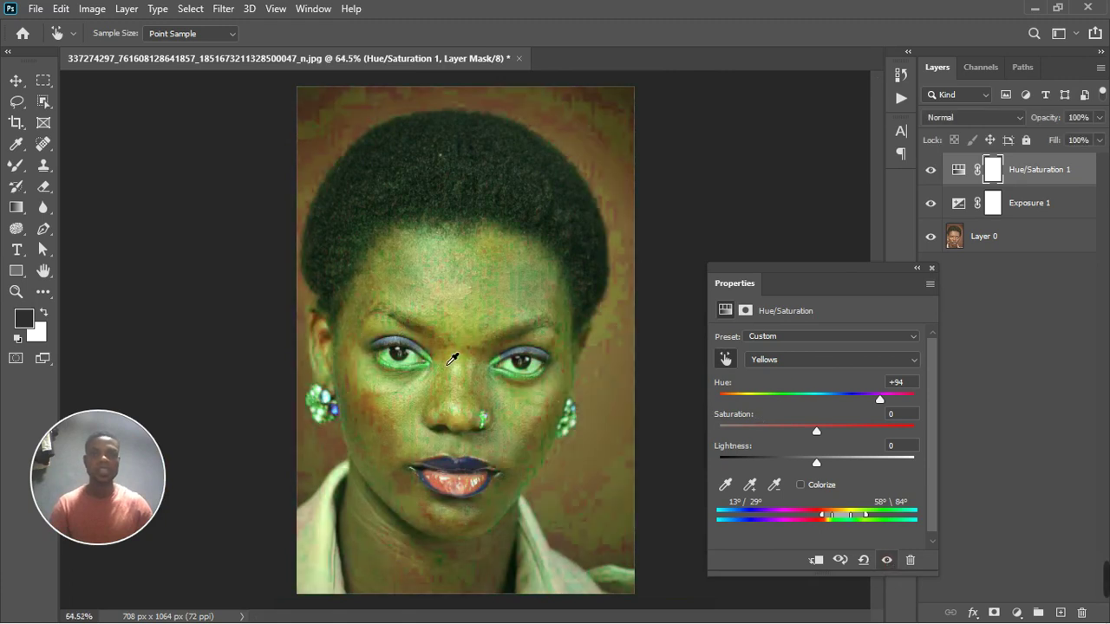
Step: Set the Yellows range to Hue -6 and Saturation -38, comparing the face with and without the adjustment
scroll(446, 355, up, 3)
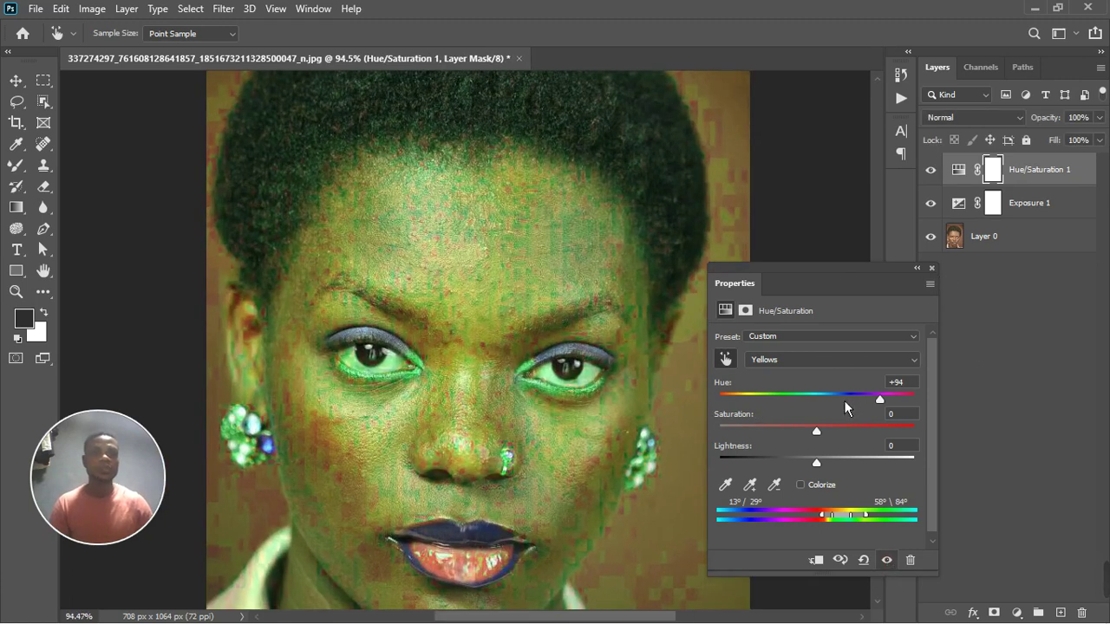
double_click(896, 382)
text(0)
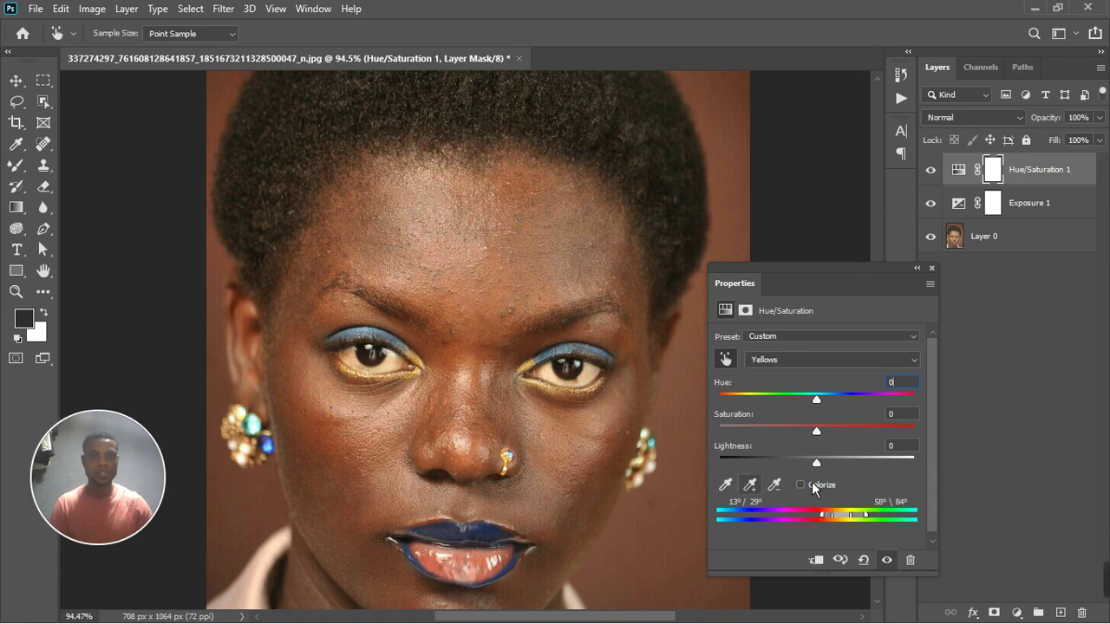
drag(825, 437, 802, 440)
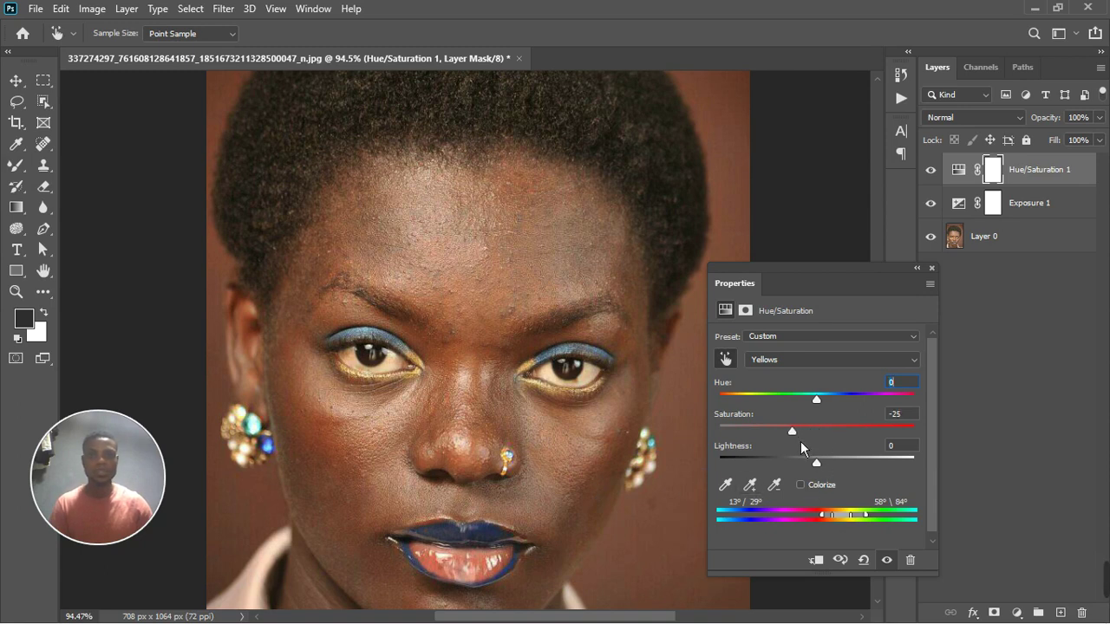
click(887, 561)
click(890, 561)
drag(799, 438, 821, 412)
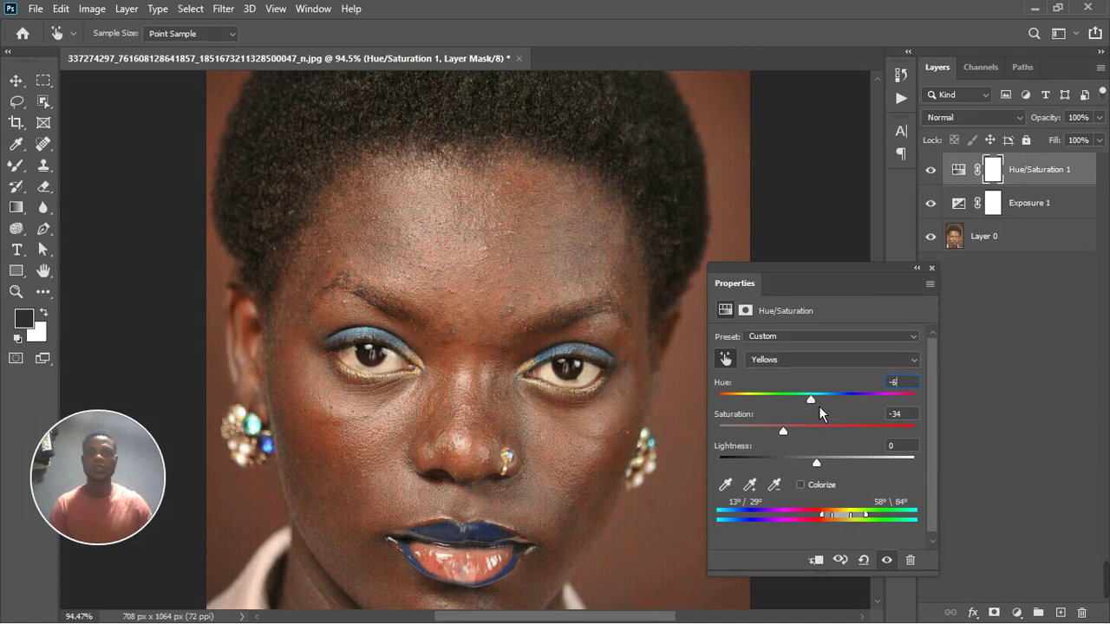
drag(792, 438, 788, 440)
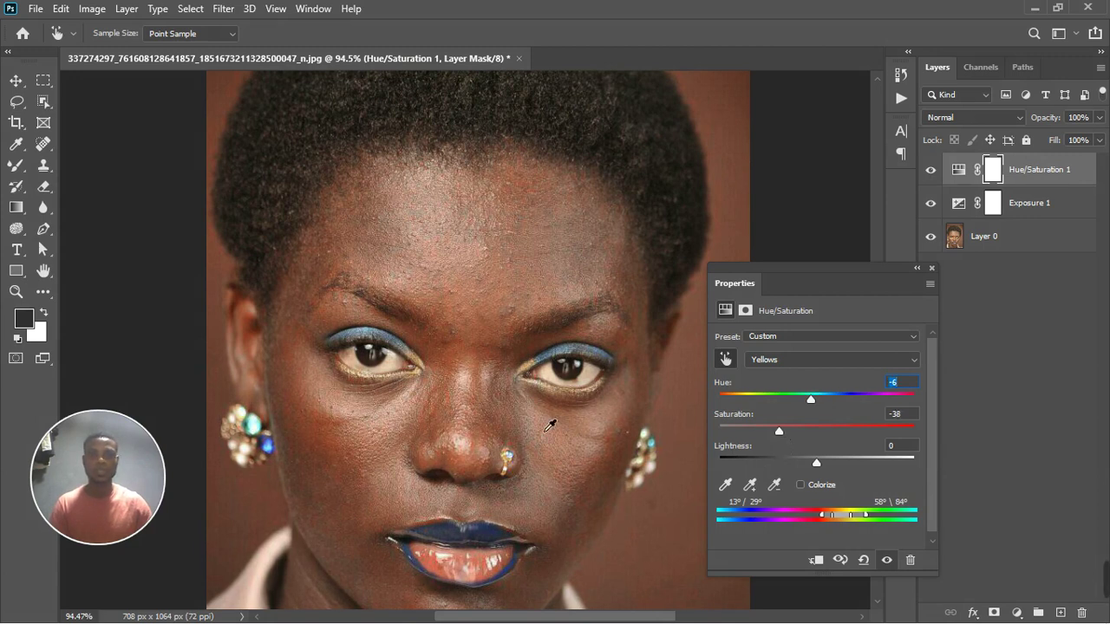
Step: Close the adjustment's properties and compare the portrait with the Hue/Saturation layer hidden and shown
click(931, 267)
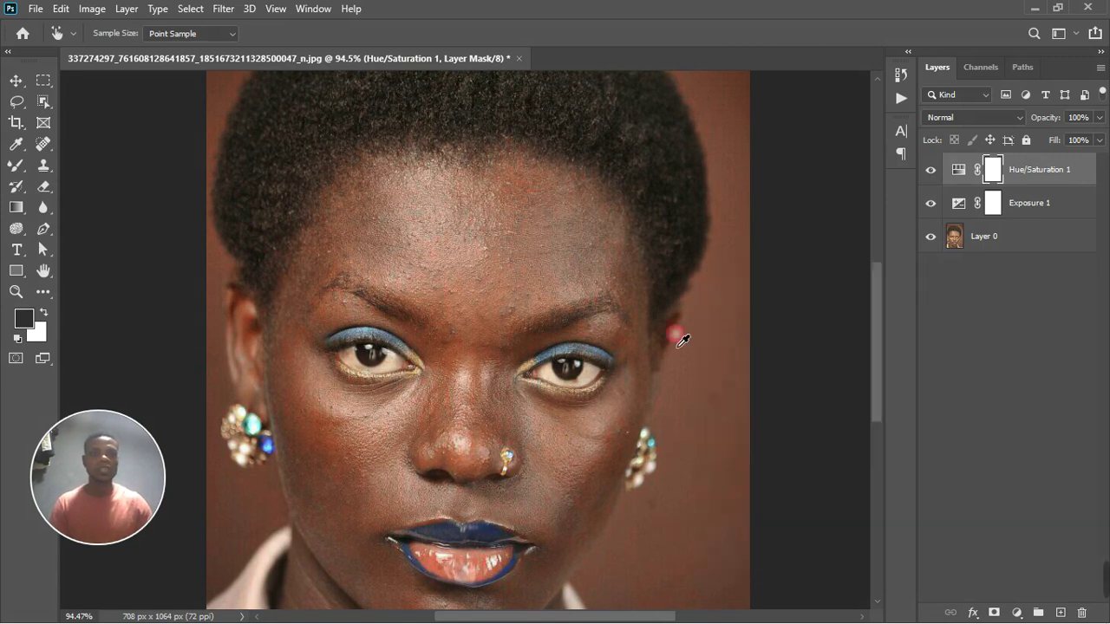
scroll(617, 395, down, 5)
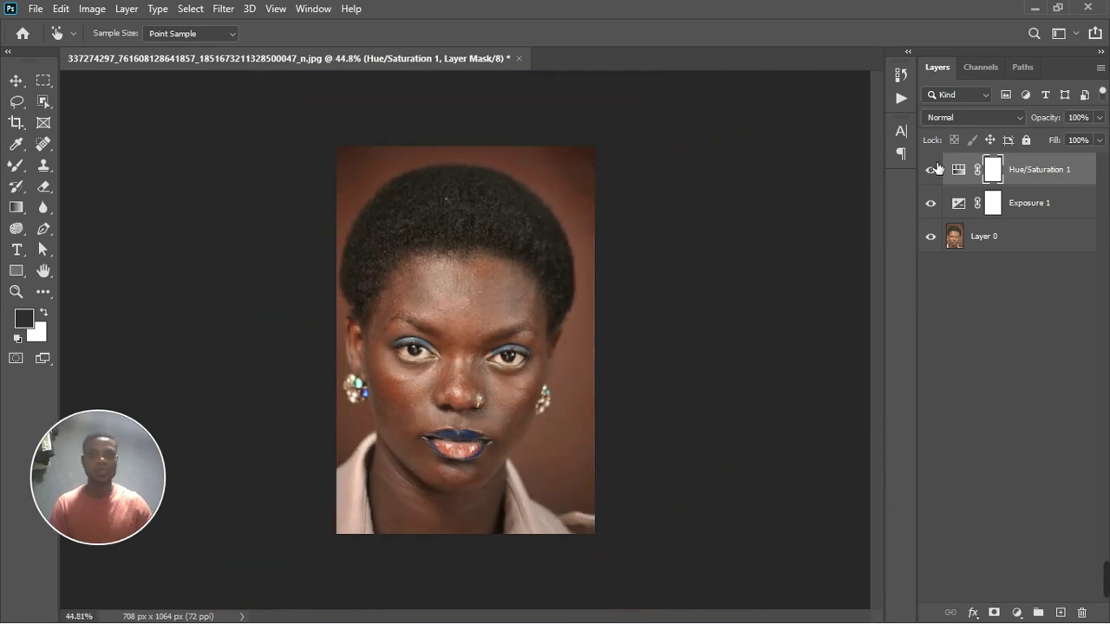
click(932, 170)
click(932, 171)
scroll(478, 324, up, 3)
scroll(350, 452, up, 3)
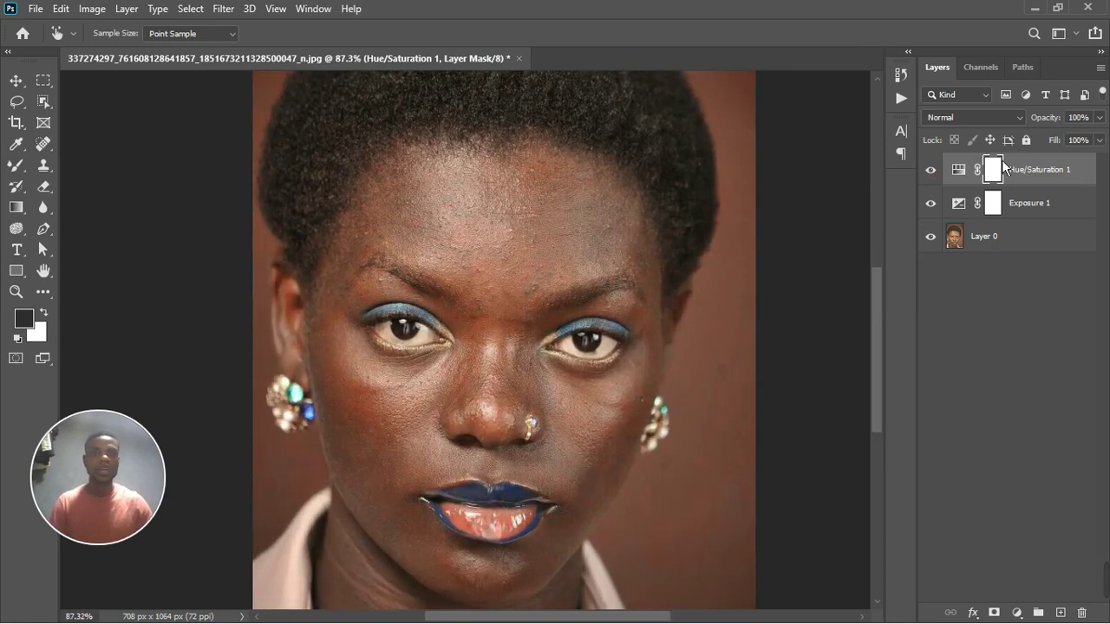
Step: Add a second Hue/Saturation adjustment layer, sample the skin under the eye to target the Reds, and shift their Hue to +94
click(1017, 613)
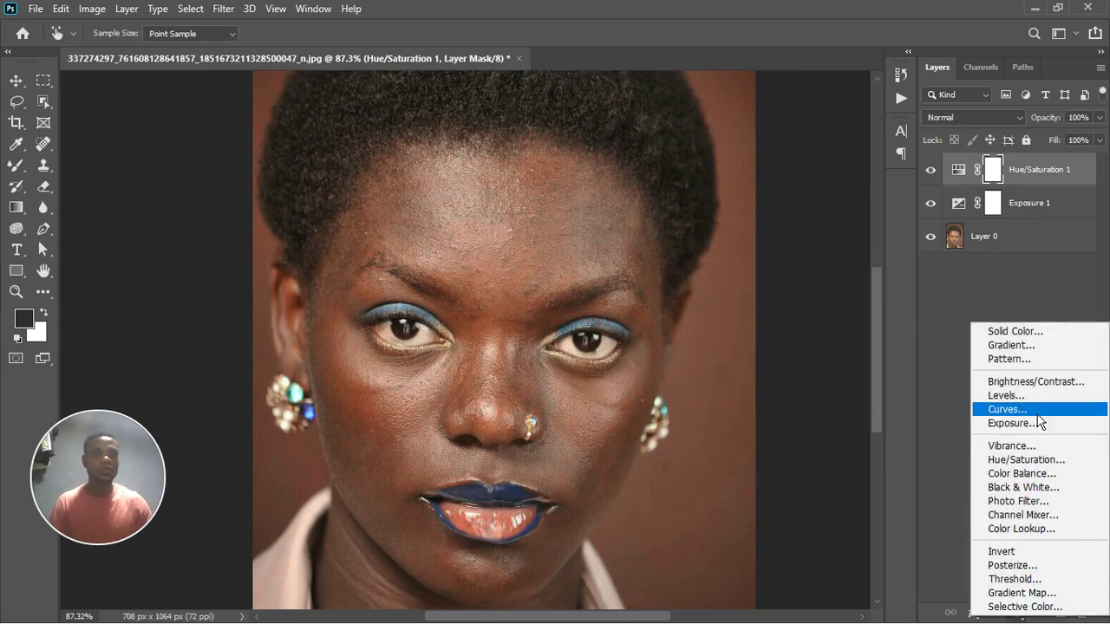
click(1031, 465)
key(v)
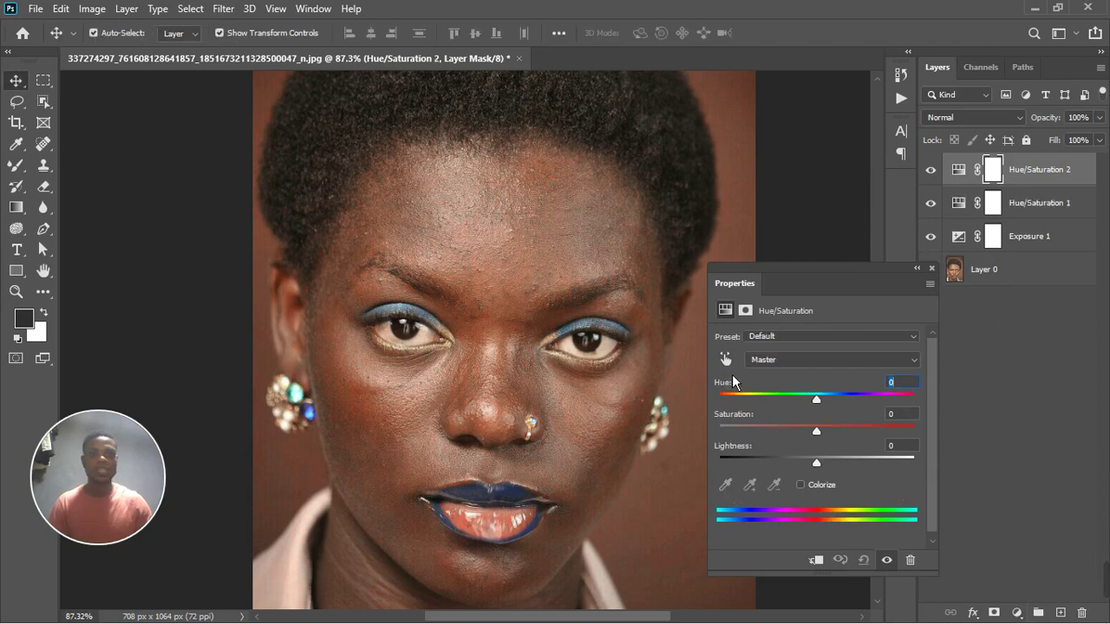
click(368, 398)
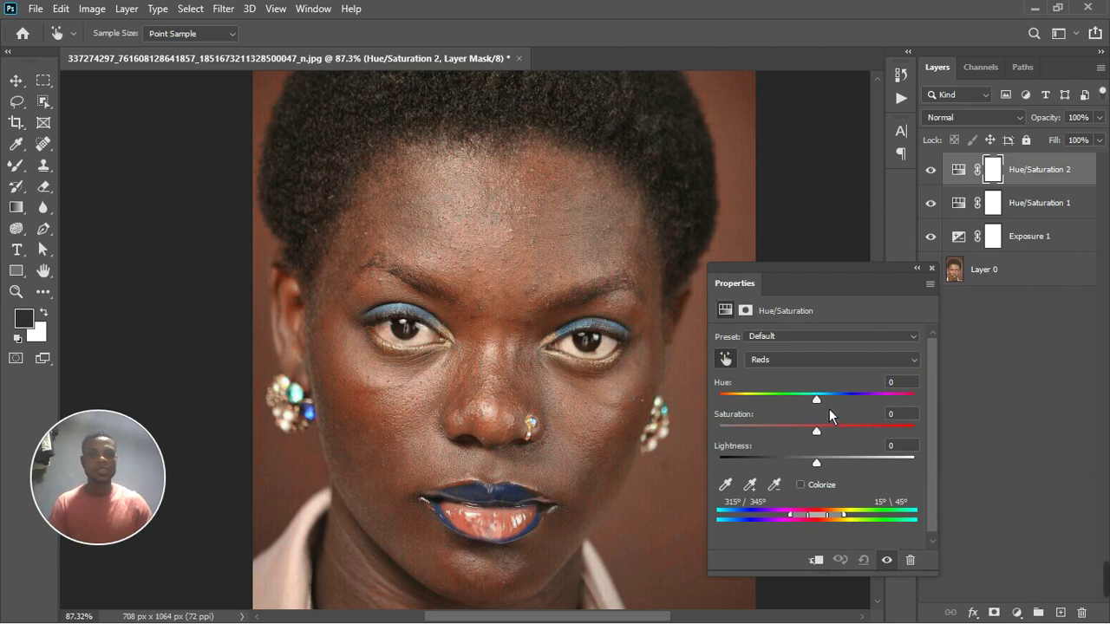
drag(828, 410, 888, 409)
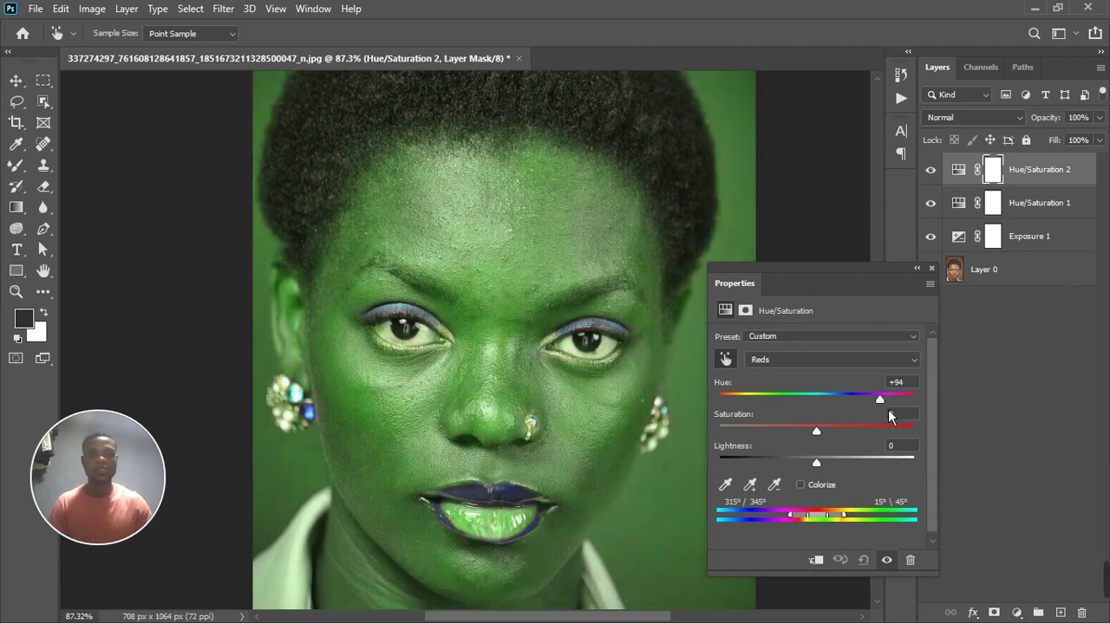
Step: Narrow the Reds range to 339°/345° and 355°\26°, and compare the portrait with and without the adjustment
mouse_move(825, 531)
mouse_down()
mouse_move(860, 531)
mouse_move(803, 535)
mouse_move(814, 540)
mouse_up()
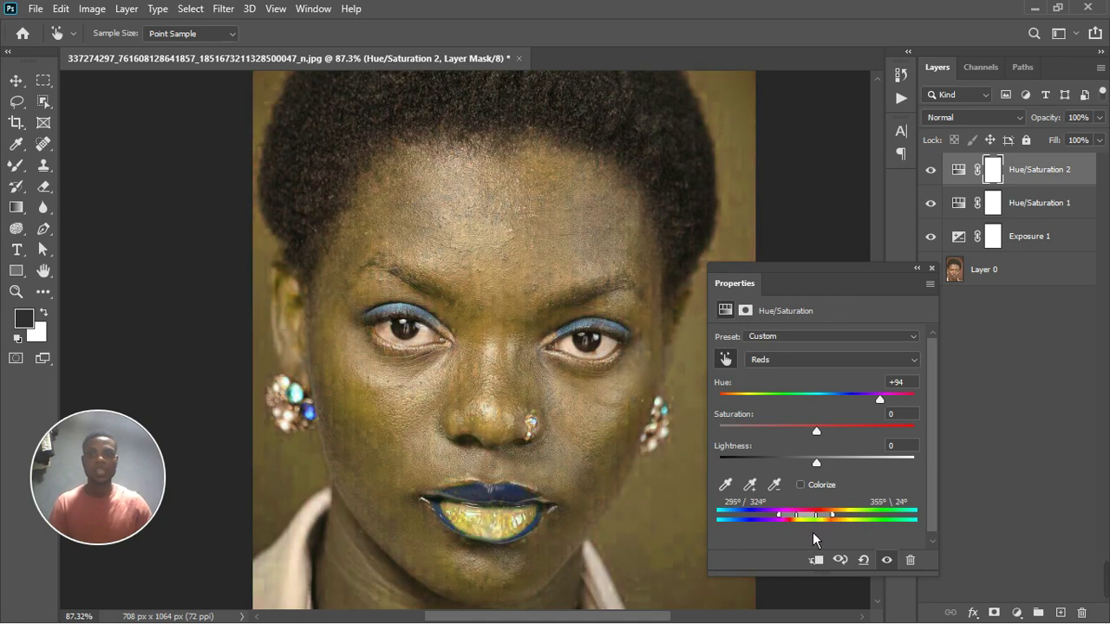
click(887, 561)
click(891, 561)
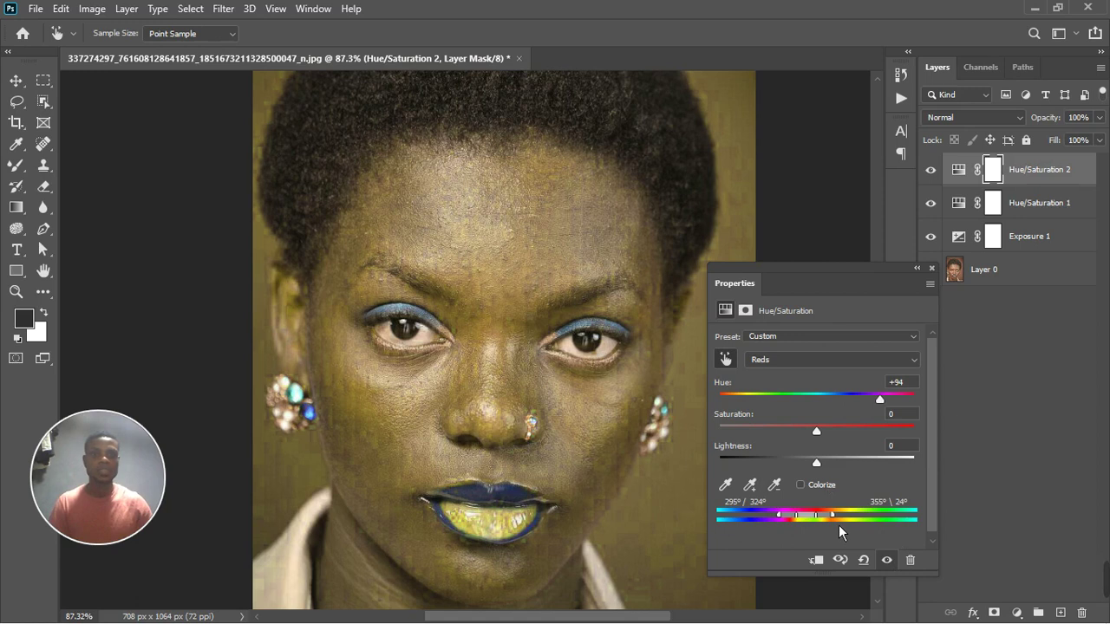
drag(840, 530, 840, 531)
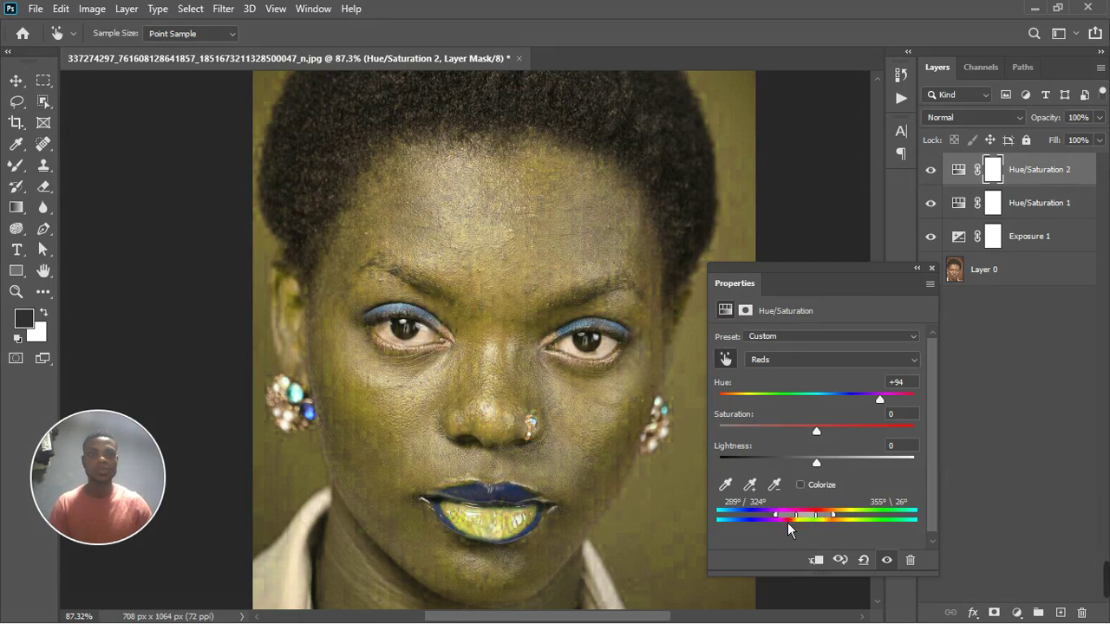
drag(787, 522, 818, 525)
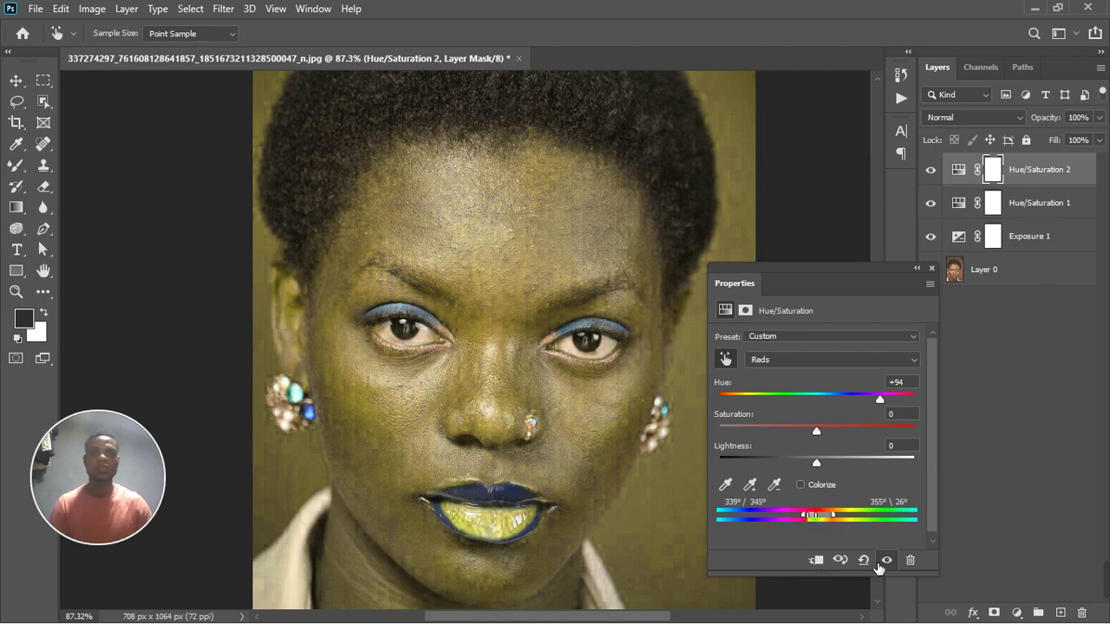
scroll(520, 404, down, 5)
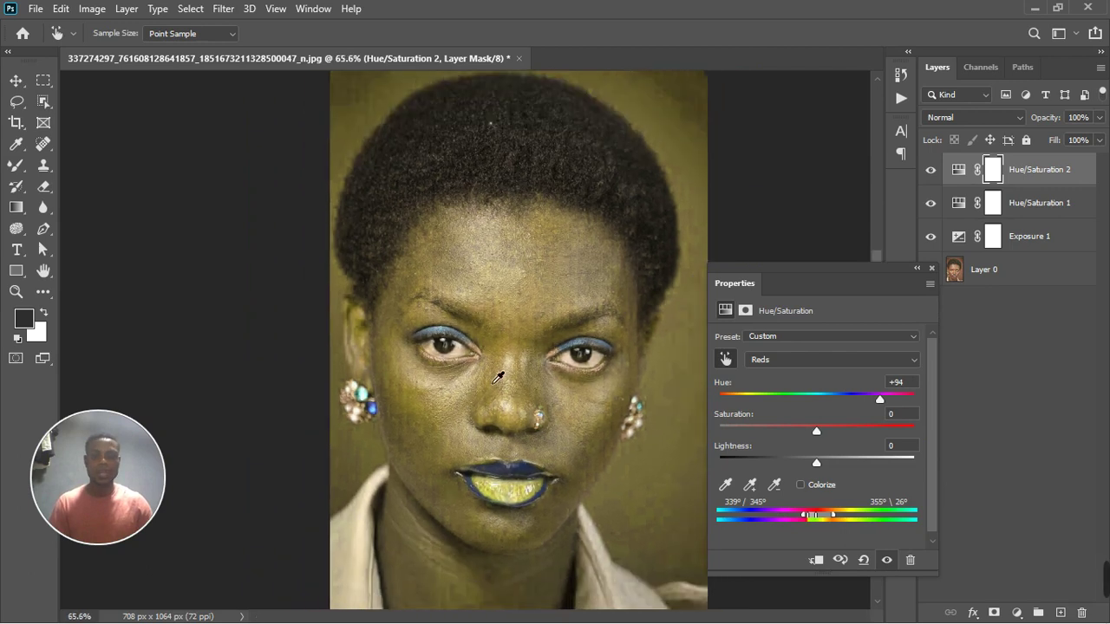
click(886, 560)
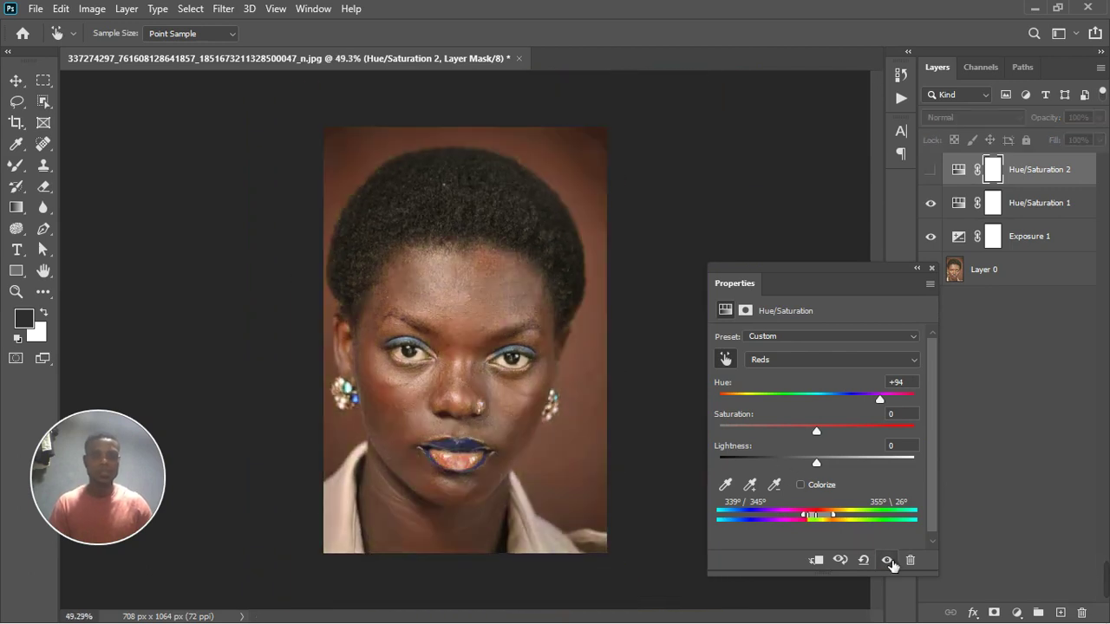
click(887, 560)
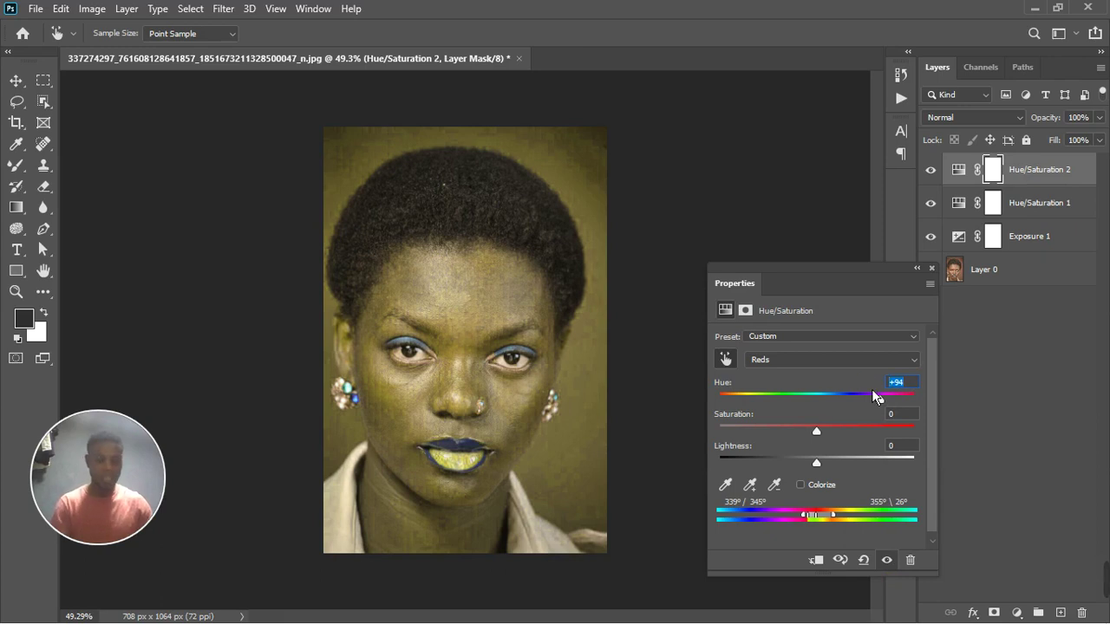
Step: Set the Reds range to Hue -4 and Saturation -20, check the preview, and close the adjustment's properties
text(0)
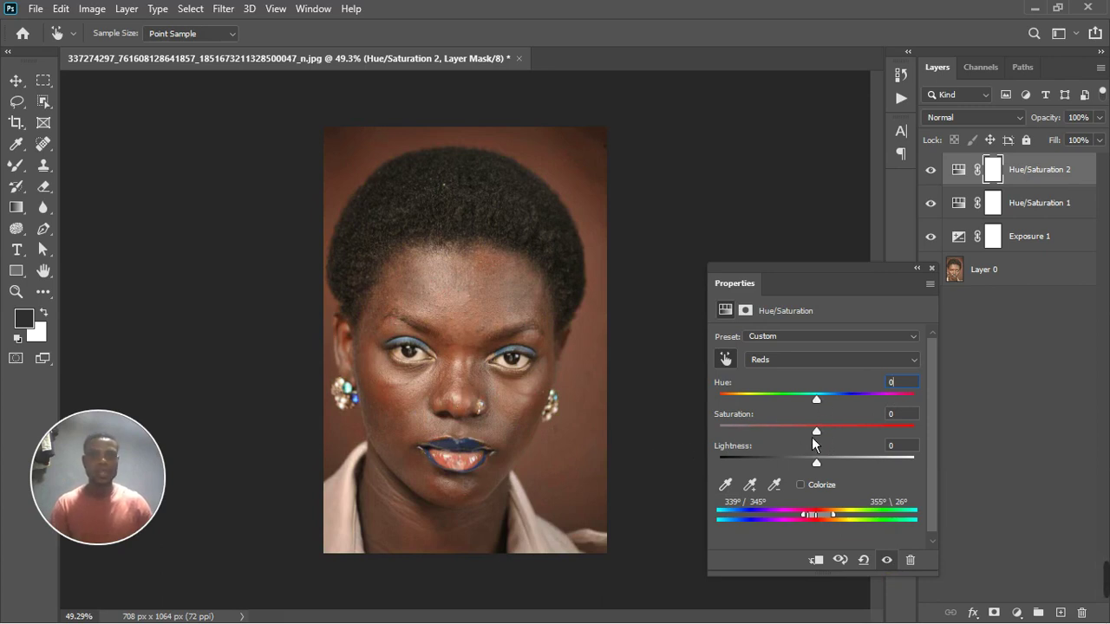
drag(823, 437, 804, 436)
text(-2)
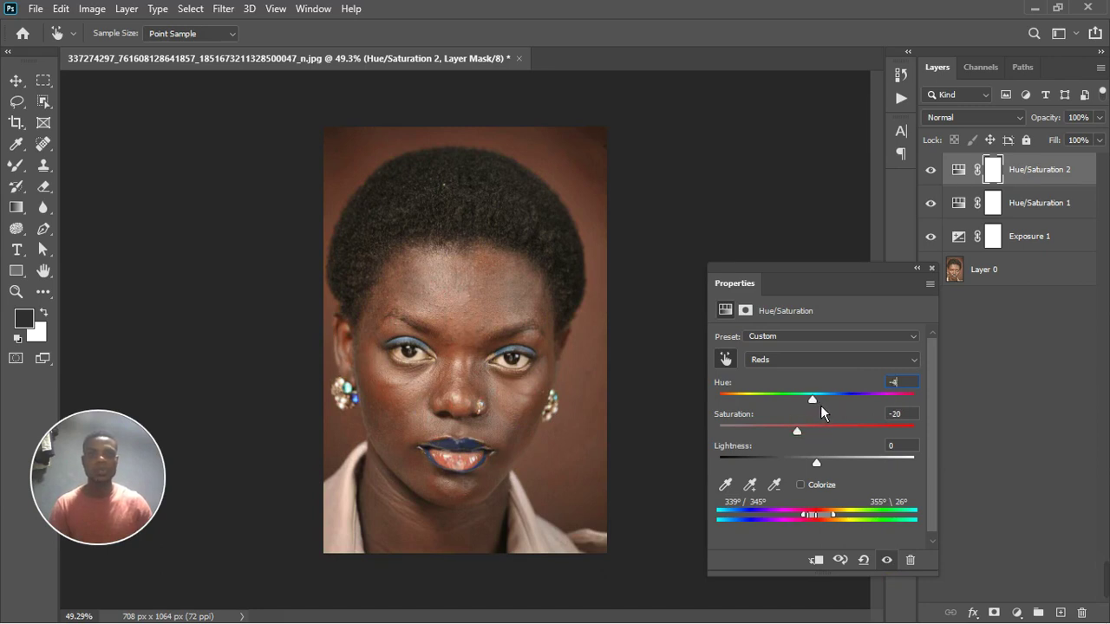
click(888, 561)
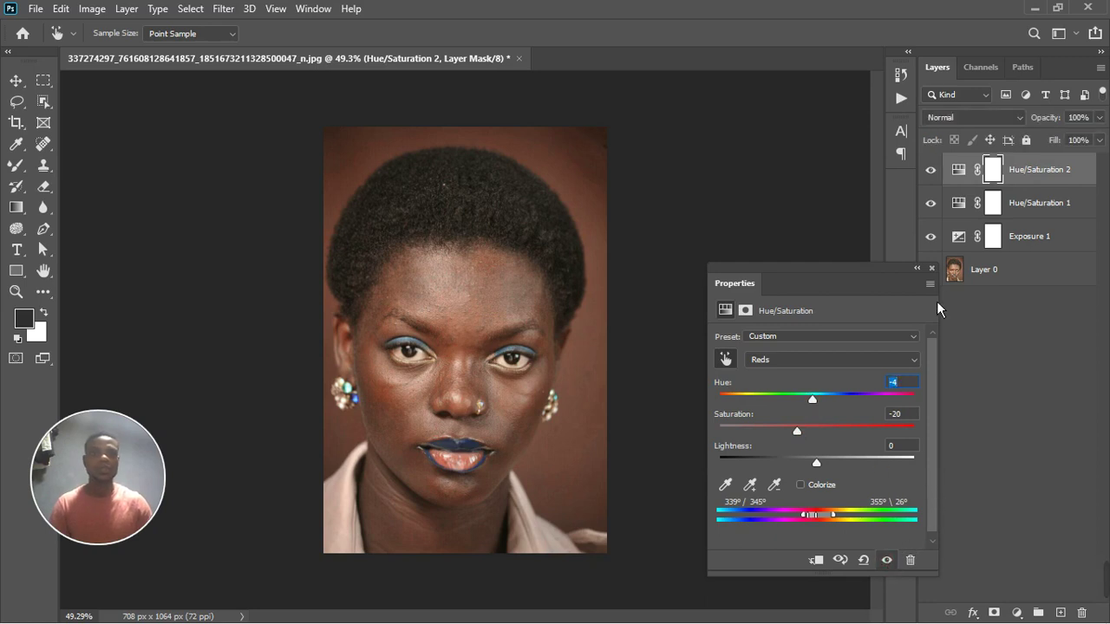
click(932, 269)
Step: Compare the face with the Hue/Saturation 2 layer hidden and shown at different magnifications
scroll(438, 437, up, 5)
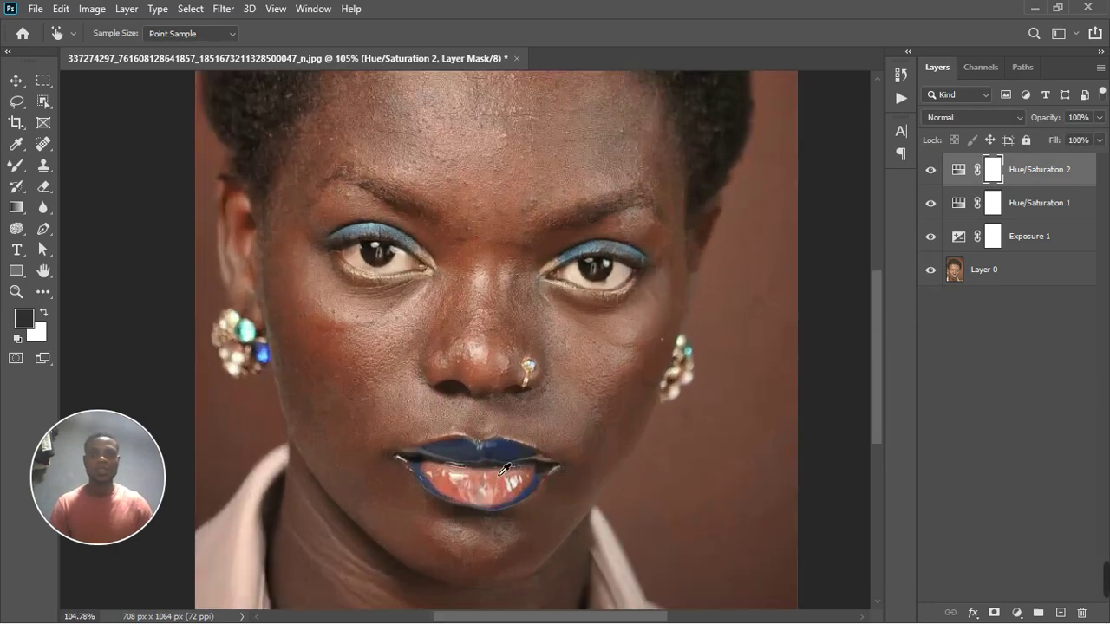
scroll(500, 475, up, 1)
scroll(446, 451, down, 1)
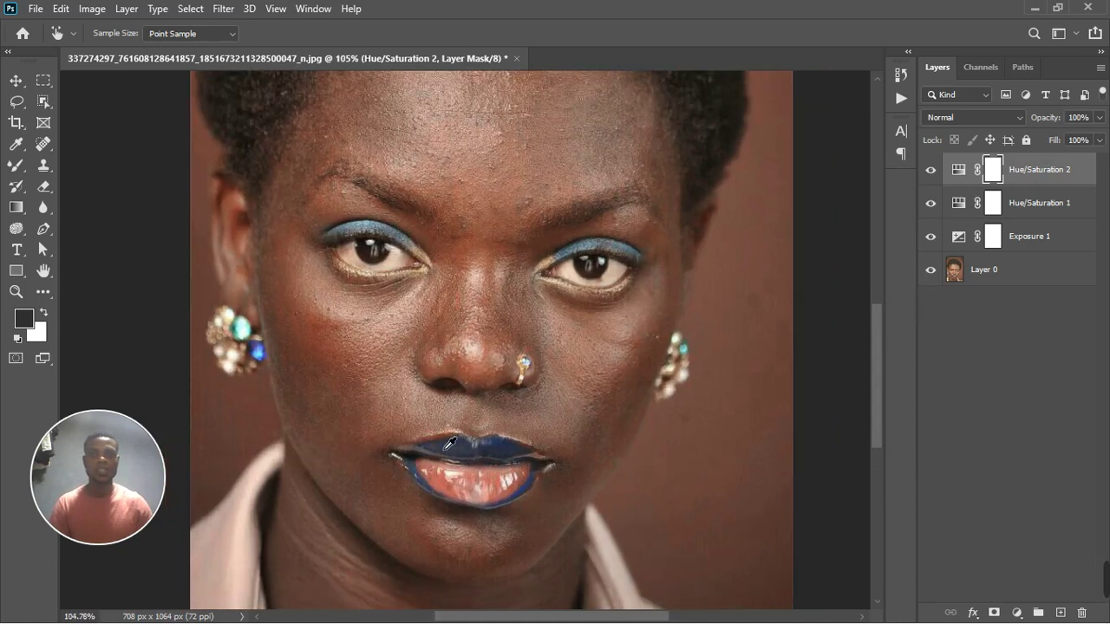
click(931, 171)
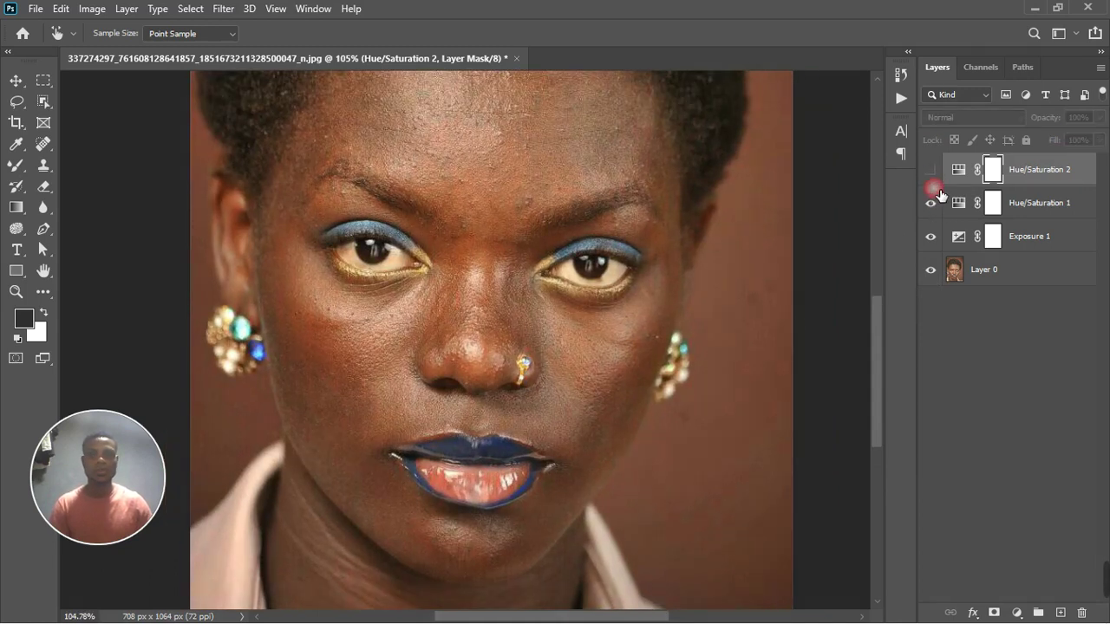
click(932, 171)
scroll(459, 325, down, 2)
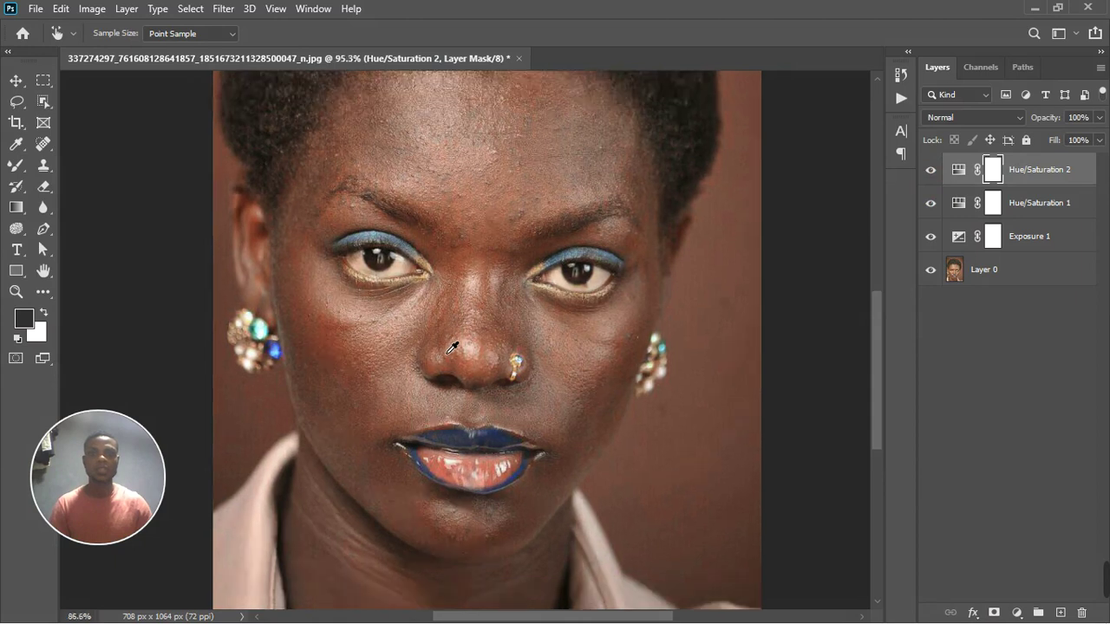
click(931, 172)
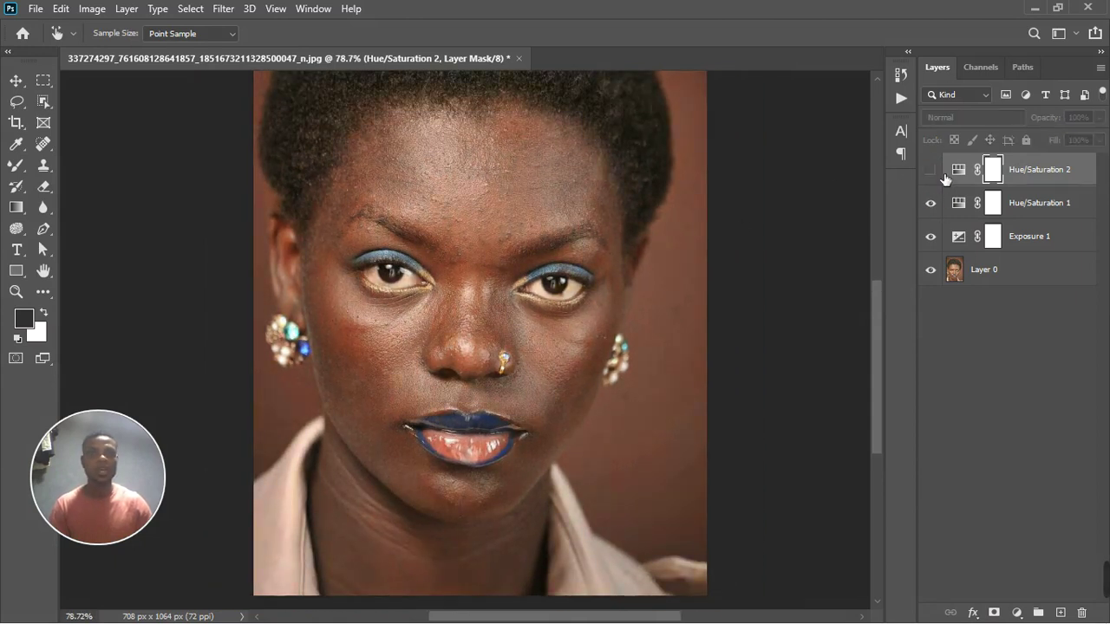
click(931, 171)
scroll(307, 253, up, 2)
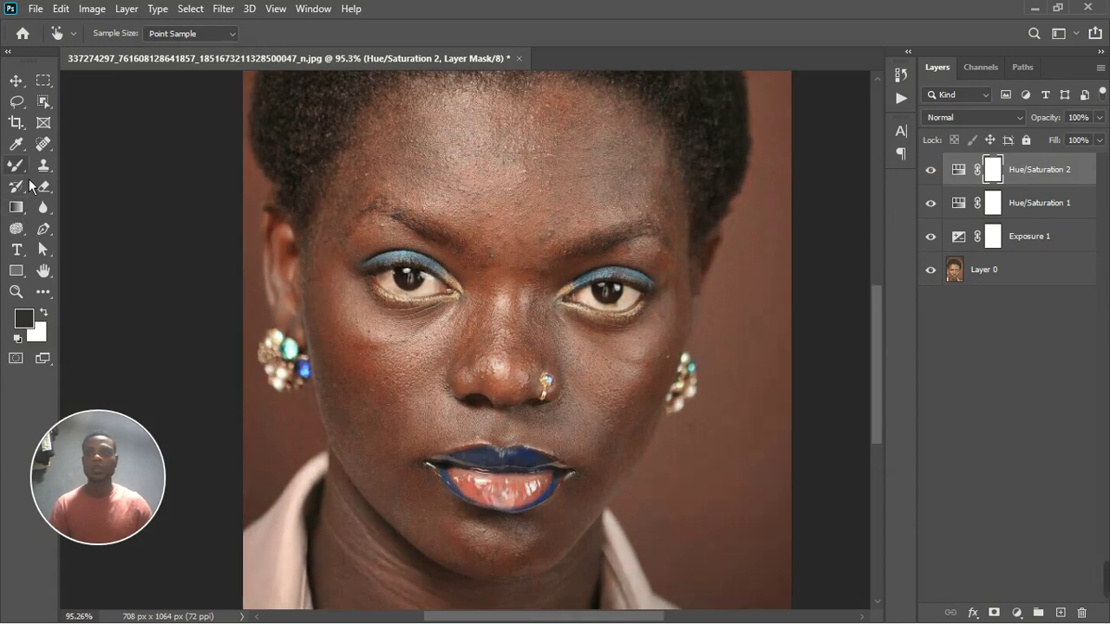
Step: Hide Hue/Saturation 2 and paint over the gold liner under both eyes on the Hue/Saturation 1 mask with a size 15 dark brush
click(18, 170)
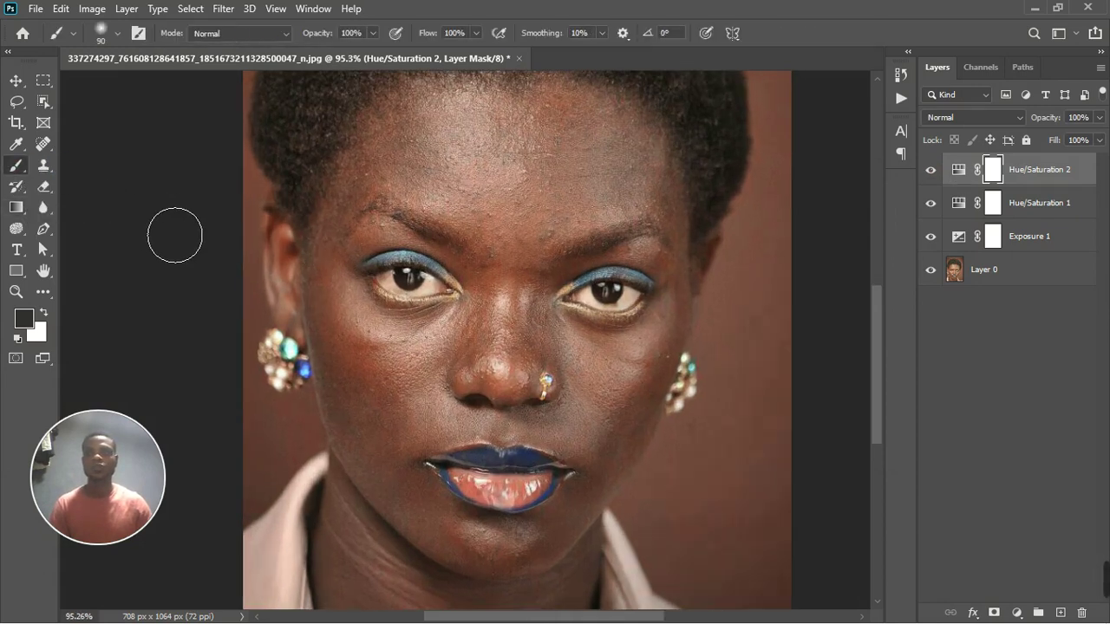
key(bracketleft)
key(bracketleft)
key(bracketleft)
key(bracketleft)
key(bracketleft)
key(bracketleft)
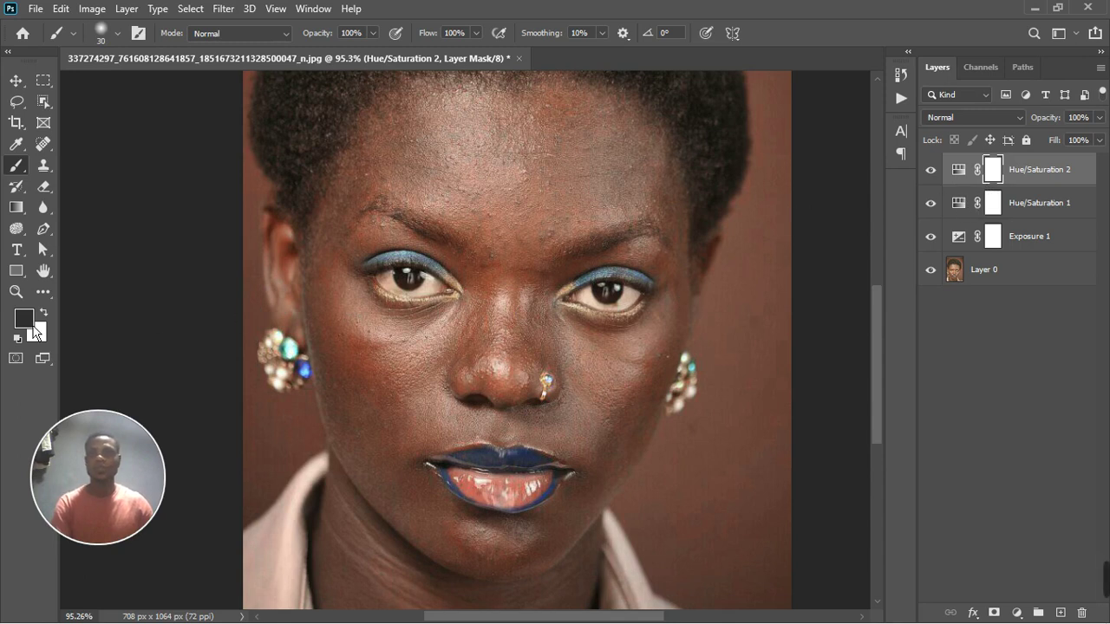
key(bracketleft)
key(bracketleft)
key(bracketleft)
scroll(554, 285, up, 2)
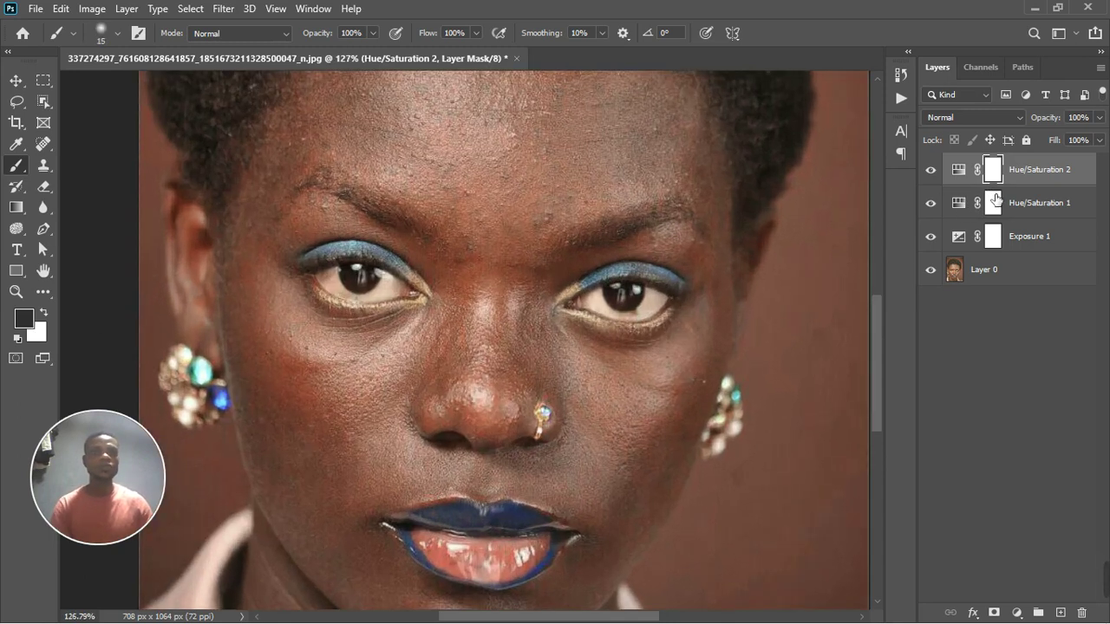
click(930, 170)
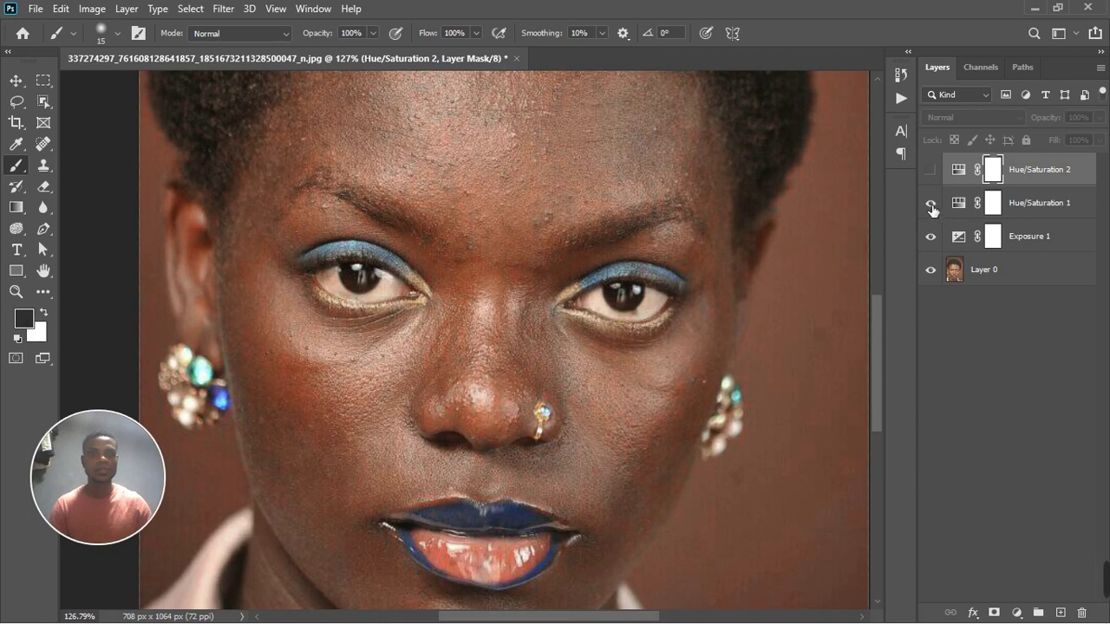
click(930, 204)
click(992, 203)
mouse_move(580, 300)
mouse_down()
mouse_move(570, 324)
mouse_move(621, 334)
mouse_up()
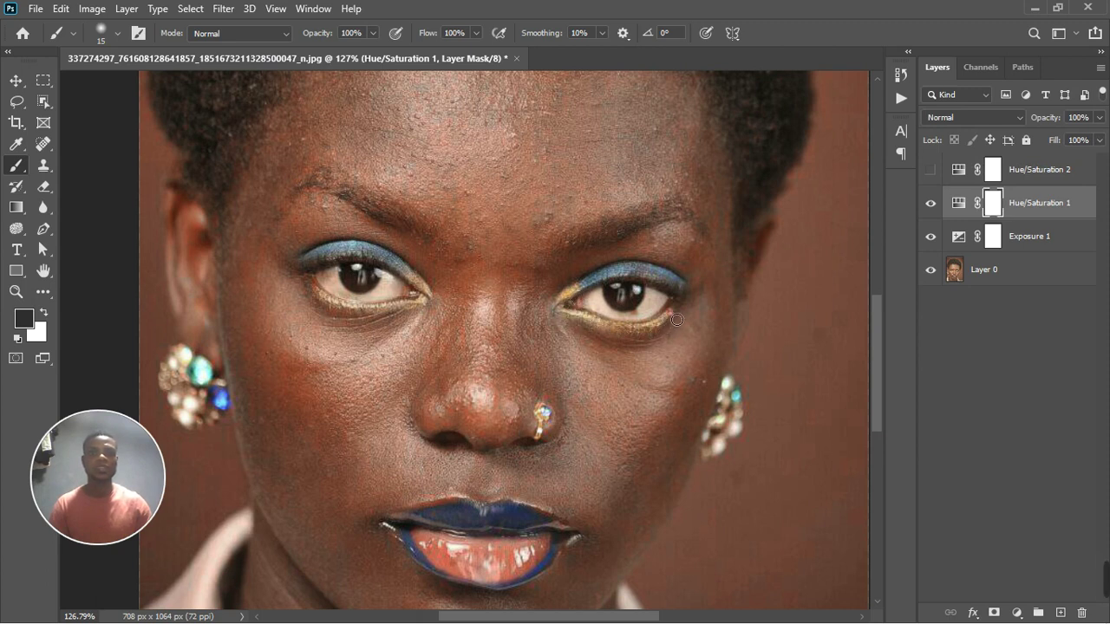
mouse_move(335, 301)
mouse_down()
mouse_move(426, 313)
mouse_move(415, 275)
mouse_move(389, 260)
mouse_up()
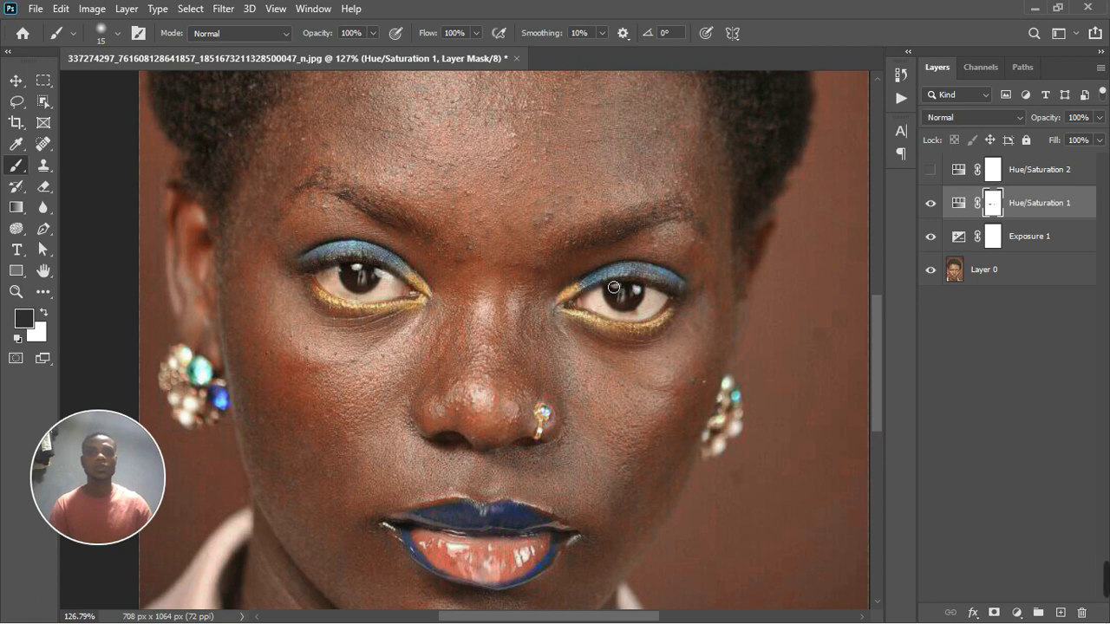
Step: Mask the nose ring, both earrings and the lower lip out of Hue/Saturation 1, enlarging the brush to 35 for the lip
drag(676, 292, 681, 306)
drag(558, 399, 546, 442)
mouse_move(741, 401)
mouse_down()
mouse_move(718, 450)
mouse_move(737, 395)
mouse_up()
mouse_move(180, 378)
mouse_down()
mouse_move(184, 396)
mouse_move(194, 362)
mouse_move(206, 406)
mouse_move(177, 378)
mouse_up()
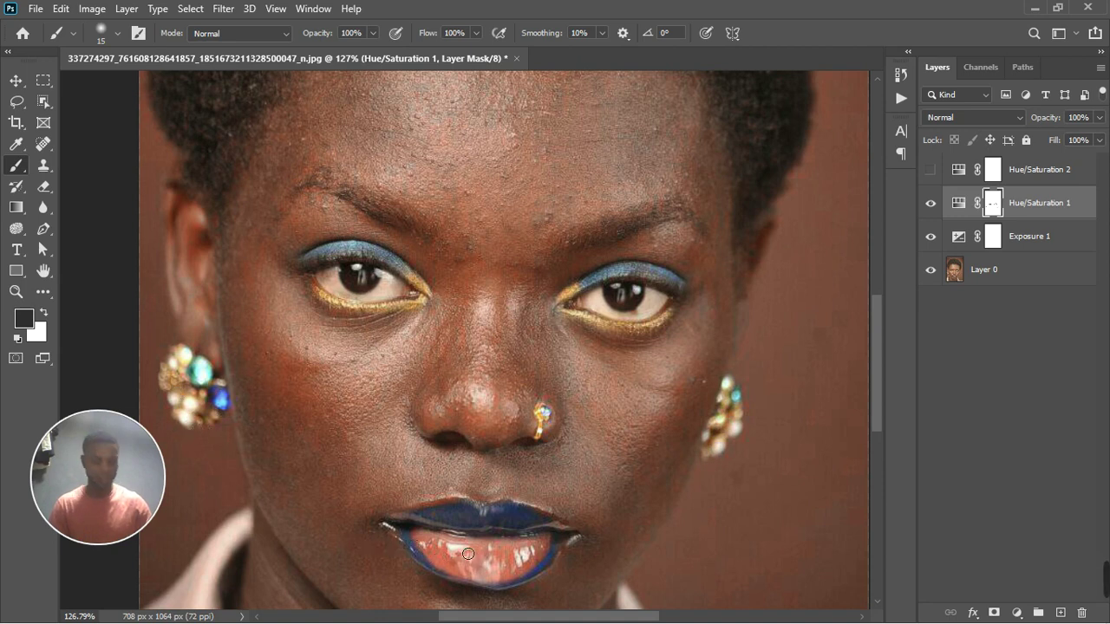
key(bracketright)
key(bracketright)
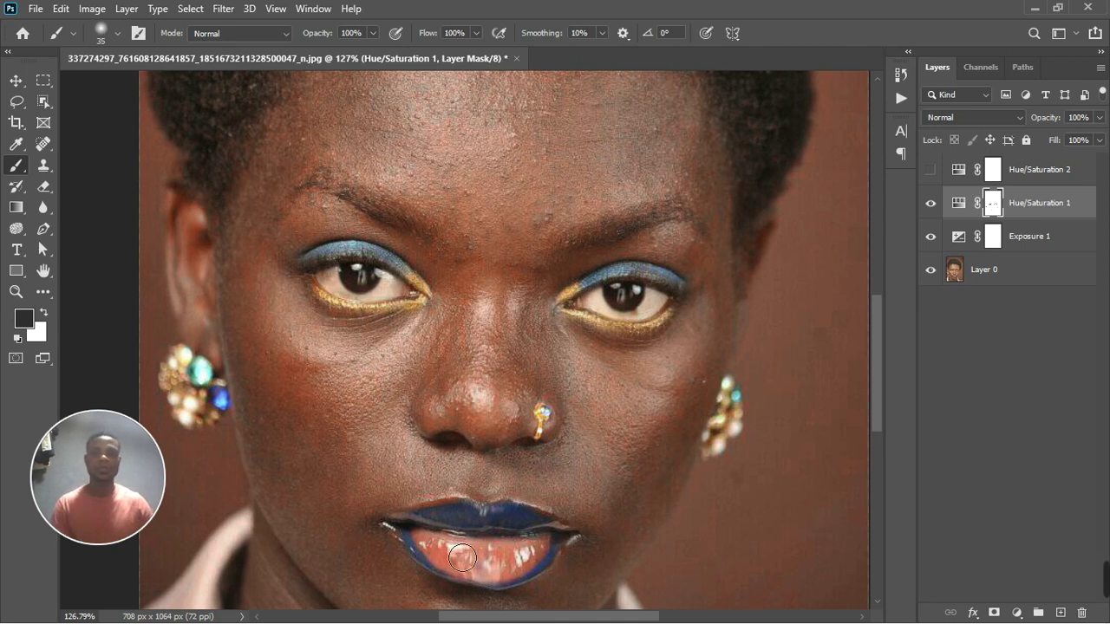
scroll(477, 537, down, 5)
scroll(483, 454, down, 2)
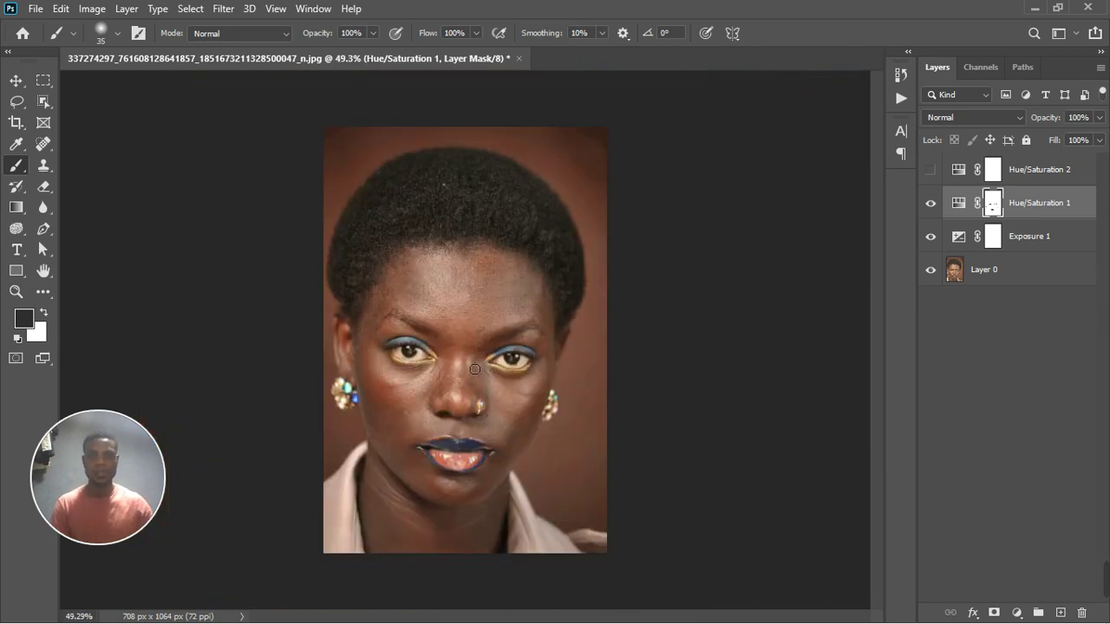
Step: Show Hue/Saturation 2 again and paint its mask over the gold liner under both eyes, reducing the brush to size 25
click(991, 170)
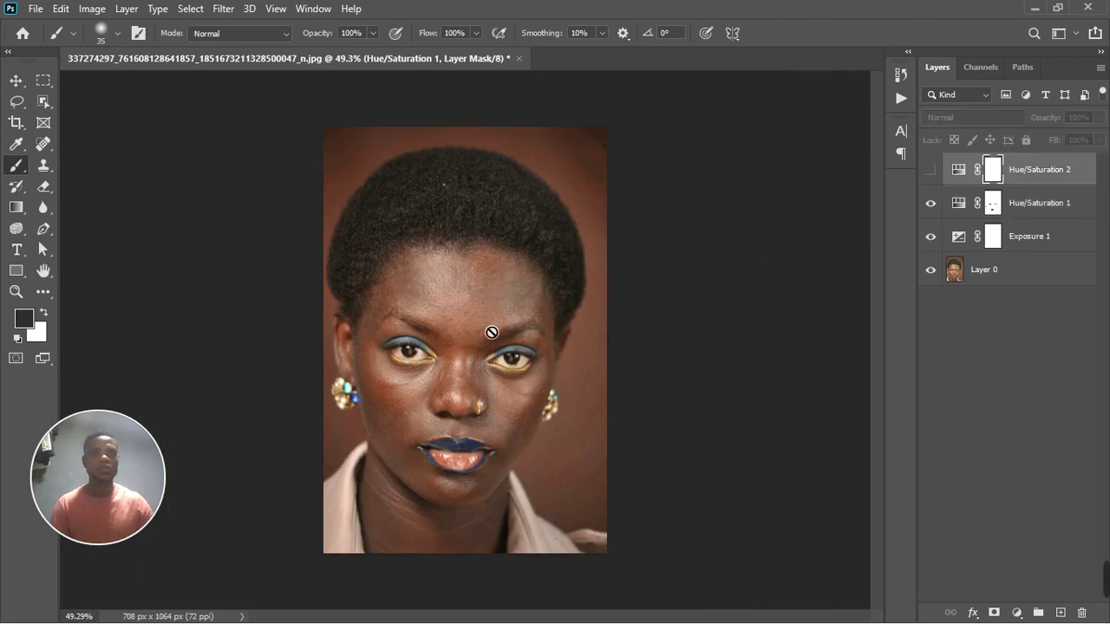
scroll(496, 366, up, 4)
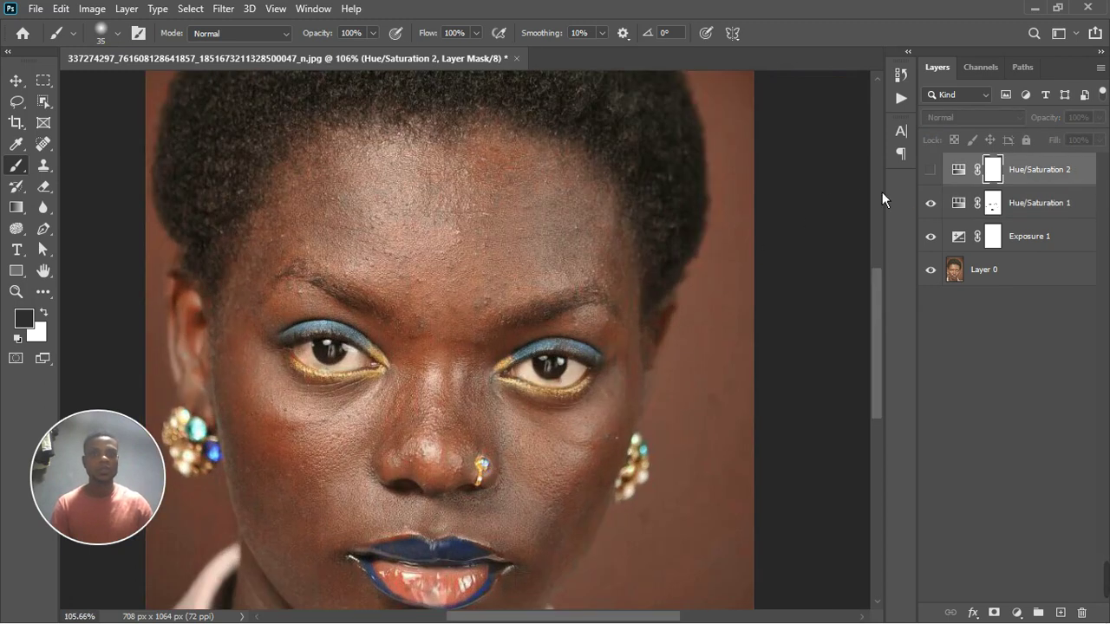
click(932, 172)
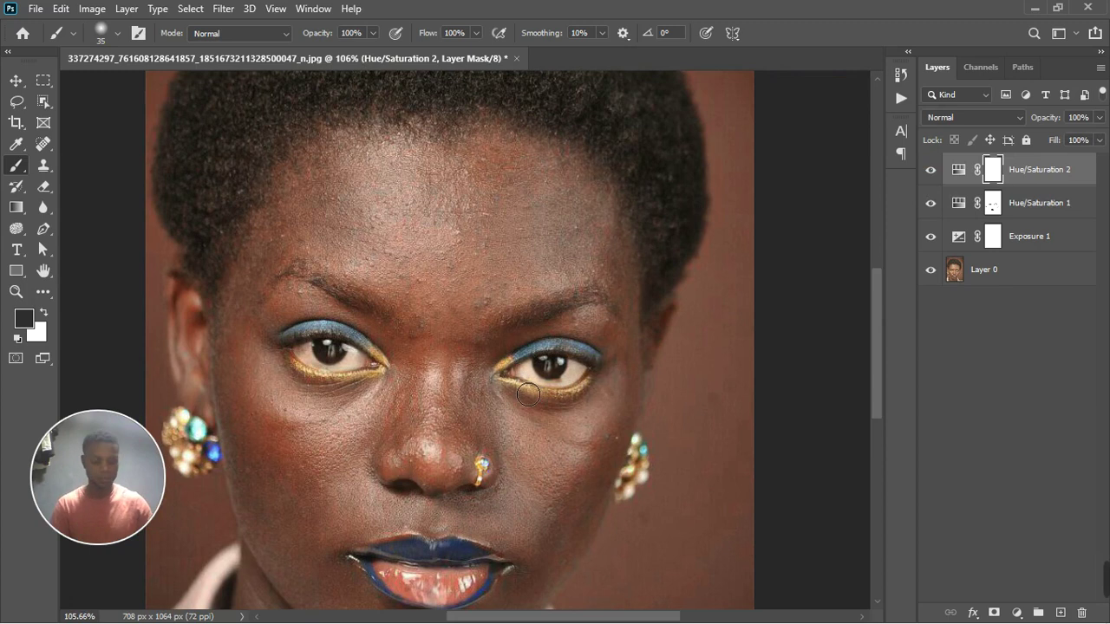
mouse_move(514, 390)
mouse_down()
mouse_move(583, 398)
mouse_move(597, 374)
mouse_up()
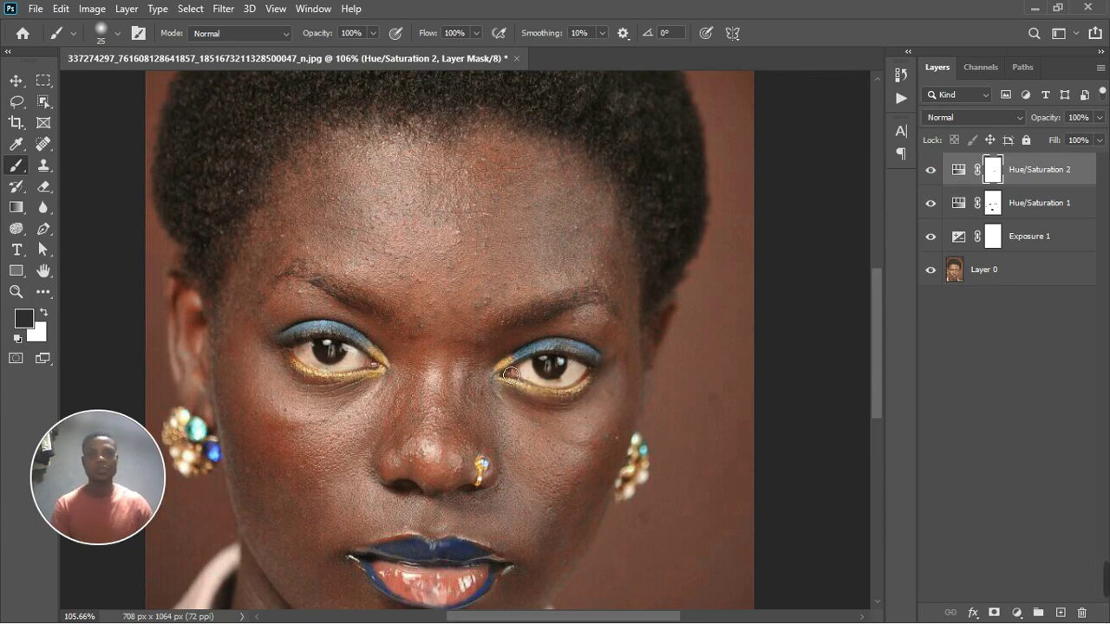
mouse_move(290, 344)
mouse_down()
mouse_move(329, 340)
mouse_move(385, 370)
mouse_move(322, 374)
mouse_move(296, 360)
mouse_move(378, 377)
mouse_up()
scroll(378, 377, down, 9)
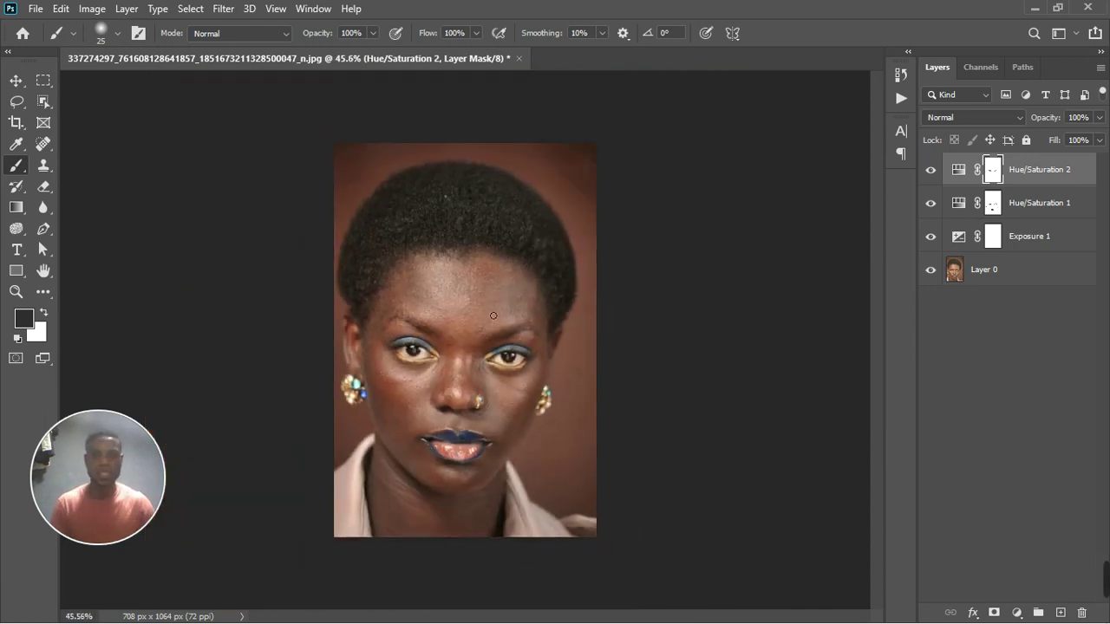
scroll(493, 316, up, 4)
scroll(606, 347, down, 1)
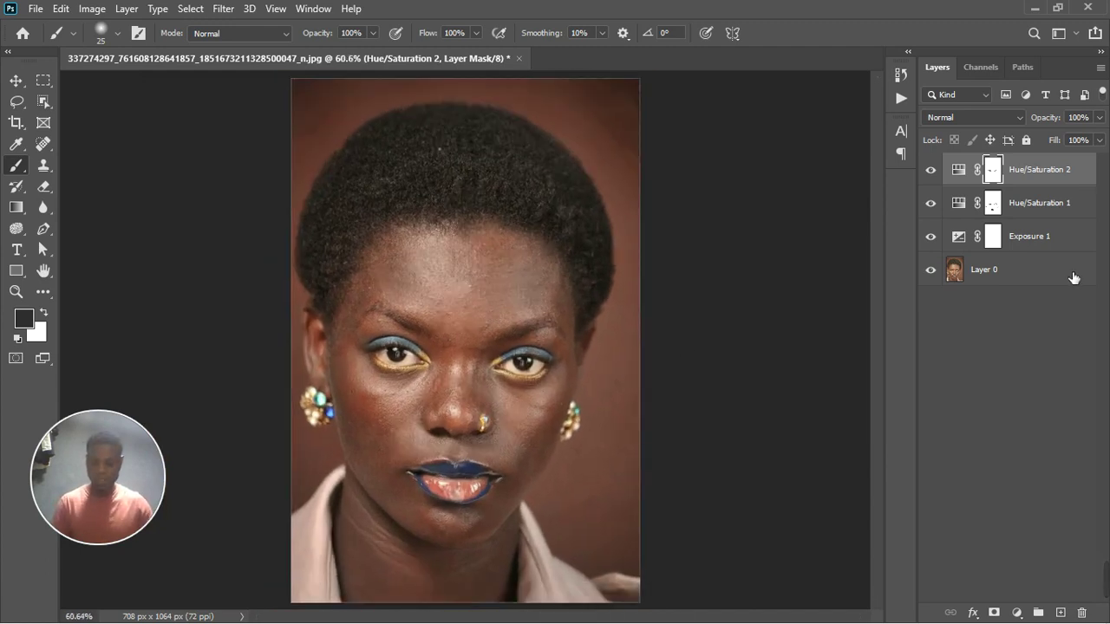
Step: Stamp all visible layers into a new top layer and set Upright to Auto for it in the Camera Raw Filter's Geometry settings
key(ctrl+shift+alt+e)
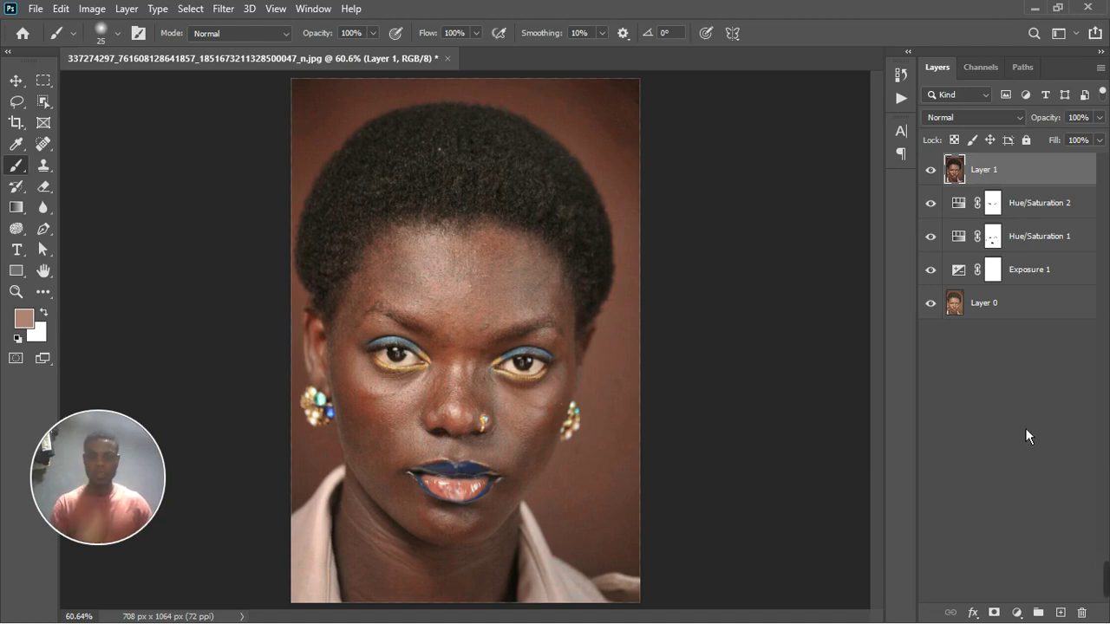
click(237, 19)
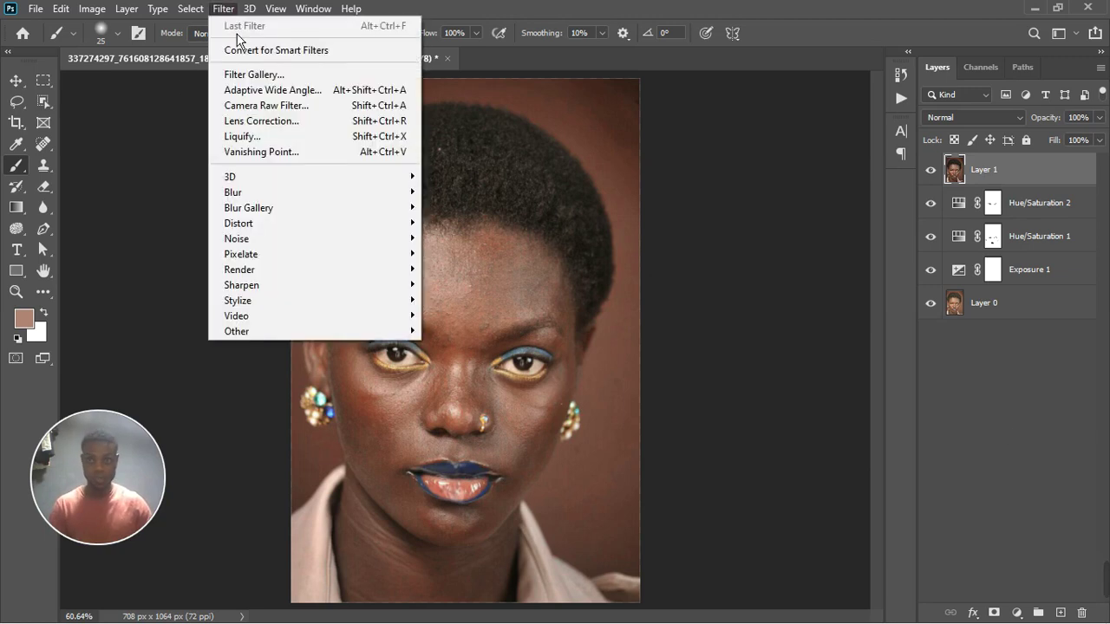
click(263, 111)
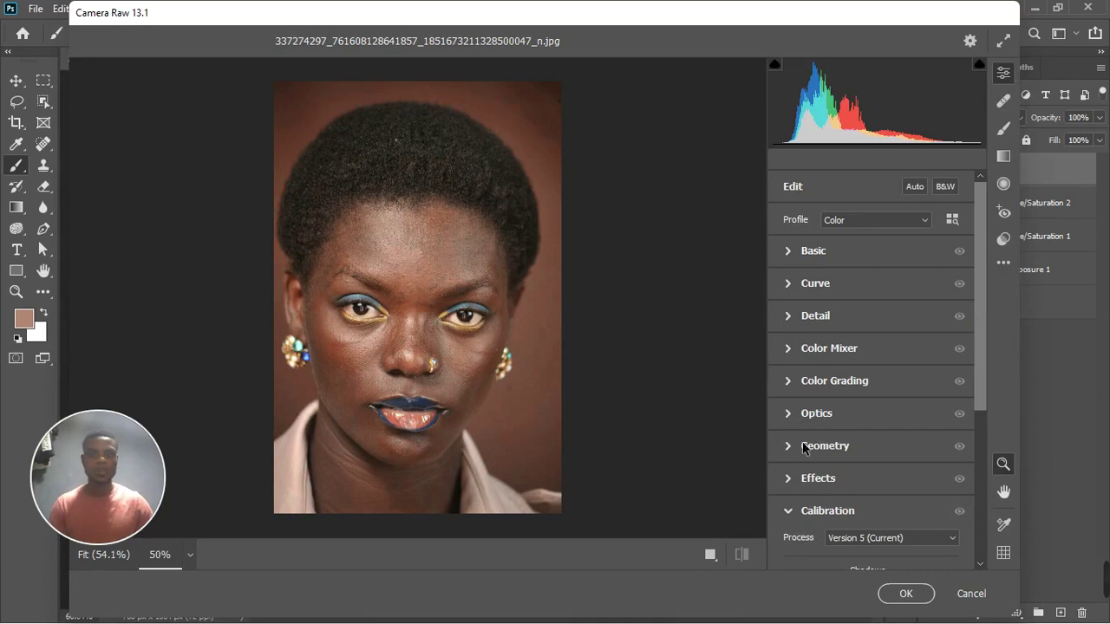
click(791, 446)
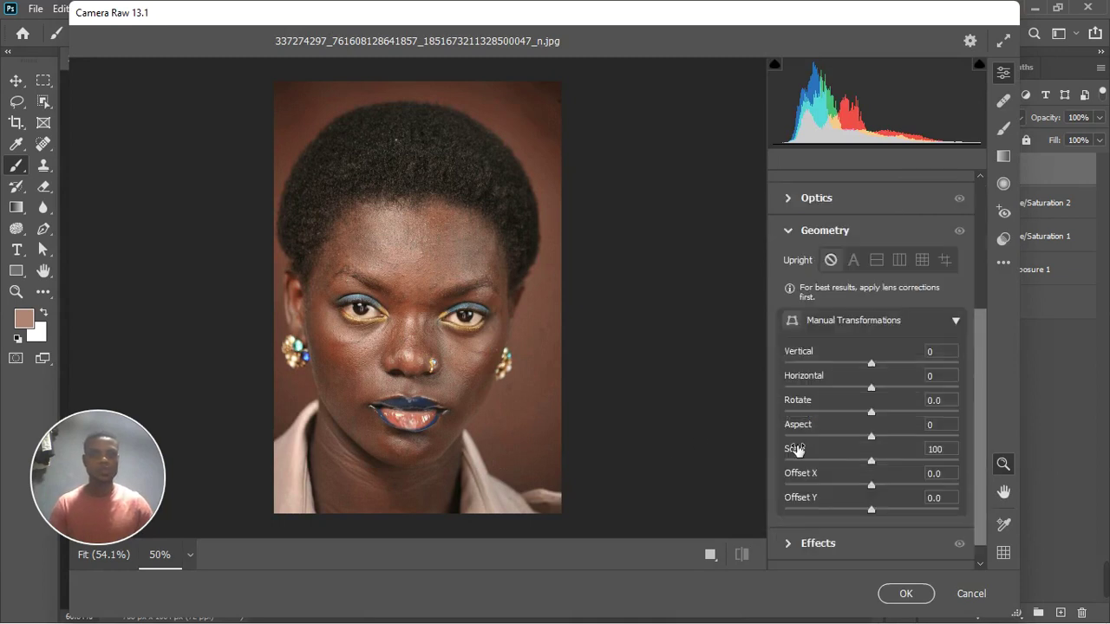
scroll(797, 448, down, 1)
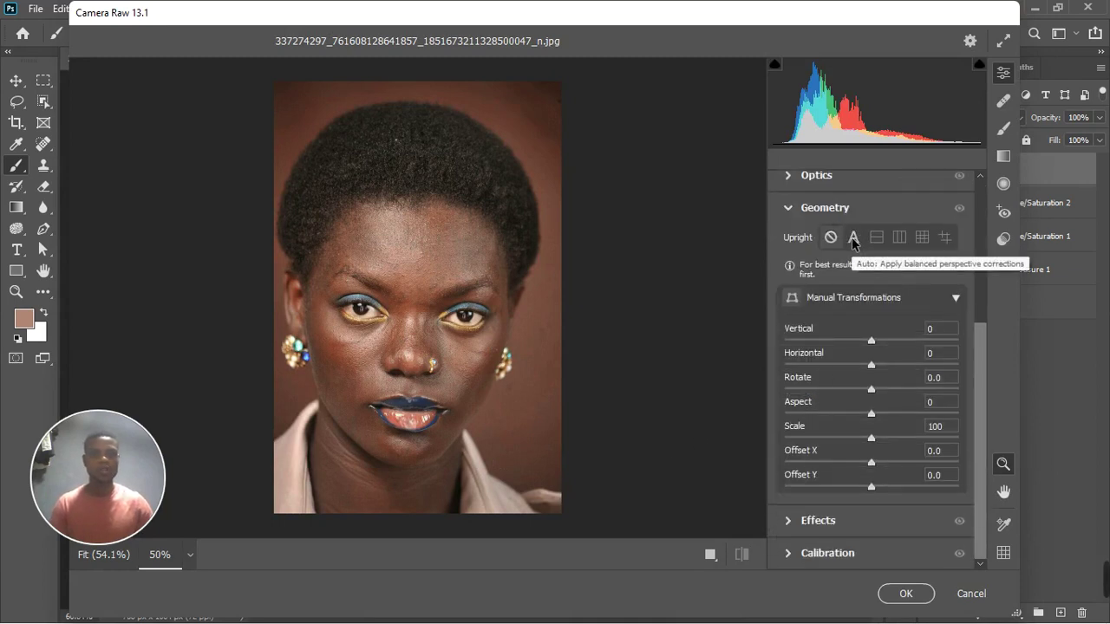
click(853, 239)
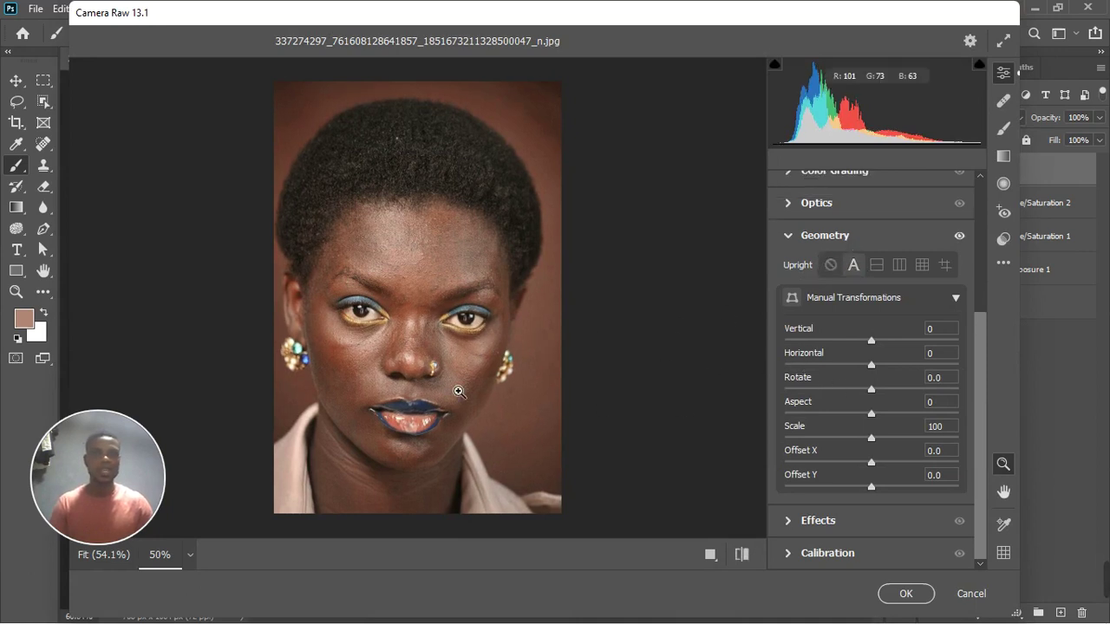
scroll(439, 398, up, 1)
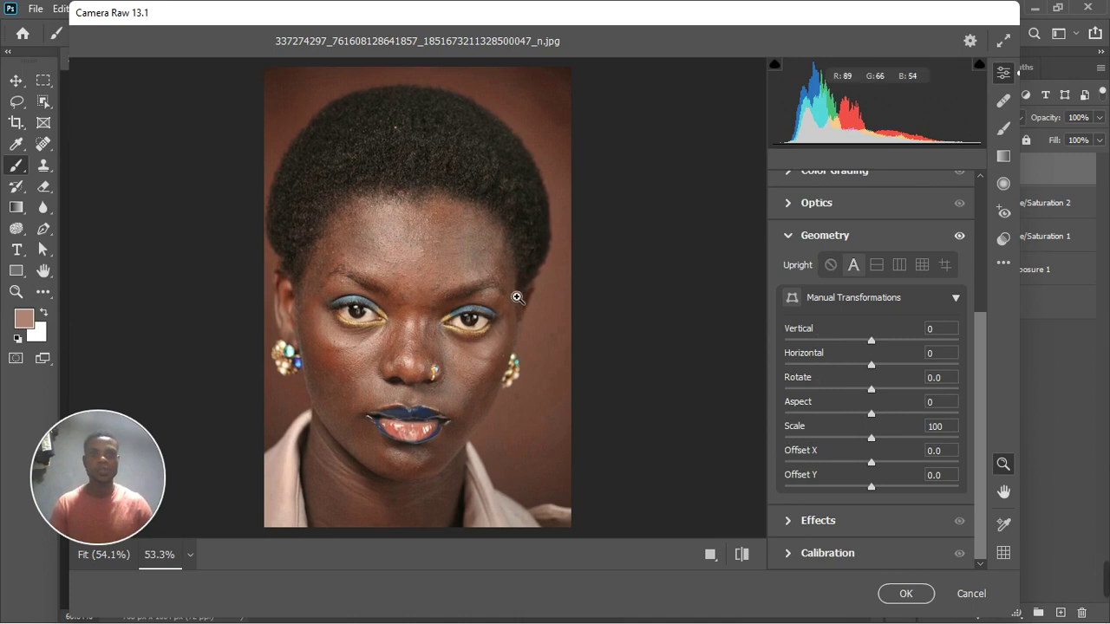
Step: Rotate the merged portrait to -3.6 in the Geometry manual transformations after checking the Optics settings
click(791, 202)
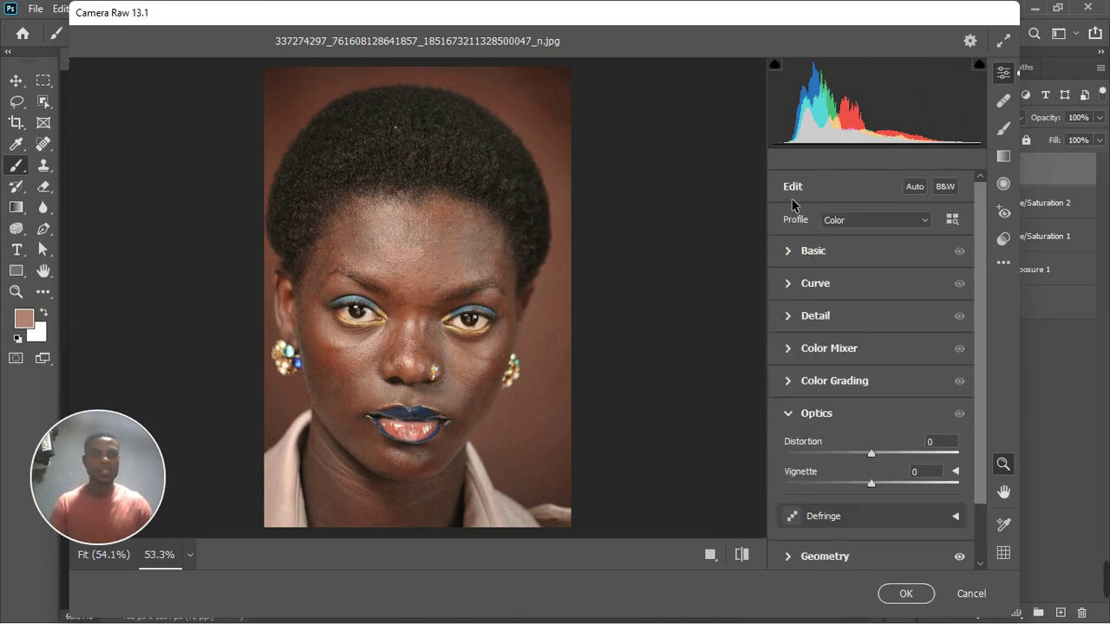
scroll(839, 436, down, 2)
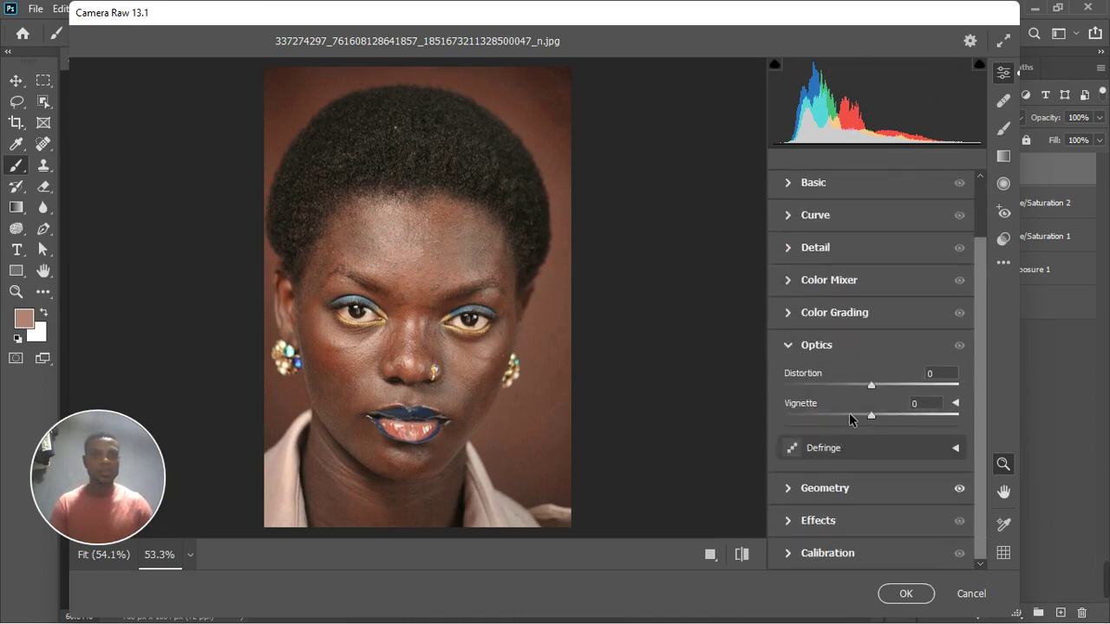
click(788, 345)
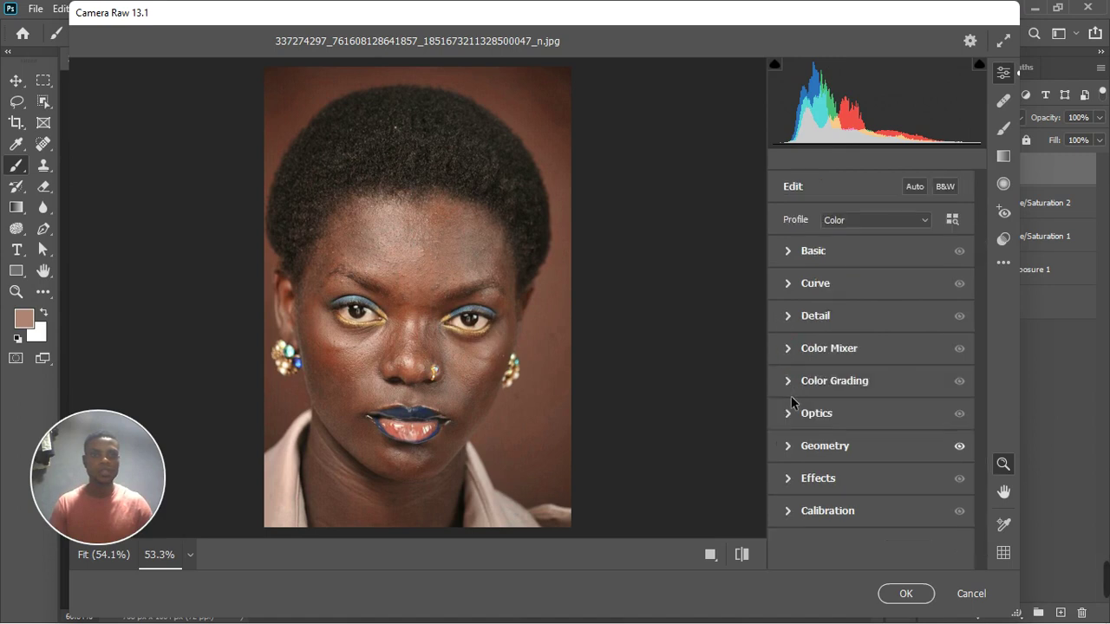
click(788, 449)
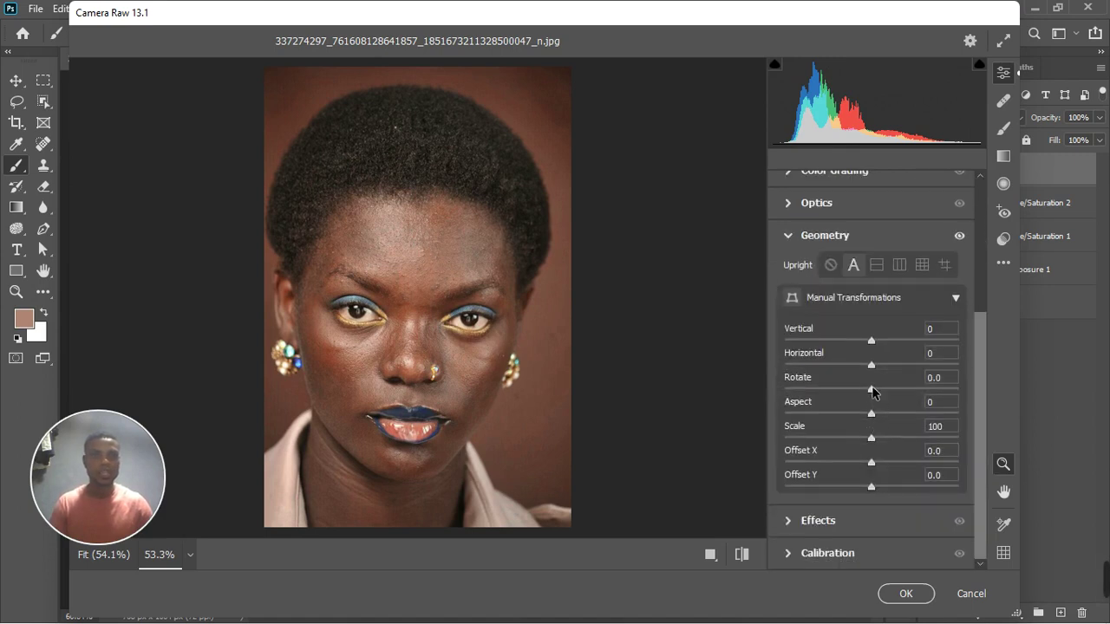
drag(870, 392, 839, 400)
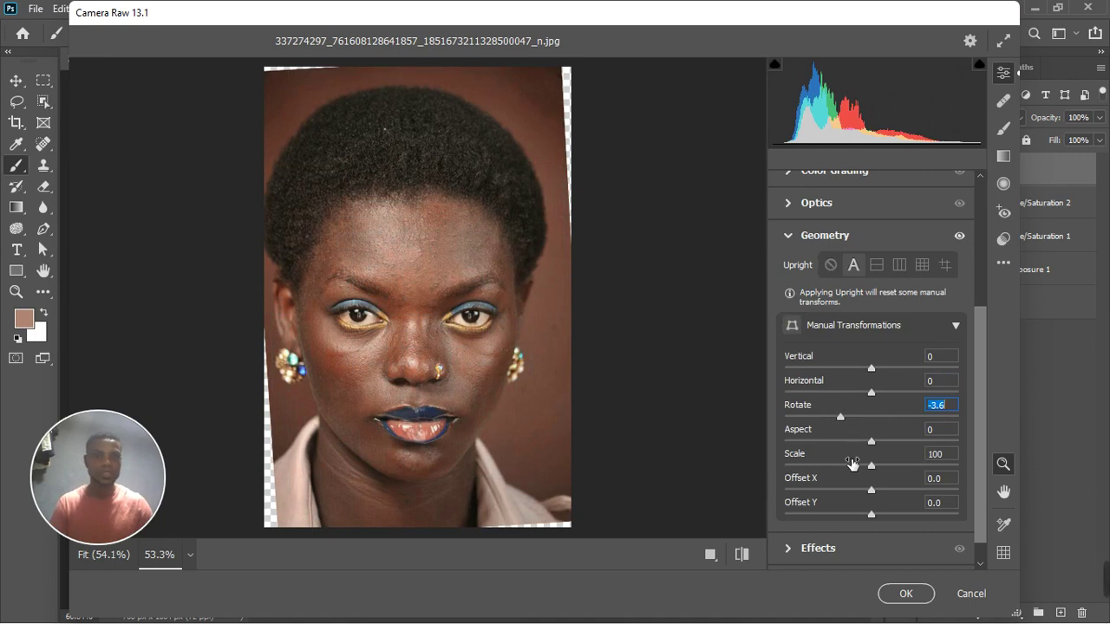
drag(871, 491, 872, 492)
scroll(886, 511, down, 1)
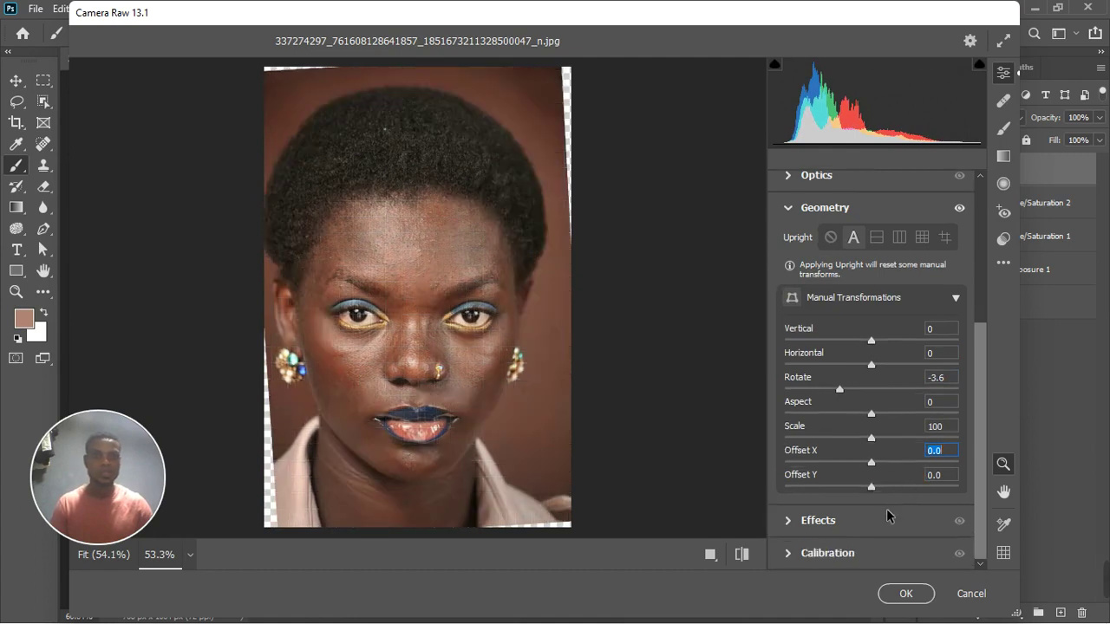
scroll(883, 489, up, 1)
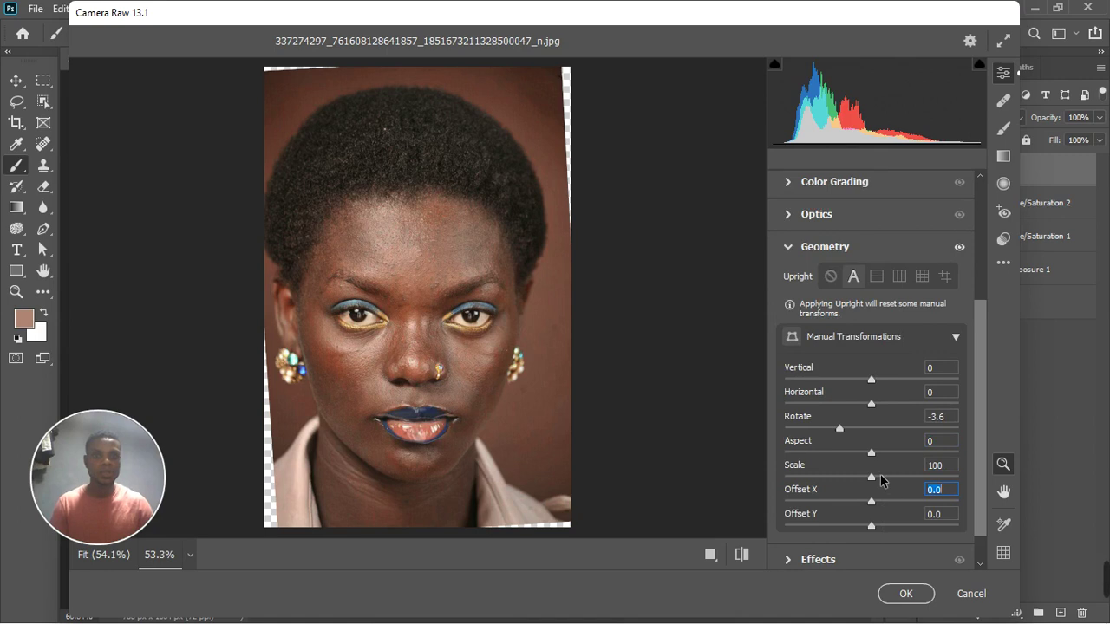
scroll(885, 483, up, 1)
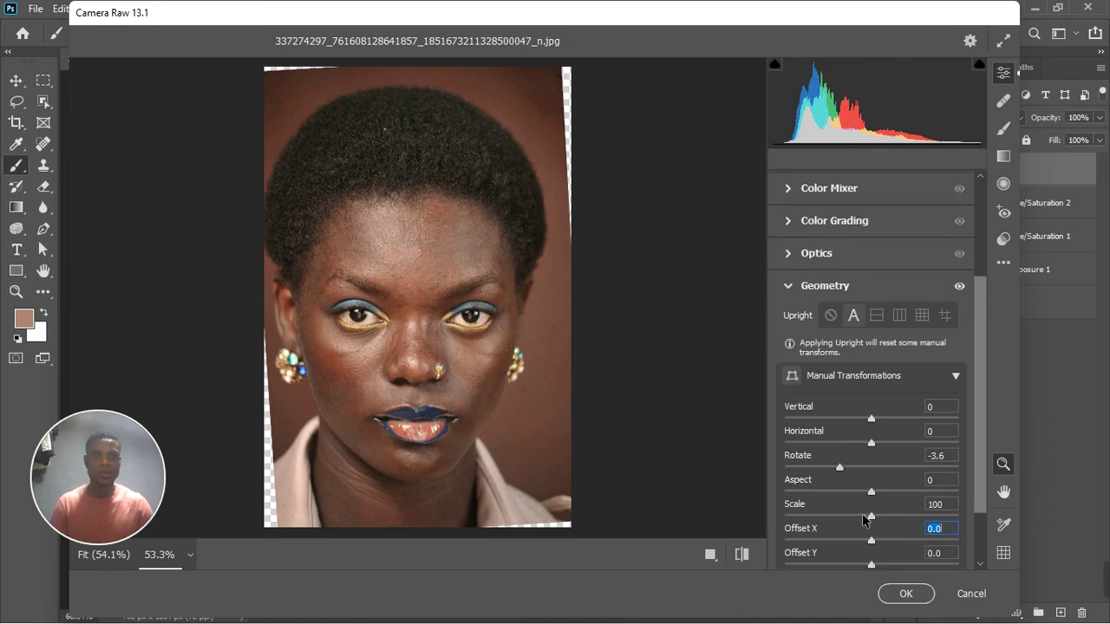
Step: Set the Geometry transformations to Horizontal +16 and Rotate -3.3, and apply the Camera Raw Filter to Layer 1
click(872, 445)
drag(872, 445, 880, 446)
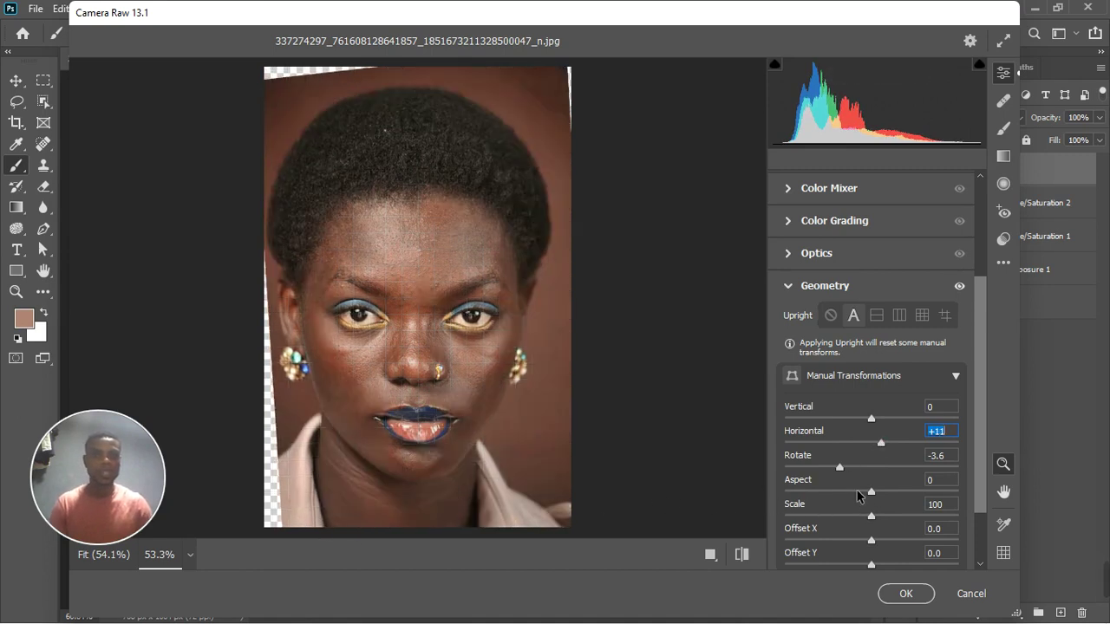
drag(841, 467, 831, 475)
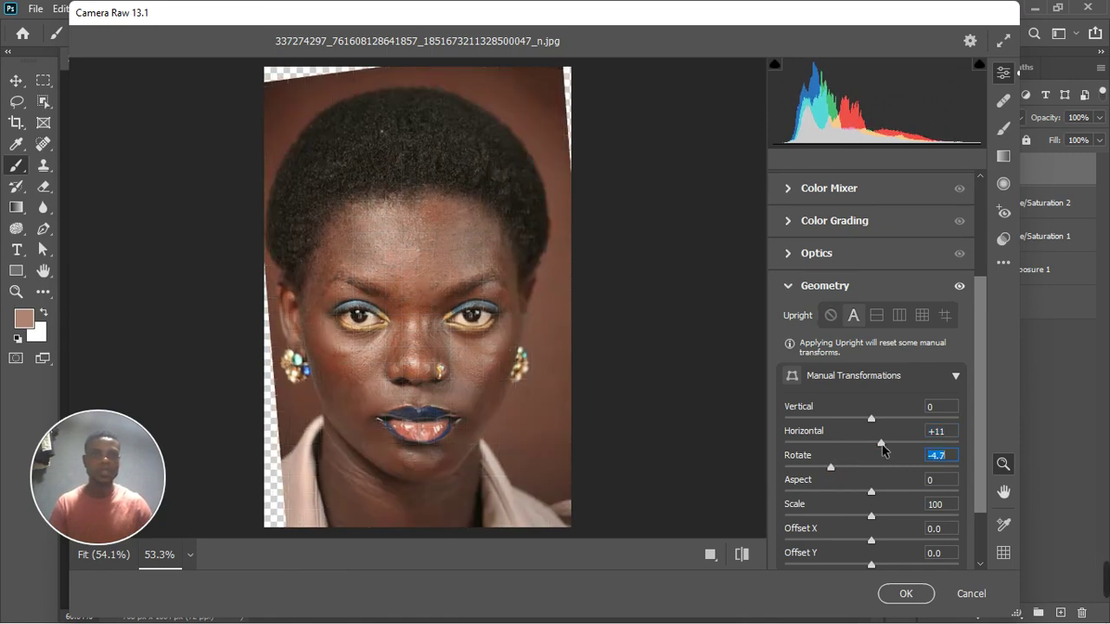
drag(882, 446, 886, 447)
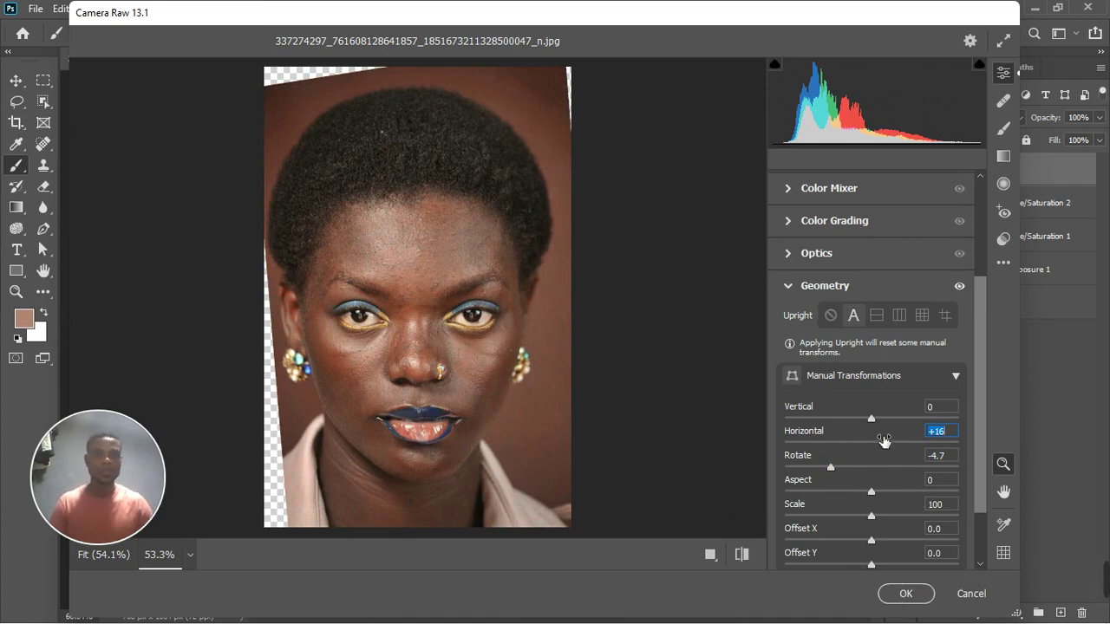
click(831, 469)
drag(831, 469, 845, 472)
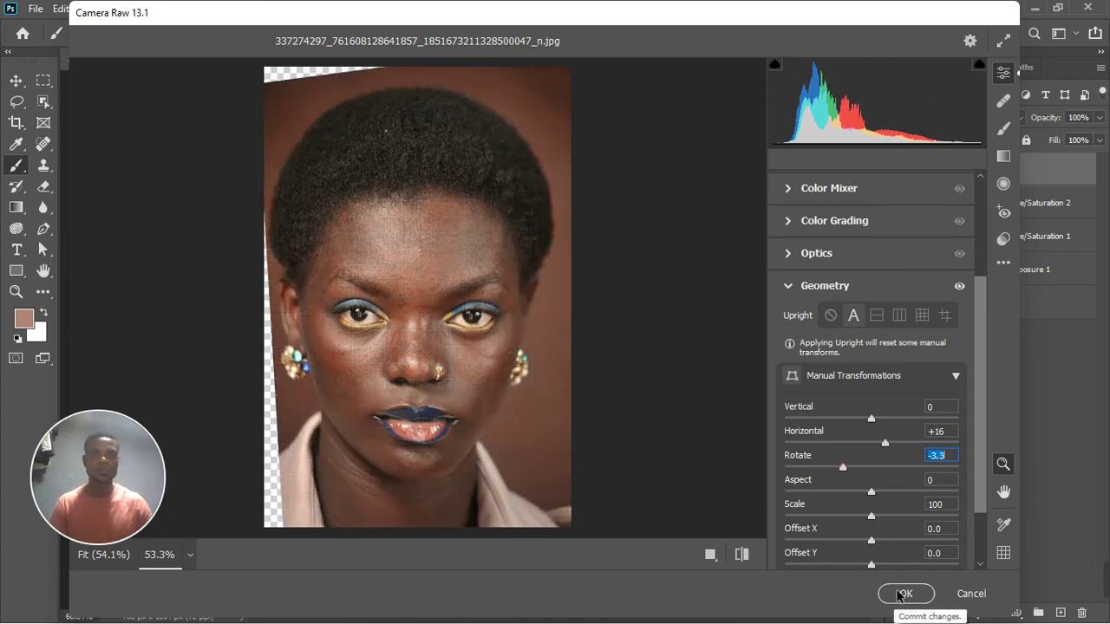
click(902, 594)
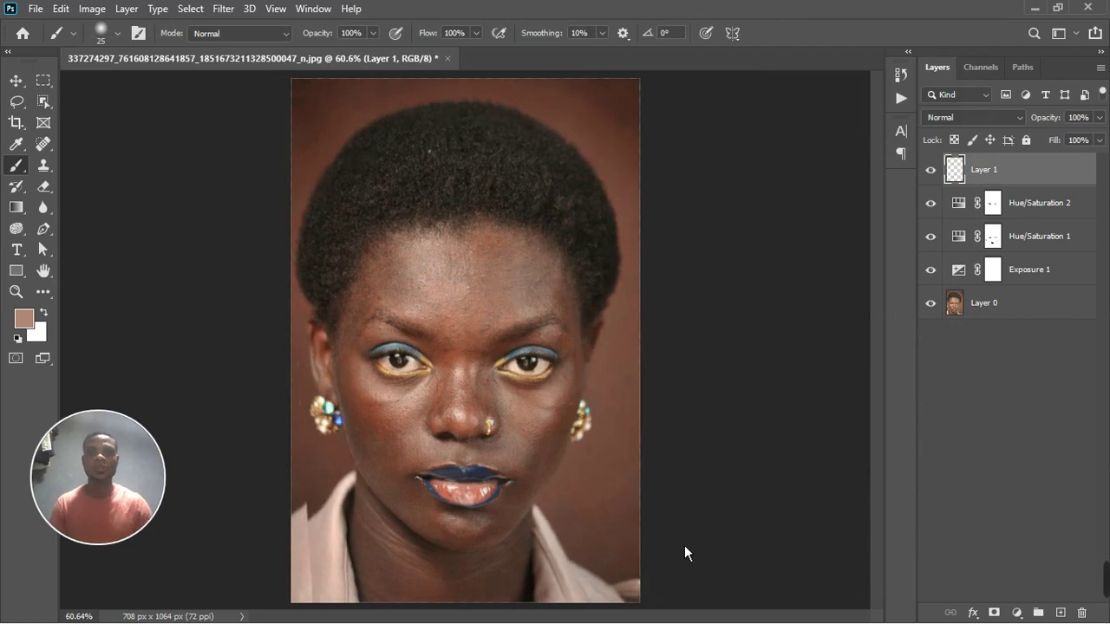
scroll(538, 399, down, 3)
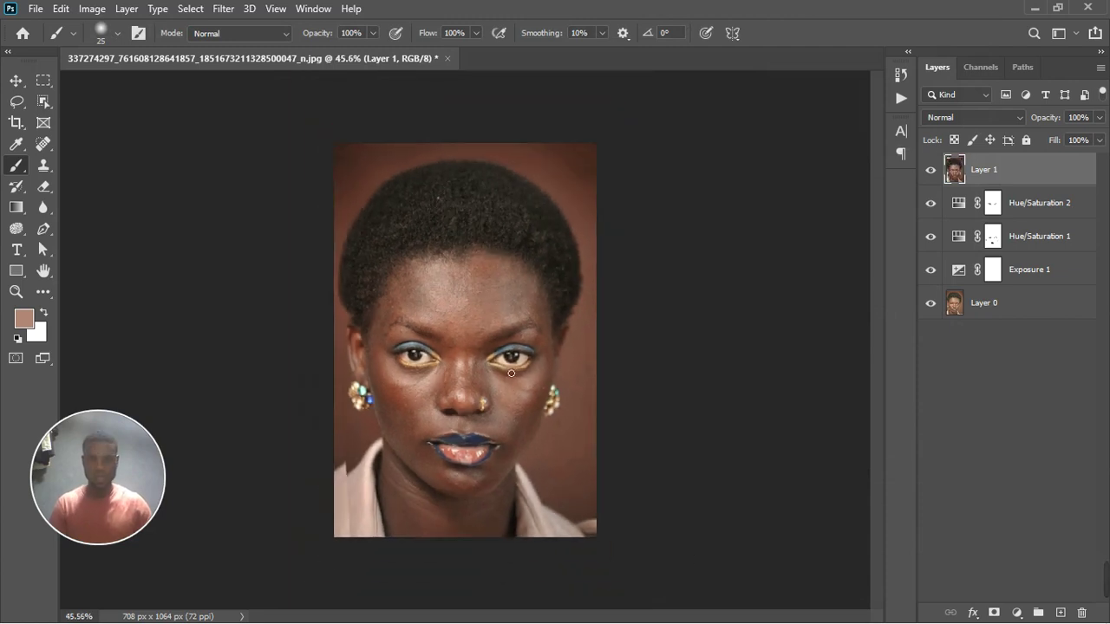
scroll(543, 430, up, 1)
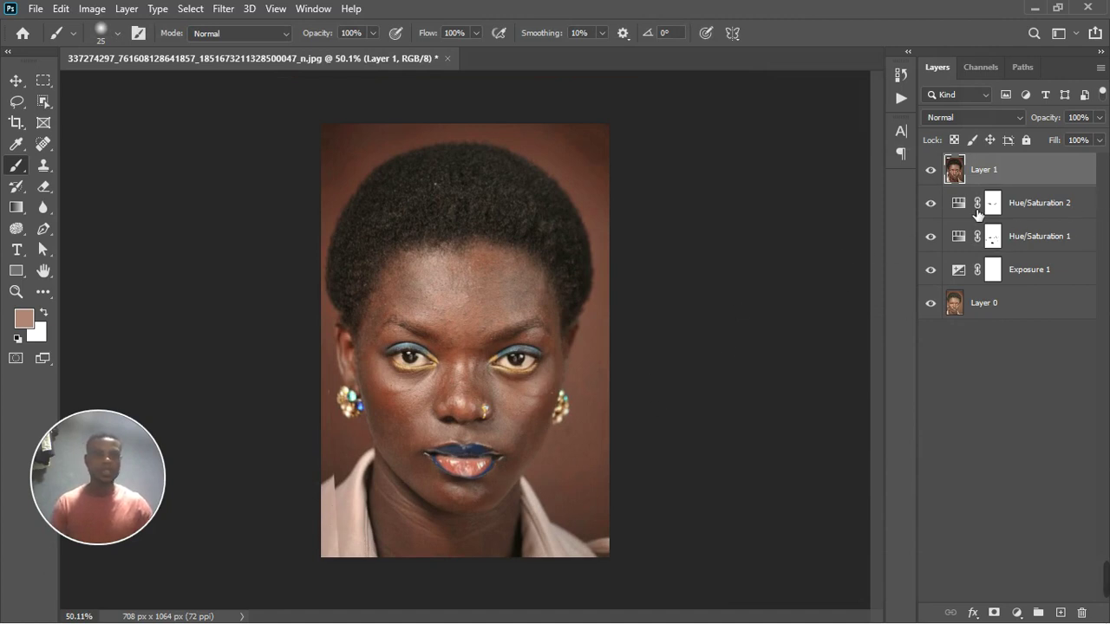
Step: Group Hue/Saturation 2, Hue/Saturation 1, Exposure 1 and Layer 0 beneath Layer 1
click(1043, 211)
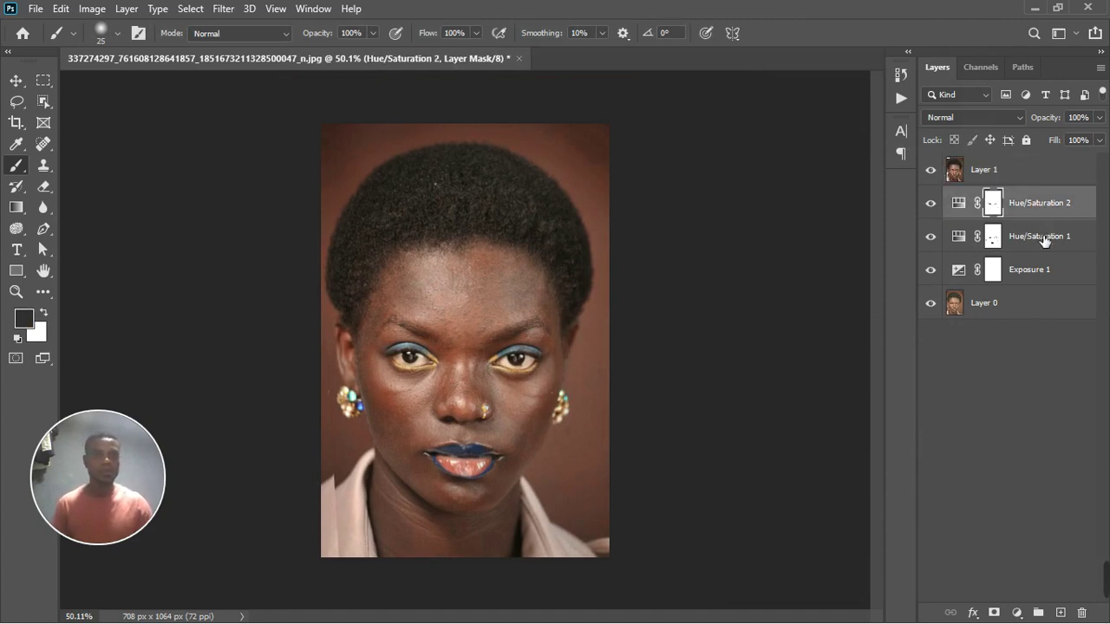
shift+click(1038, 297)
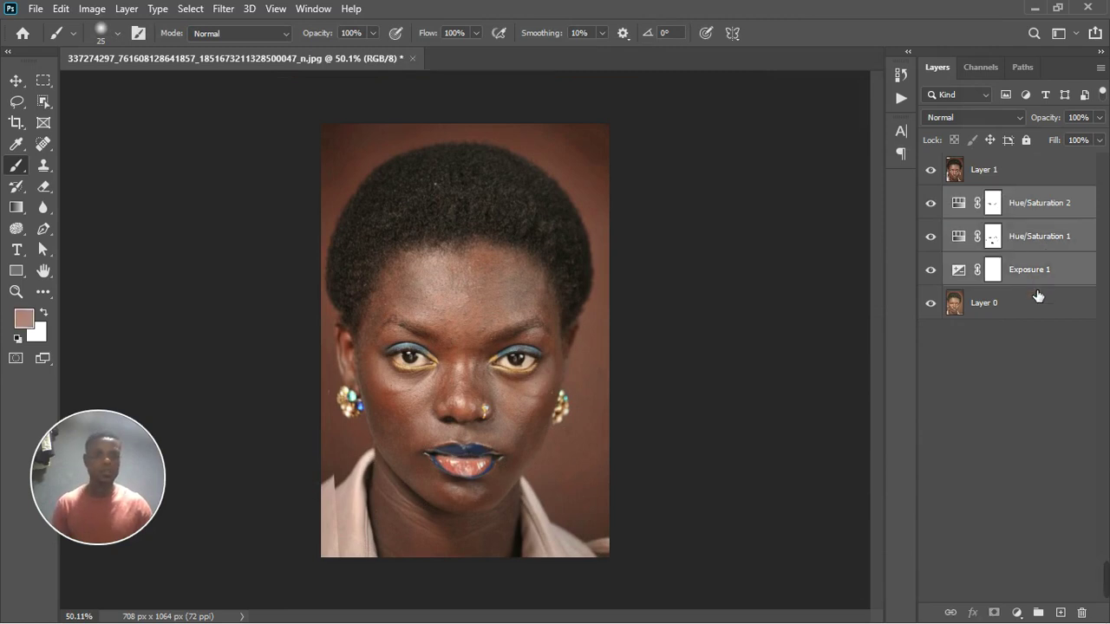
shift+click(1037, 312)
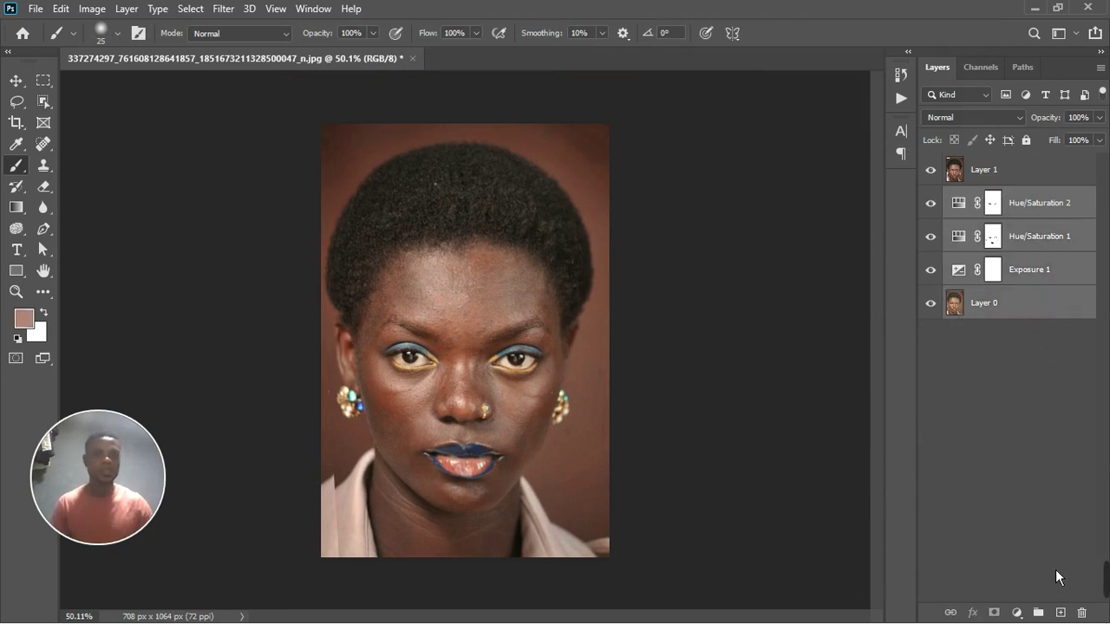
click(1038, 613)
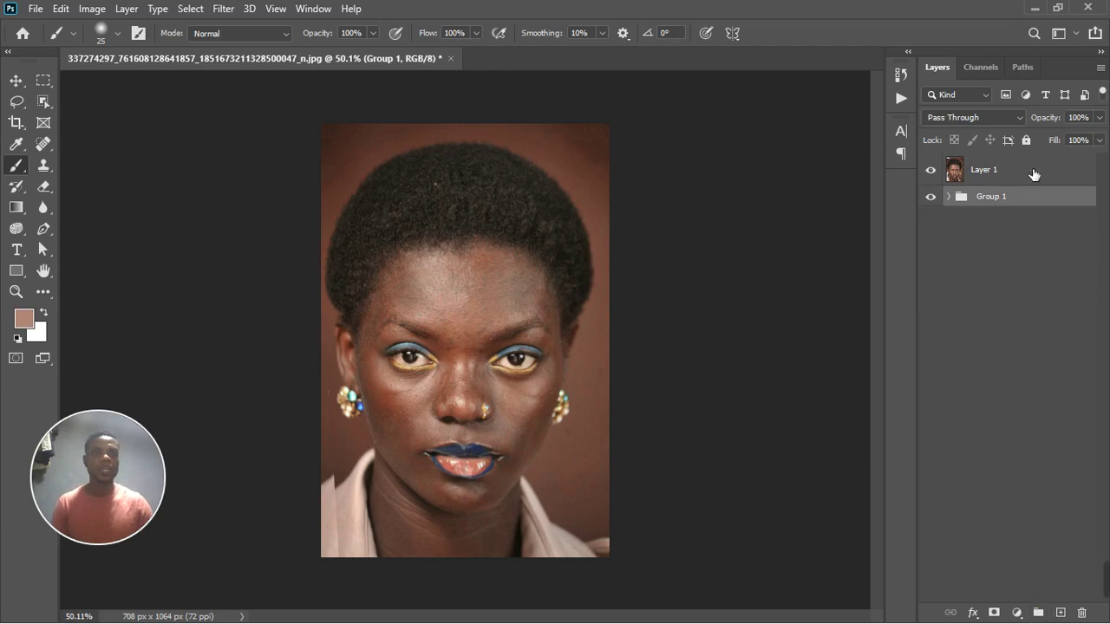
Step: Add a new empty layer and place it between Layer 1 and Group 1
click(1027, 169)
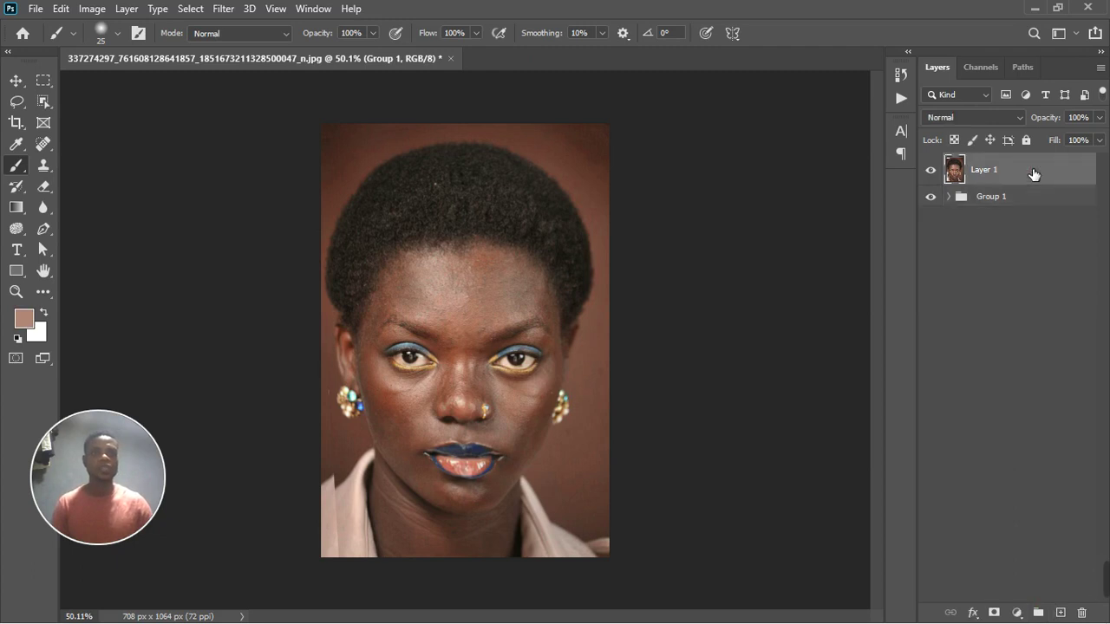
click(1059, 613)
drag(1017, 179, 1026, 225)
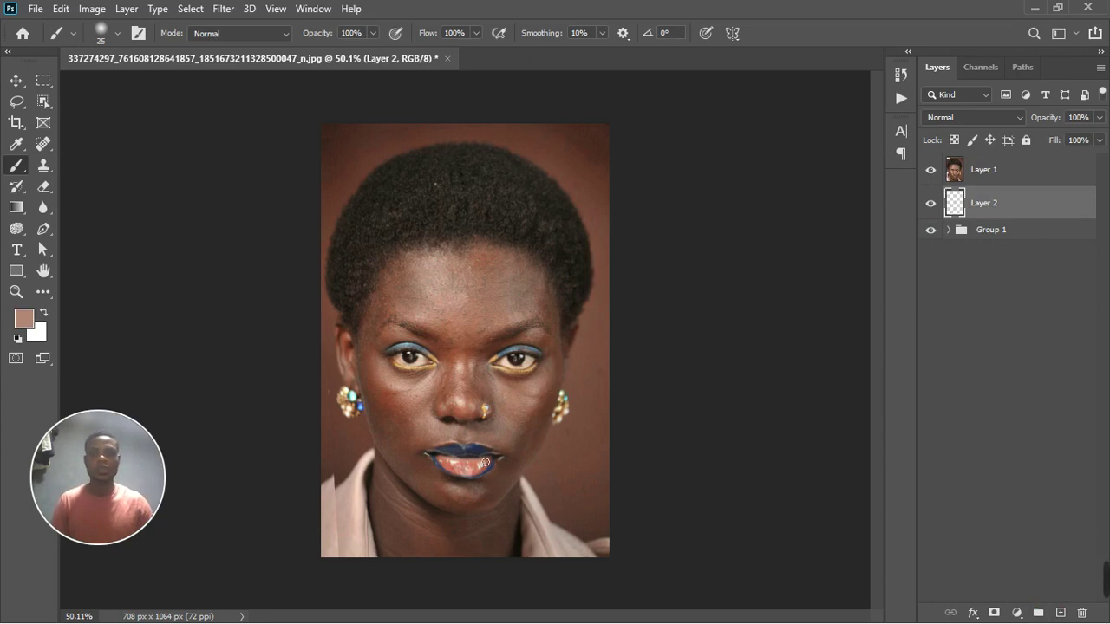
Step: Hide Layers 1 and 2, stamp Group 1's visible content into a new layer above it, and show both layers again
click(1009, 236)
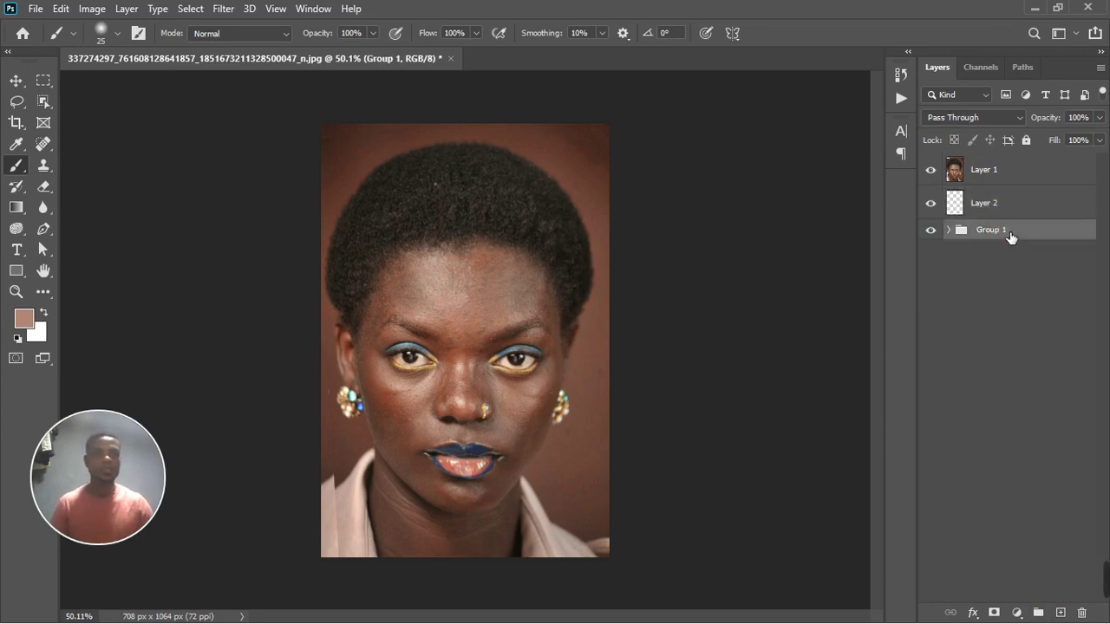
click(1006, 183)
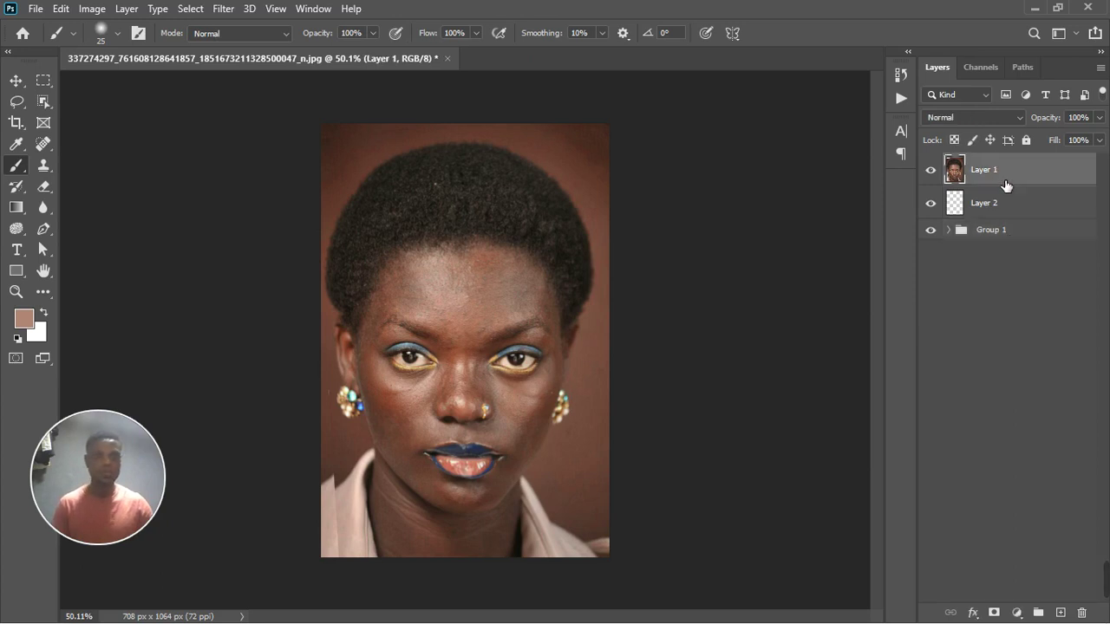
click(930, 169)
click(932, 202)
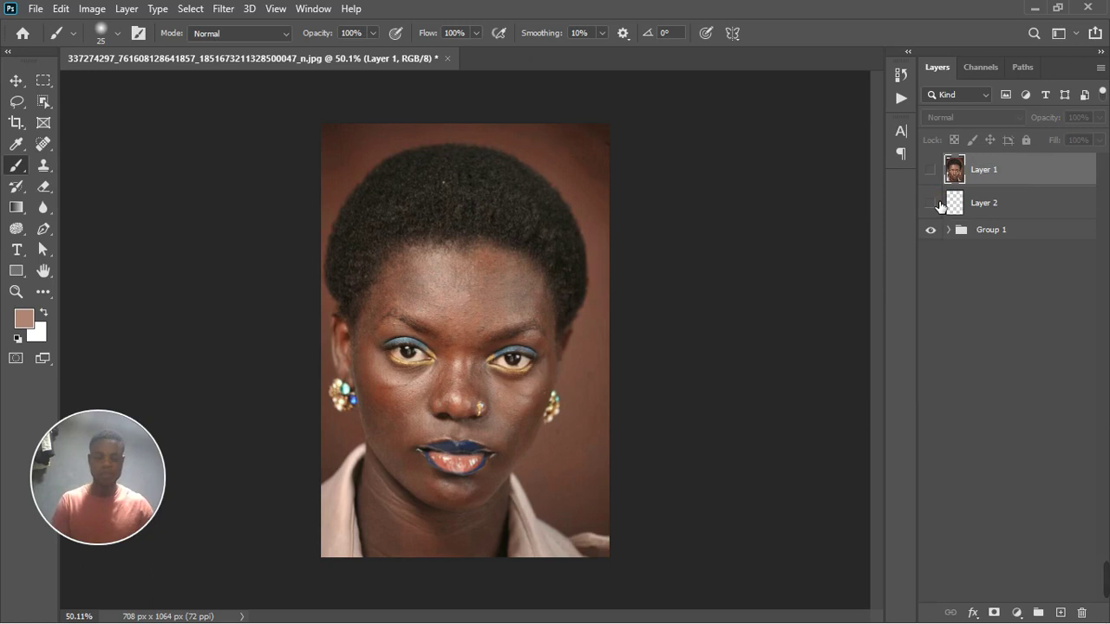
click(1000, 234)
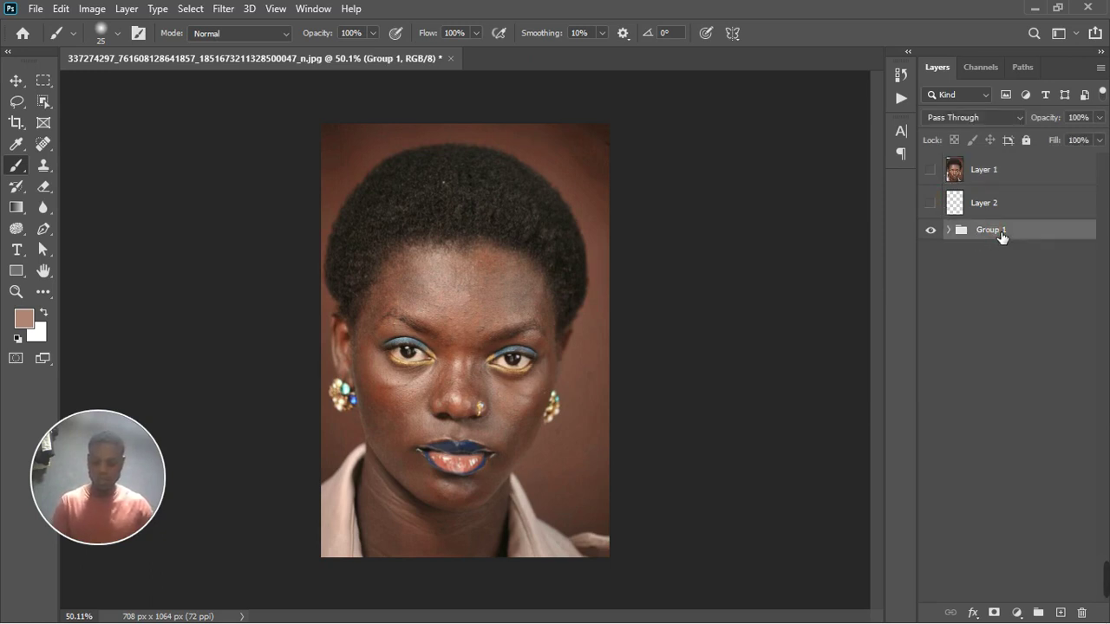
key(ctrl+shift+alt+e)
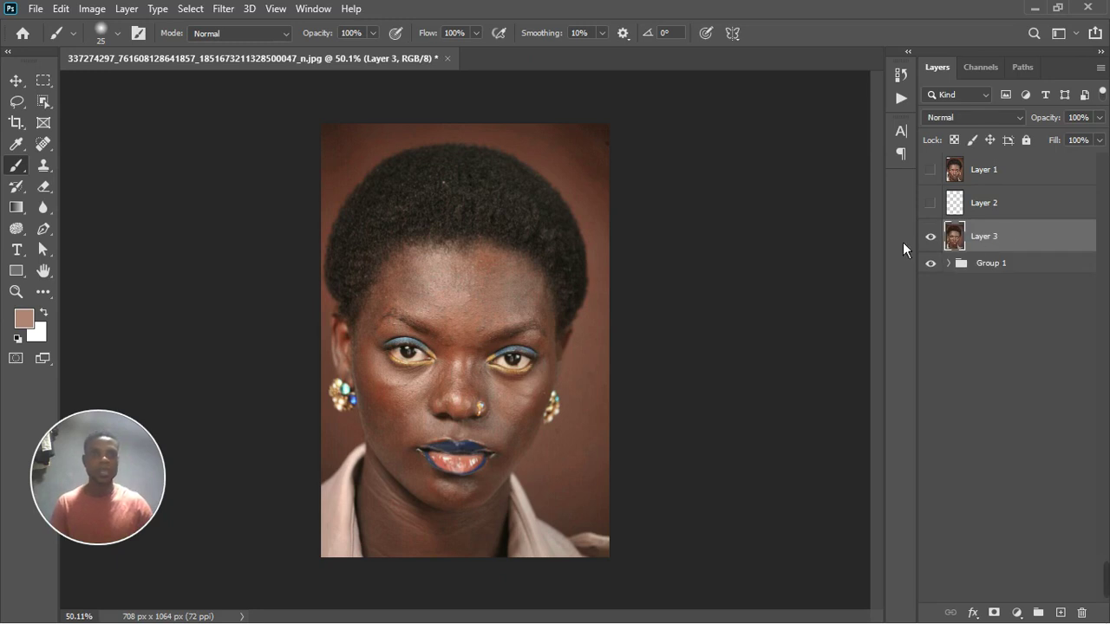
click(931, 203)
click(931, 169)
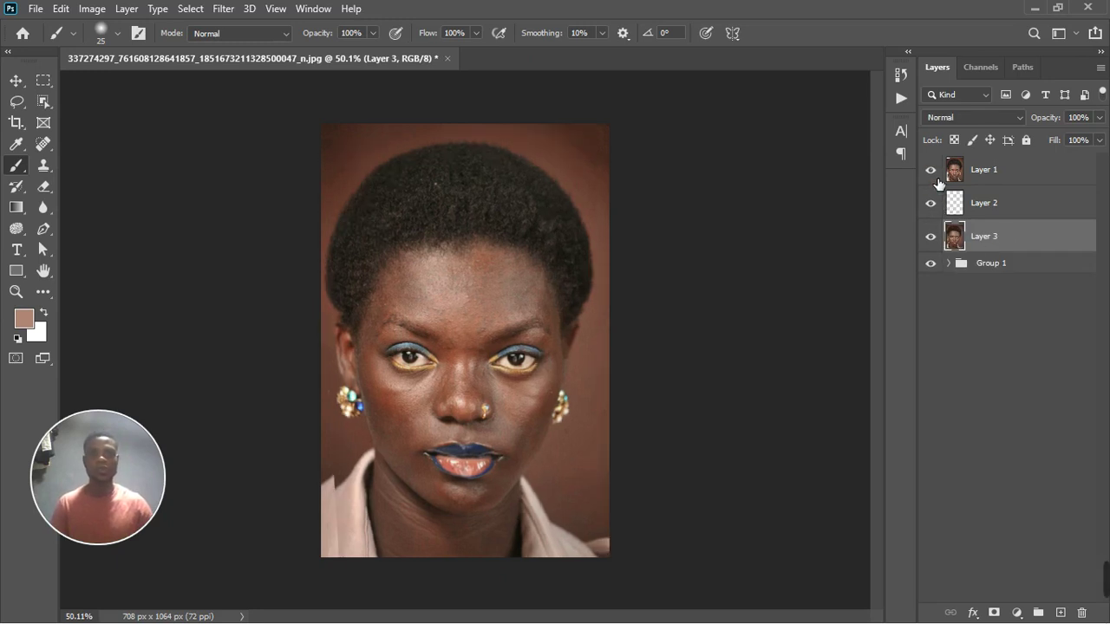
Step: Move the stamped copy slightly down to line up the shirt collar behind Layer 1, and stack it above empty Layer 2
click(15, 81)
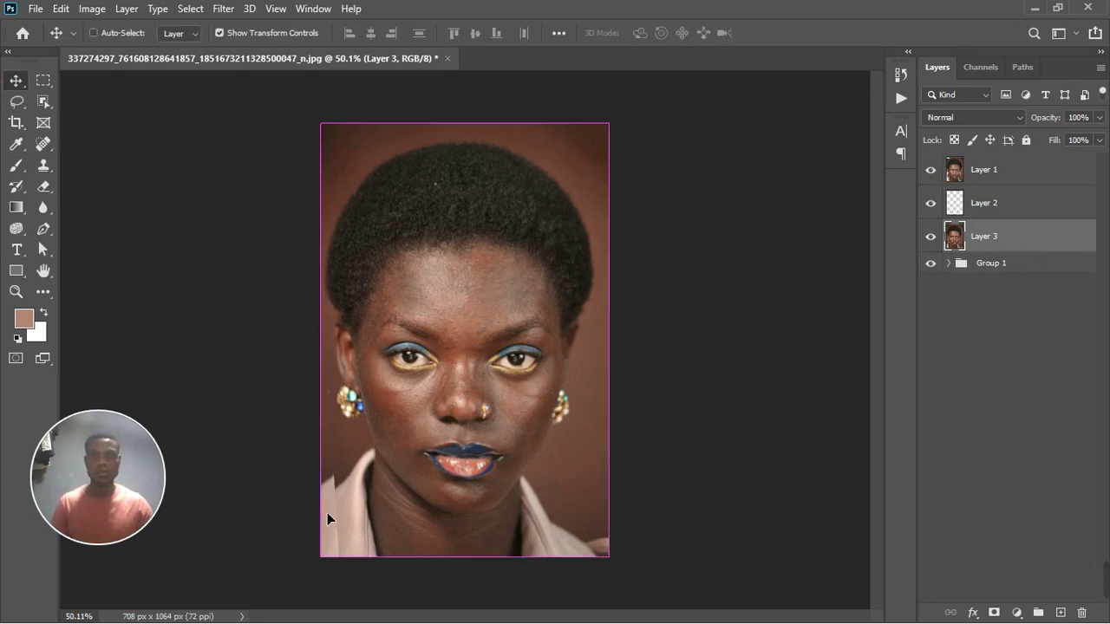
drag(326, 512, 326, 525)
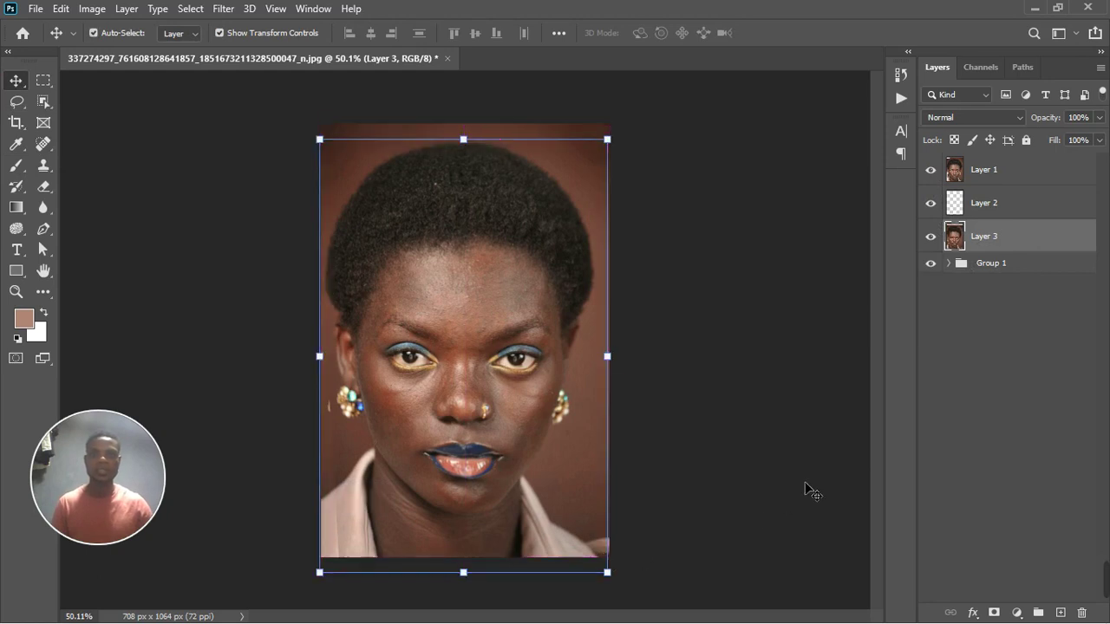
key(ctrl+plus)
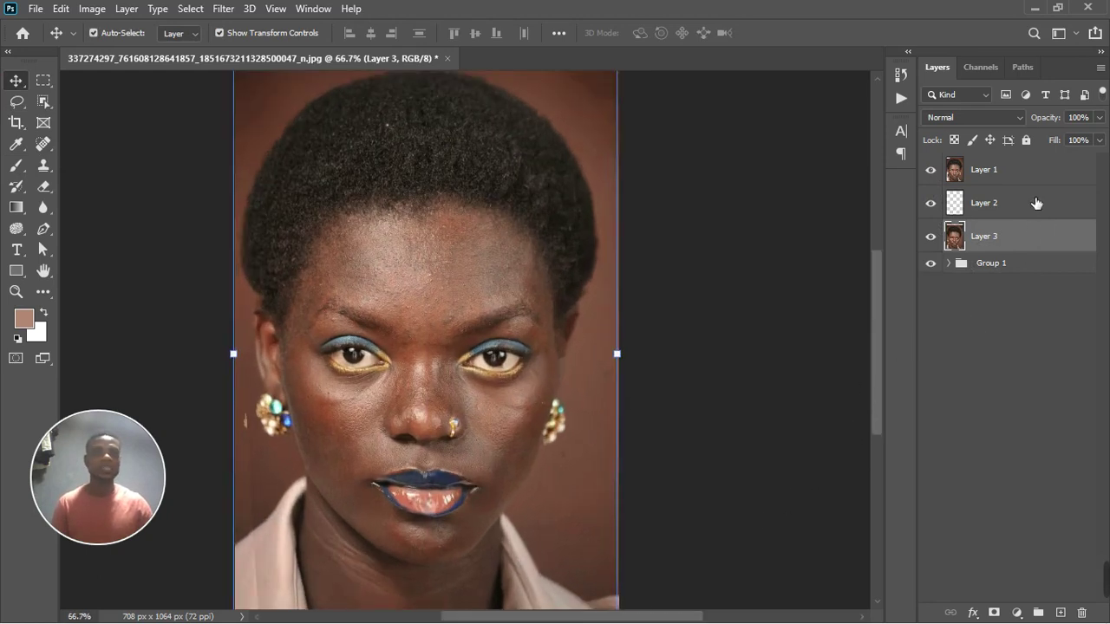
drag(1025, 241, 1030, 196)
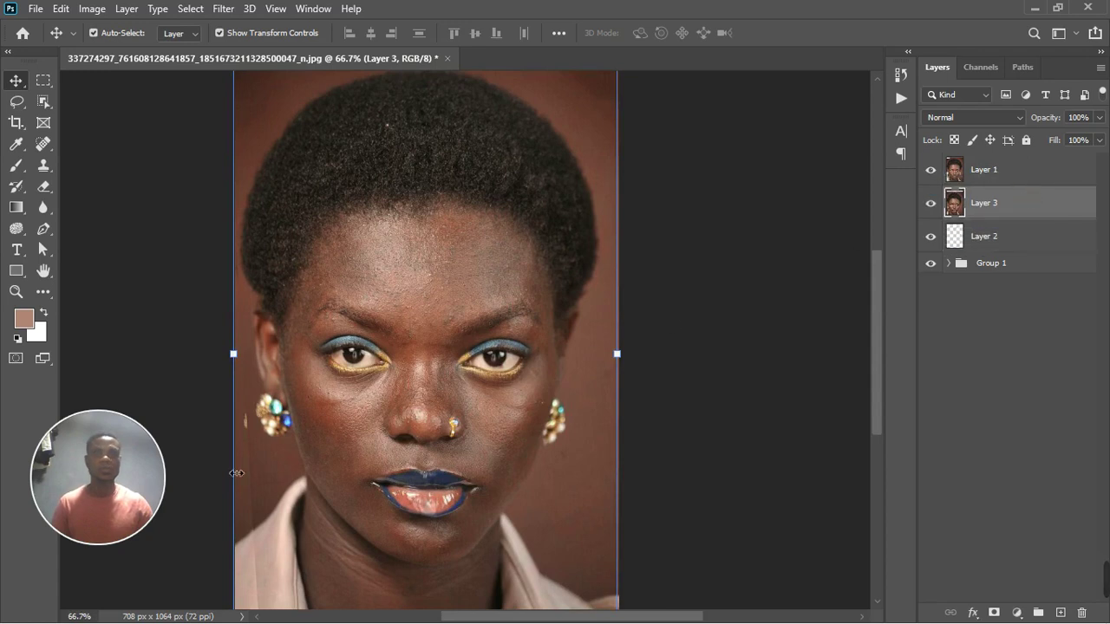
Step: Merge the transformed Layer 1 with the stamped Layer 3 beneath it
scroll(241, 541, up, 3)
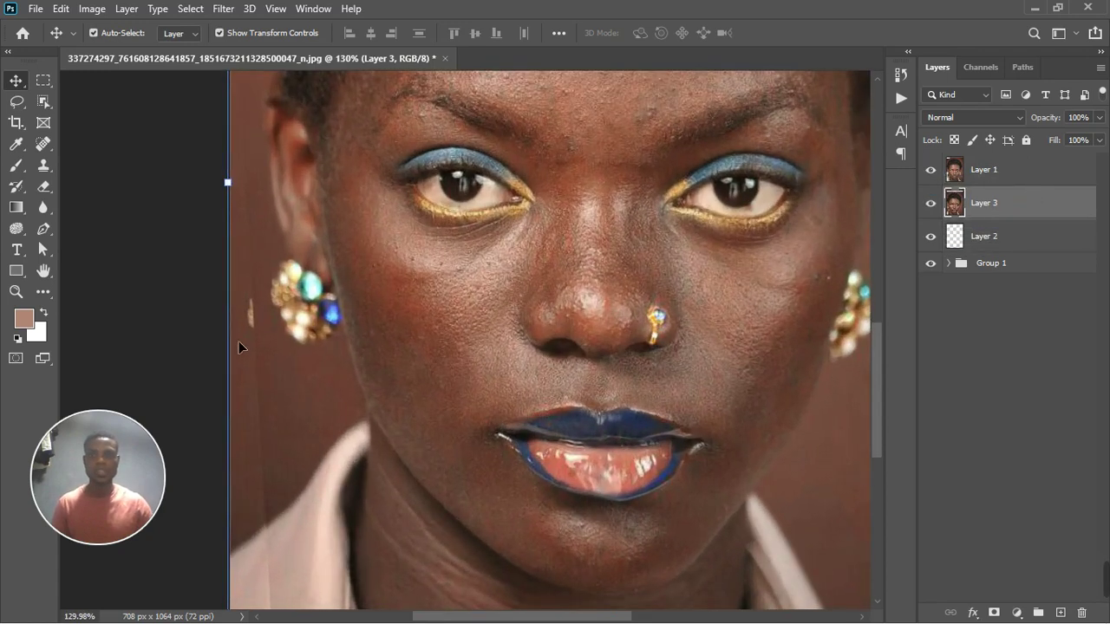
shift+click(1043, 183)
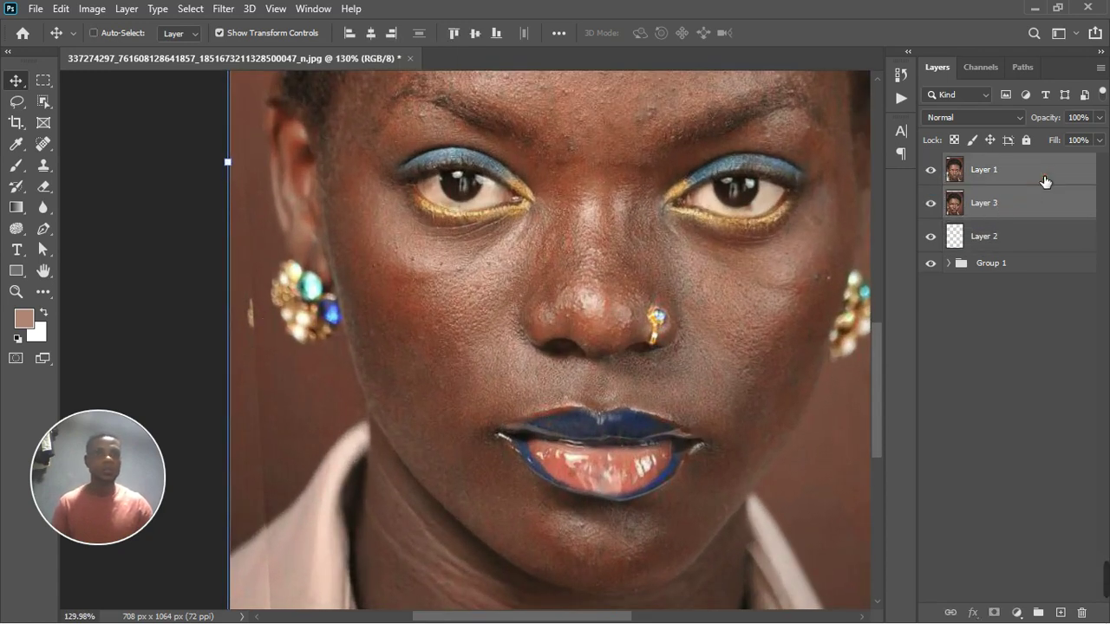
right_click(1043, 183)
click(900, 483)
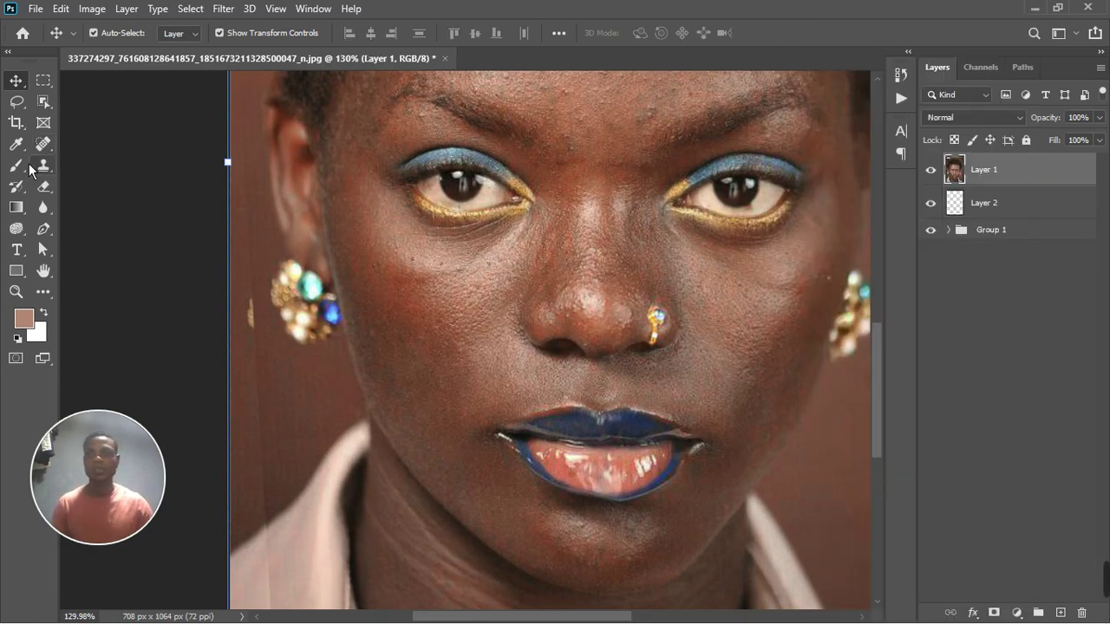
Step: Blend the background and shirt collar along the seam near the photo's edge with the Mixer Brush at size 35
click(17, 165)
click(69, 211)
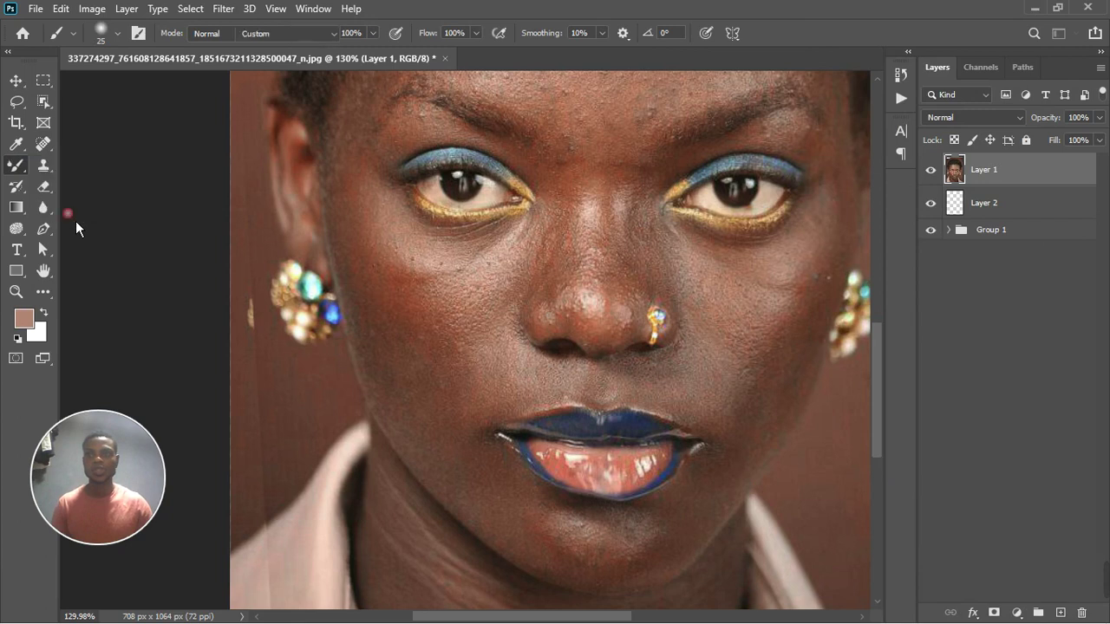
scroll(216, 389, down, 3)
scroll(233, 369, down, 1)
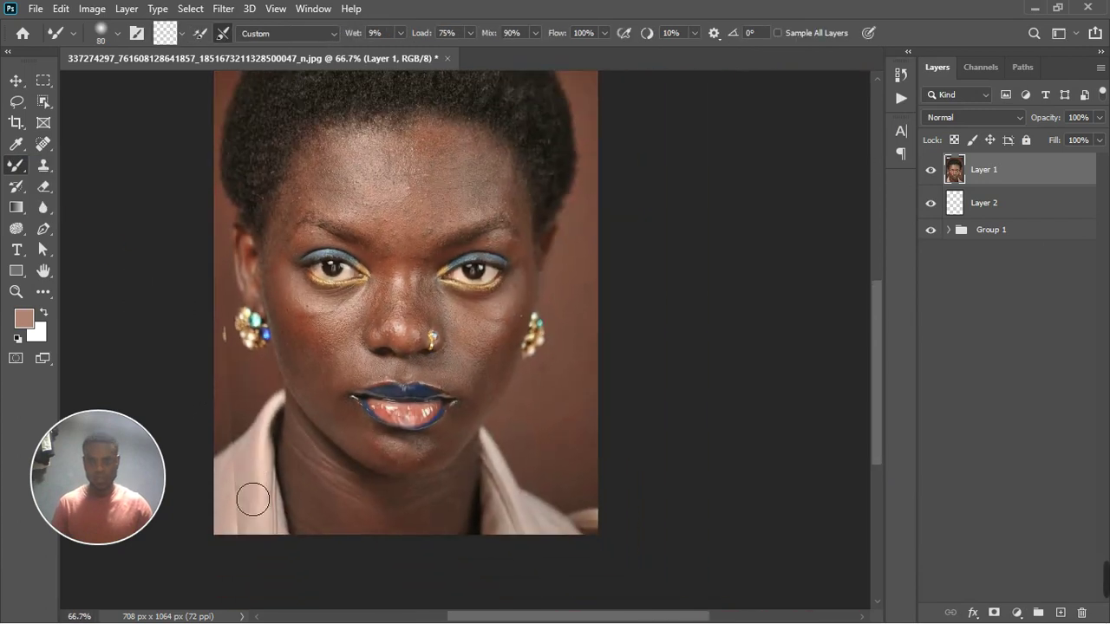
scroll(256, 526, up, 2)
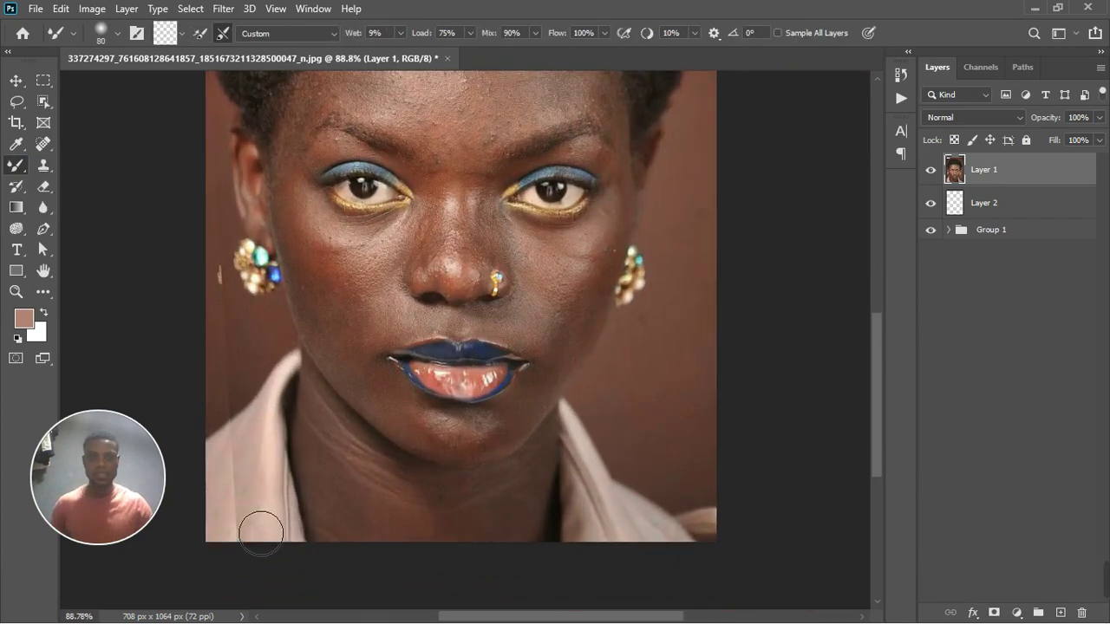
key(bracketleft)
key(bracketleft)
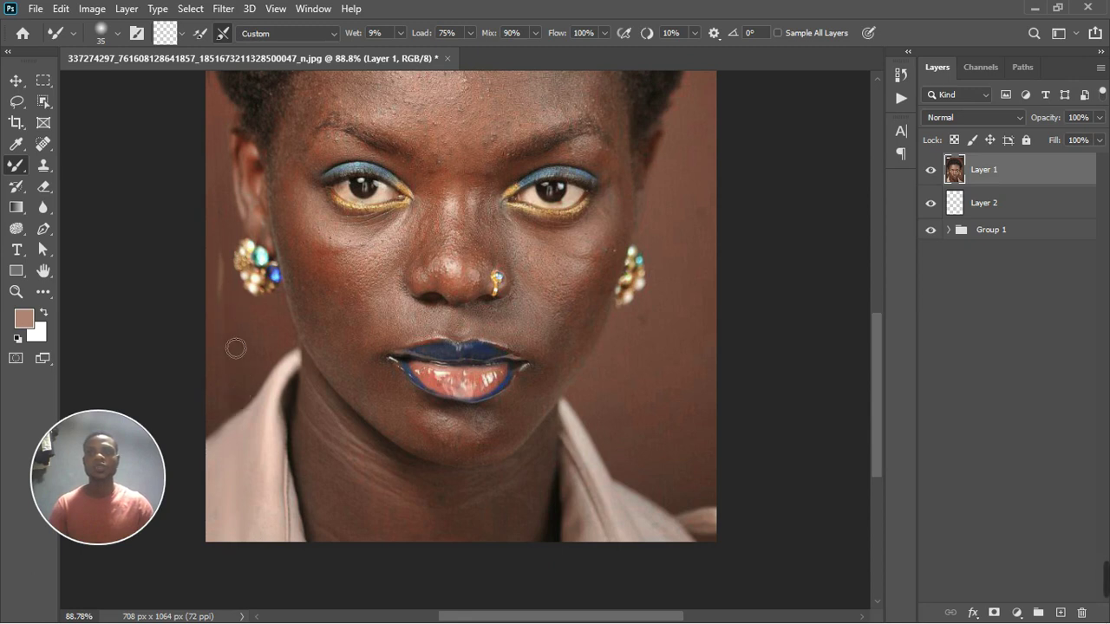
Step: Remove the light blemish on the background beside the blue-stoned earring with the Spot Healing Brush at size 20
click(43, 144)
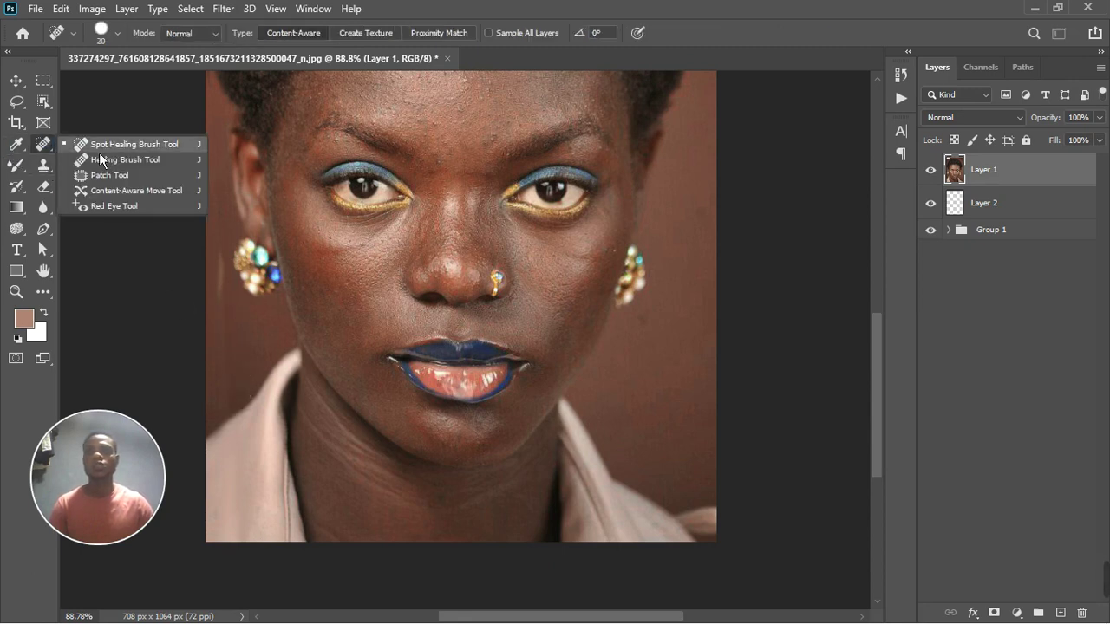
click(100, 147)
drag(225, 297, 229, 266)
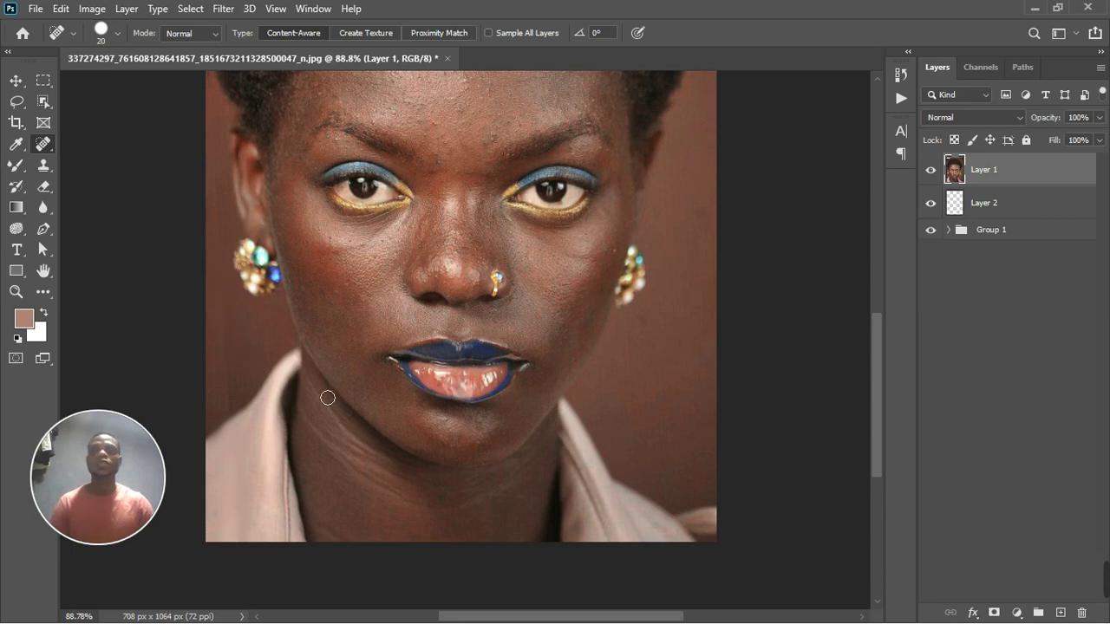
Step: Open Layer 1 in Liquify, slim the lower face slightly with the Face tool and set the nose width to -45
scroll(328, 398, down, 3)
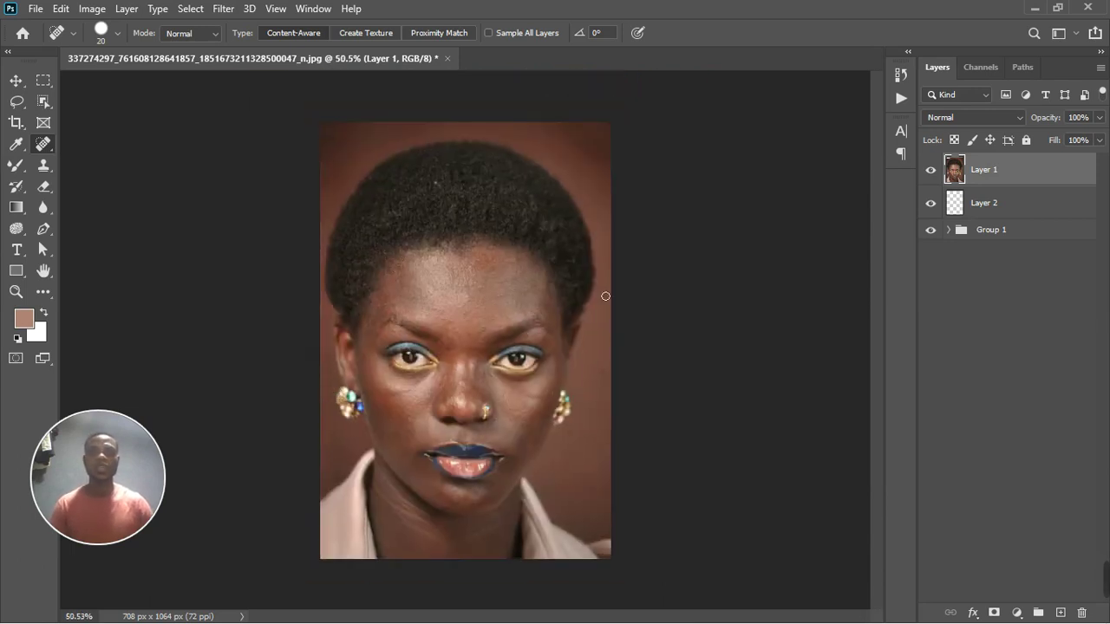
scroll(518, 334, up, 1)
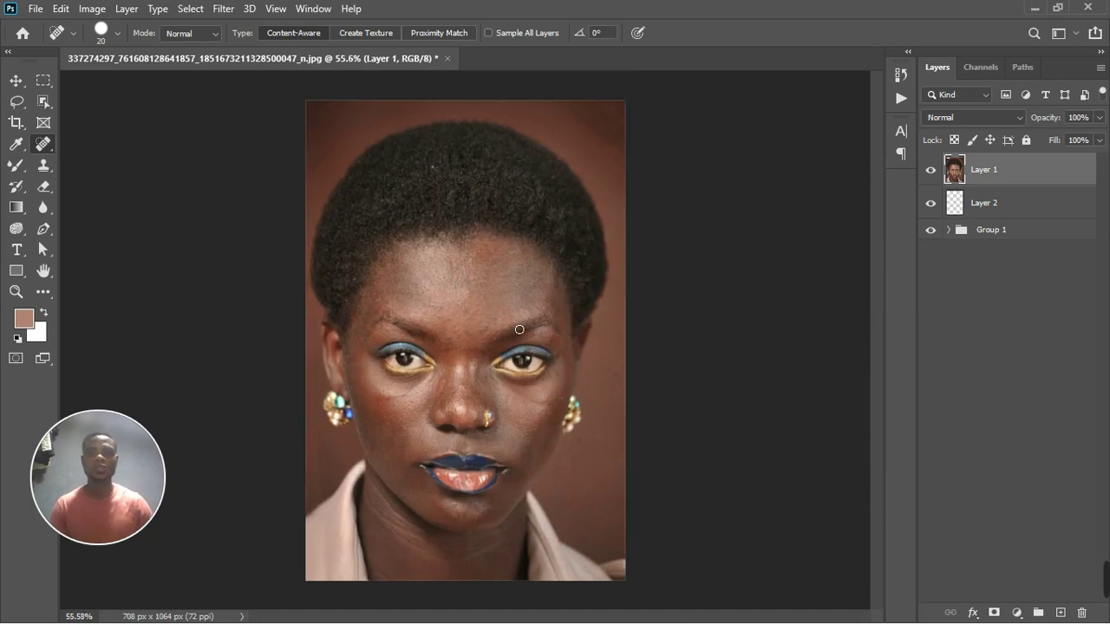
click(224, 11)
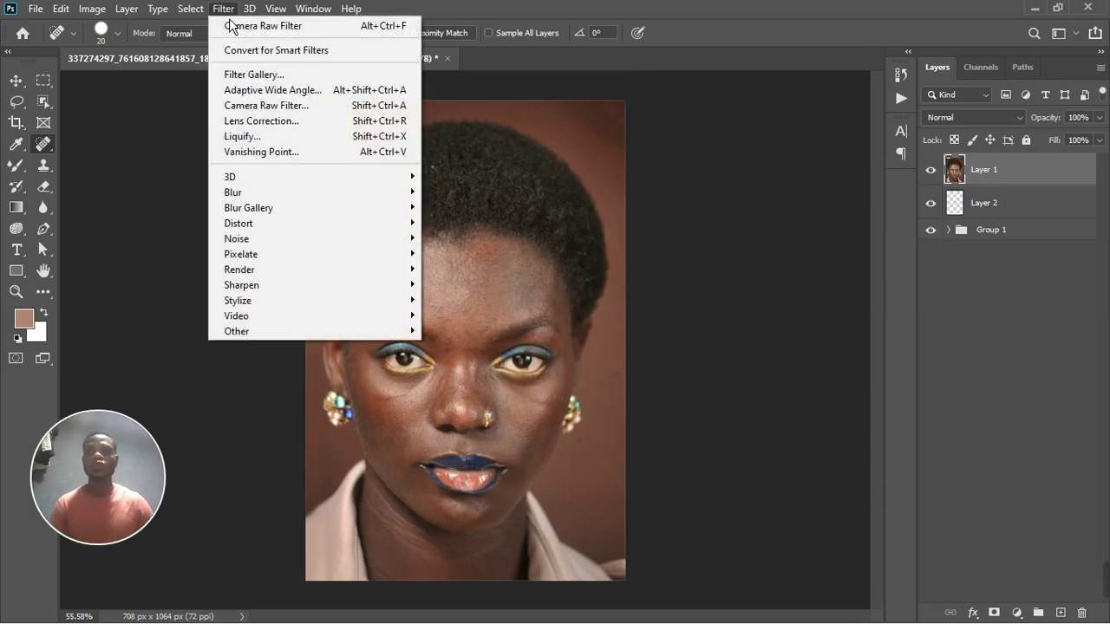
click(271, 152)
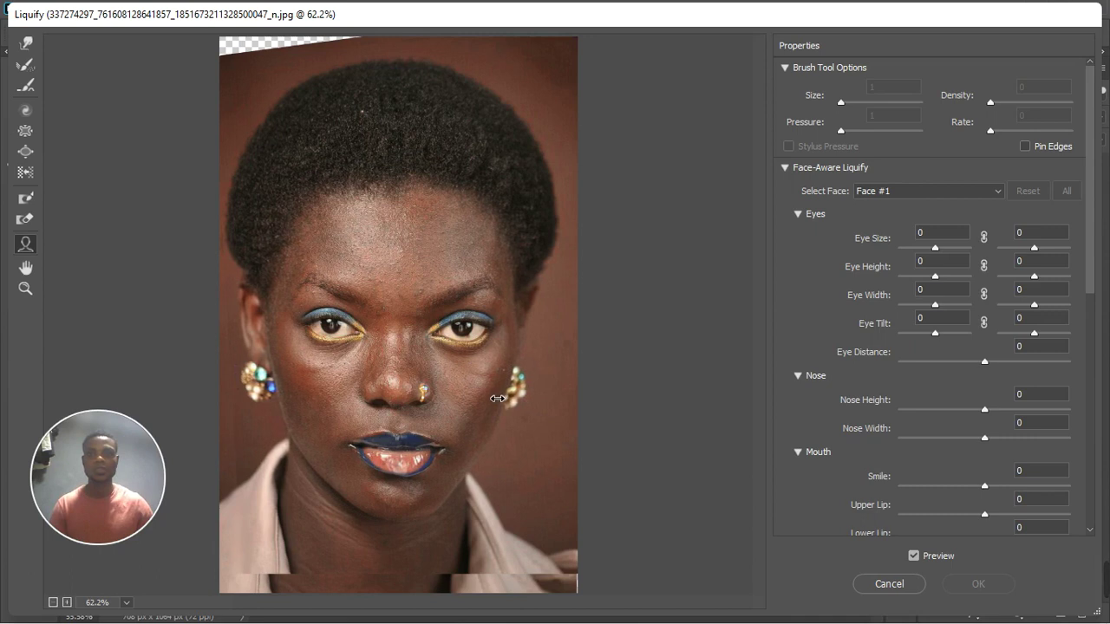
drag(495, 399, 495, 399)
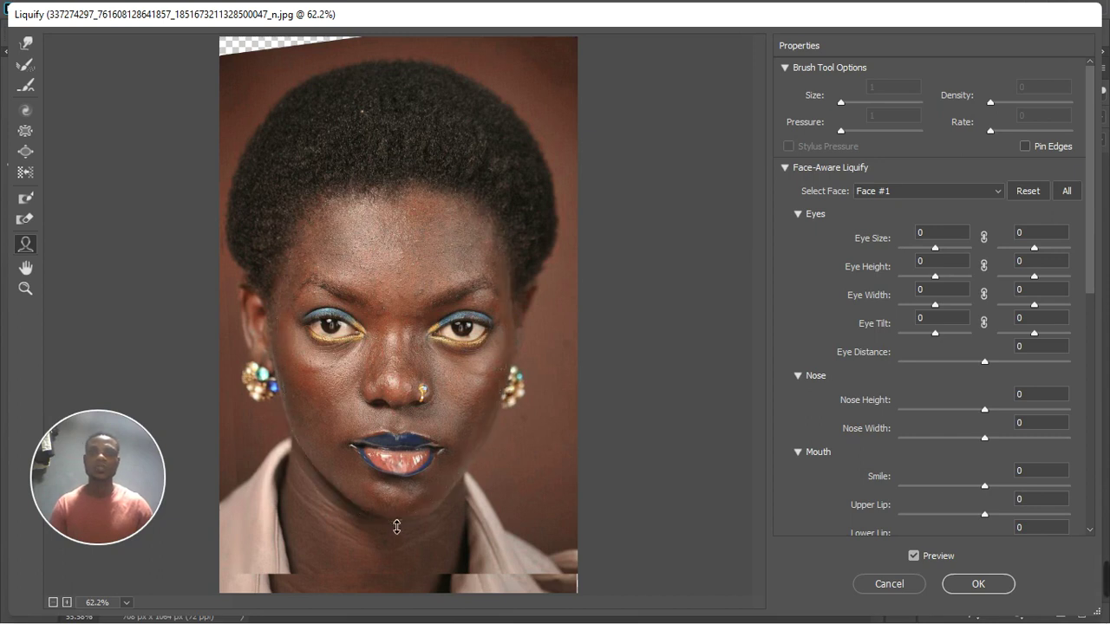
key(ctrl+plus)
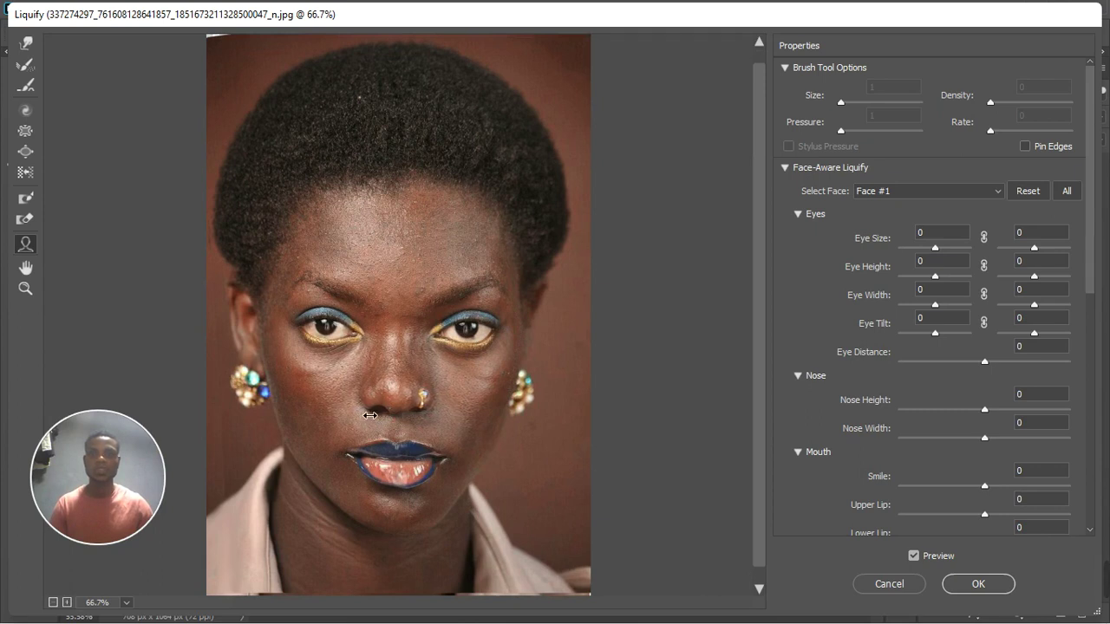
drag(370, 415, 390, 416)
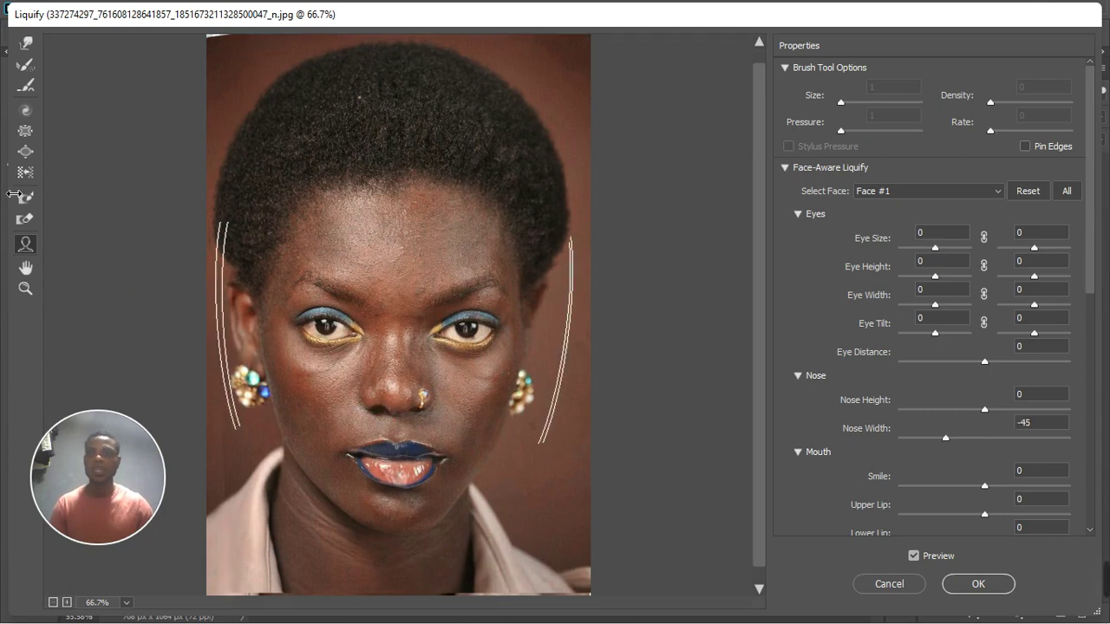
Step: Push the nostril with the nose ring slightly inward using the Forward Warp tool at brush size 80
click(25, 70)
click(25, 44)
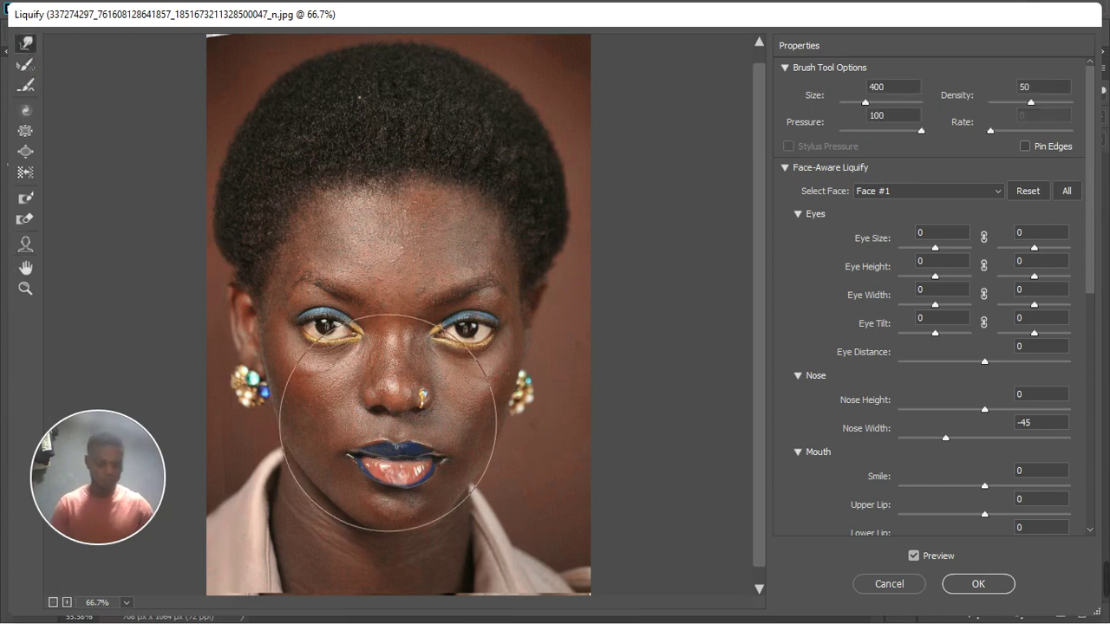
key(bracketleft)
key(bracketleft)
key(bracketleft)
key(bracketleft)
key(ctrl+plus)
scroll(397, 400, up, 6)
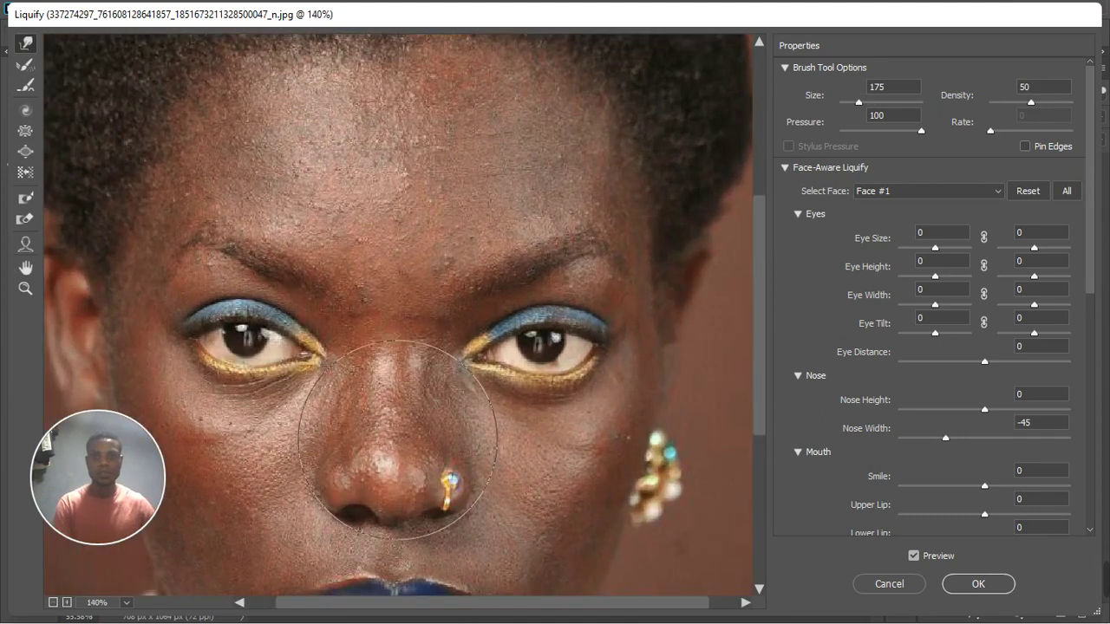
key(bracketleft)
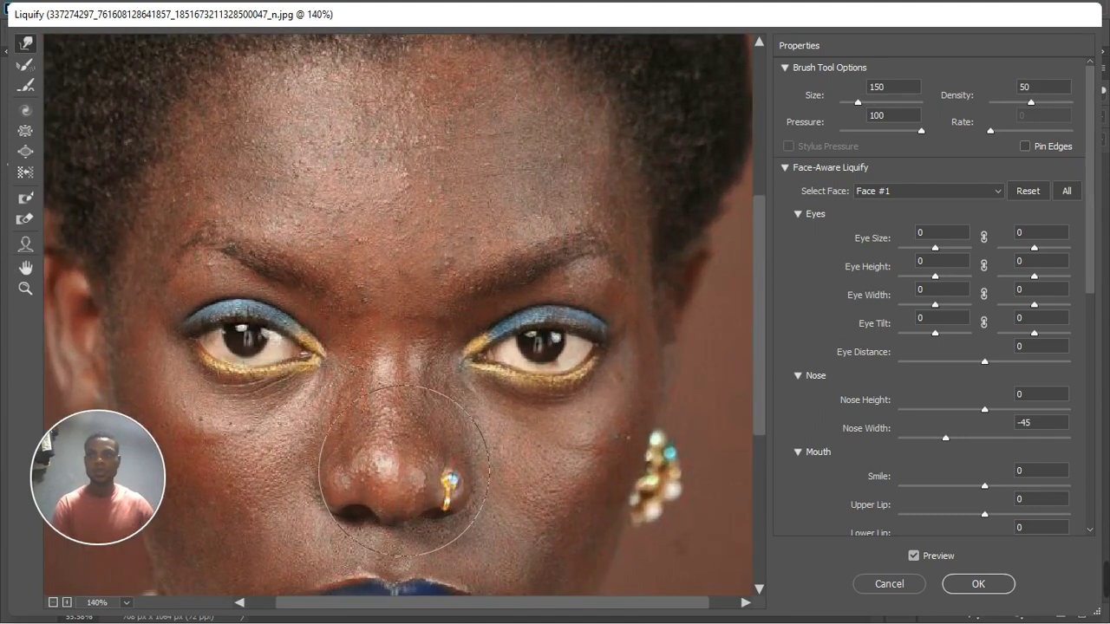
click(26, 110)
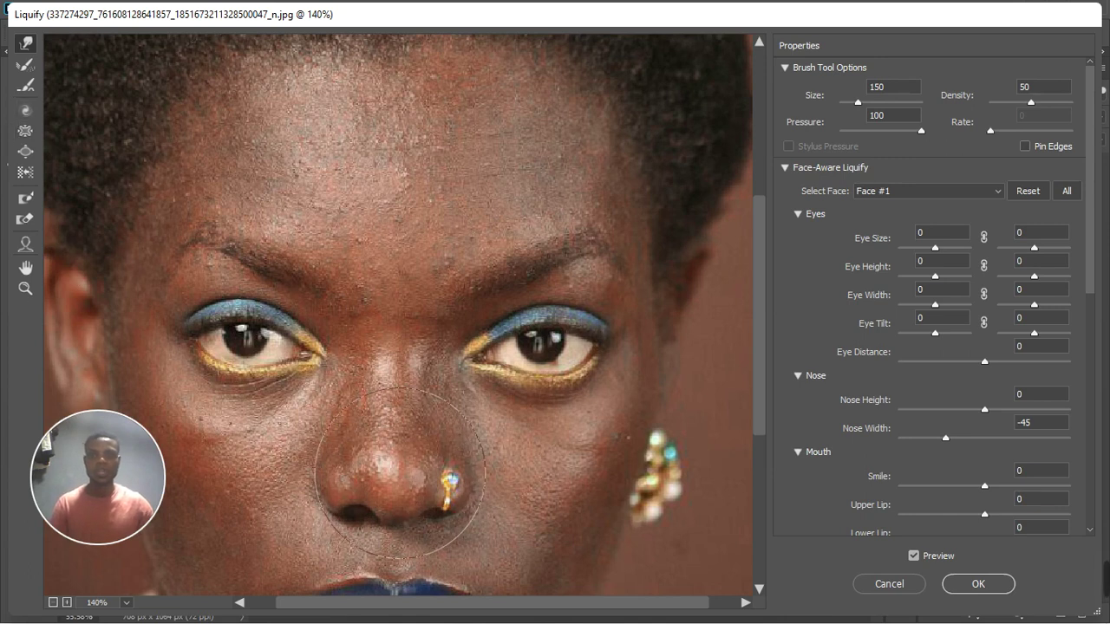
scroll(347, 447, down, 1)
key(bracketleft)
key(bracketleft)
key(bracketleft)
key(bracketleft)
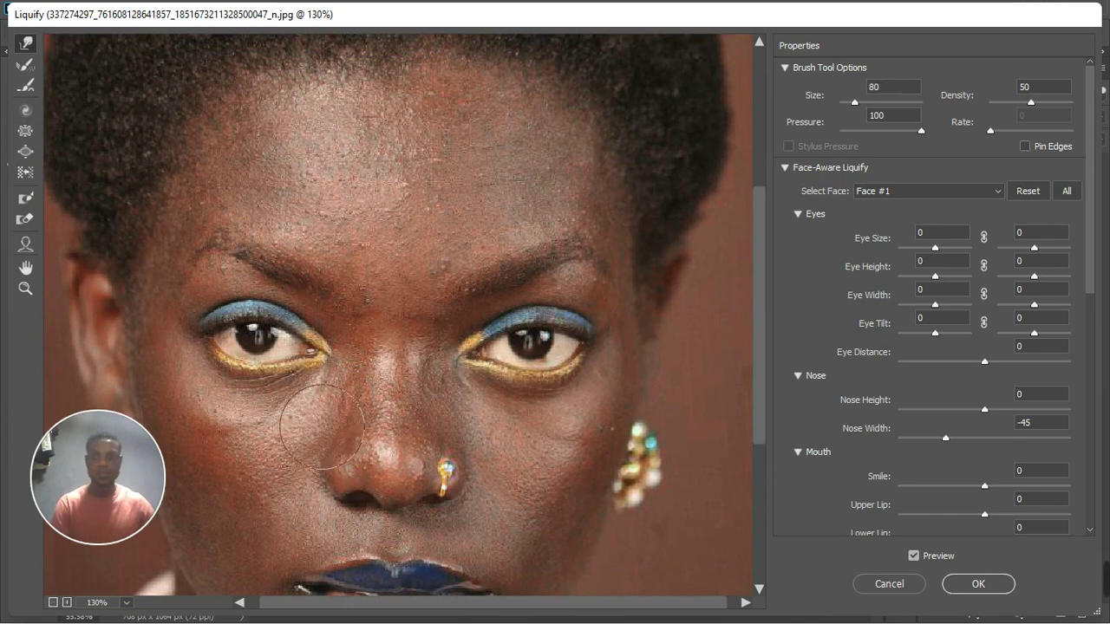
scroll(344, 426, down, 2)
scroll(343, 427, down, 1)
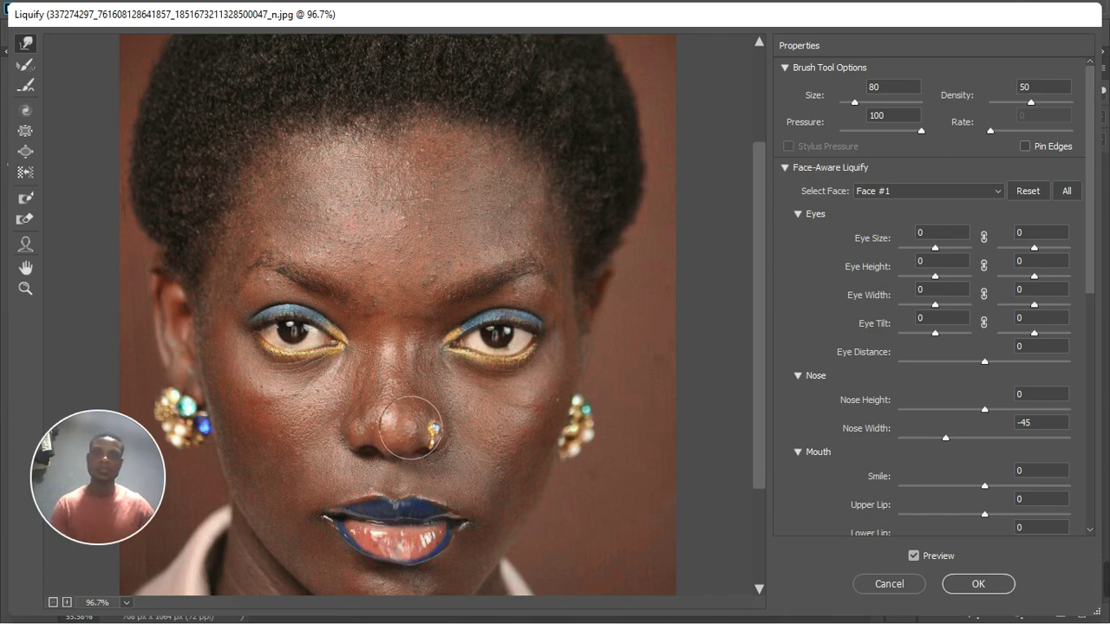
drag(412, 438, 409, 437)
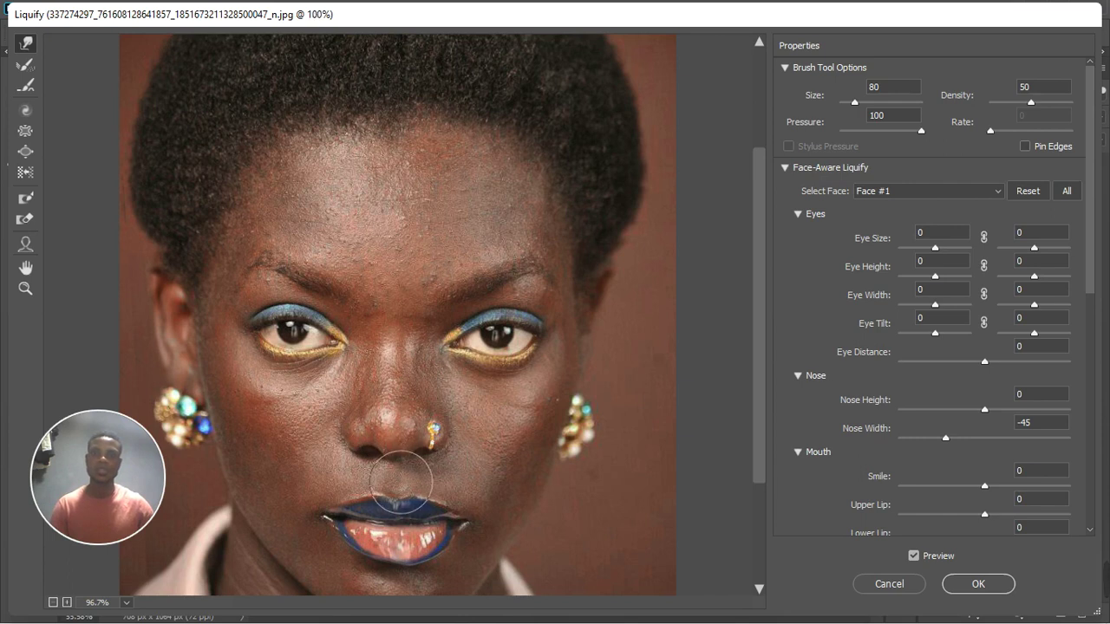
Step: Refine the base of the nose above the upper lip with the Forward Warp brush at size 50
key(ctrl+plus)
key(bracketleft)
key(bracketleft)
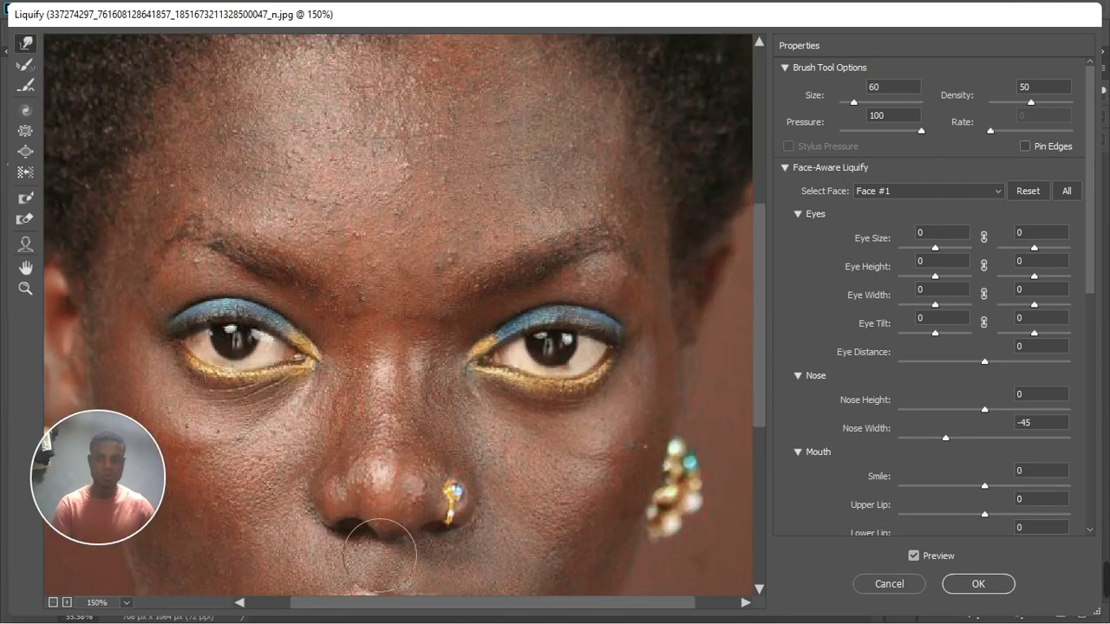
key(bracketleft)
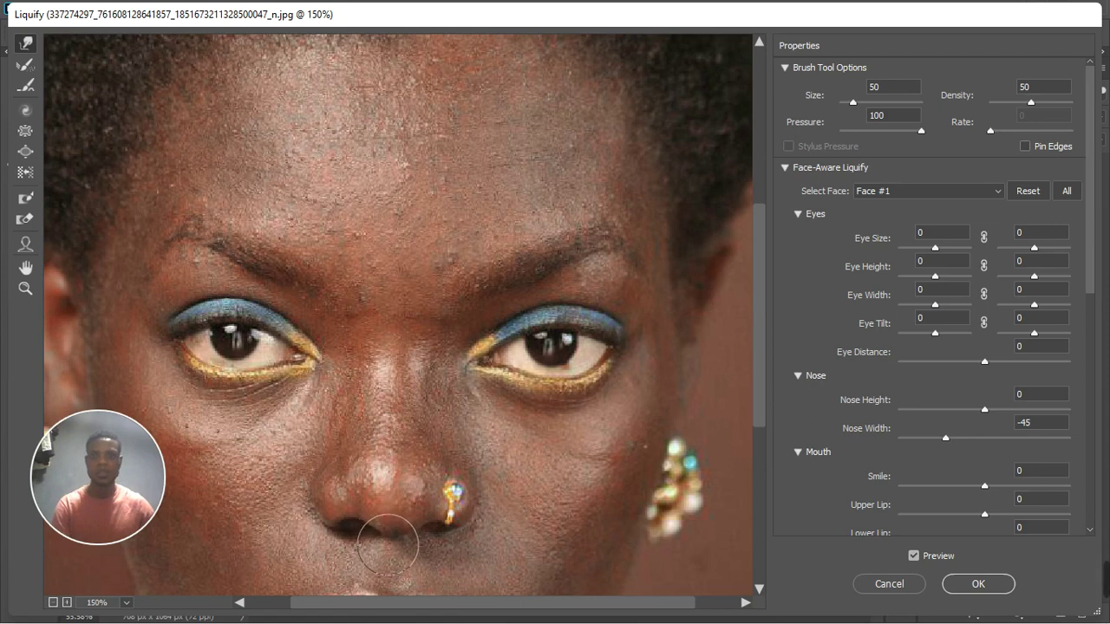
scroll(385, 450, down, 6)
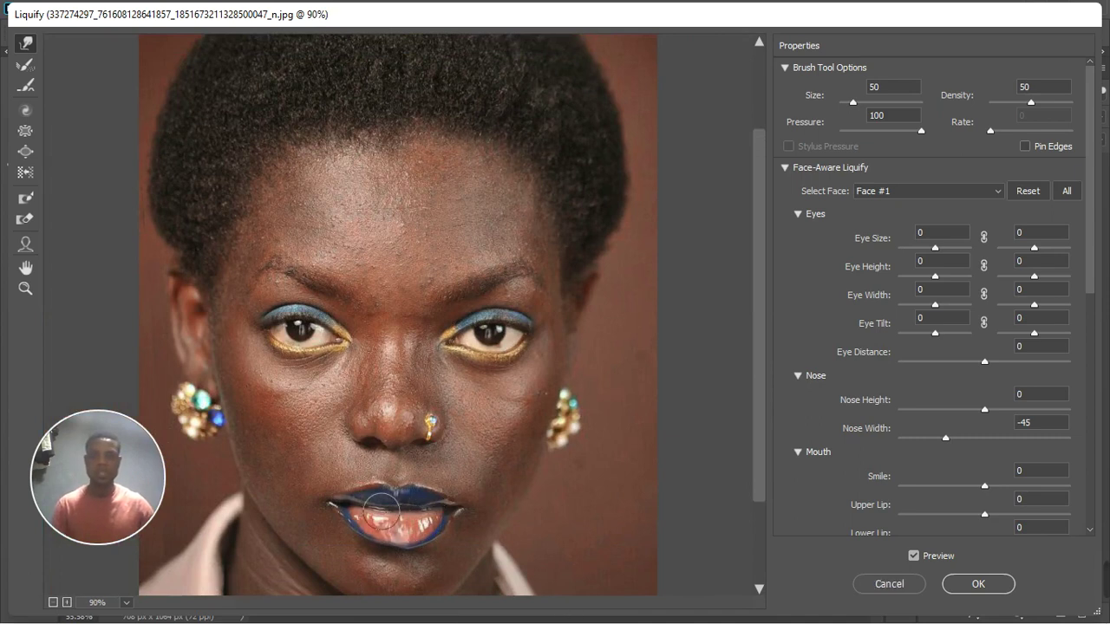
Step: Nudge the nostril without the ring slightly inward with the Forward Warp brush at size 80
key(bracketright)
key(bracketright)
key(bracketright)
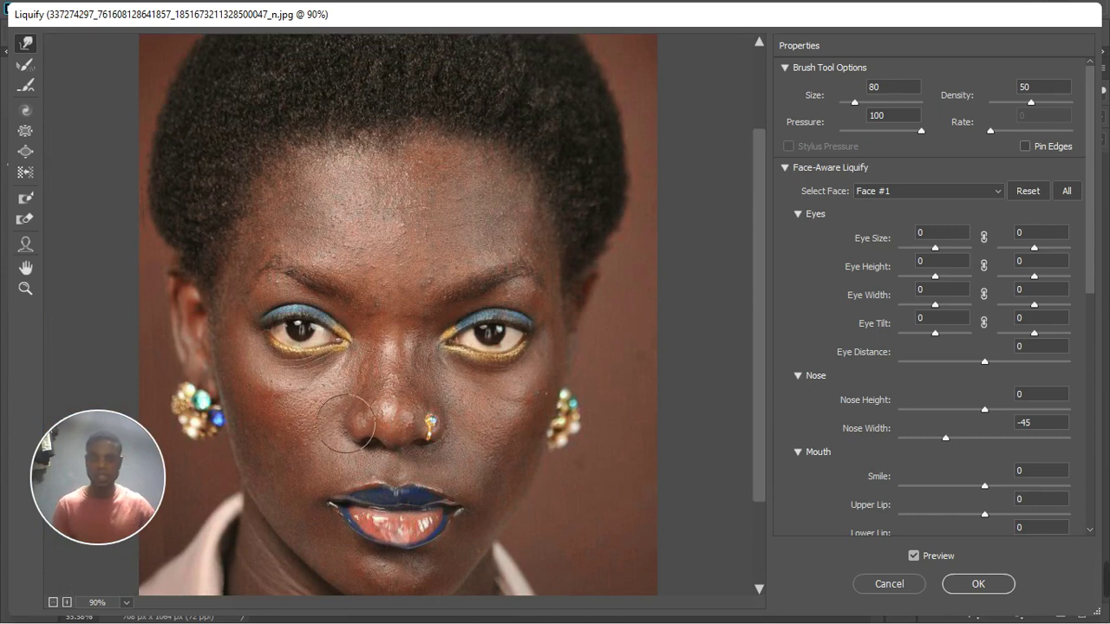
drag(347, 423, 349, 423)
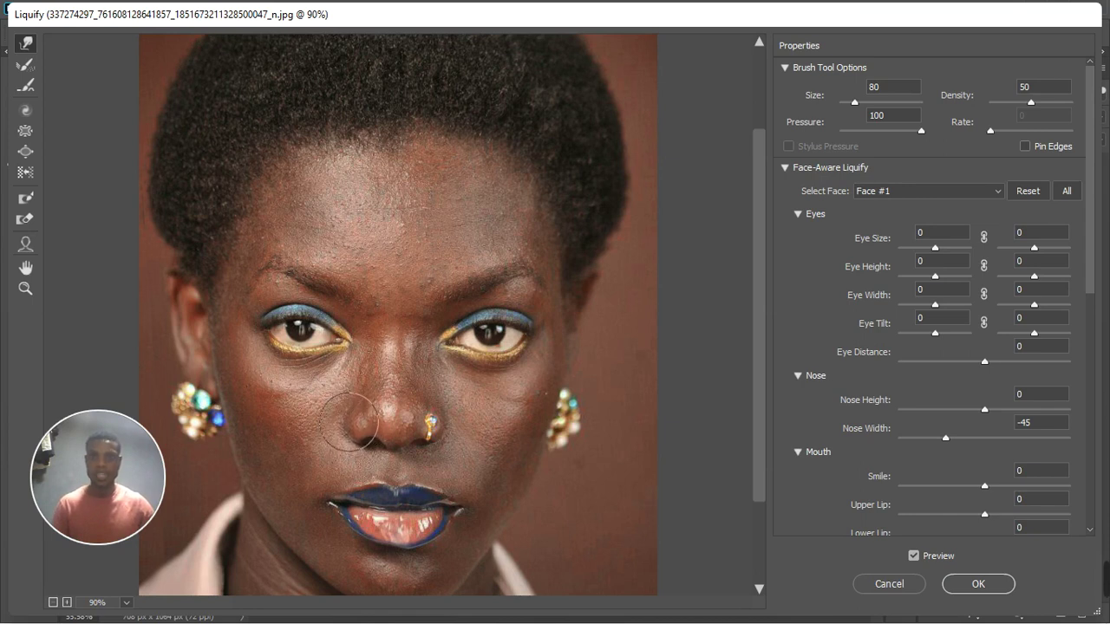
key(ctrl+plus)
key(ctrl+plus)
key(ctrl+plus)
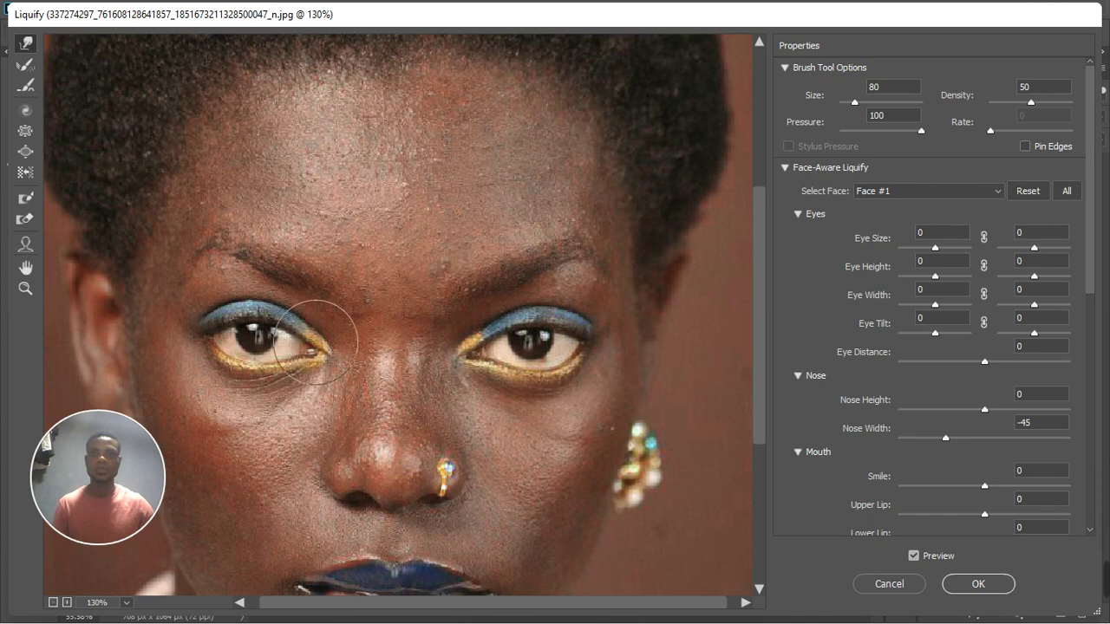
key(ctrl+minus)
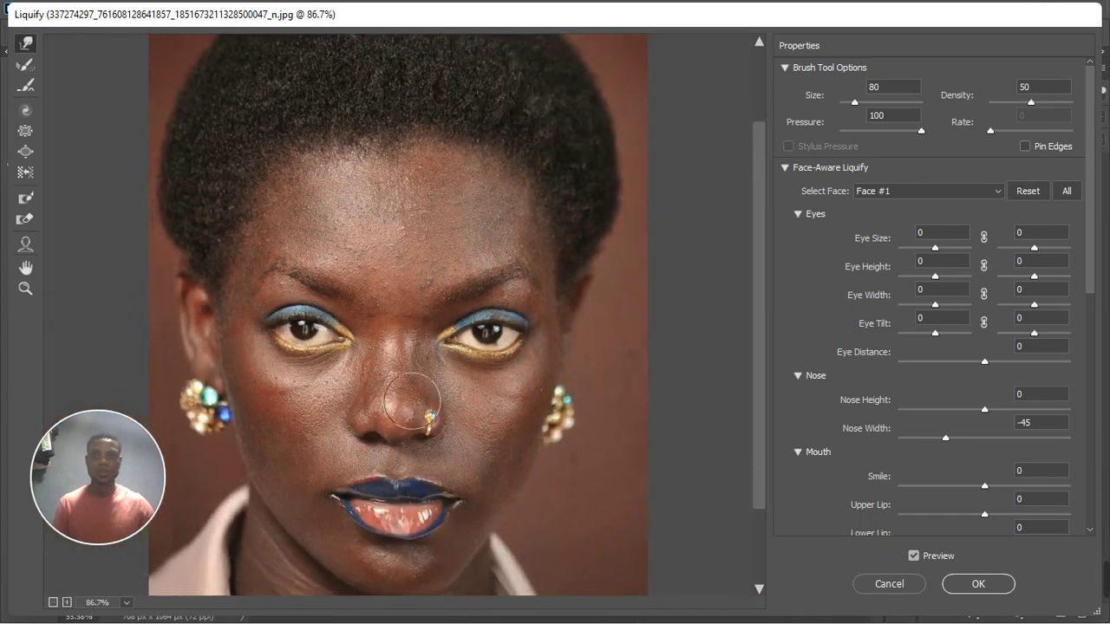
key(alt)
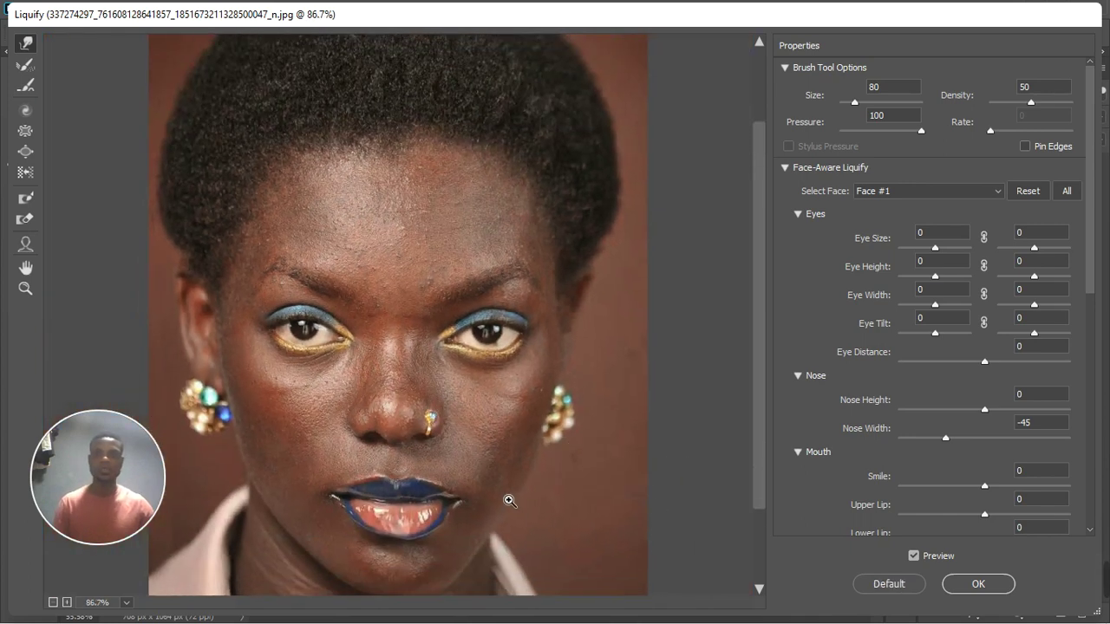
Step: Refine the jawline and chin contour on the nose-ring side with the Forward Warp brush at size 125
scroll(509, 501, down, 2)
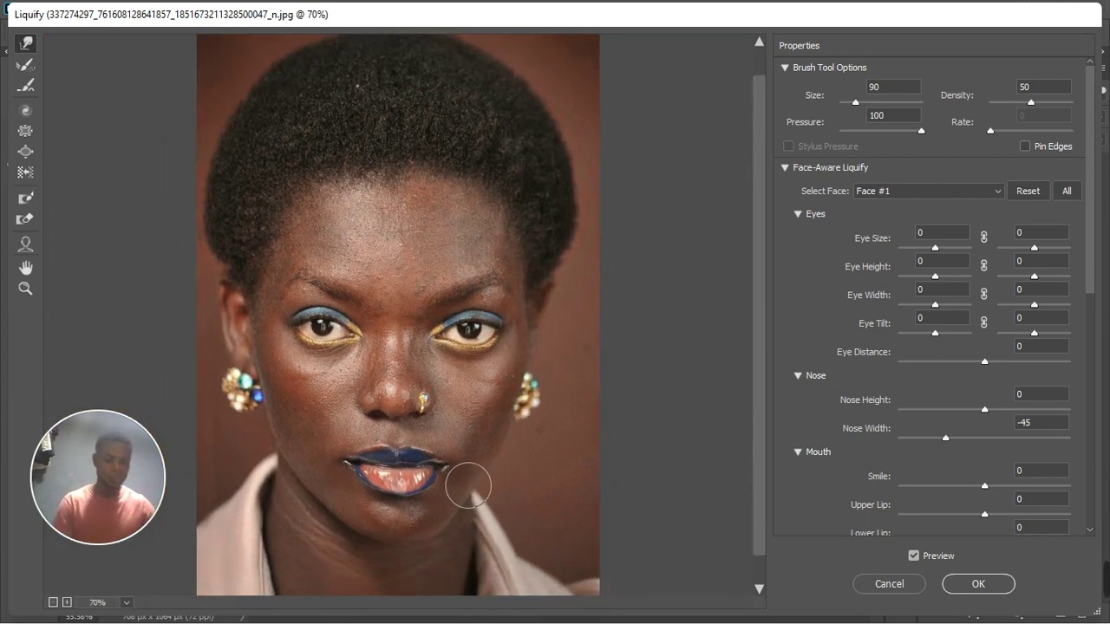
key(bracketright)
key(bracketright)
key(bracketright)
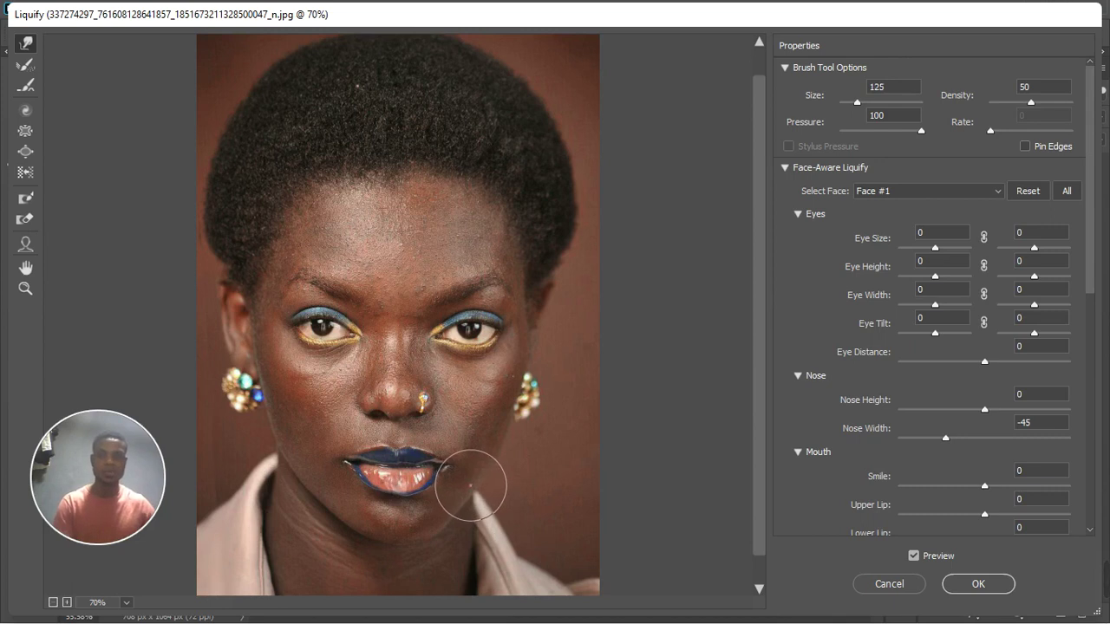
click(444, 515)
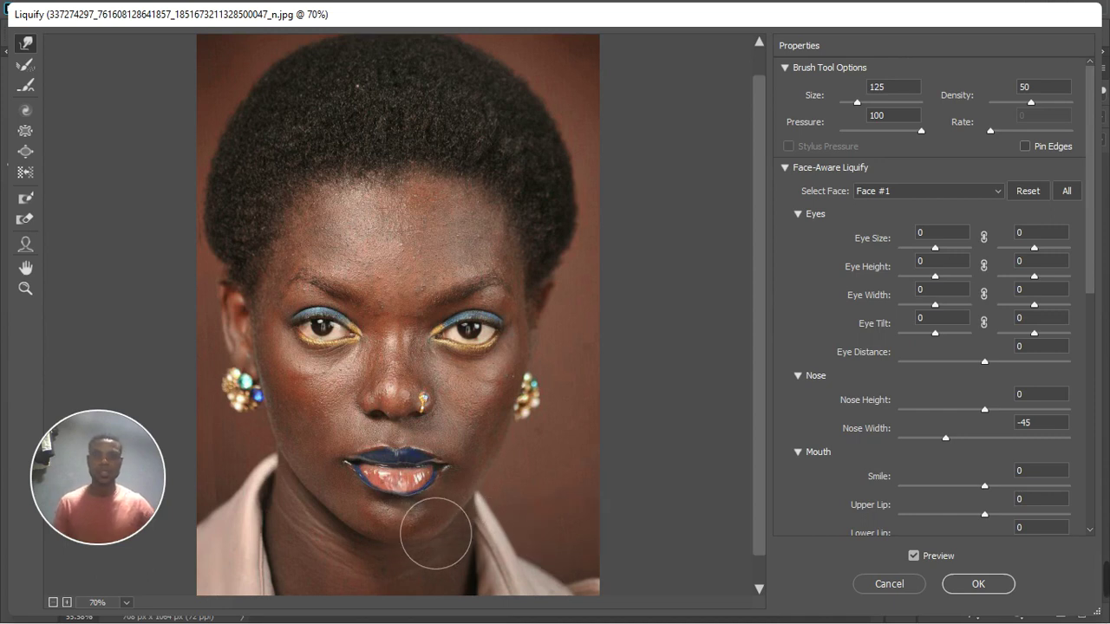
click(431, 533)
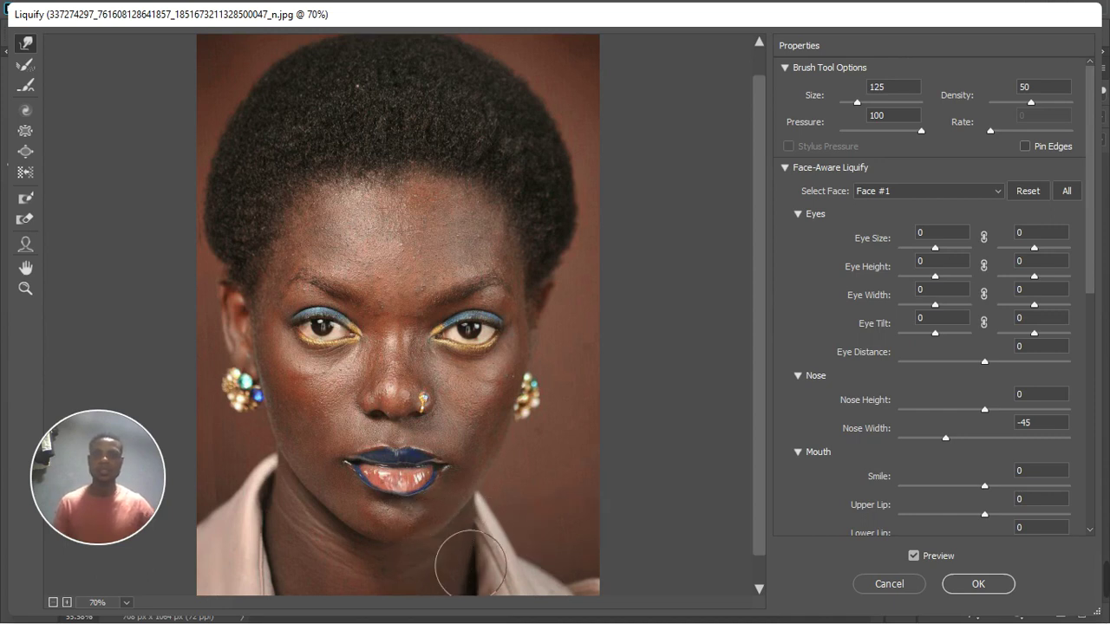
Step: Nudge the earring area on the nose-ring side slightly outward with the Forward Warp brush at size 175
scroll(445, 453, down, 1)
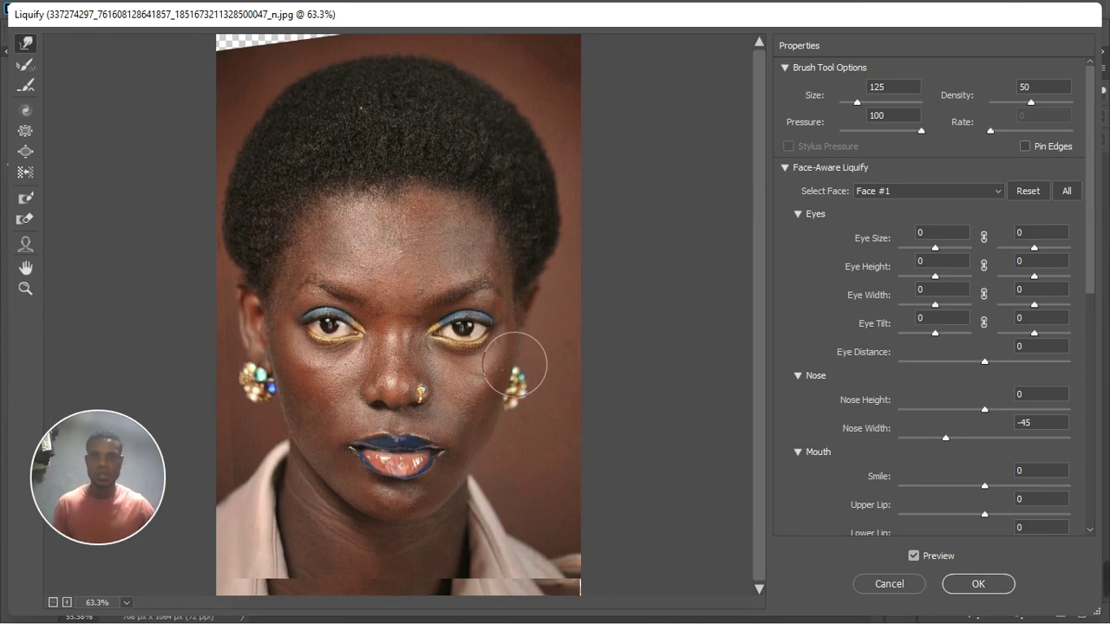
key(bracketright)
key(bracketright)
key(bracketright)
key(bracketright)
key(bracketright)
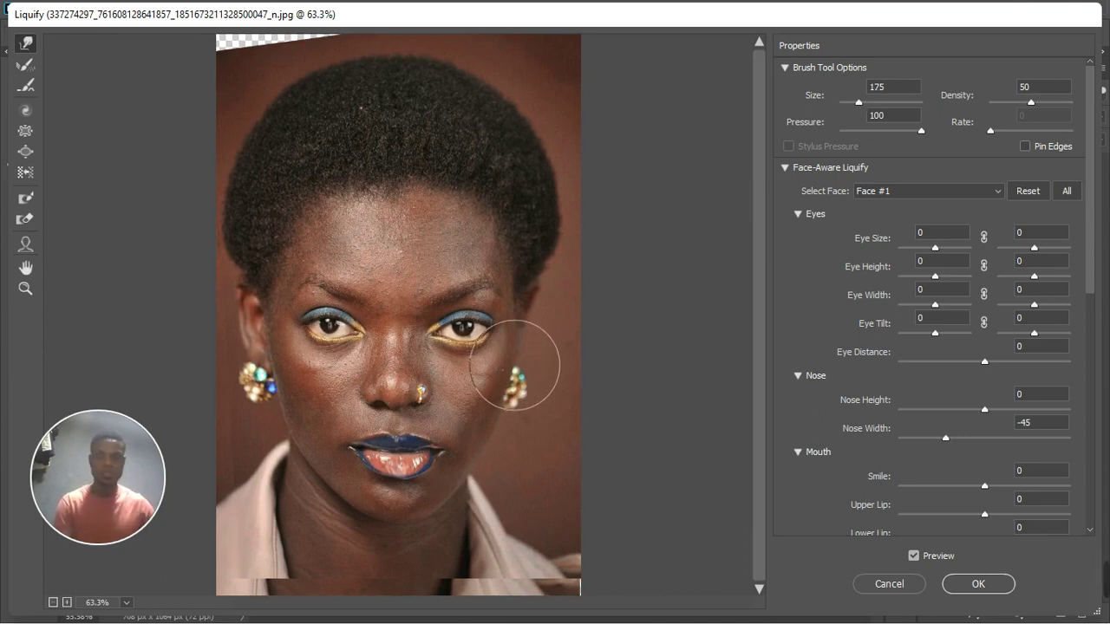
drag(518, 381, 522, 378)
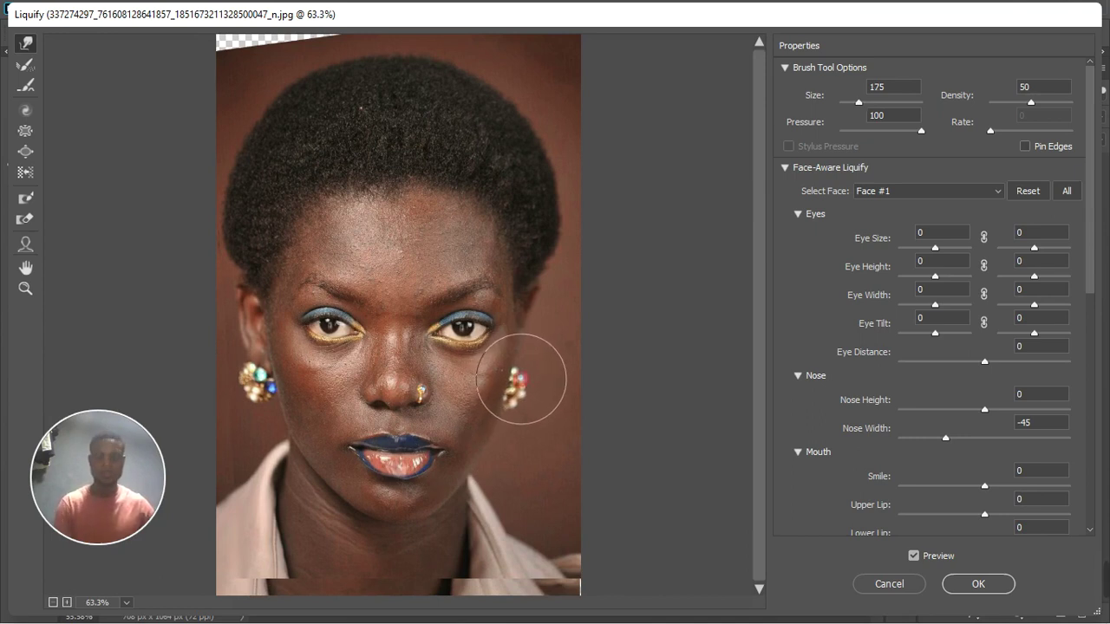
Step: Undo the last earring warp and nudge the eyebrow opposite the nose-ring side slightly upward with the Forward Warp brush at size 175
key(ctrl+z)
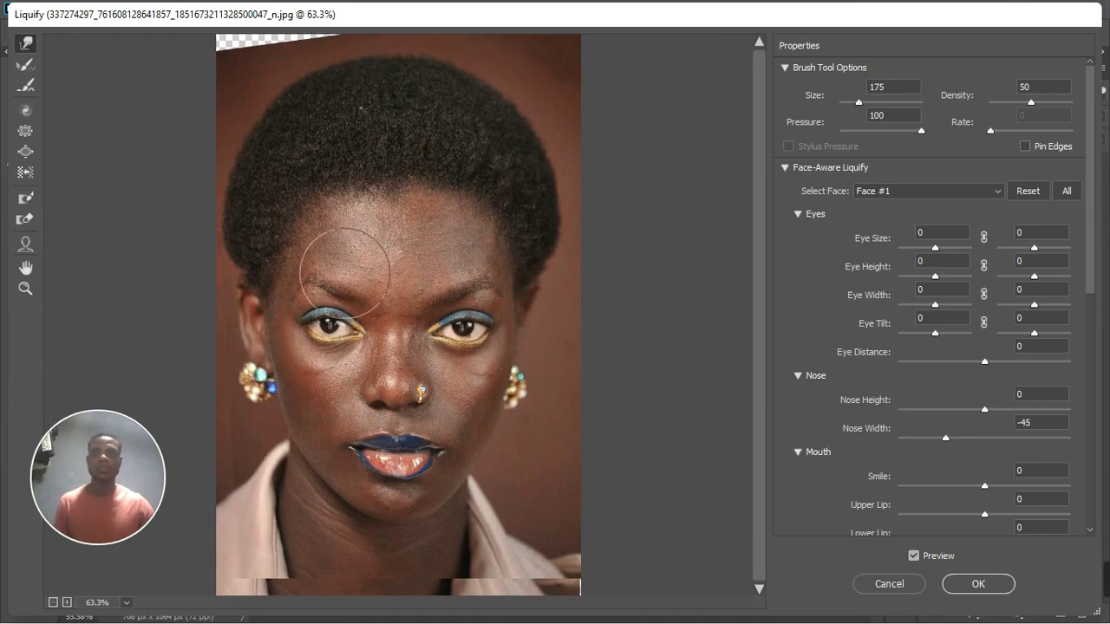
scroll(315, 276, up, 2)
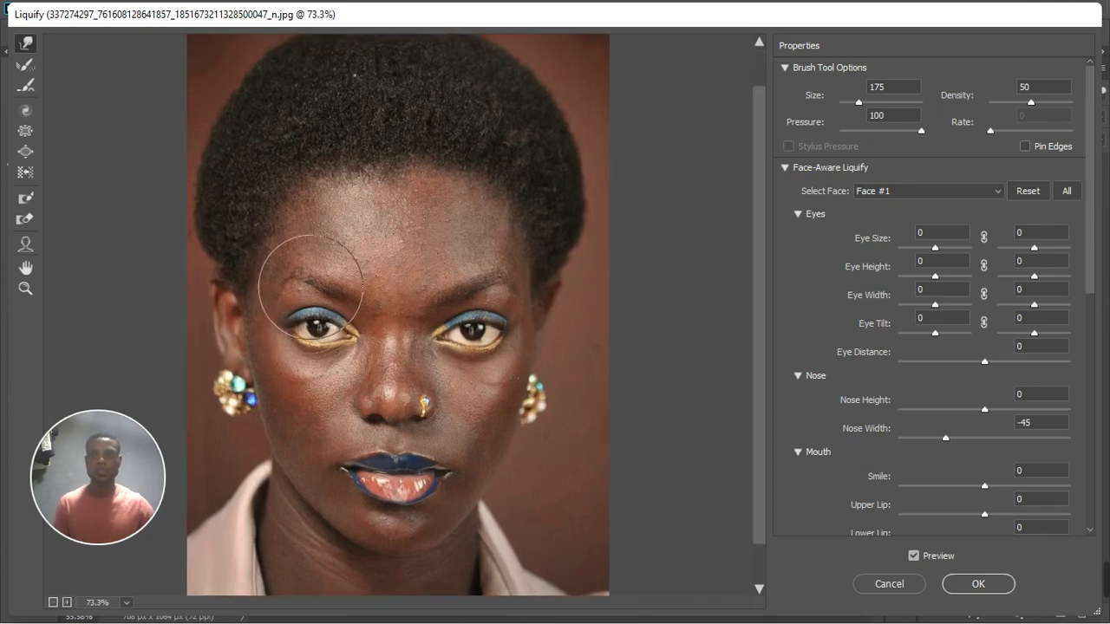
drag(310, 286, 311, 278)
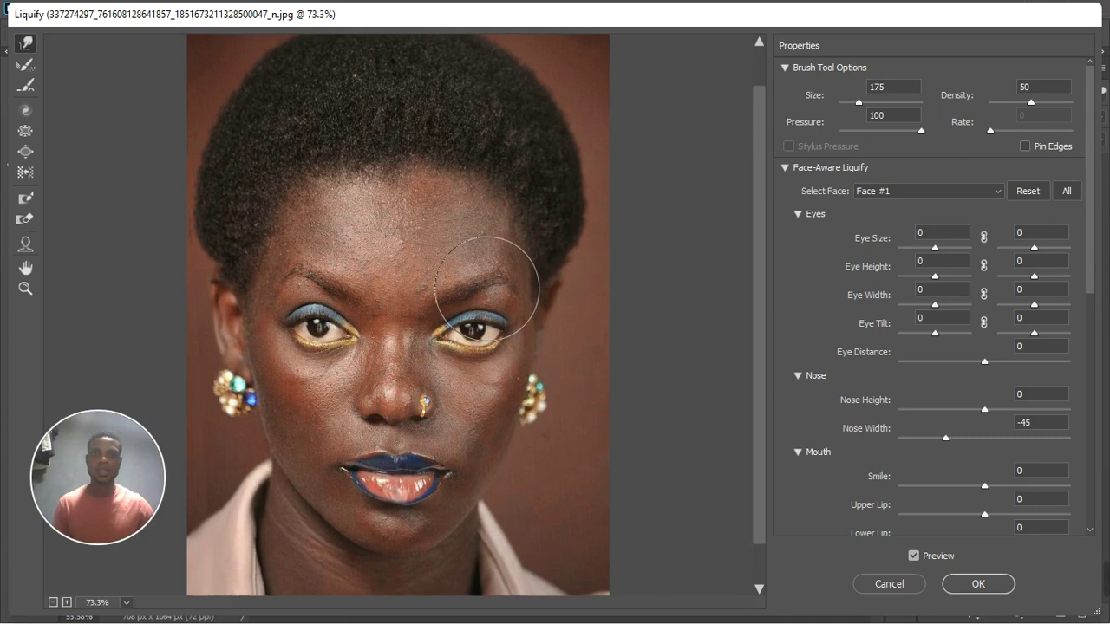
Step: Pull the brown background over the transparent upper corner of the image with the Forward Warp brush at size 175
key(ctrl+minus)
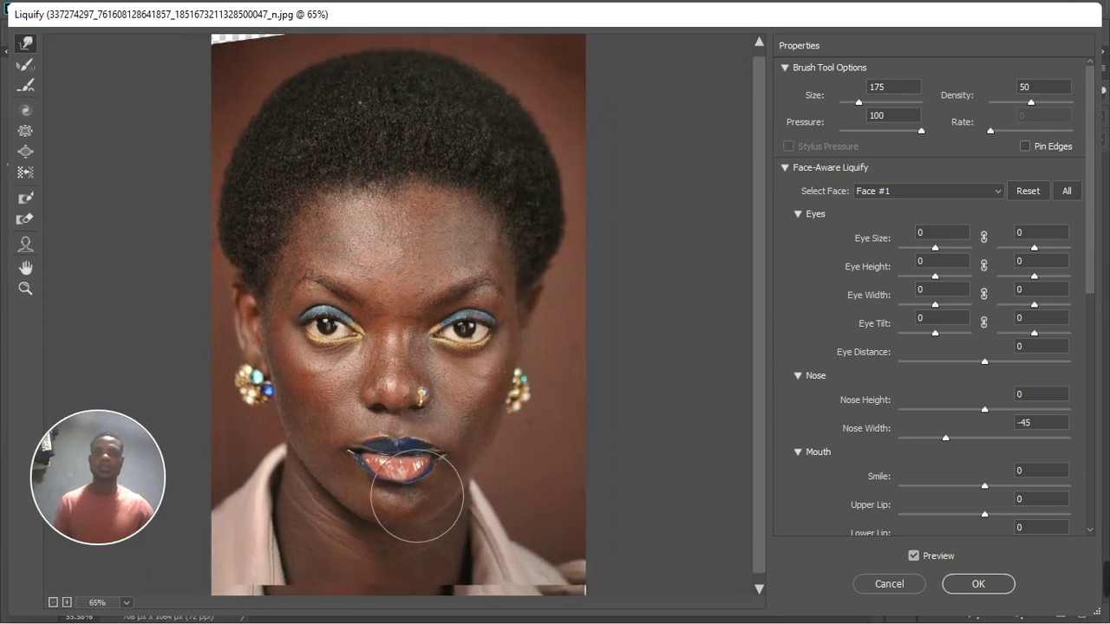
scroll(417, 497, down, 2)
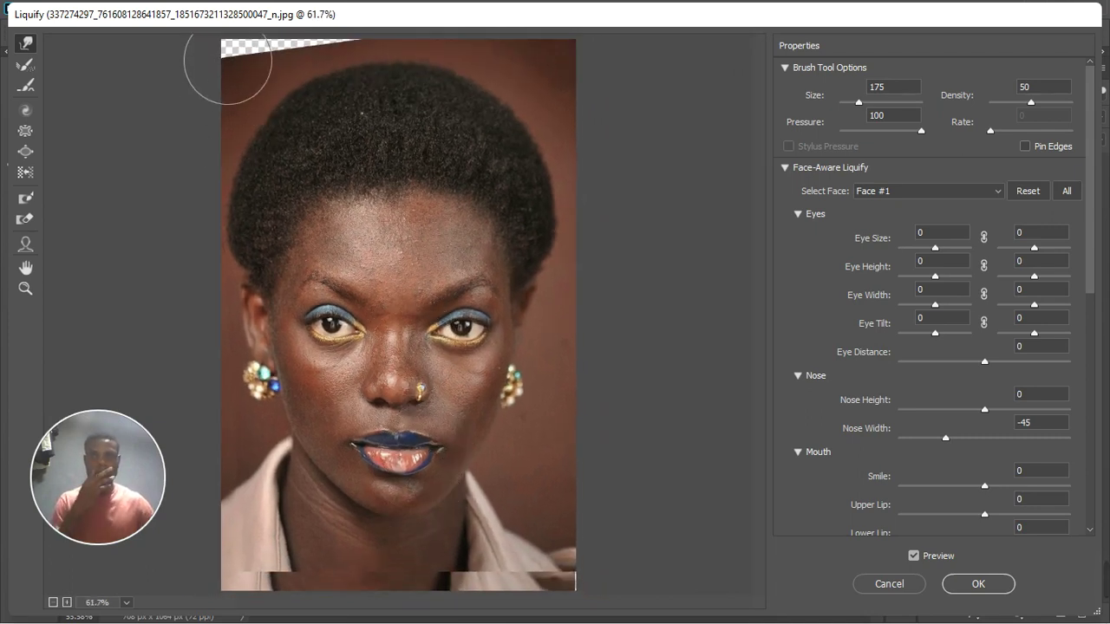
drag(227, 62, 241, 44)
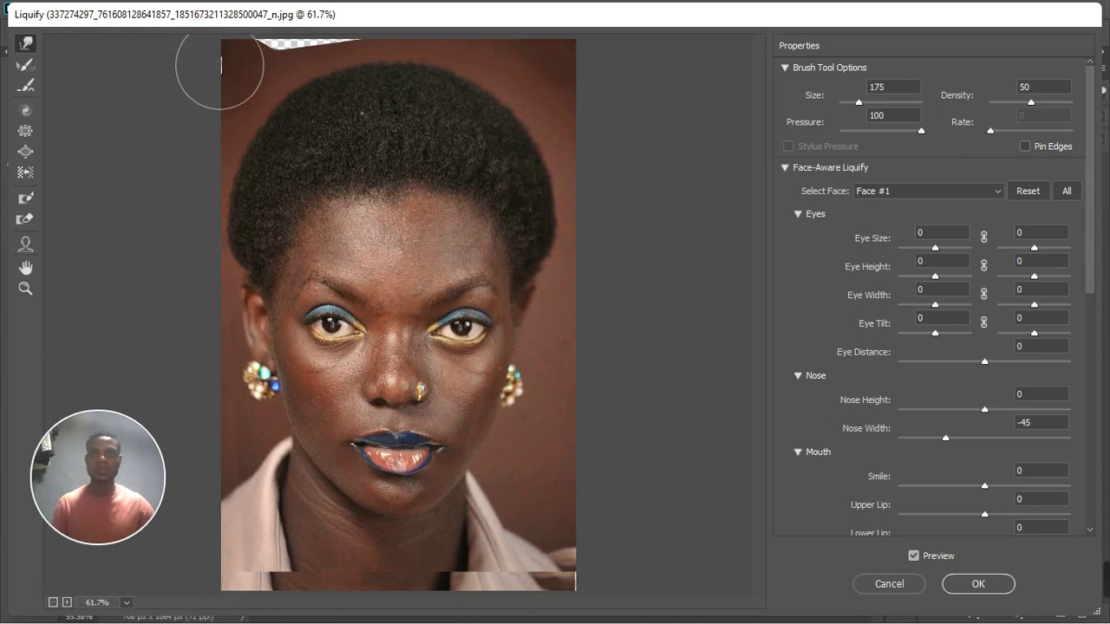
drag(280, 52, 331, 33)
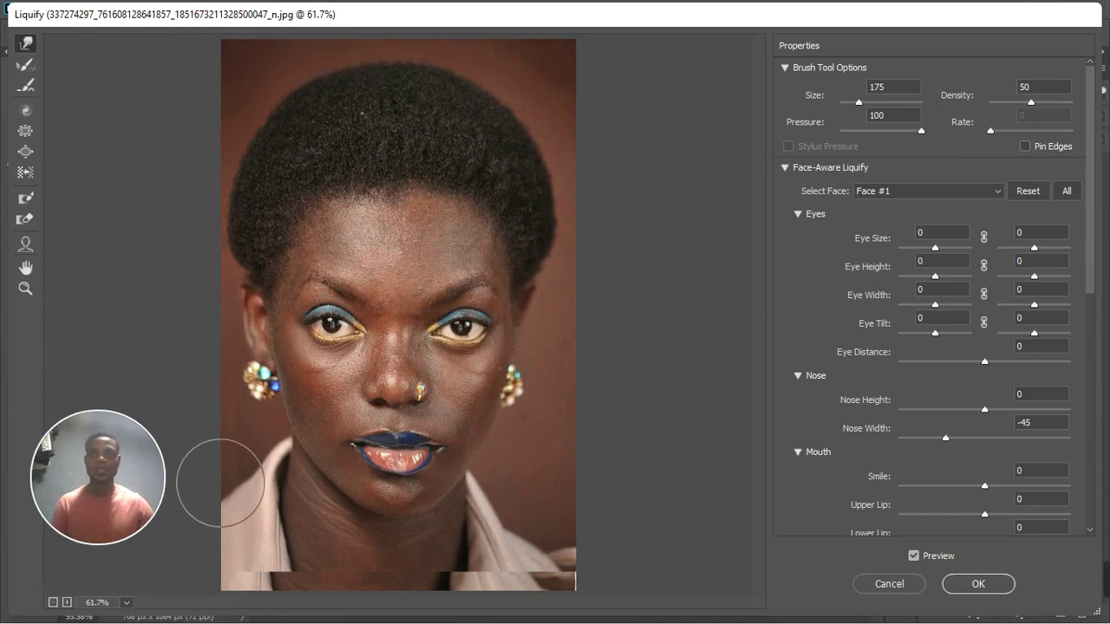
Step: Try to stretch the collar downward over the mismatched strip at the image's lower edge with the Forward Warp brush
drag(245, 570, 239, 610)
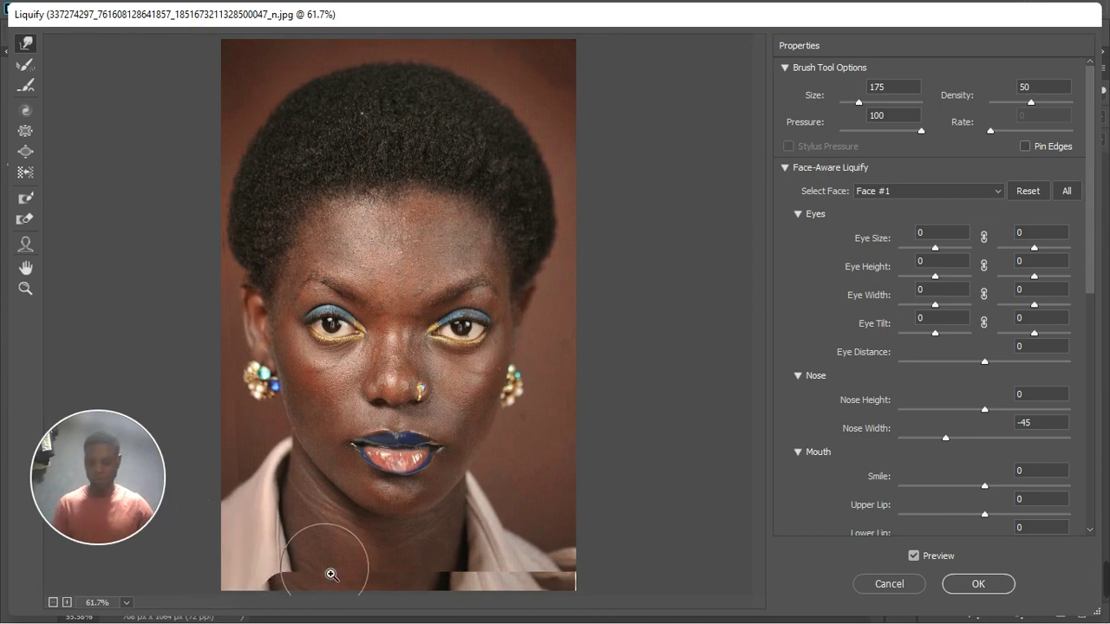
key(ctrl+z)
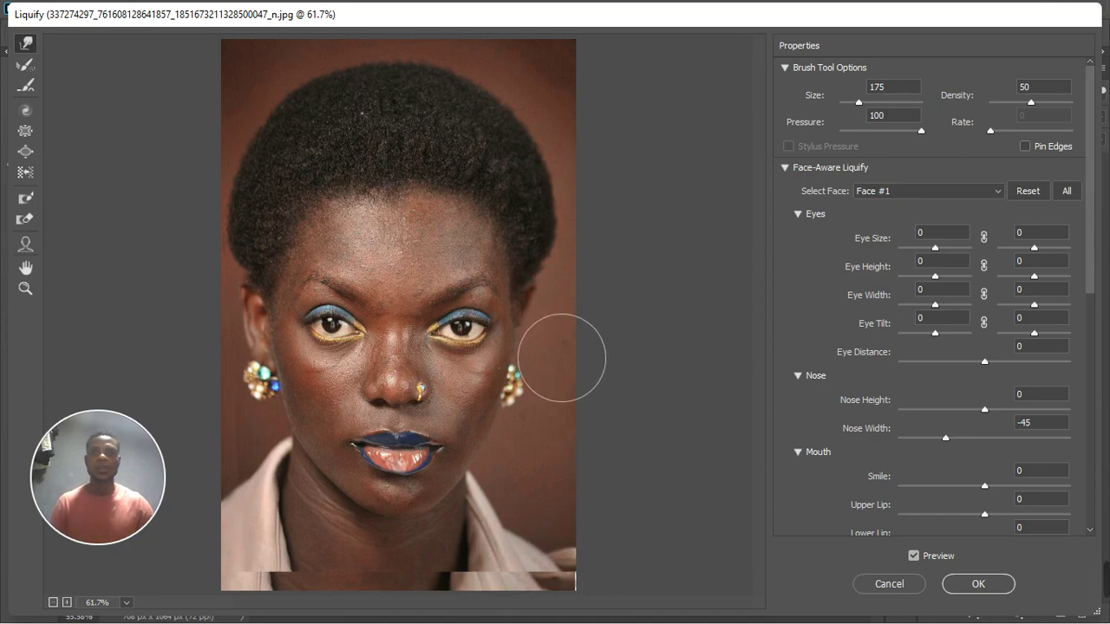
Step: Try twirling the centre of the face with the Twirl Clockwise tool at brush size 600
scroll(561, 358, down, 1)
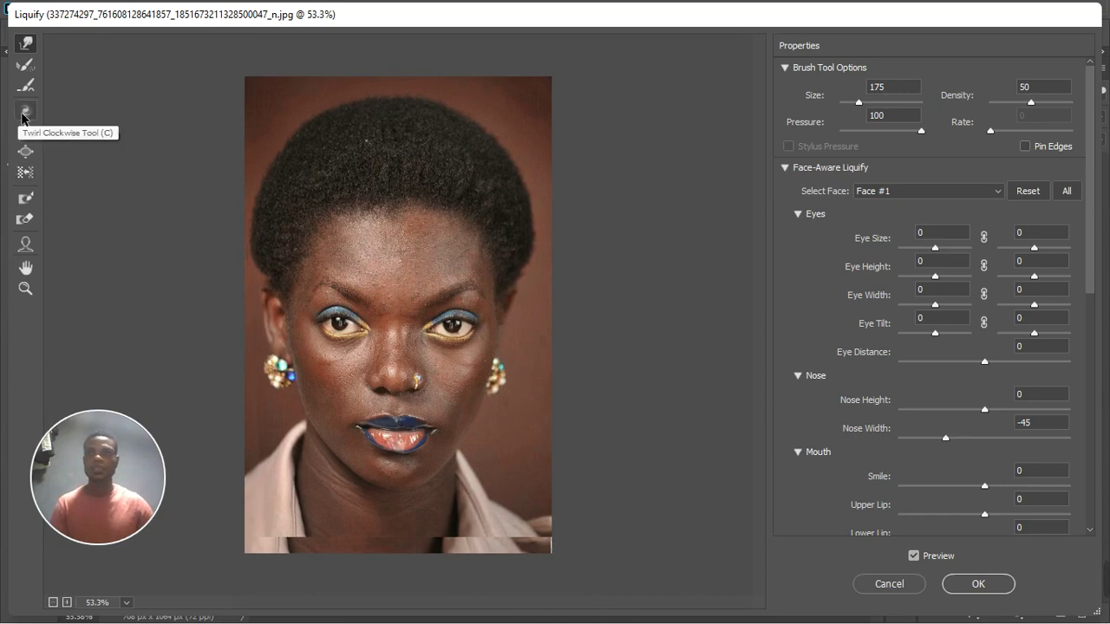
click(23, 114)
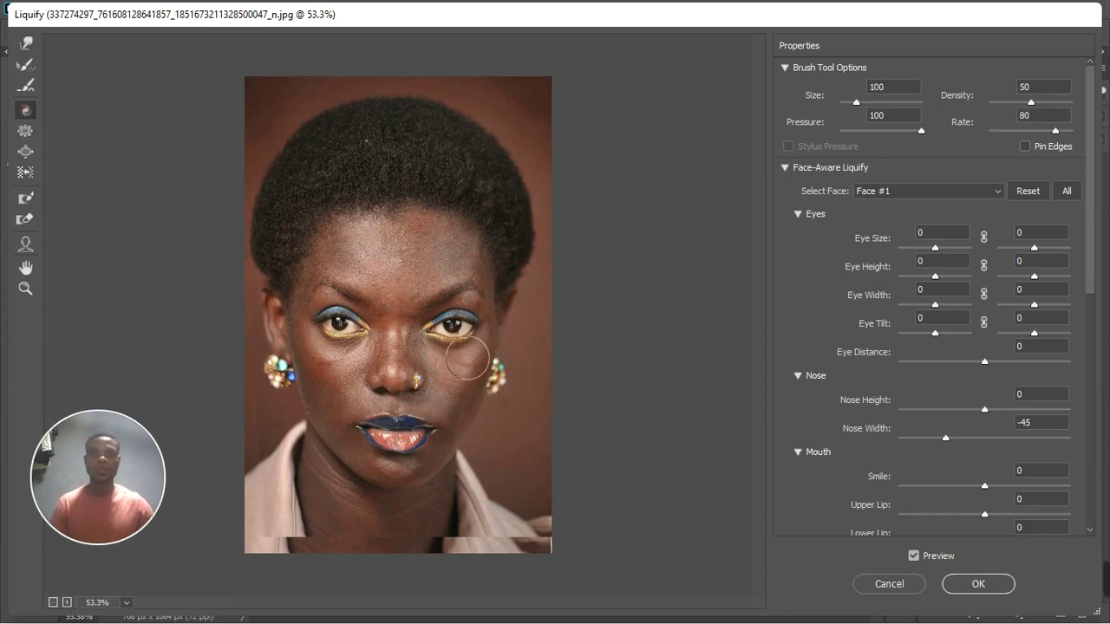
key(bracketright)
key(bracketright)
key(bracketright)
key(bracketright)
key(bracketright)
key(bracketright)
key(bracketright)
key(bracketright)
key(bracketright)
key(bracketright)
key(bracketright)
key(bracketright)
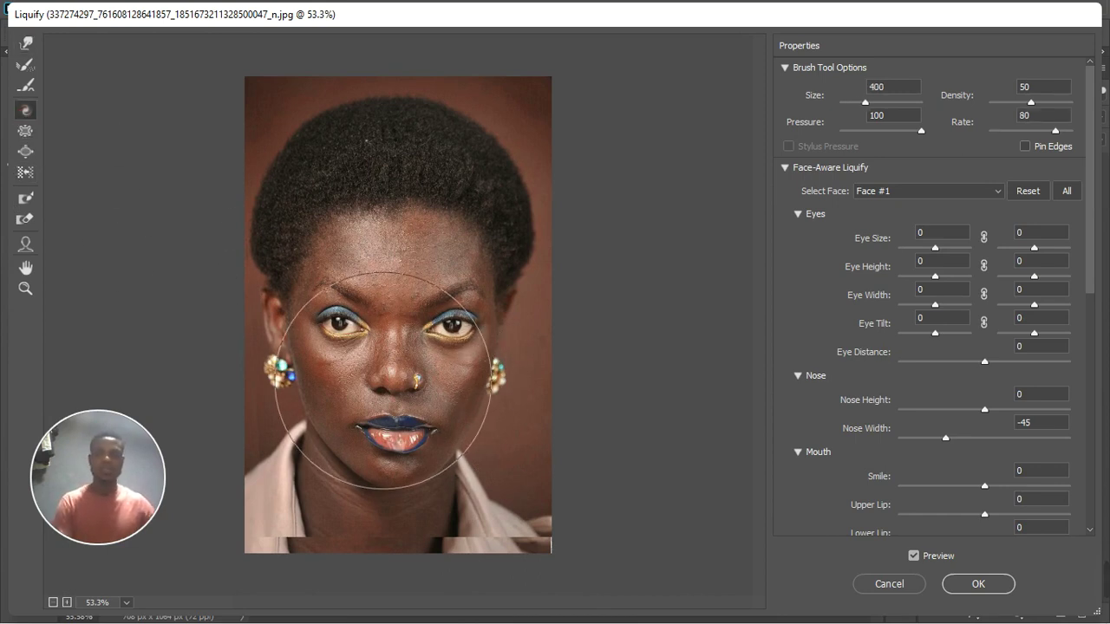
drag(397, 373, 409, 359)
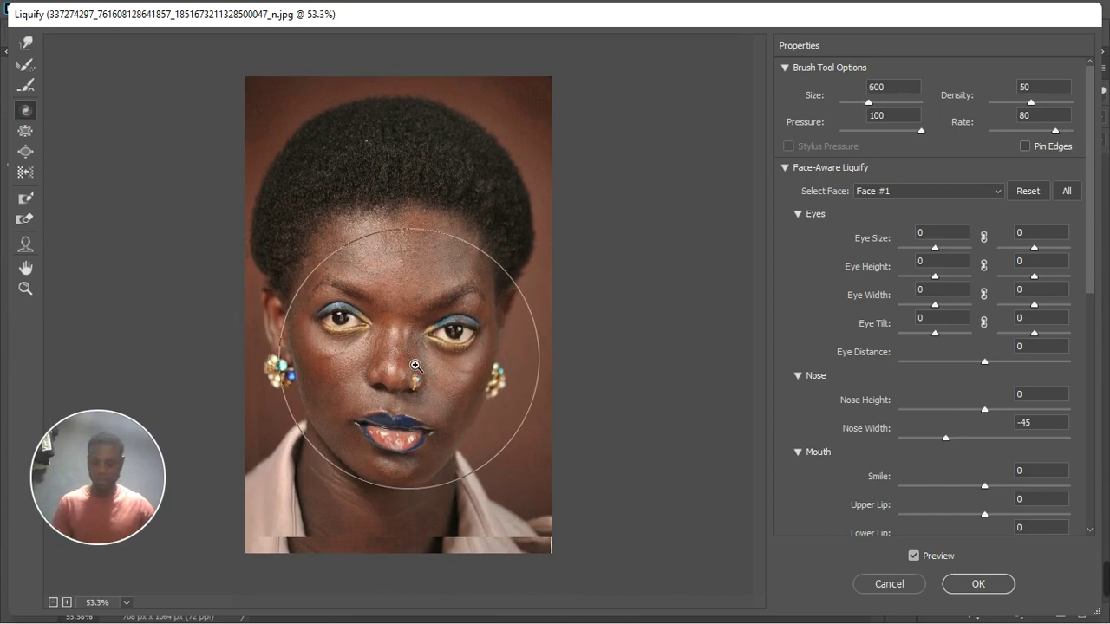
key(ctrl+z)
click(410, 361)
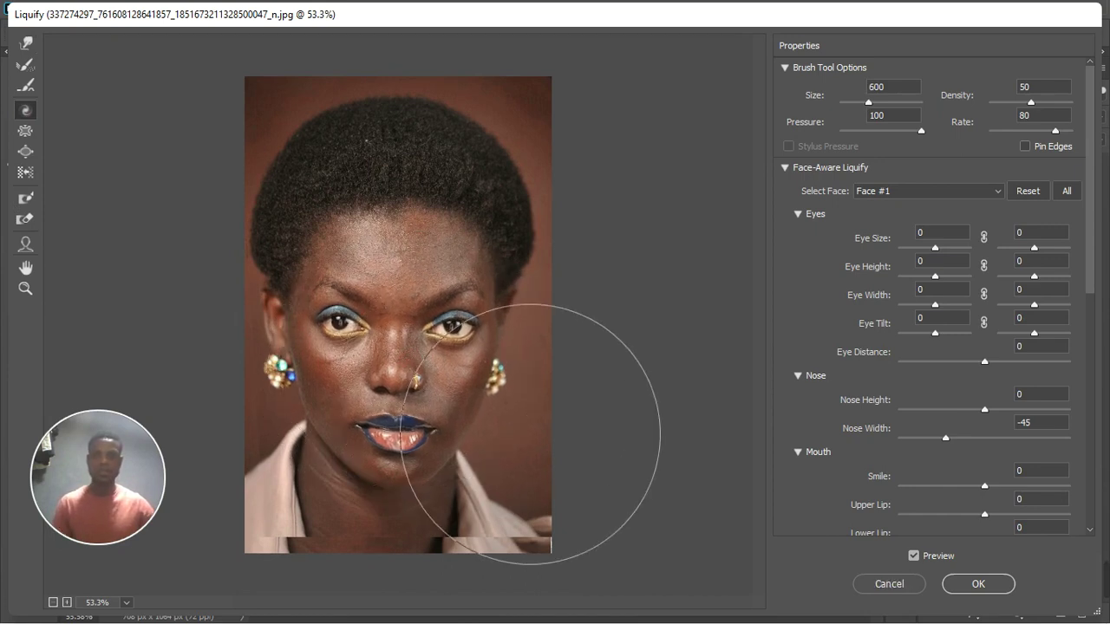
key(ctrl+z)
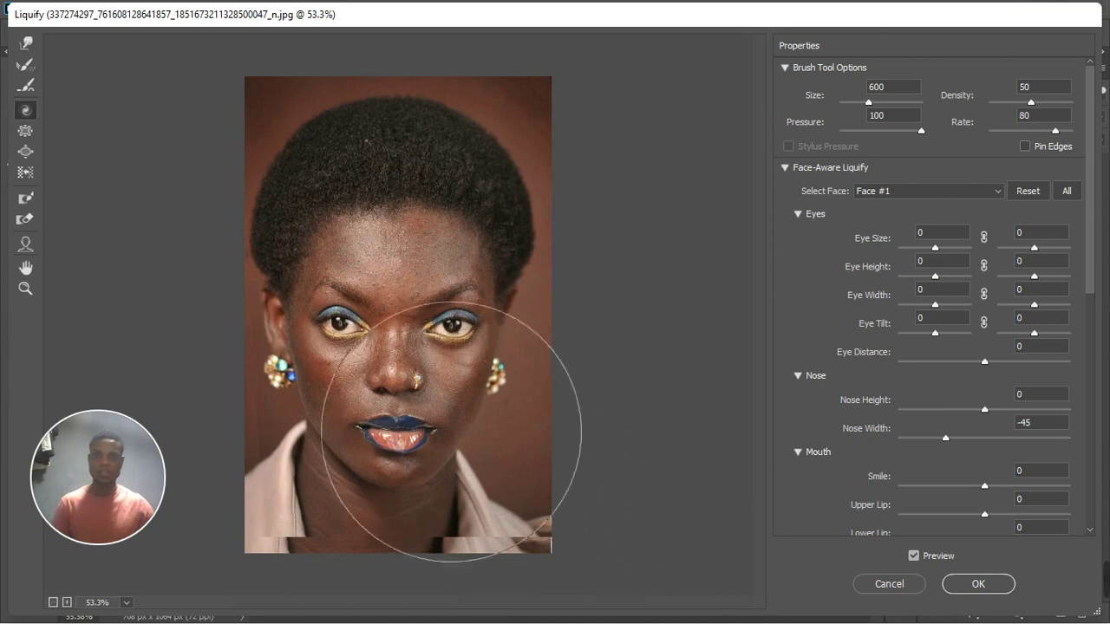
Step: Try twirling the cheek without the nose ring using the Twirl Clockwise tool at brush size 200
key(bracketleft)
key(bracketleft)
key(bracketleft)
key(bracketleft)
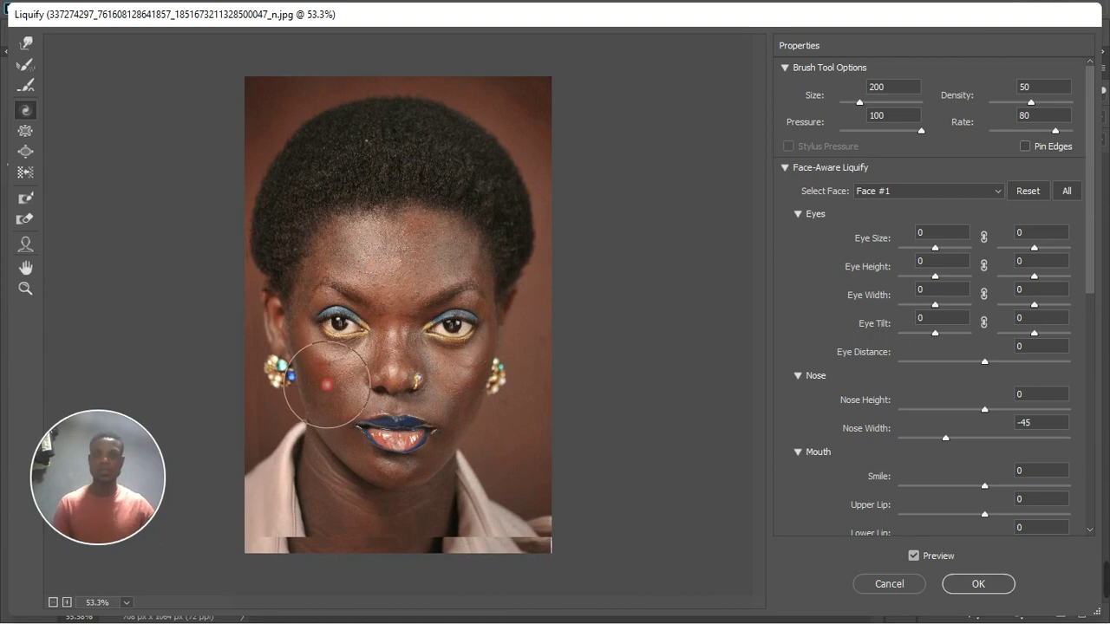
click(327, 385)
key(ctrl+z)
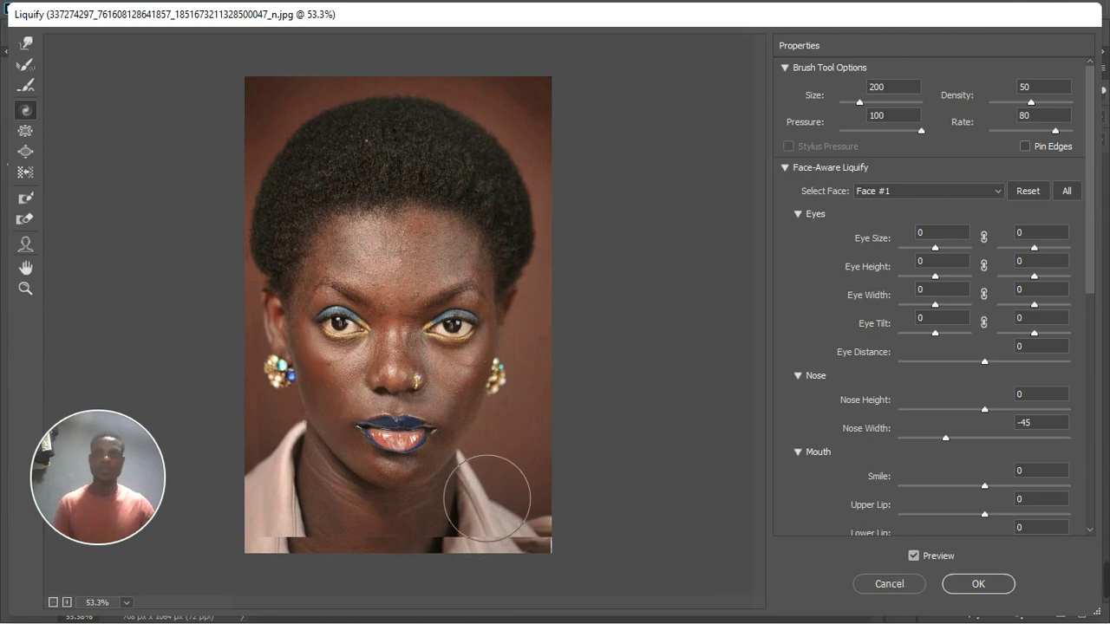
Step: Switch back to the Forward Warp tool and nudge the area below the lower lip slightly at brush size 175
scroll(399, 443, up, 3)
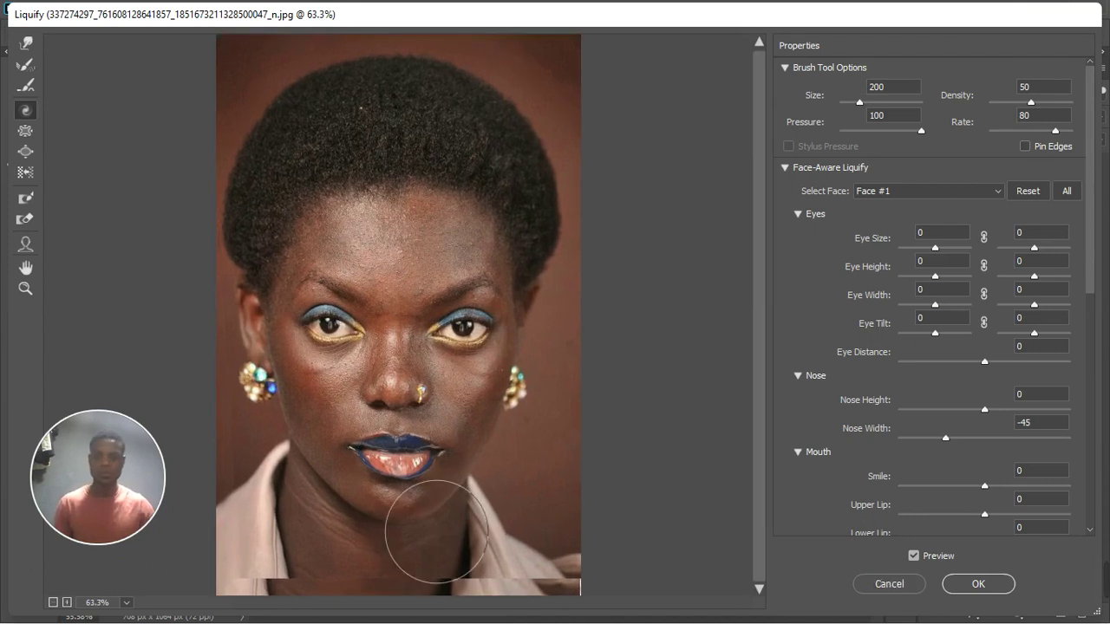
scroll(412, 524, up, 2)
click(25, 43)
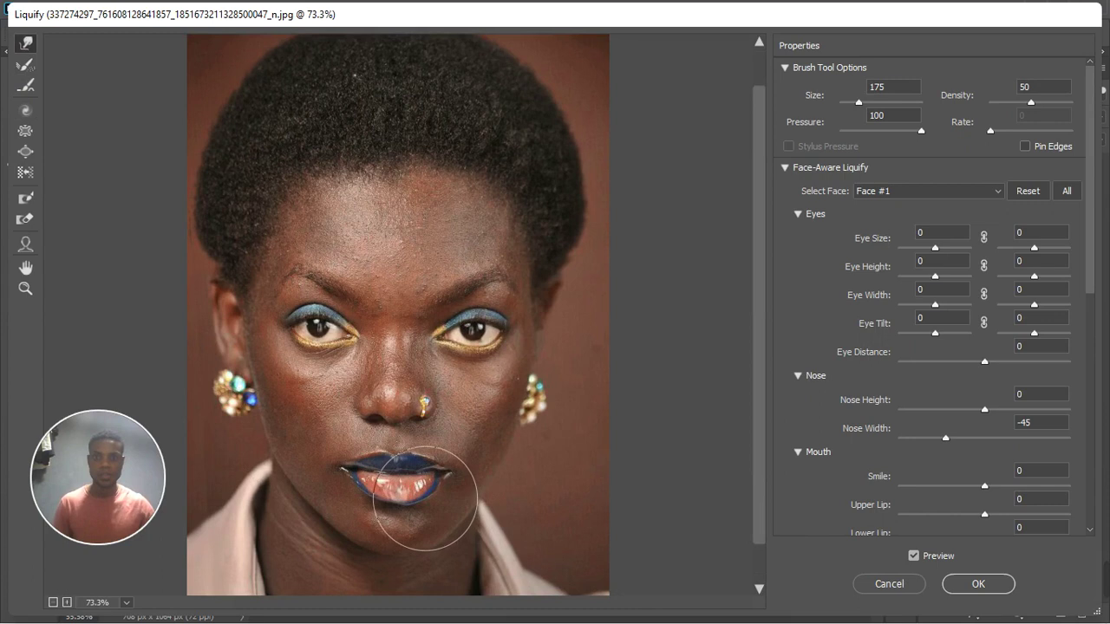
scroll(423, 504, up, 2)
scroll(421, 508, down, 1)
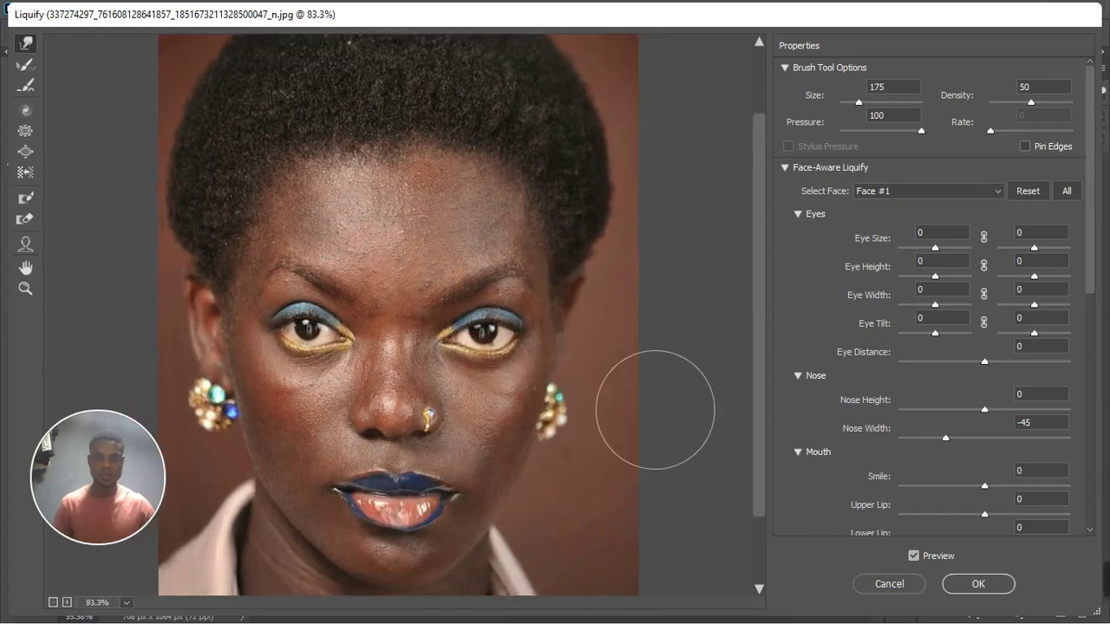
drag(752, 368, 758, 416)
drag(424, 454, 413, 461)
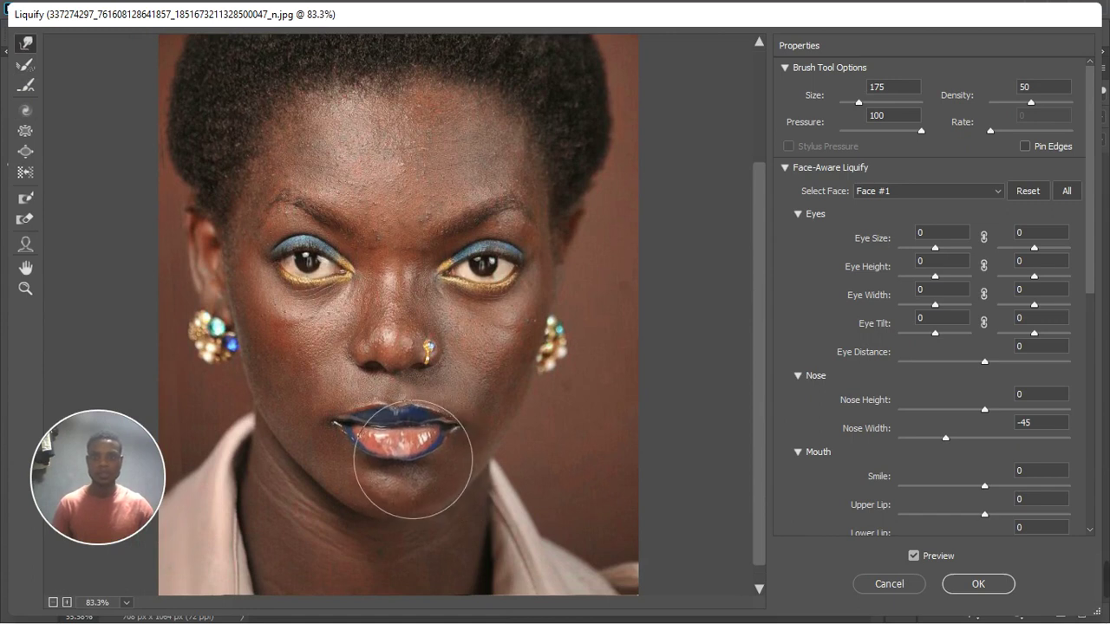
Step: Nudge the mouth corner opposite the nose-ring side slightly downward with the Forward Warp brush at size 175
scroll(552, 568, down, 6)
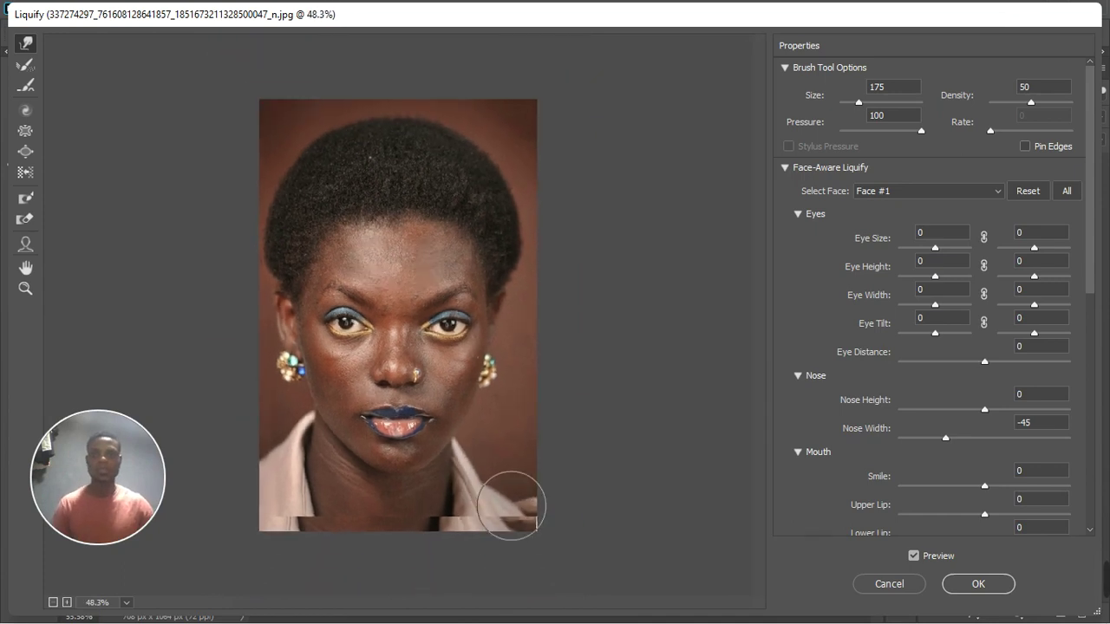
scroll(373, 458, up, 1)
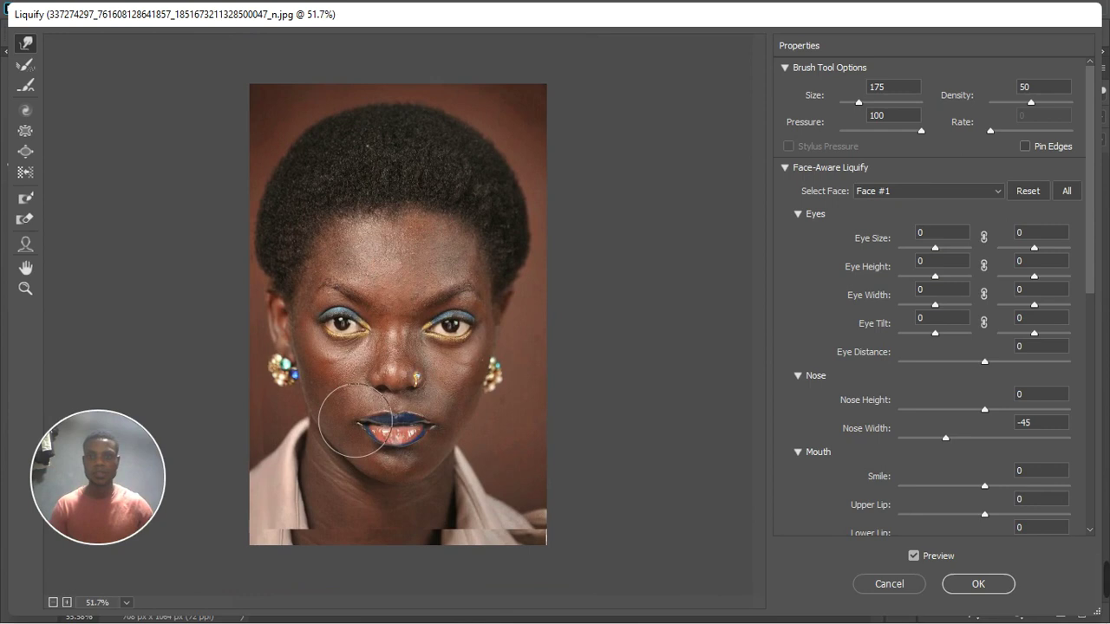
drag(356, 420, 358, 426)
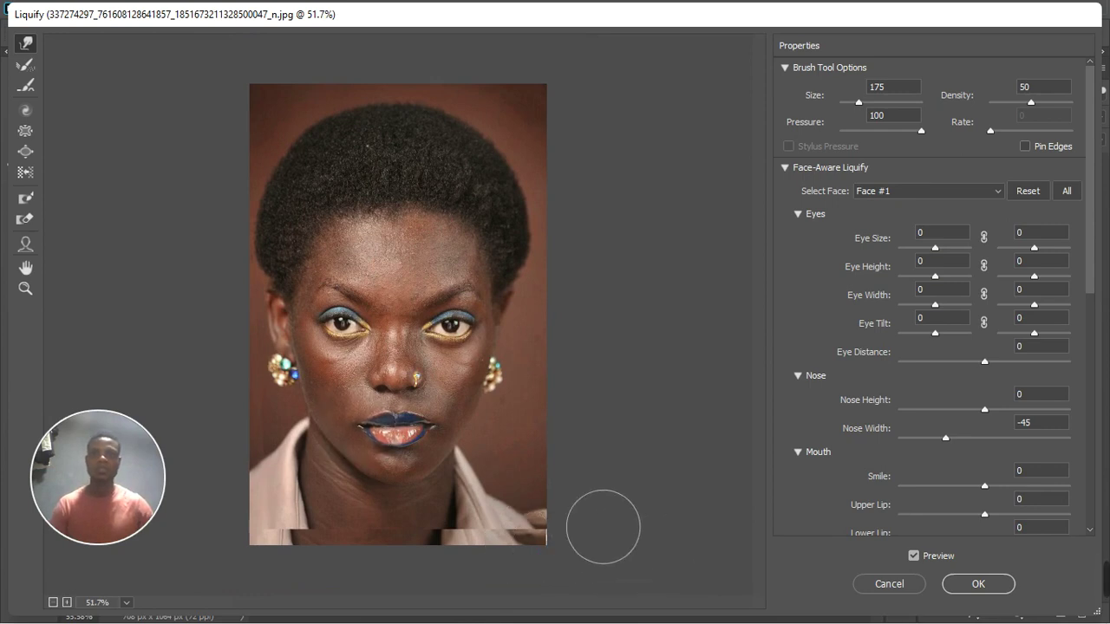
Step: Compare the portrait before and after the Liquify edits by turning the preview off and on
click(915, 559)
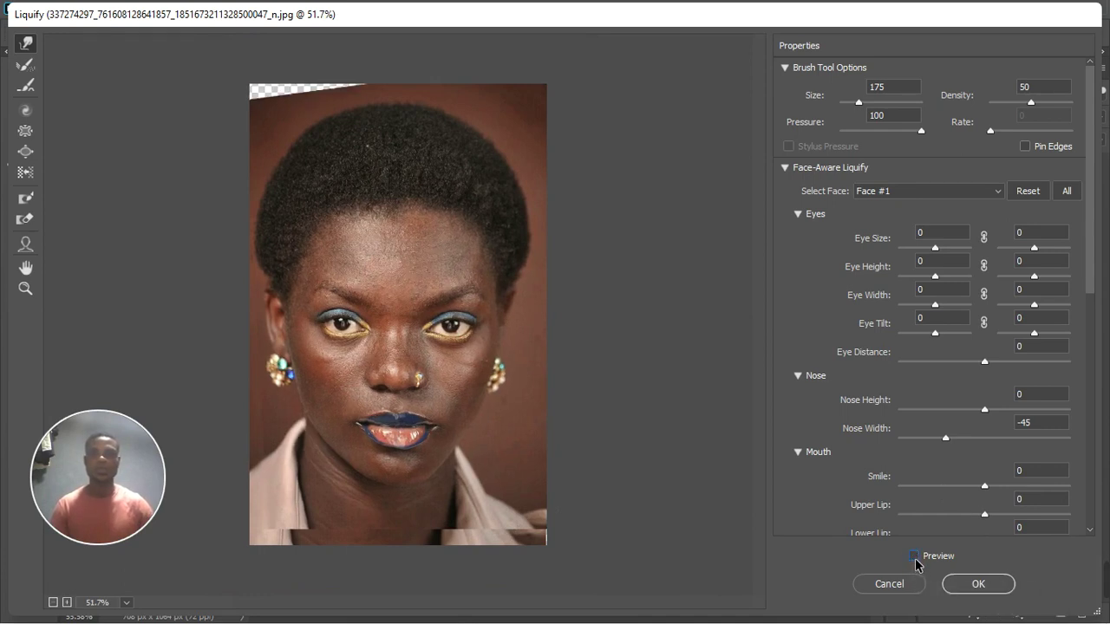
click(914, 558)
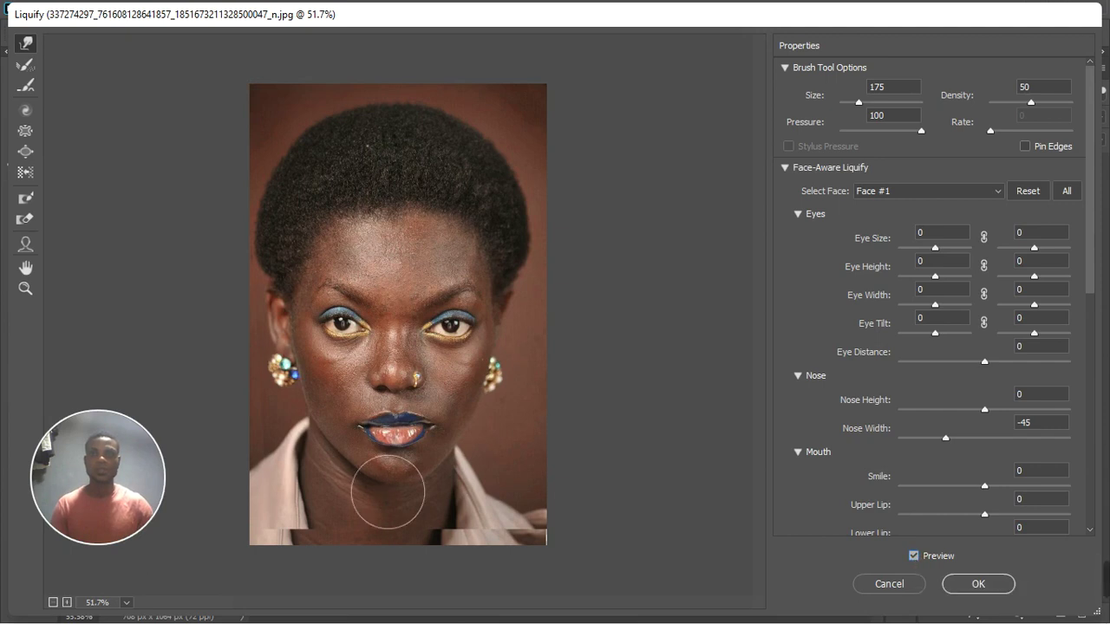
scroll(356, 477, up, 1)
key(super)
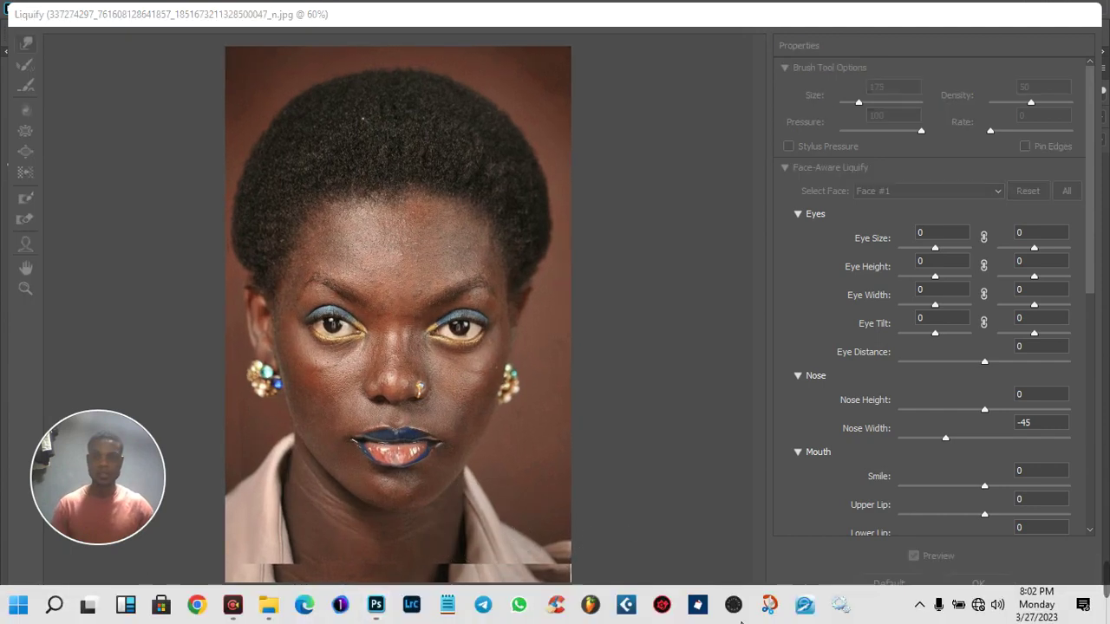
click(616, 573)
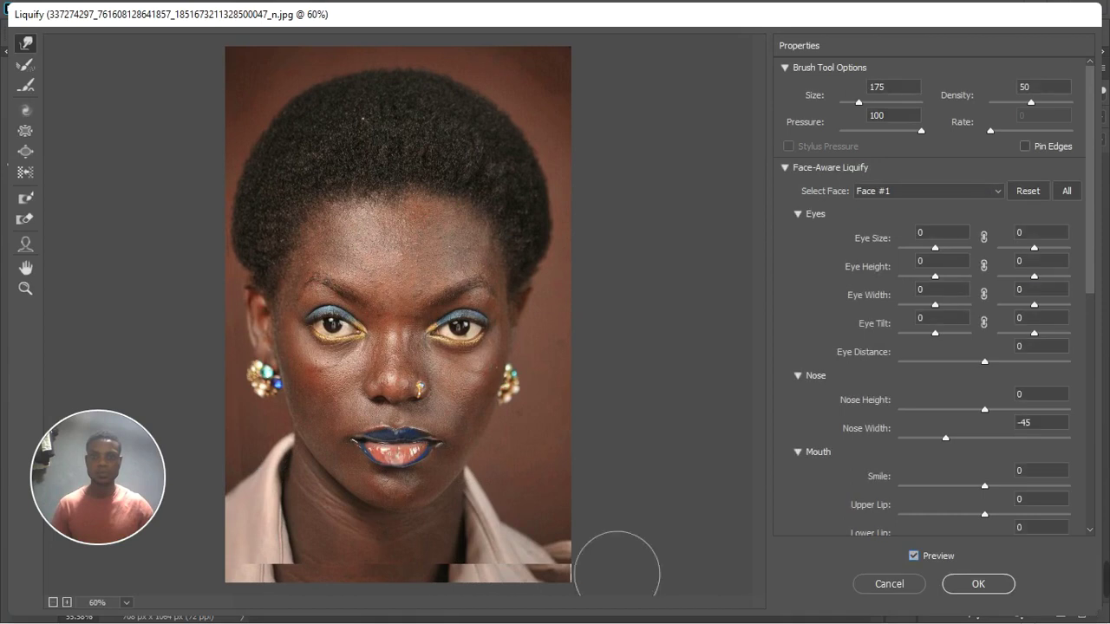
Step: Refine the chin area below the lower lip on the nose-ring side with the Forward Warp brush at size 90
scroll(361, 476, up, 1)
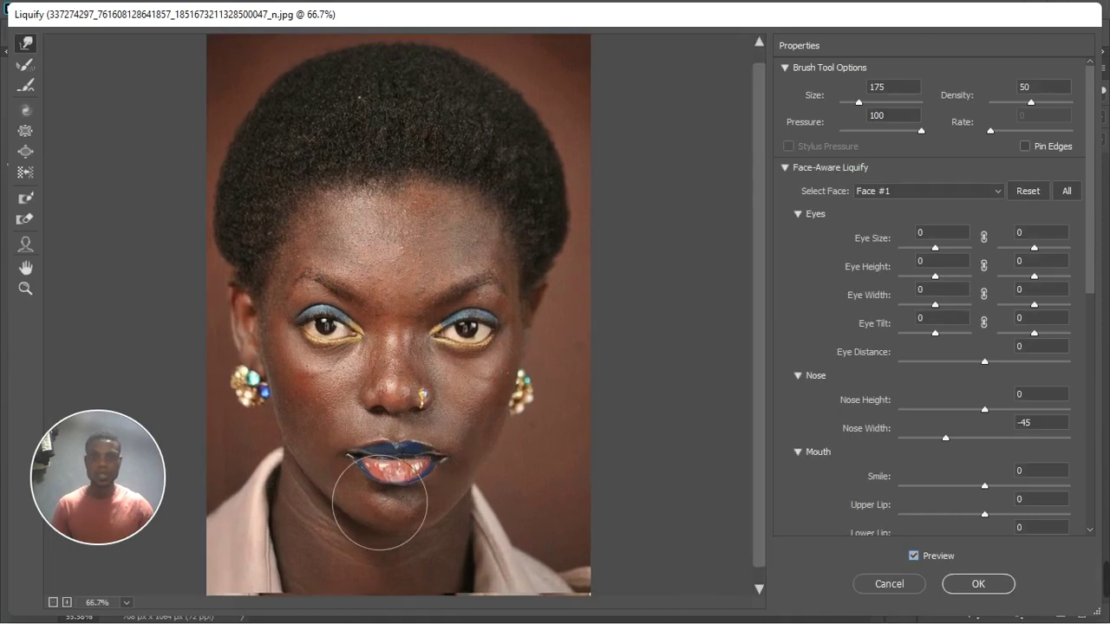
scroll(360, 476, up, 2)
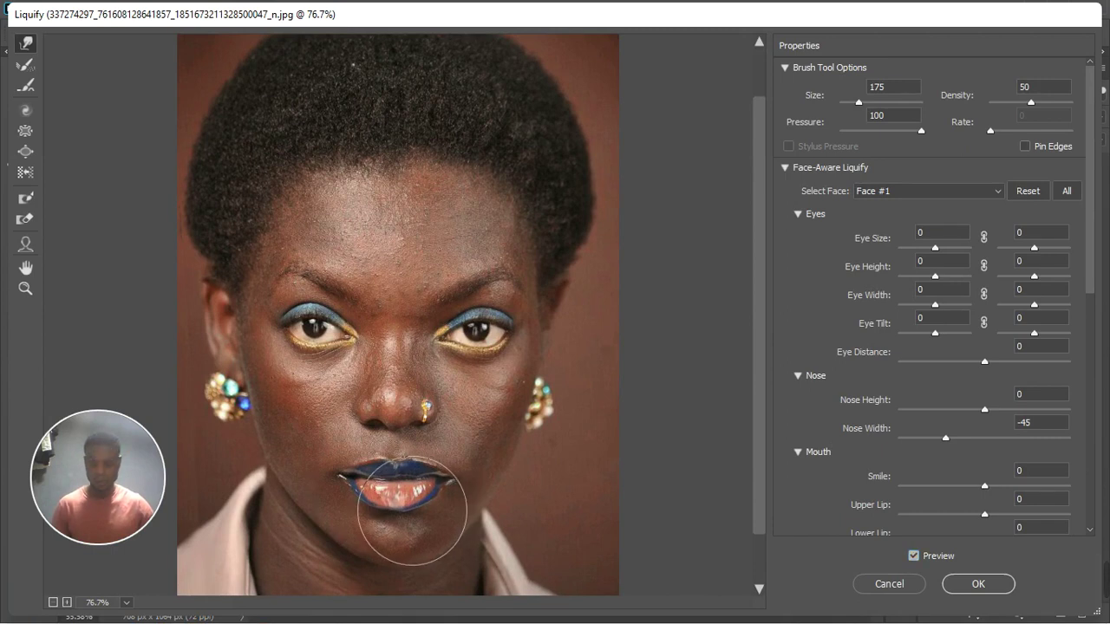
scroll(423, 514, up, 4)
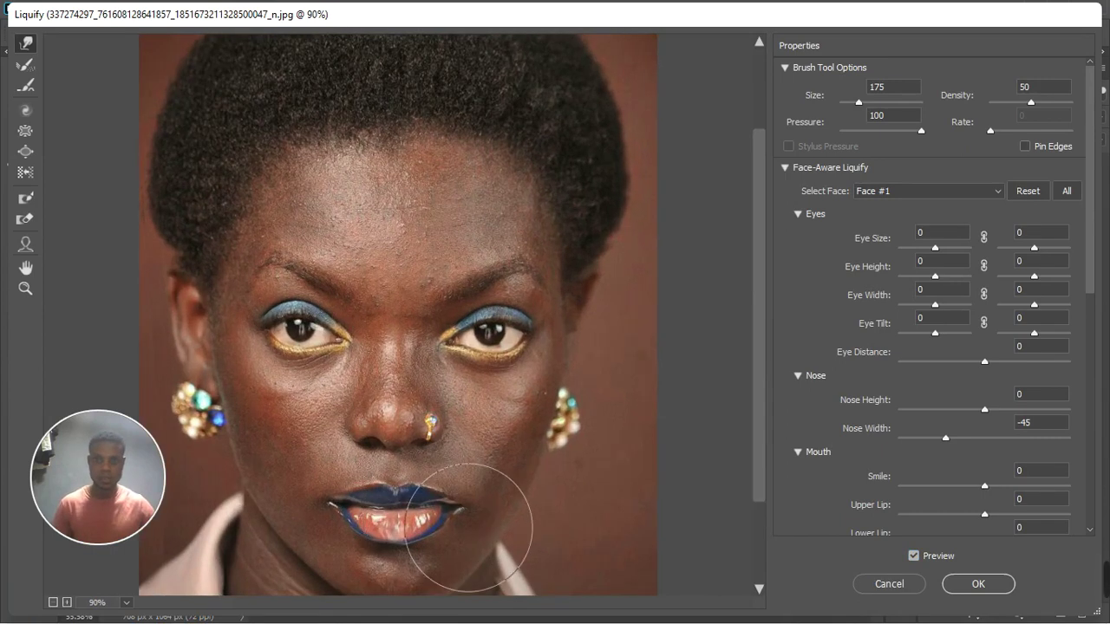
drag(542, 414, 541, 317)
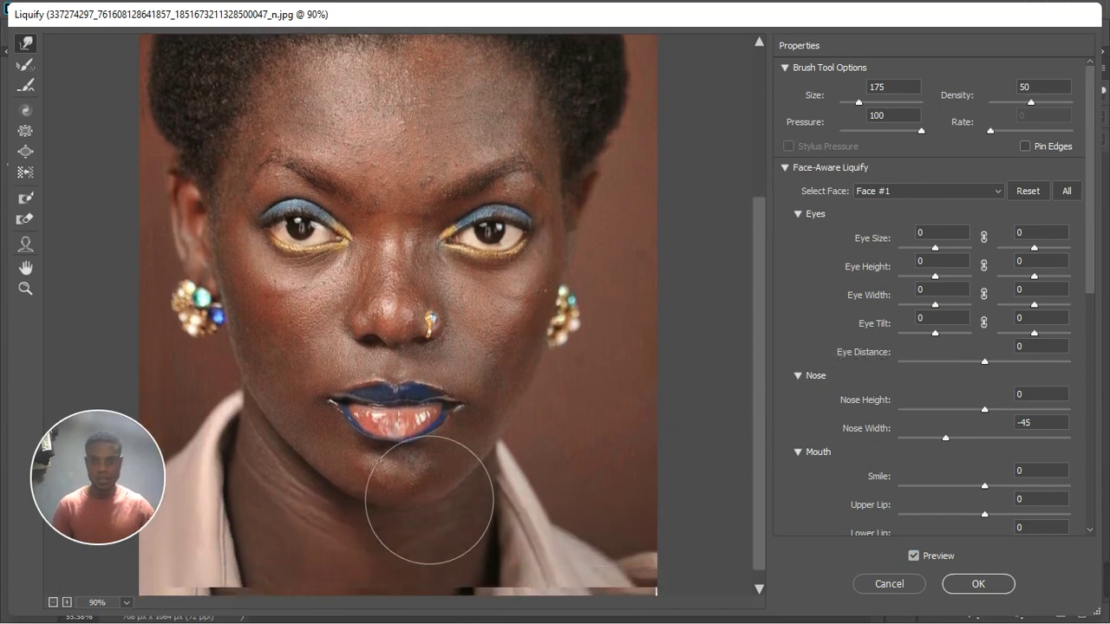
key(bracketleft)
key(bracketleft)
key(bracketleft)
key(bracketleft)
key(bracketleft)
key(bracketleft)
key(bracketleft)
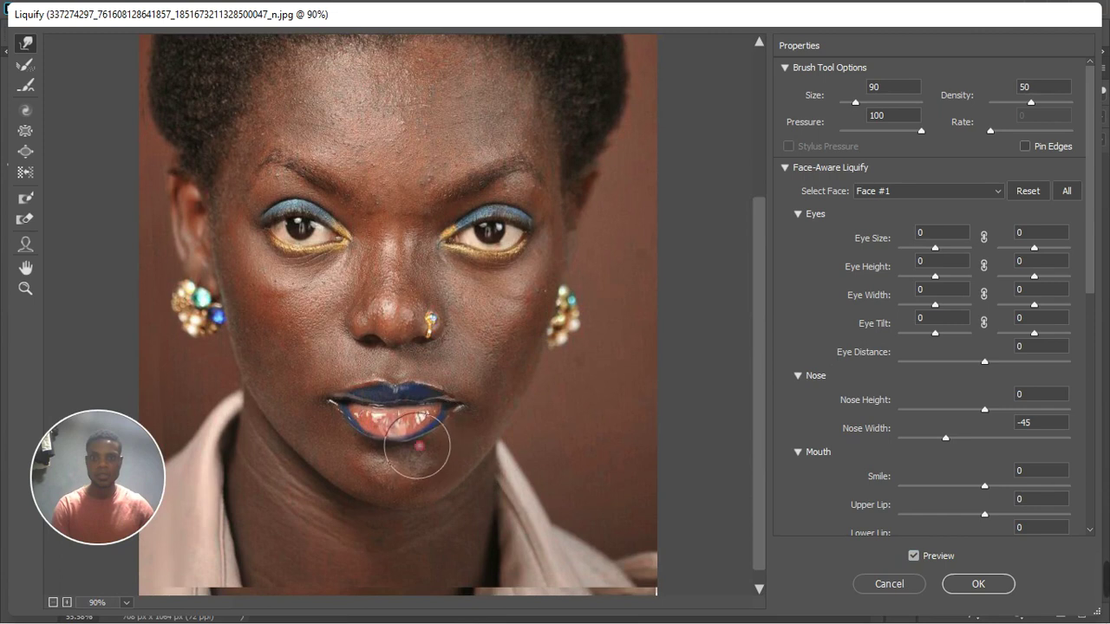
click(442, 466)
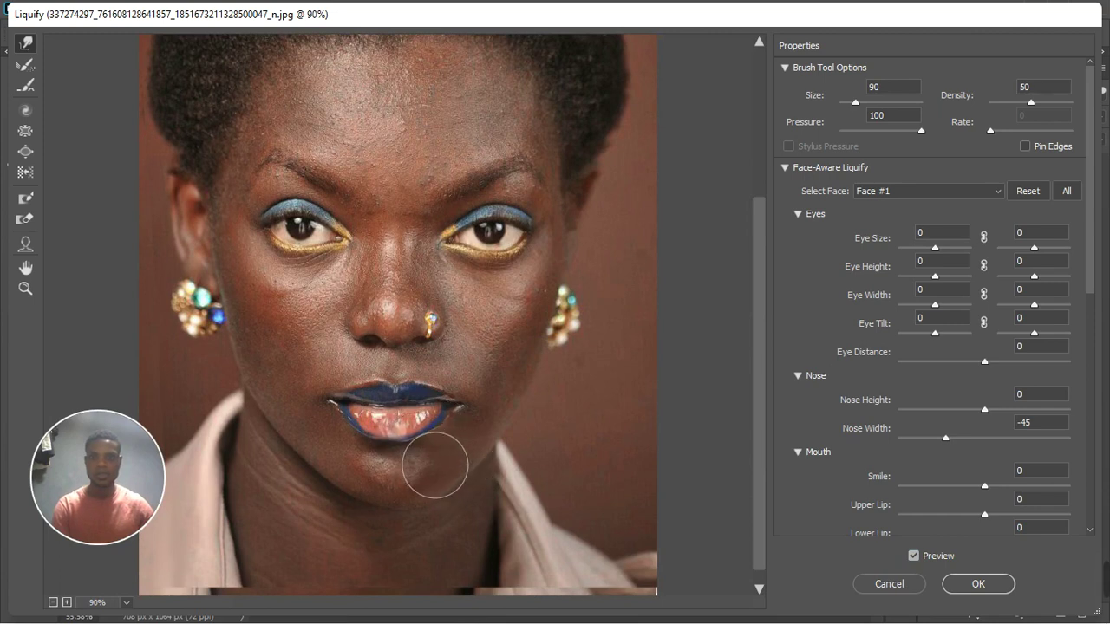
drag(433, 466, 427, 468)
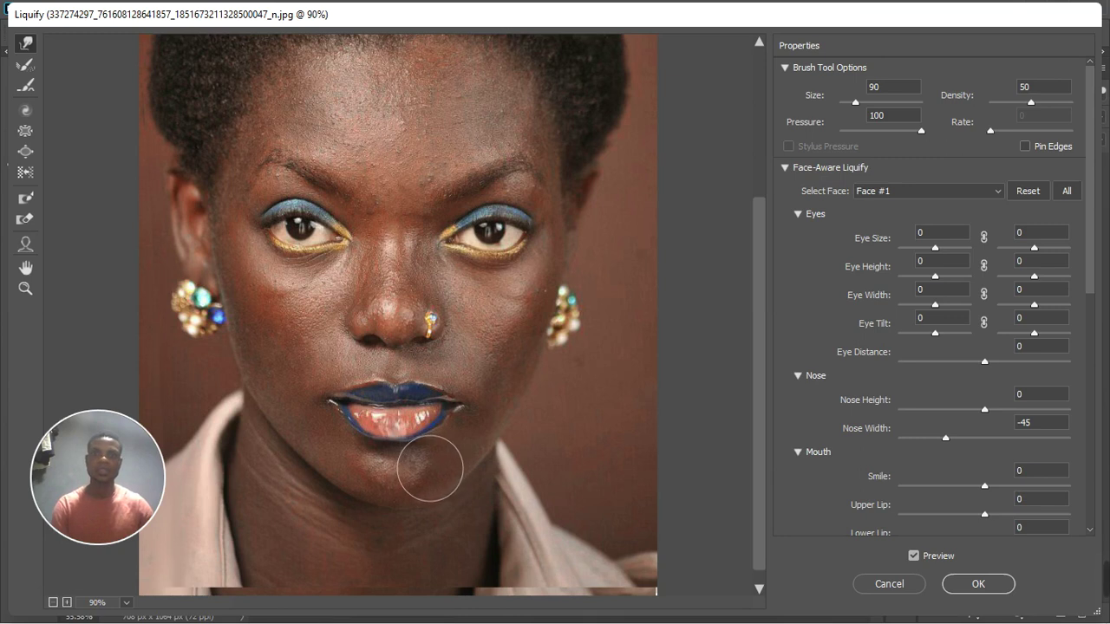
Step: Touch up the chin below the lower lip with the Forward Warp brush at size 90 and apply the Liquify edits
click(435, 462)
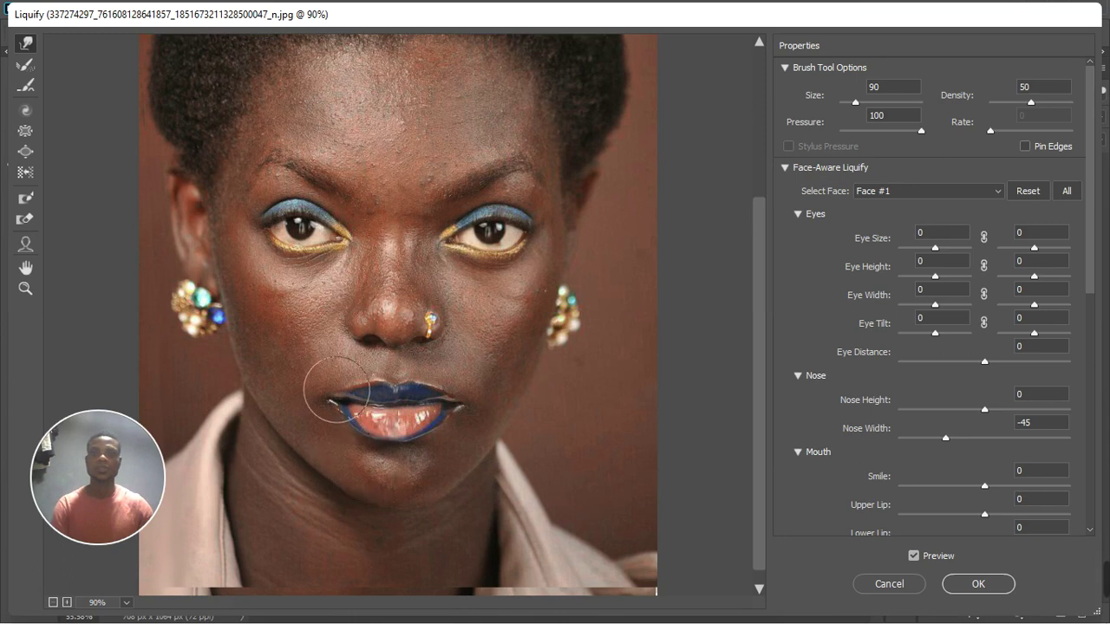
scroll(459, 459, down, 5)
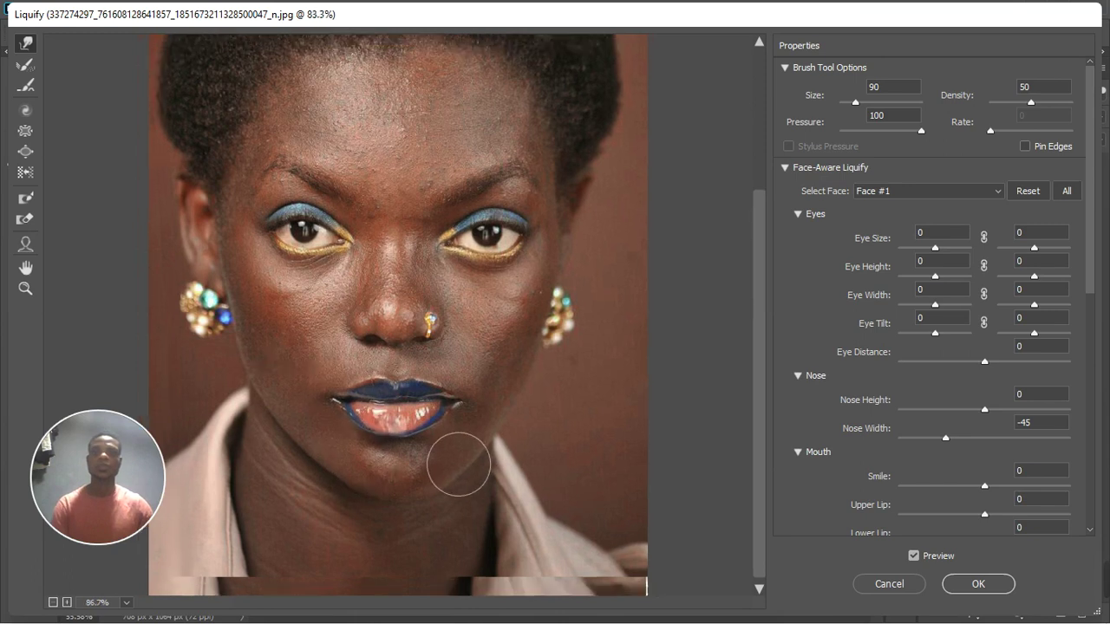
click(970, 584)
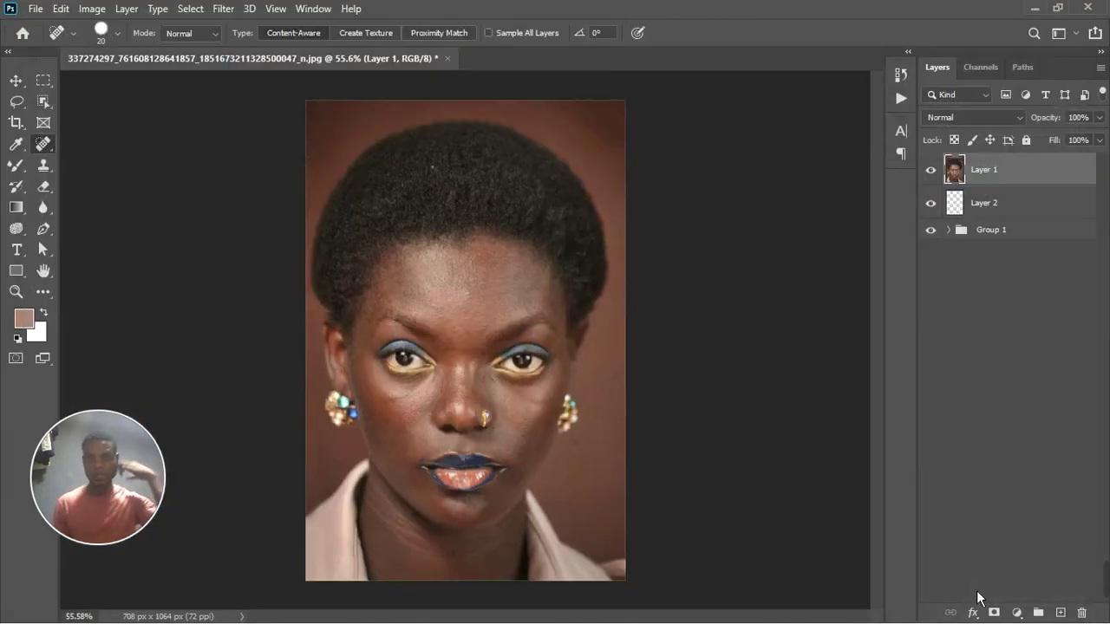
Step: Compare the portrait before and after the Liquify reshaping by hiding and showing Layer 1 at two zoom levels
scroll(459, 378, down, 4)
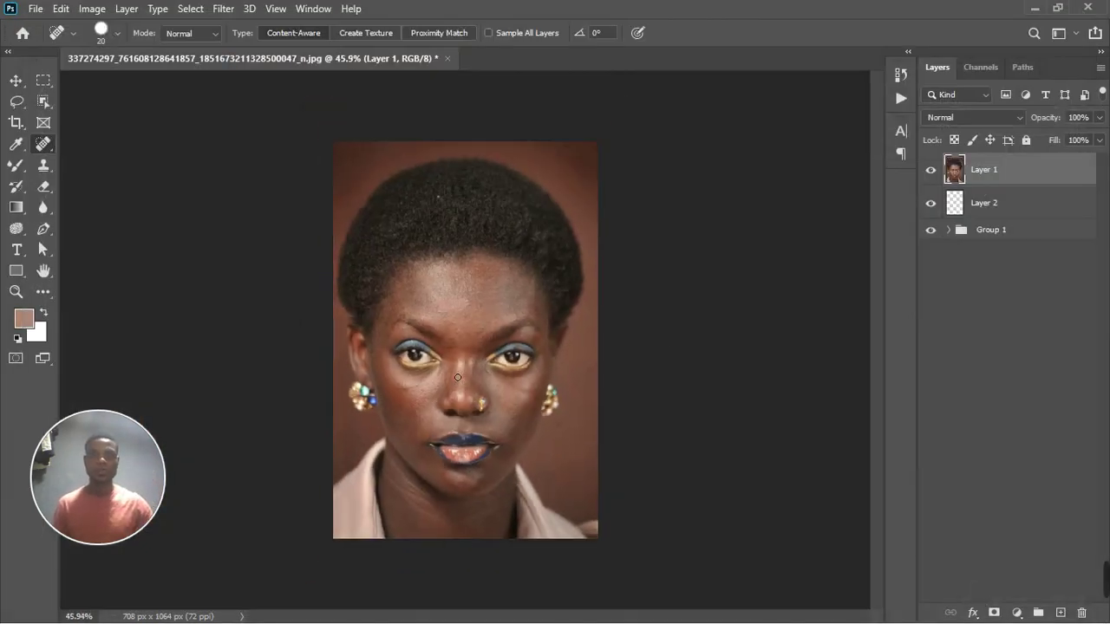
click(932, 171)
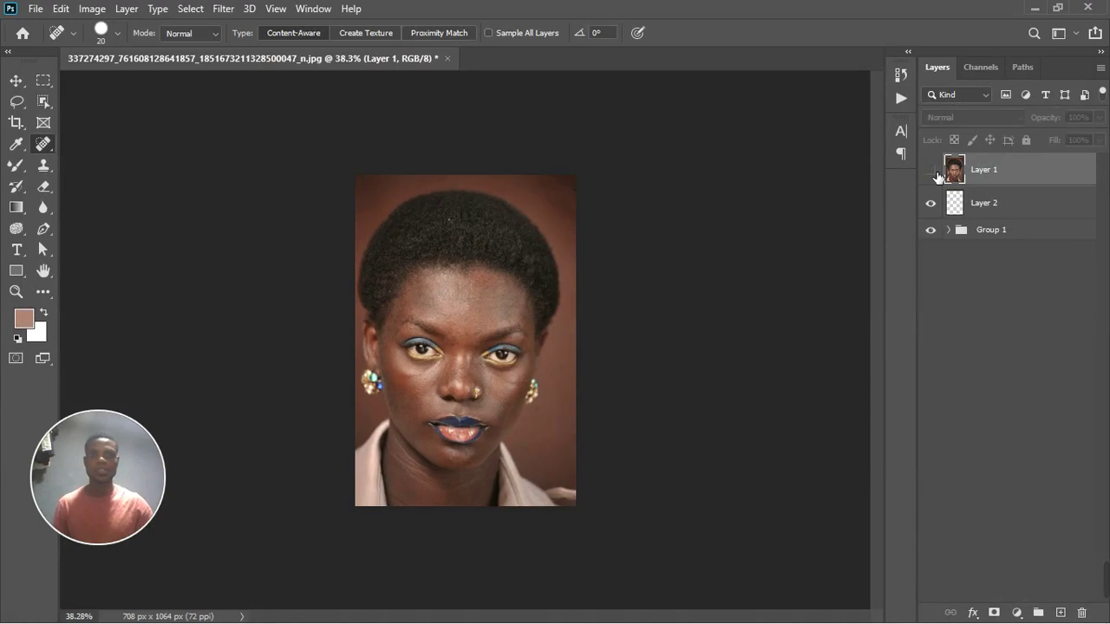
click(935, 173)
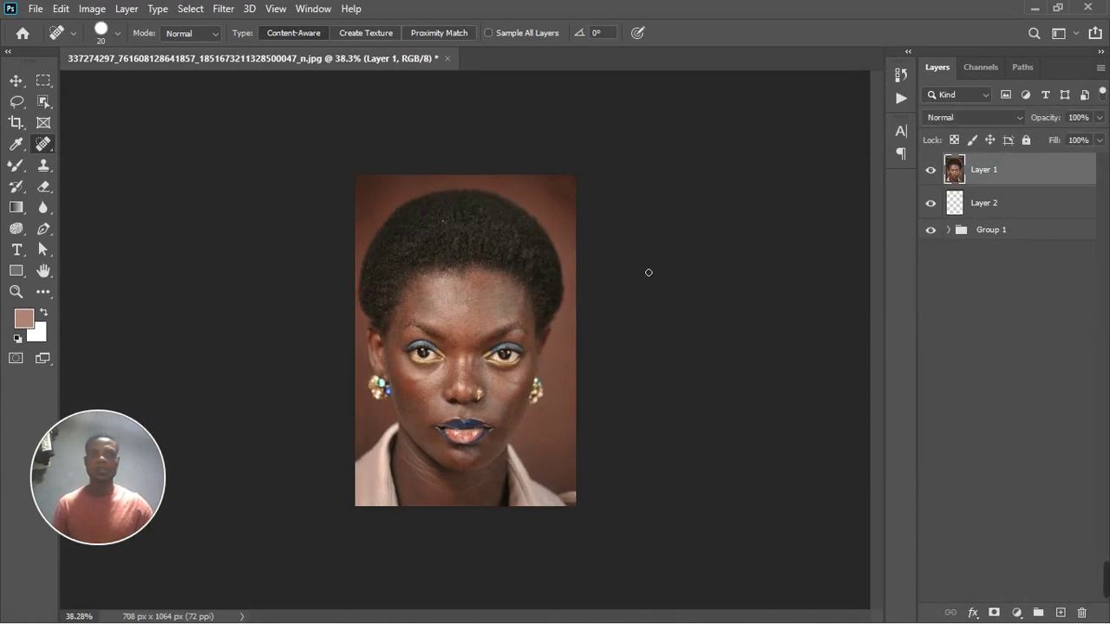
scroll(451, 334, up, 5)
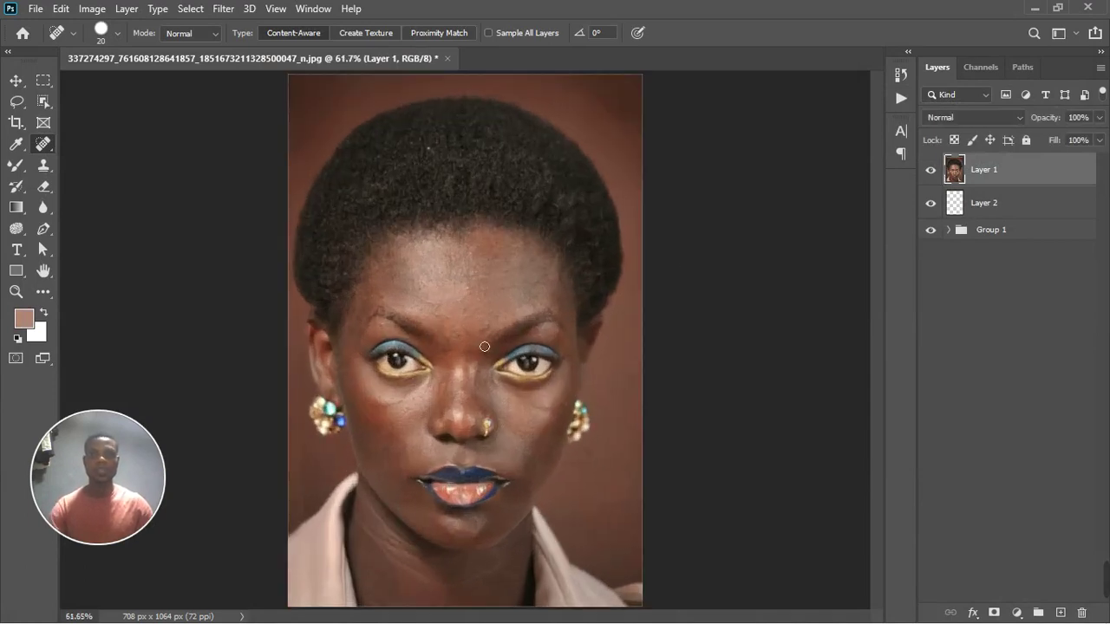
click(932, 171)
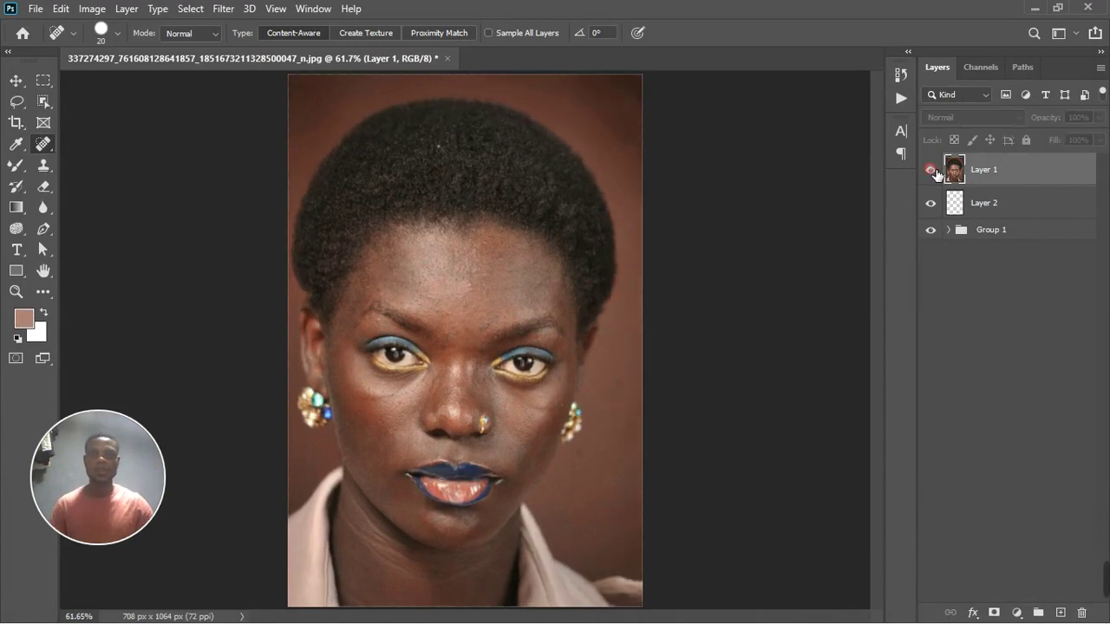
click(932, 171)
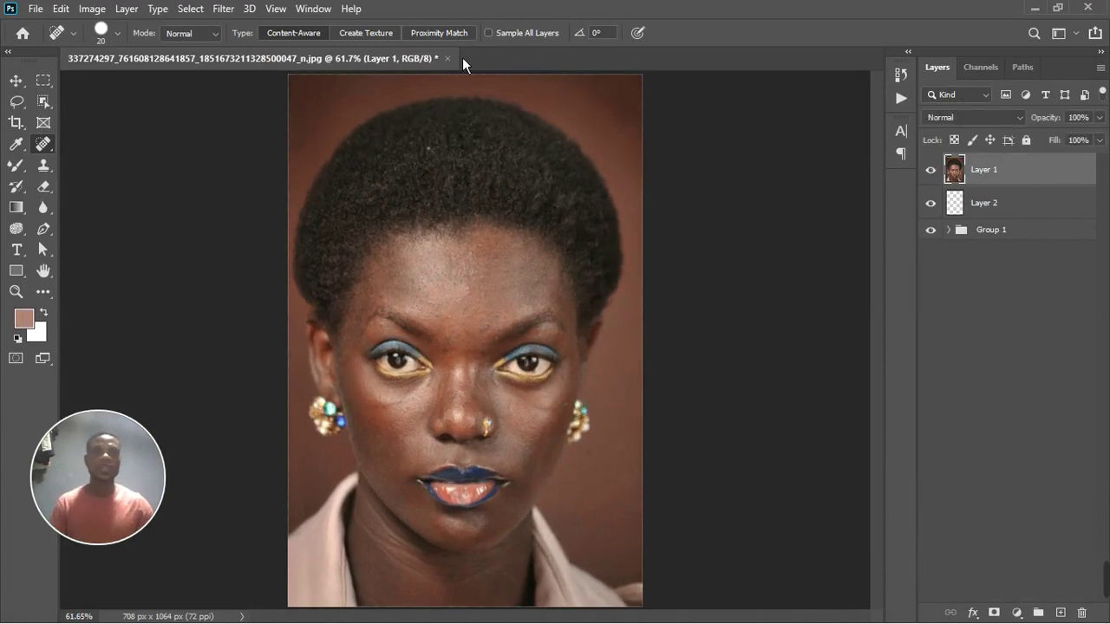
Step: Open the Camera Raw Filter on Layer 1, expand the Basic adjustments and pick up the White Balance sampler
click(223, 10)
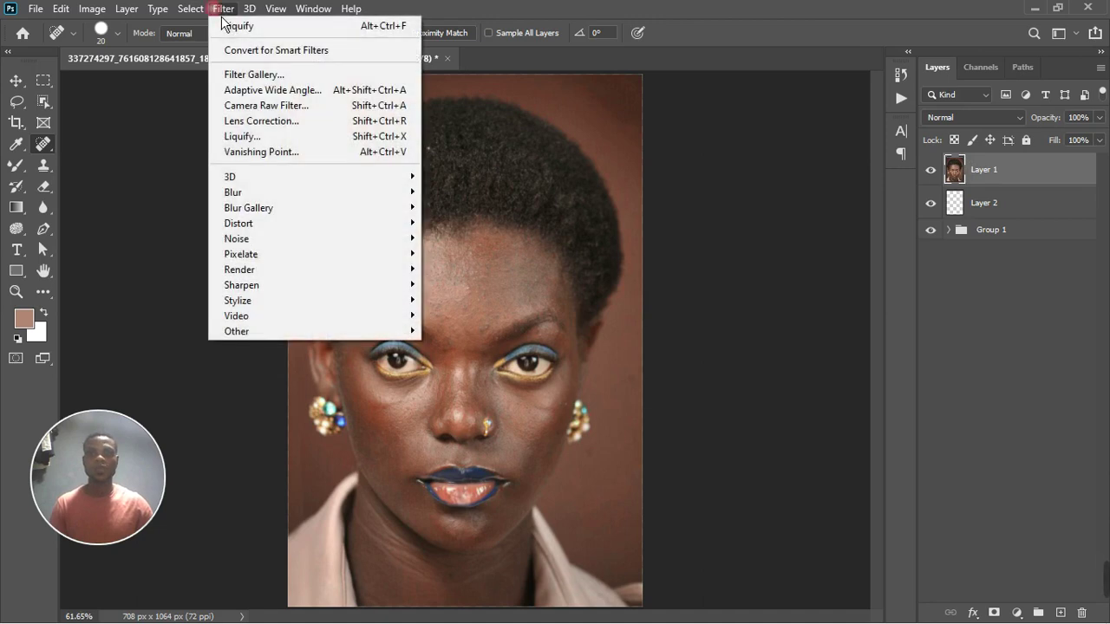
click(247, 108)
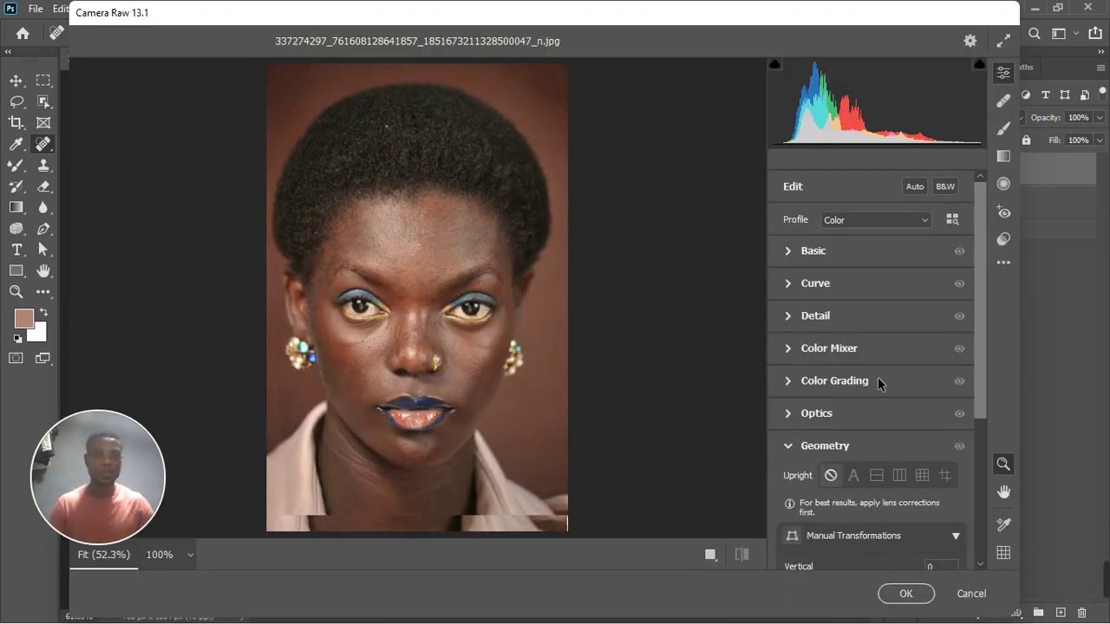
click(789, 250)
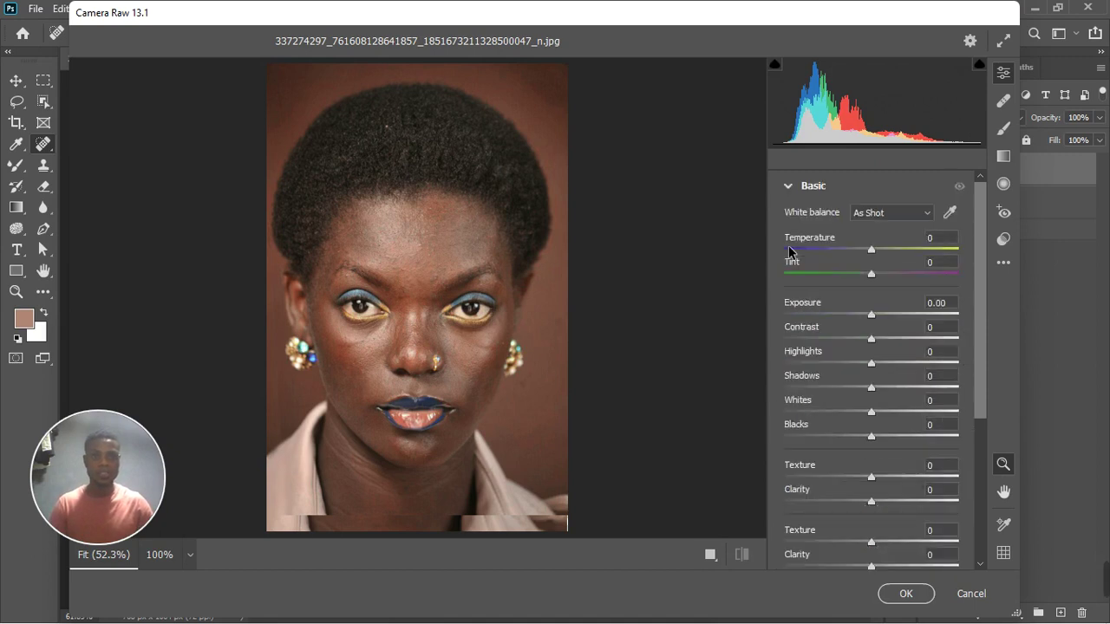
click(950, 217)
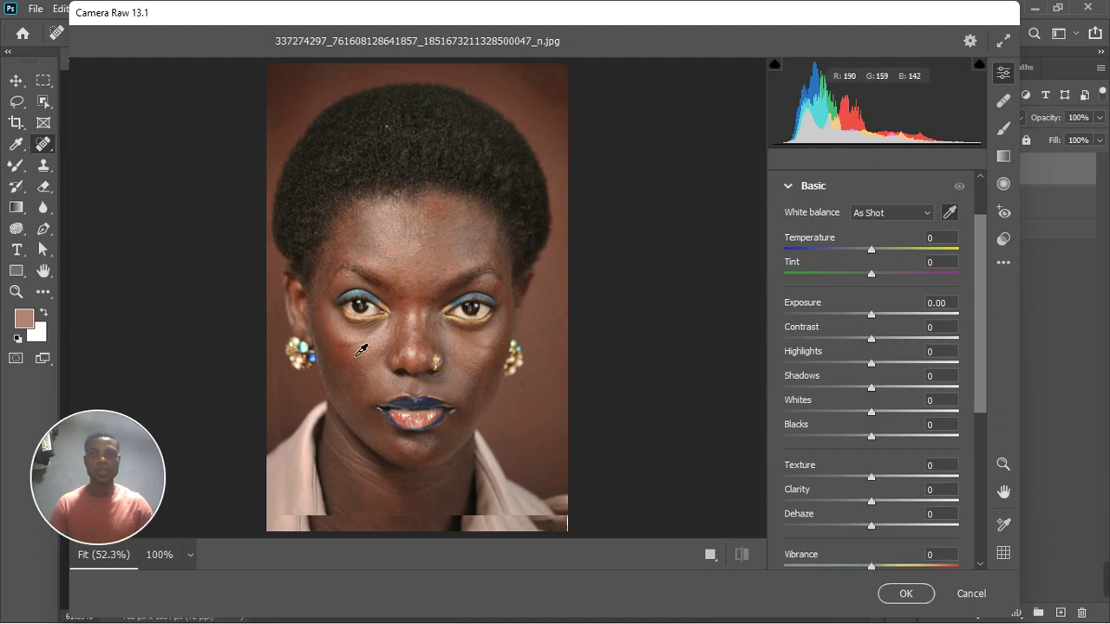
Step: Try setting the white balance by sampling just below the eye opposite the nose-ring side
scroll(360, 348, up, 2)
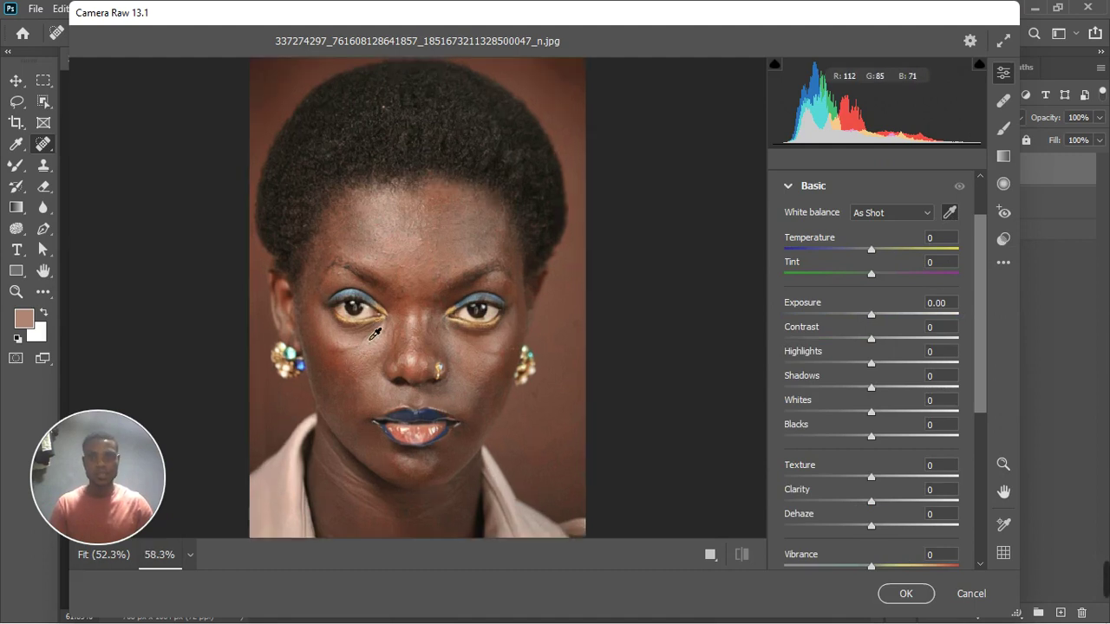
click(375, 321)
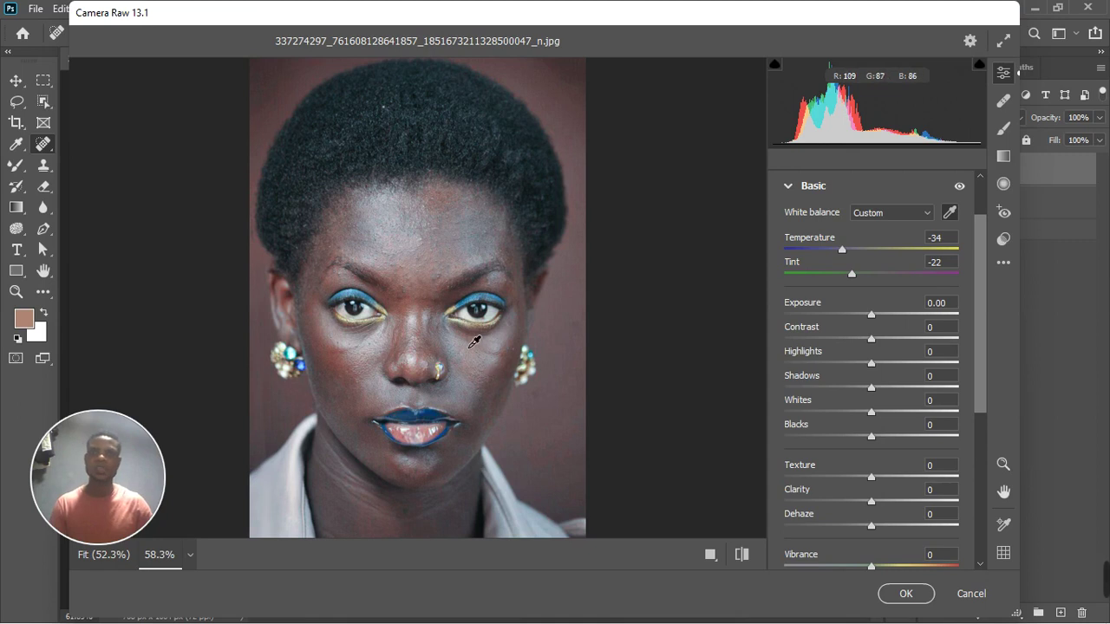
scroll(475, 342, down, 2)
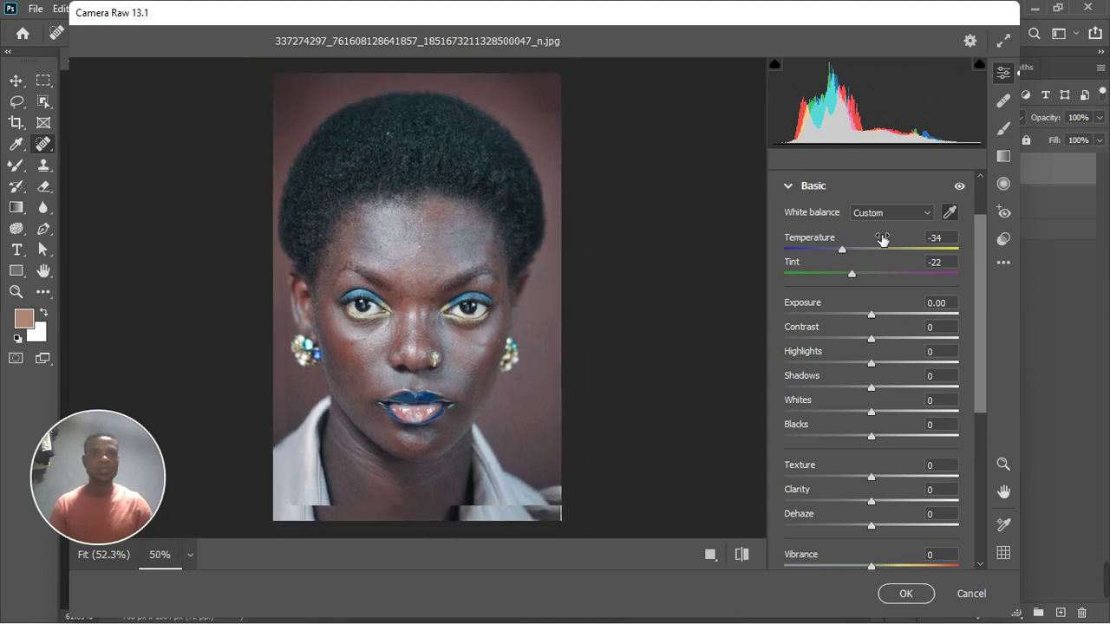
Step: Try the Auto white balance and reset it to As Shot
click(896, 222)
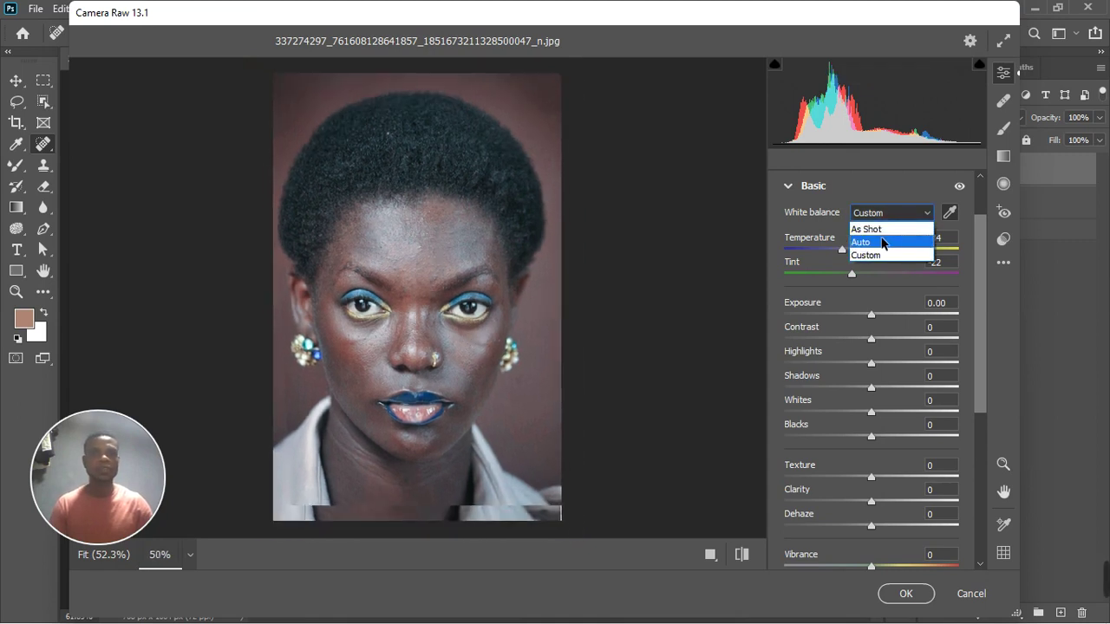
click(883, 240)
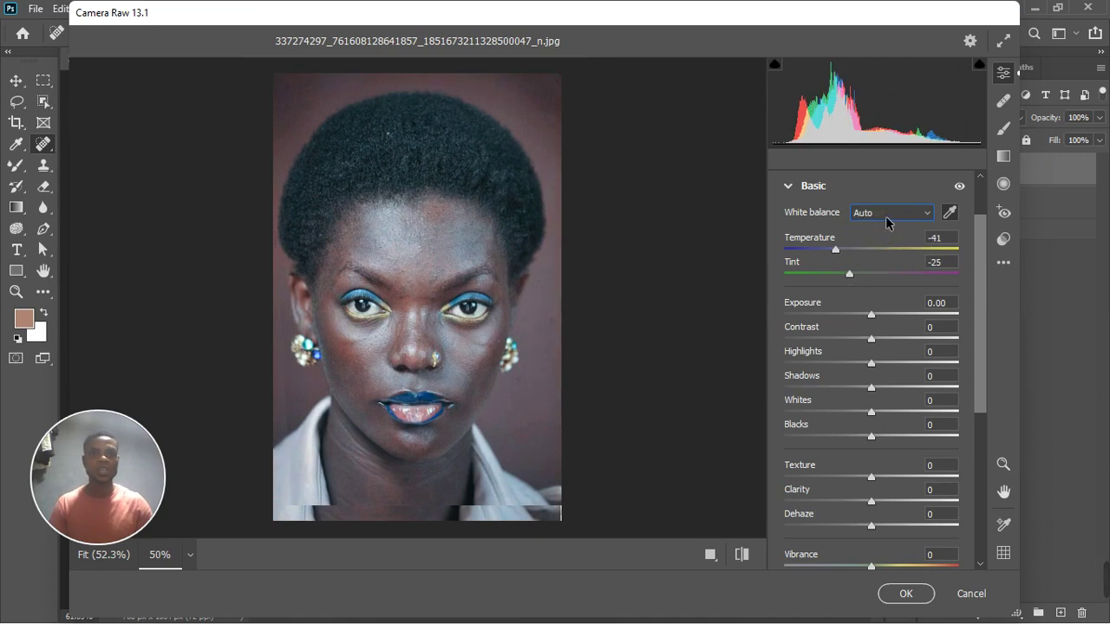
click(887, 219)
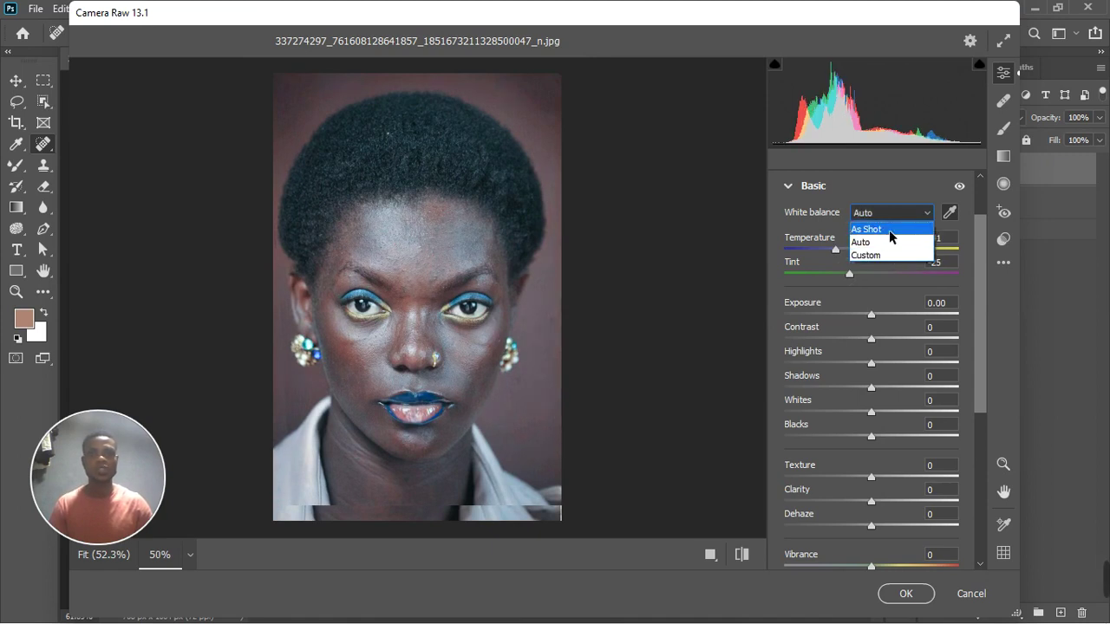
click(875, 229)
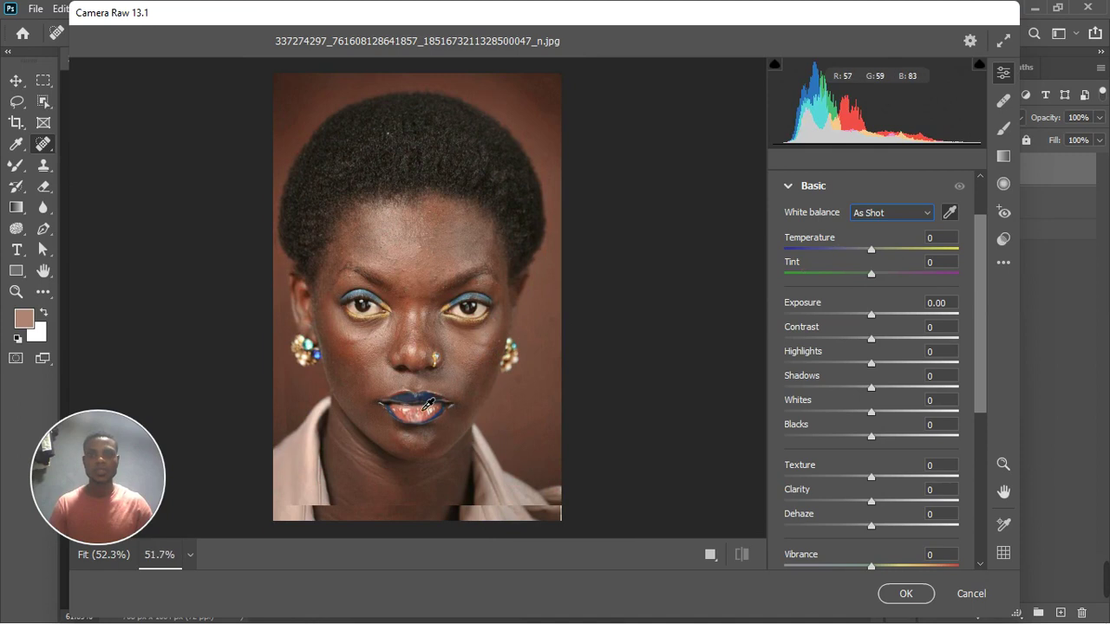
Step: Sample the white balance from the lower lip, compare it with Auto, and return to the Custom setting
scroll(423, 410, up, 4)
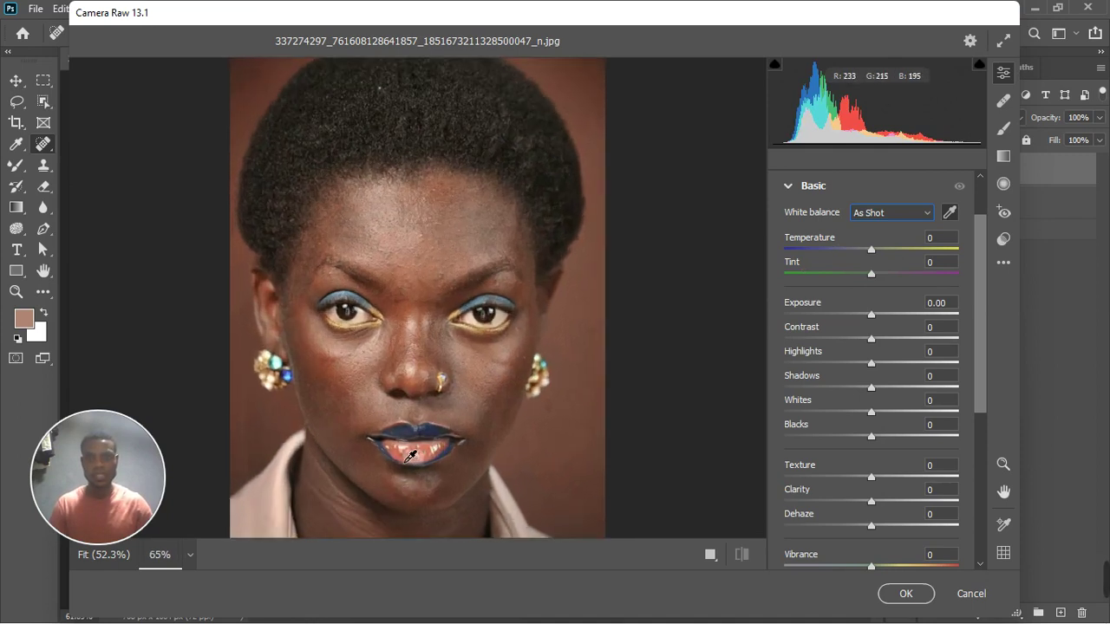
click(410, 454)
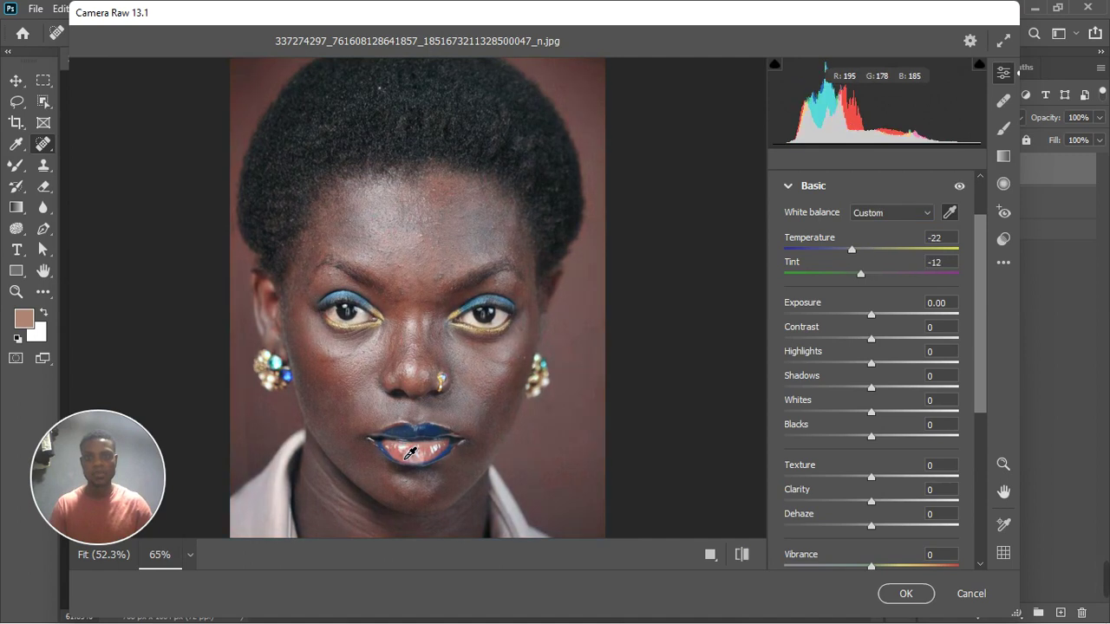
click(923, 214)
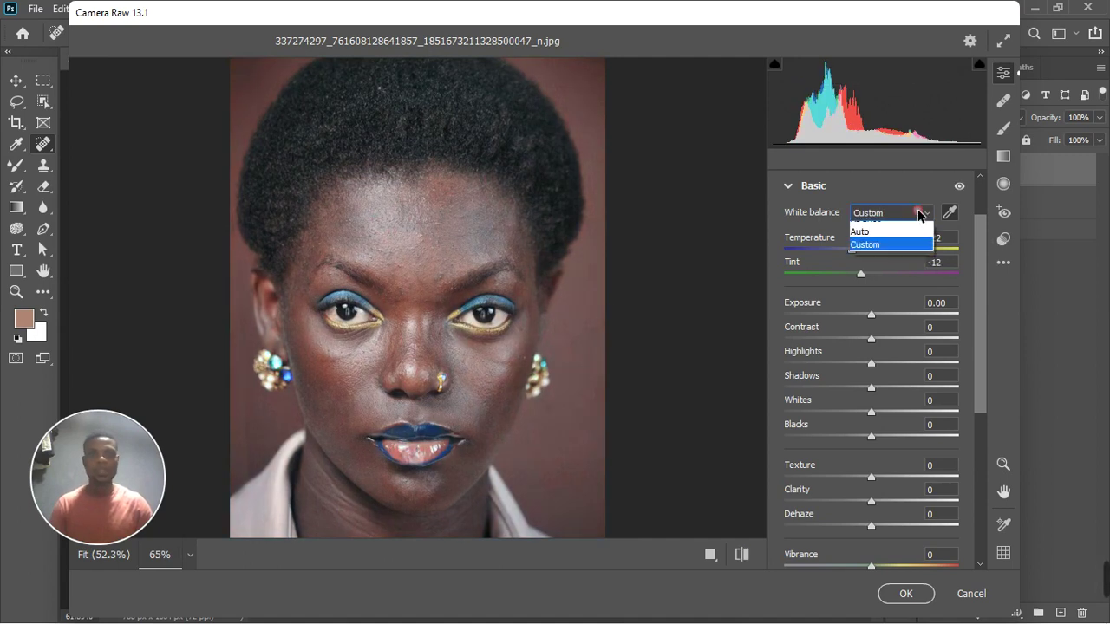
click(888, 242)
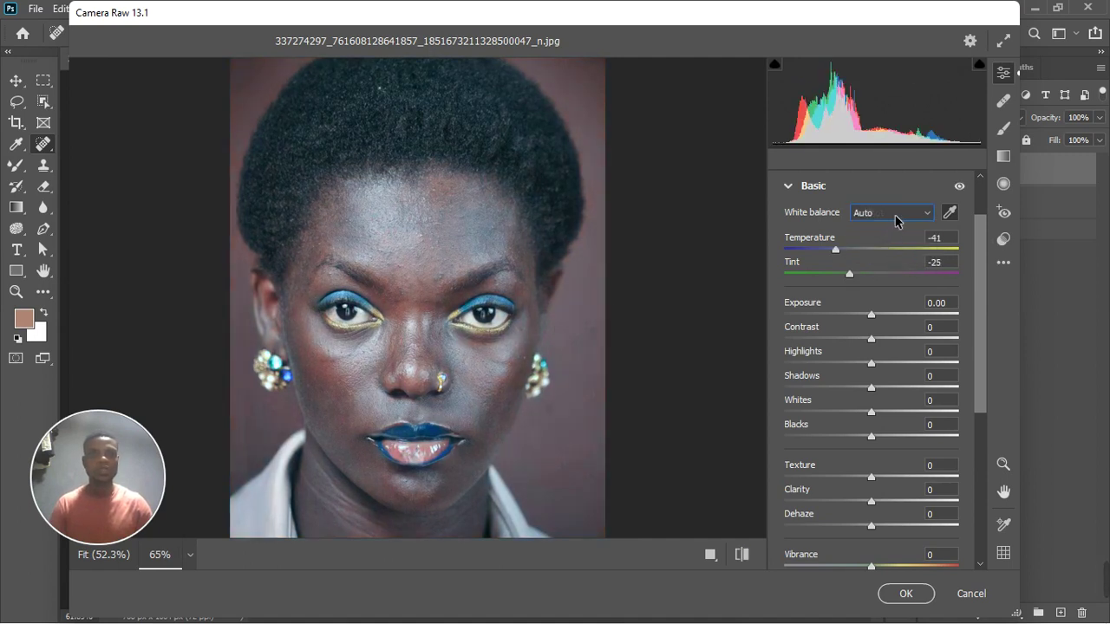
click(896, 221)
click(896, 254)
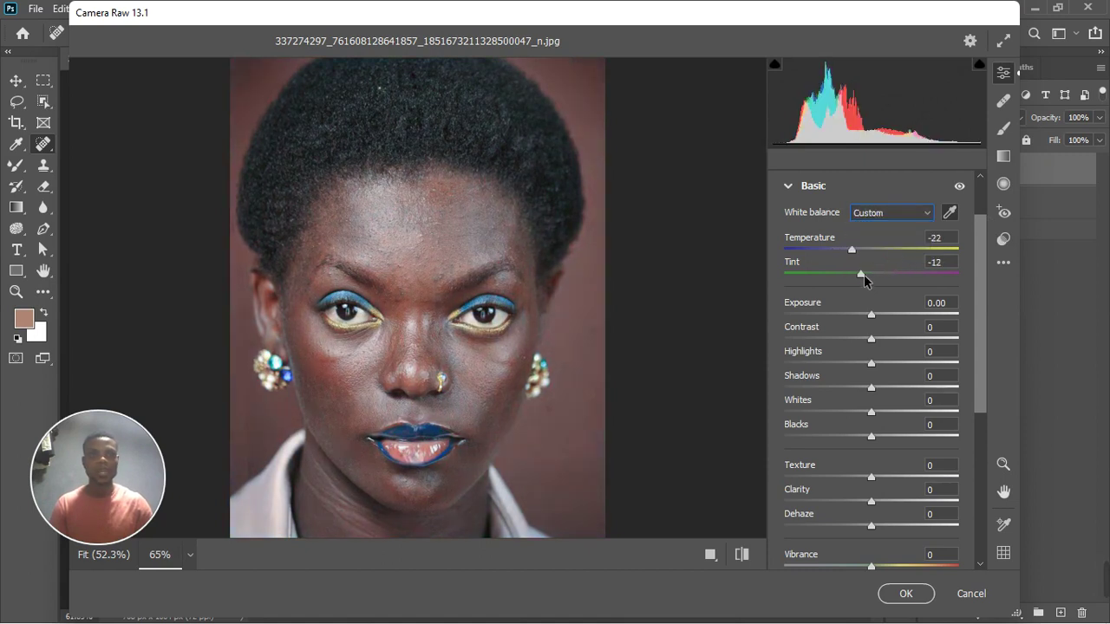
Step: Try a Tint of -2, undo it, and set the Temperature to -8
drag(867, 277, 872, 275)
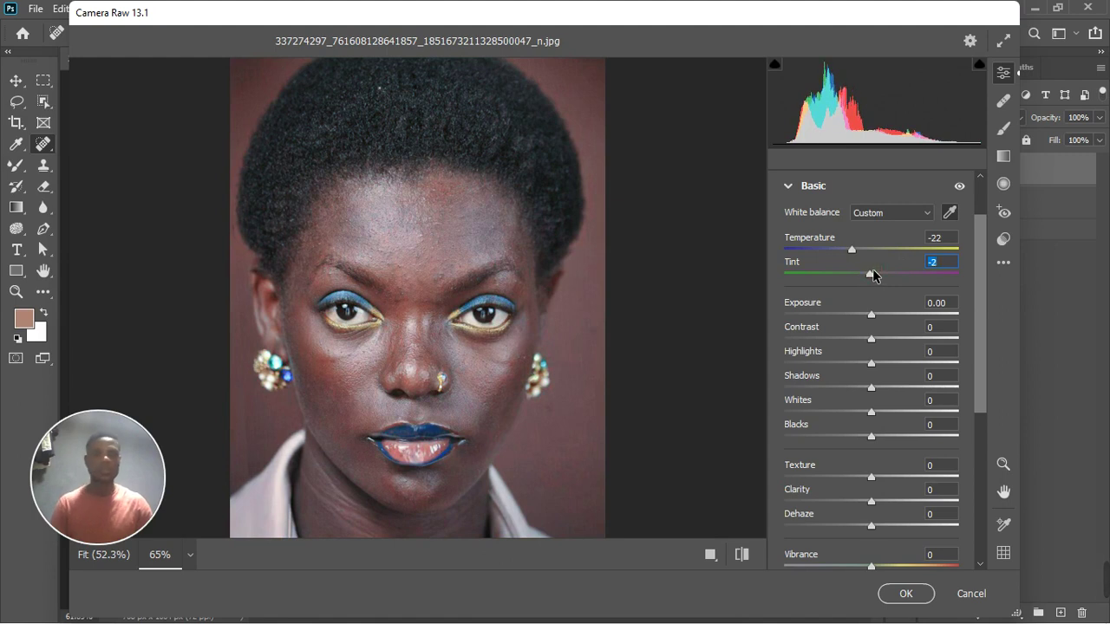
key(ctrl+z)
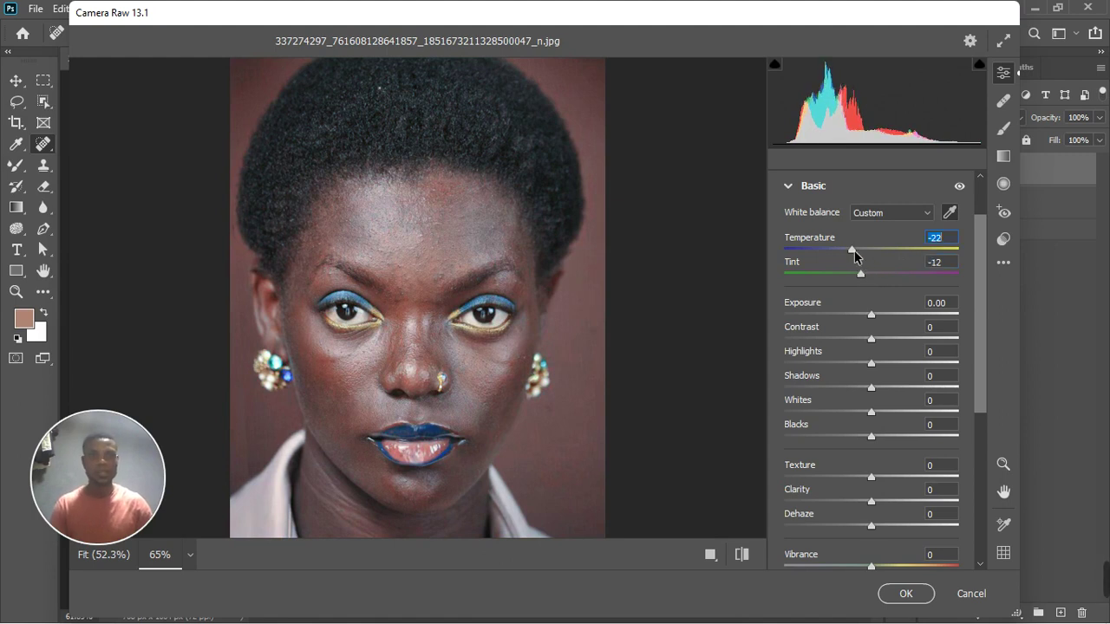
drag(858, 252, 867, 250)
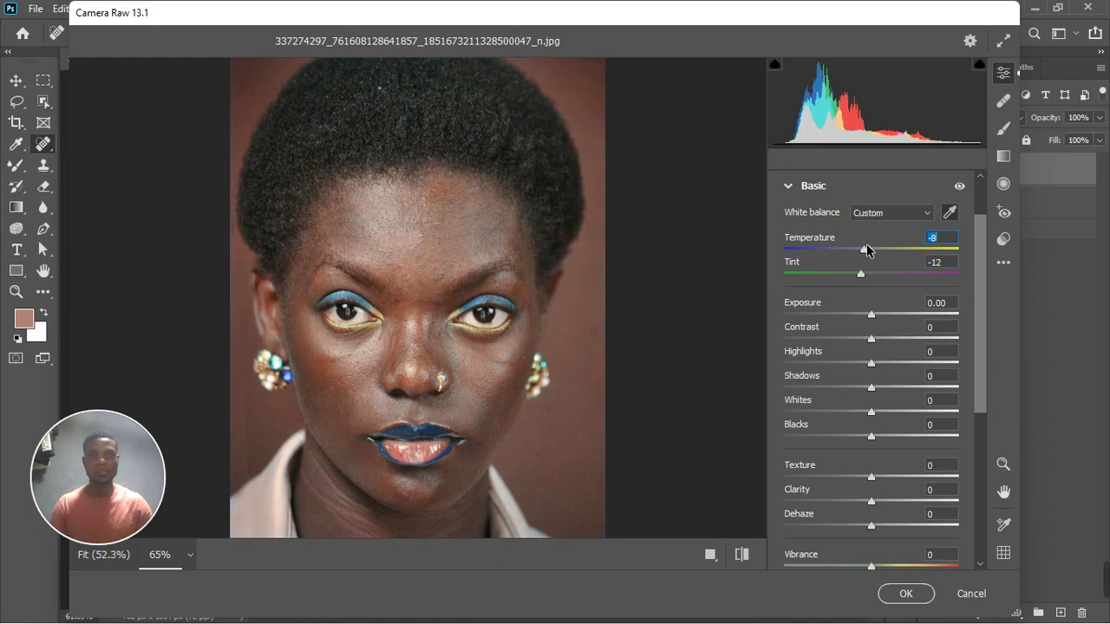
Step: Compare the white balance correction with the original using the side-by-side before and after view, and switch to the next comparison layout
scroll(543, 326, down, 2)
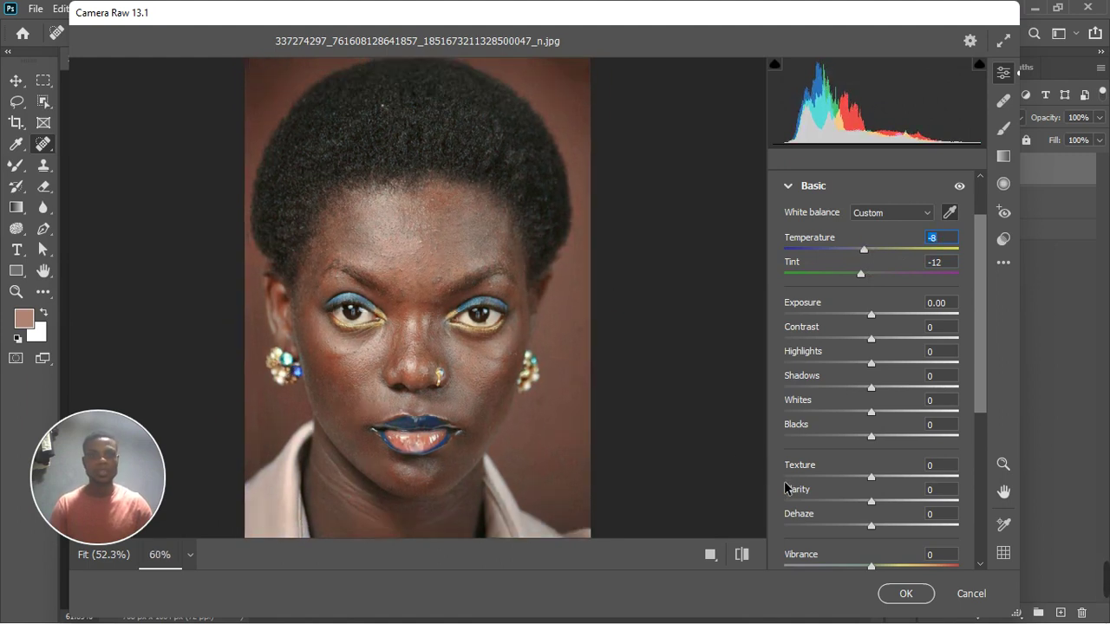
click(708, 559)
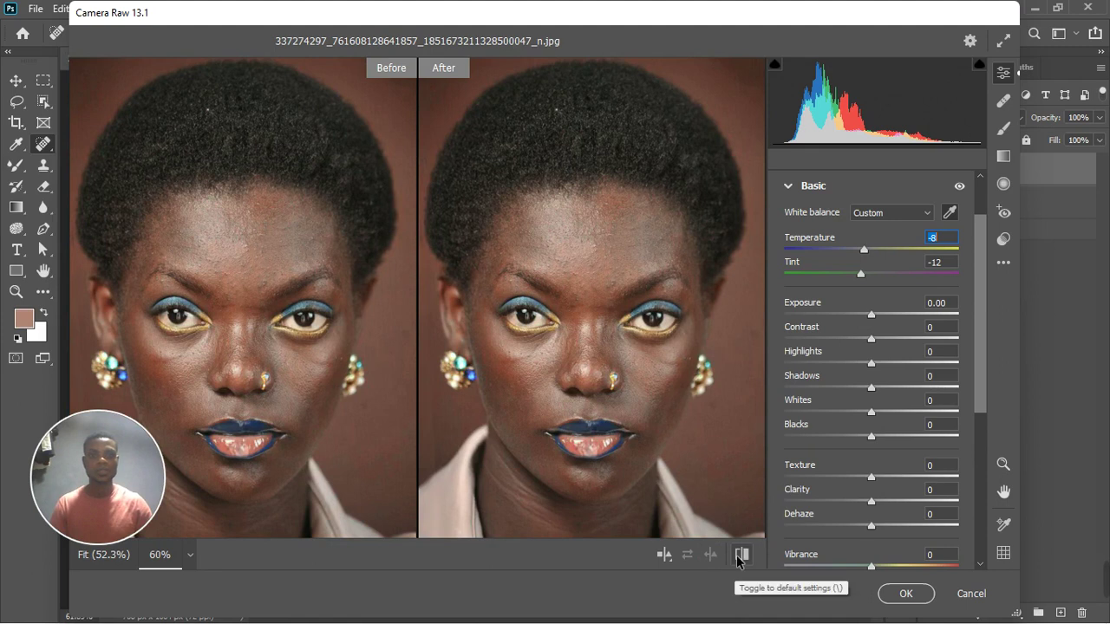
click(665, 556)
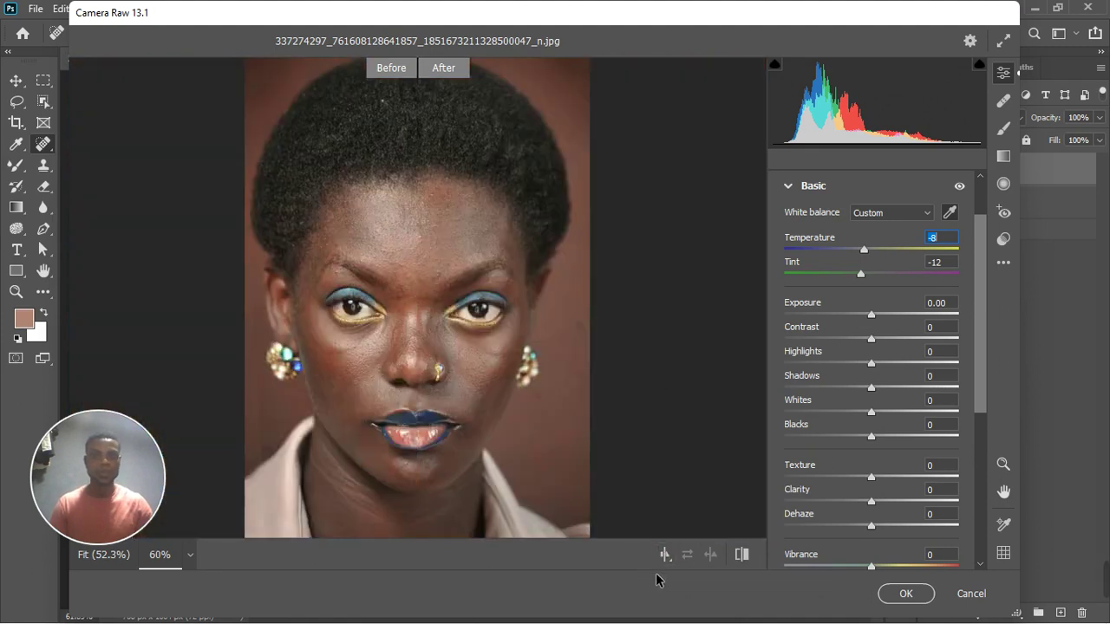
Step: Compare the portrait's before and after versions in the split views, ending in the single view
click(665, 559)
click(665, 559)
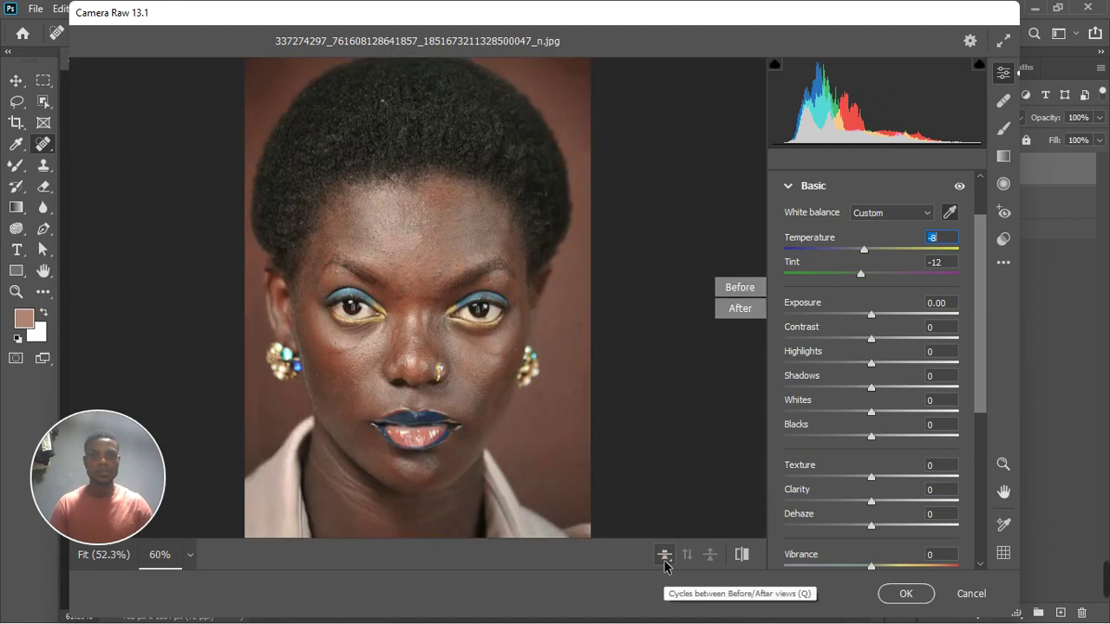
click(665, 559)
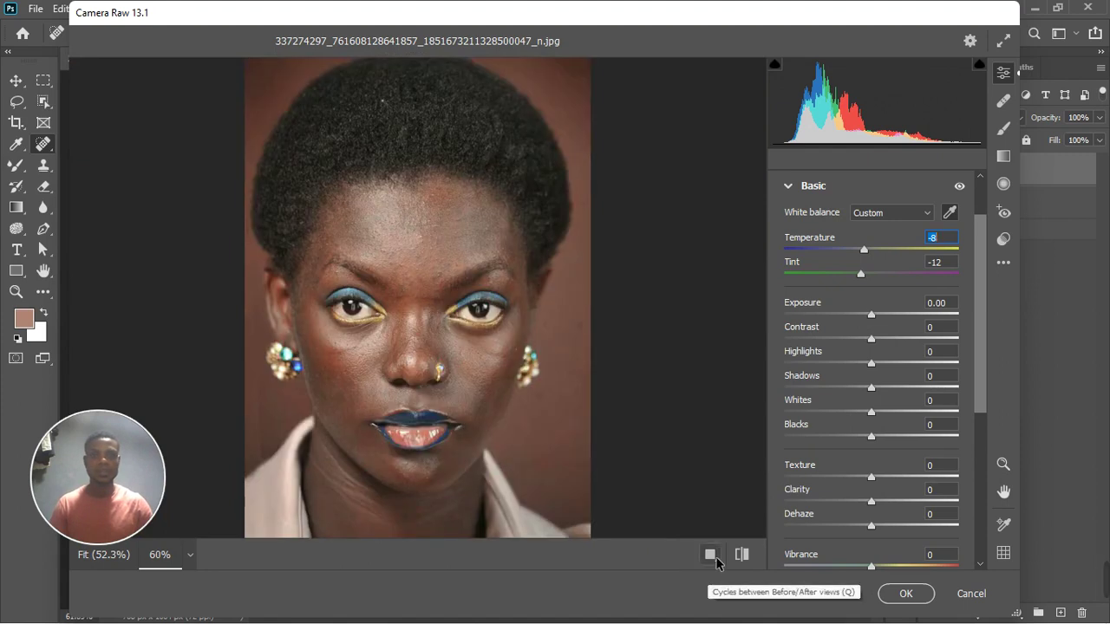
scroll(404, 329, down, 1)
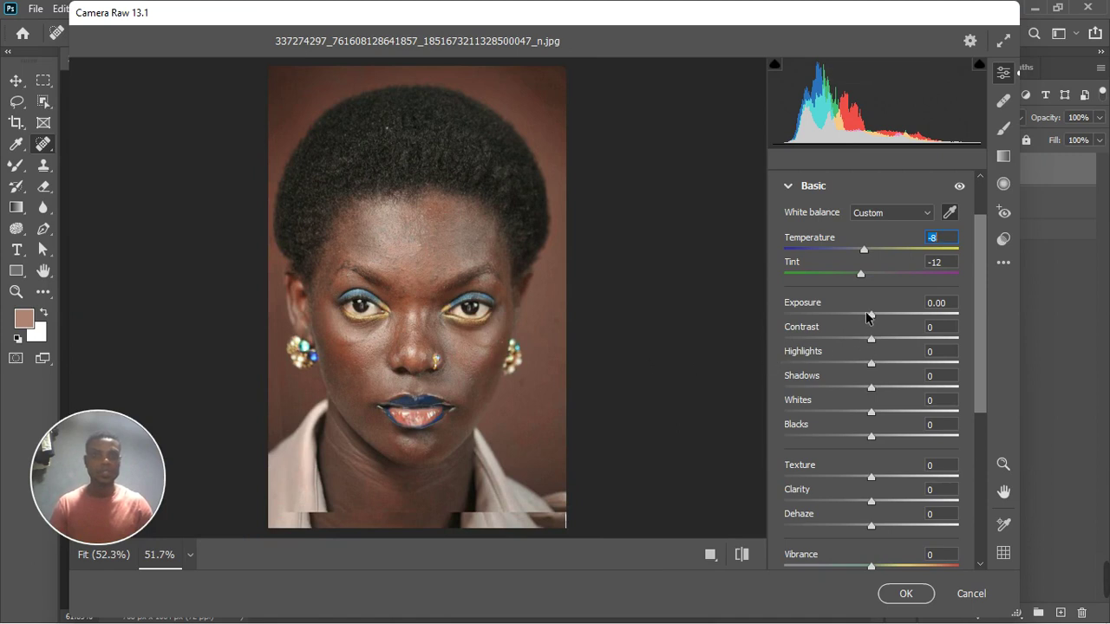
Step: Set the portrait's Highlights to +13, Whites to -10, Shadows to +18 and Blacks to -15
drag(872, 362, 883, 367)
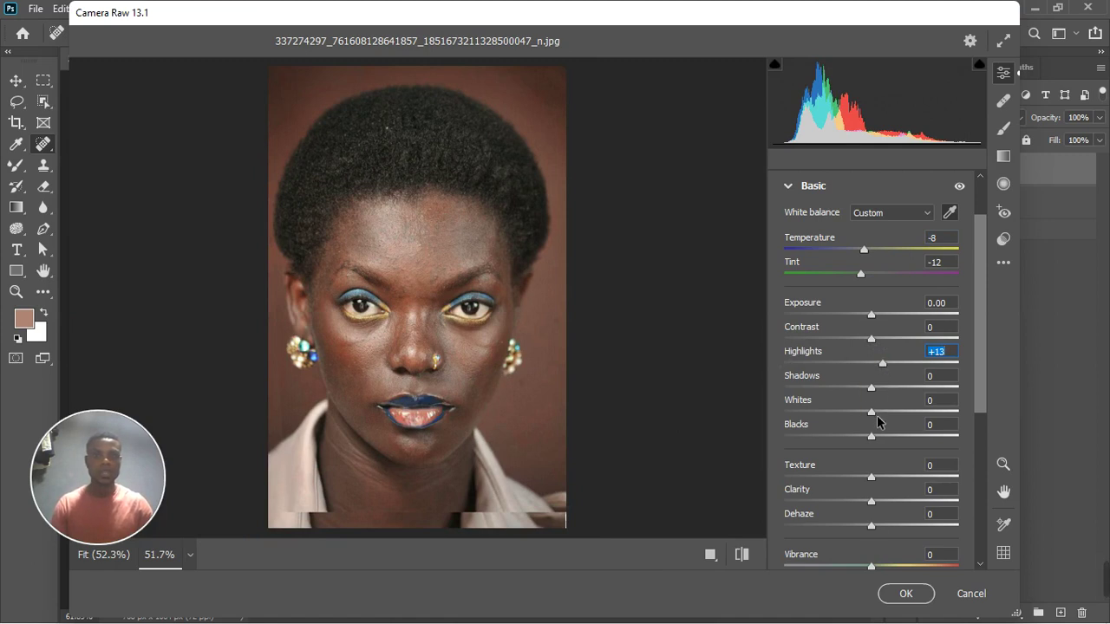
drag(871, 416, 861, 415)
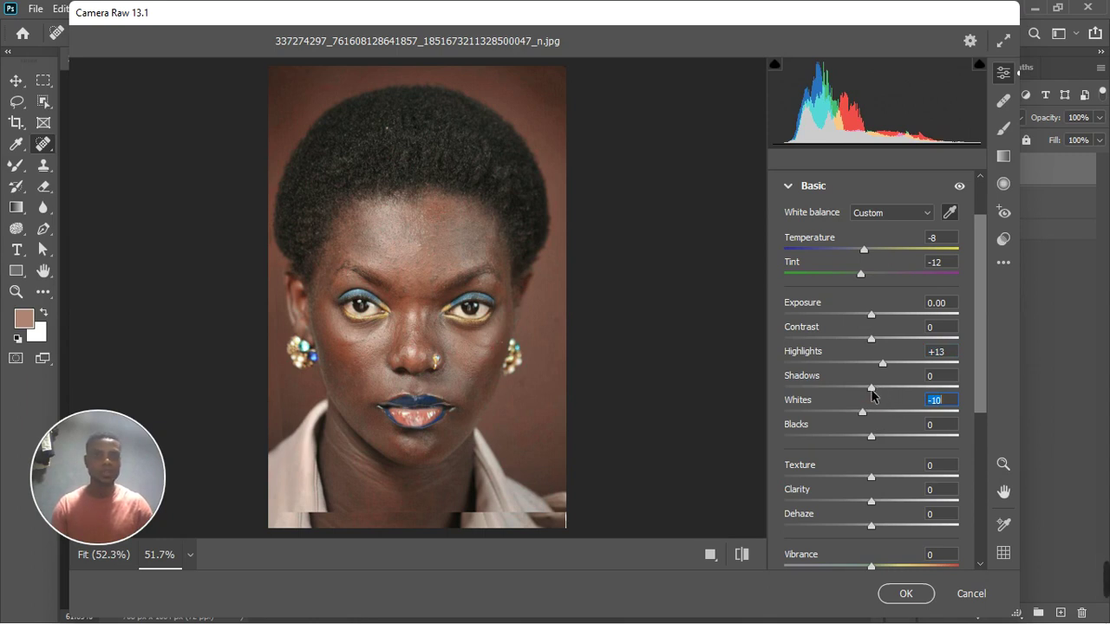
drag(870, 390, 887, 392)
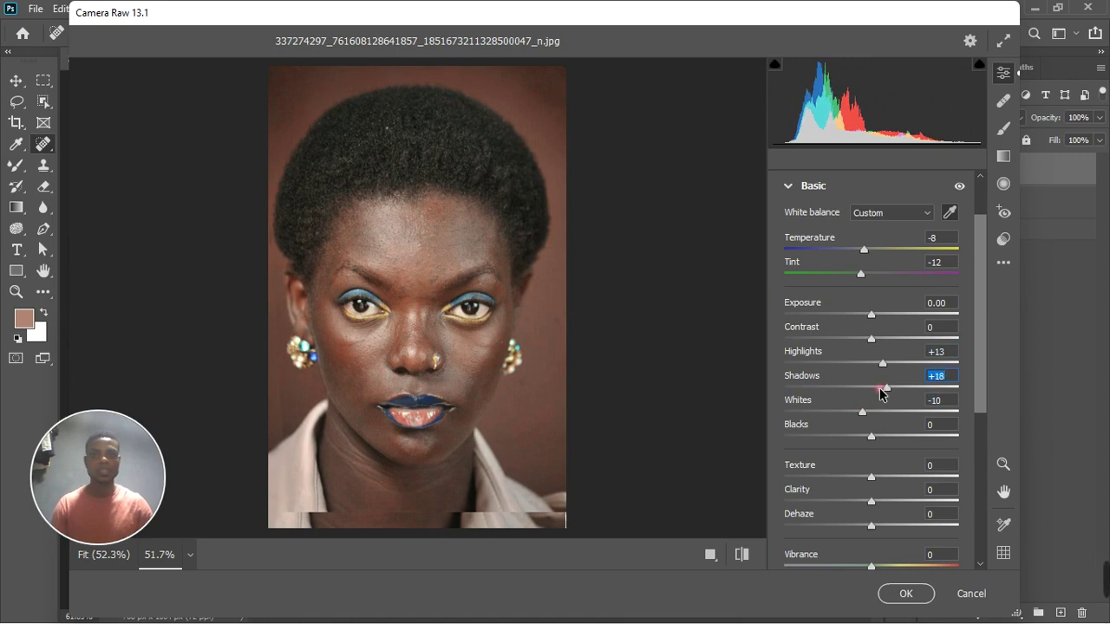
drag(872, 442, 858, 445)
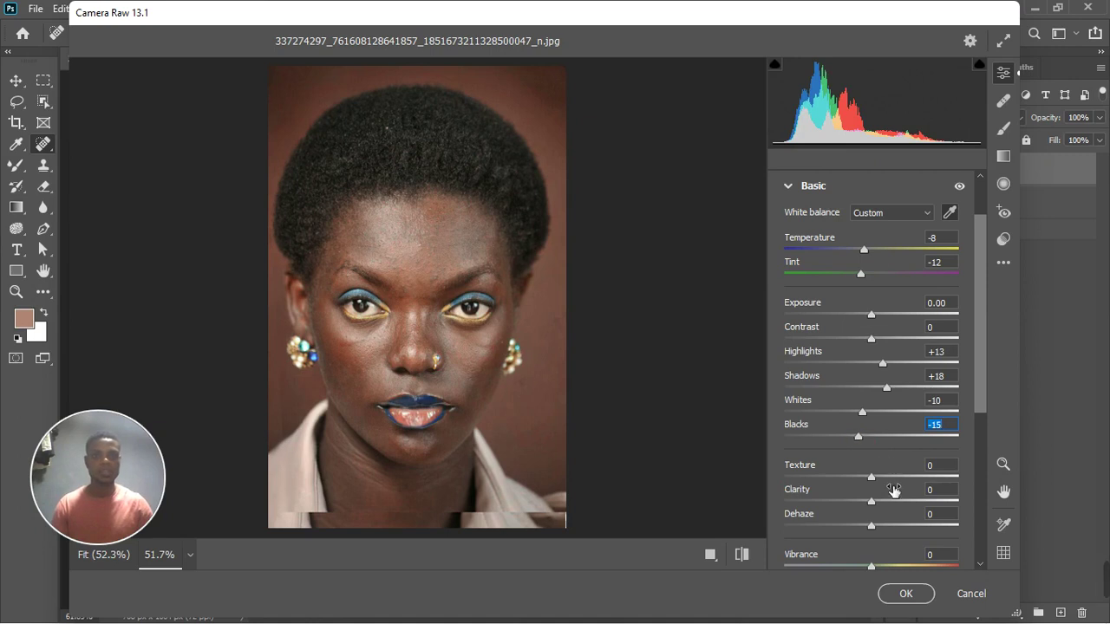
Step: Set Texture to +2 and apply the Camera Raw adjustments to the portrait layer
drag(873, 476, 871, 476)
scroll(862, 472, down, 6)
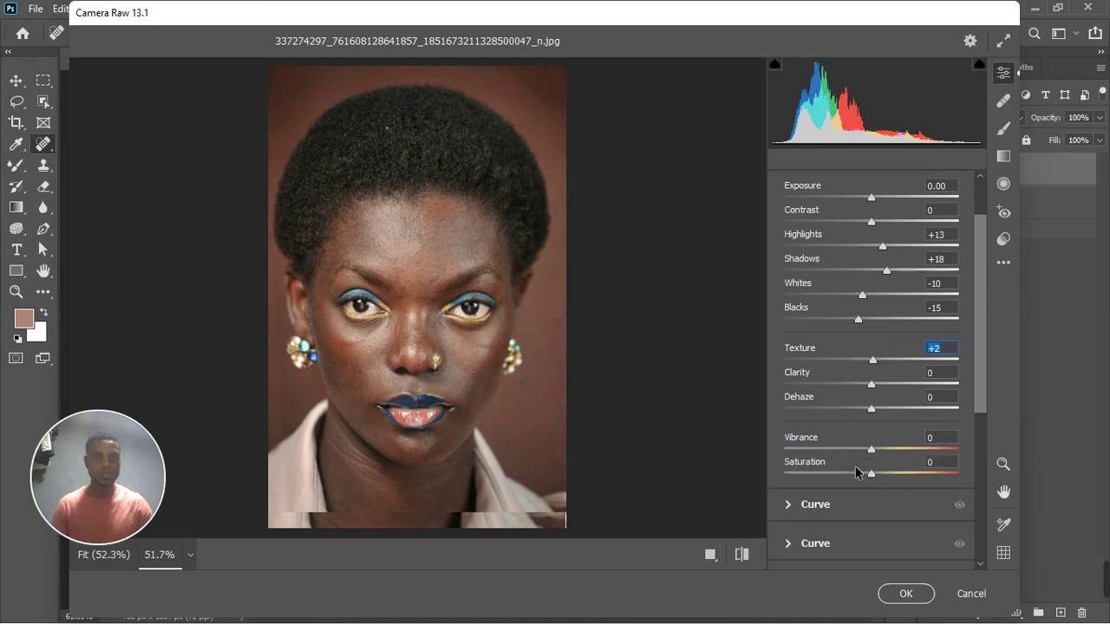
scroll(858, 460, up, 1)
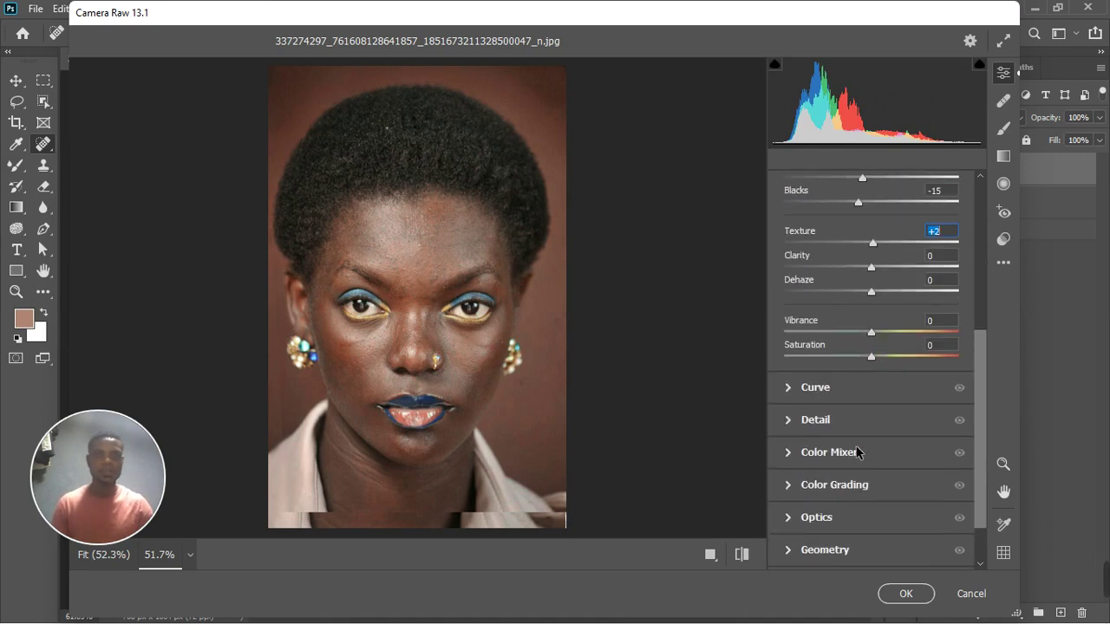
scroll(856, 452, down, 2)
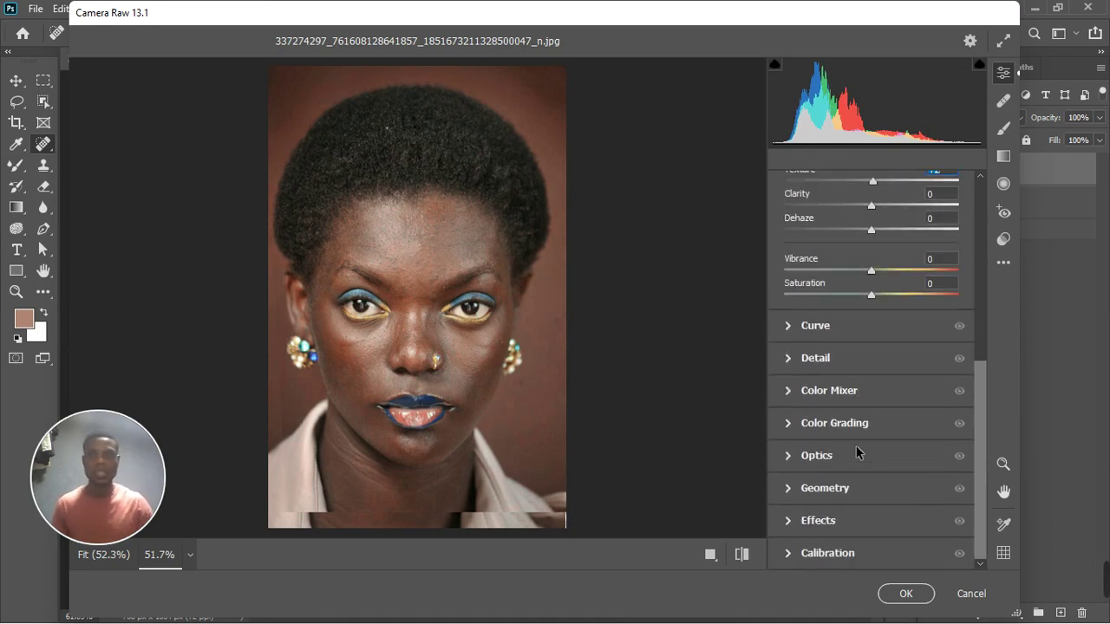
click(906, 594)
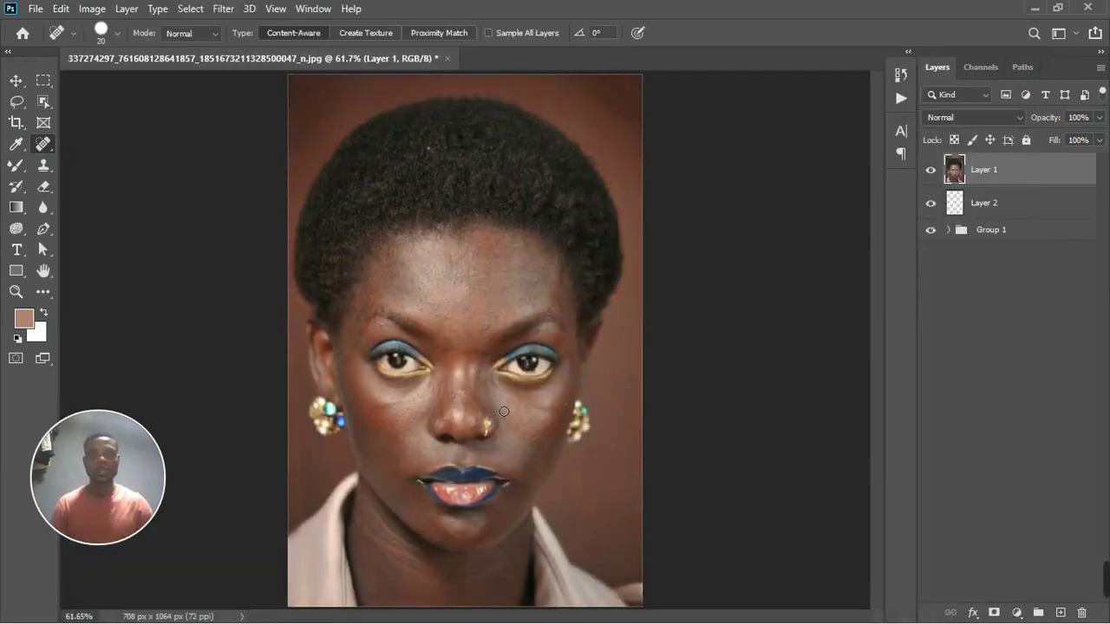
Step: Add a Hue/Saturation adjustment layer above Layer 1, leaving its settings at their defaults
scroll(504, 411, down, 1)
scroll(443, 392, up, 9)
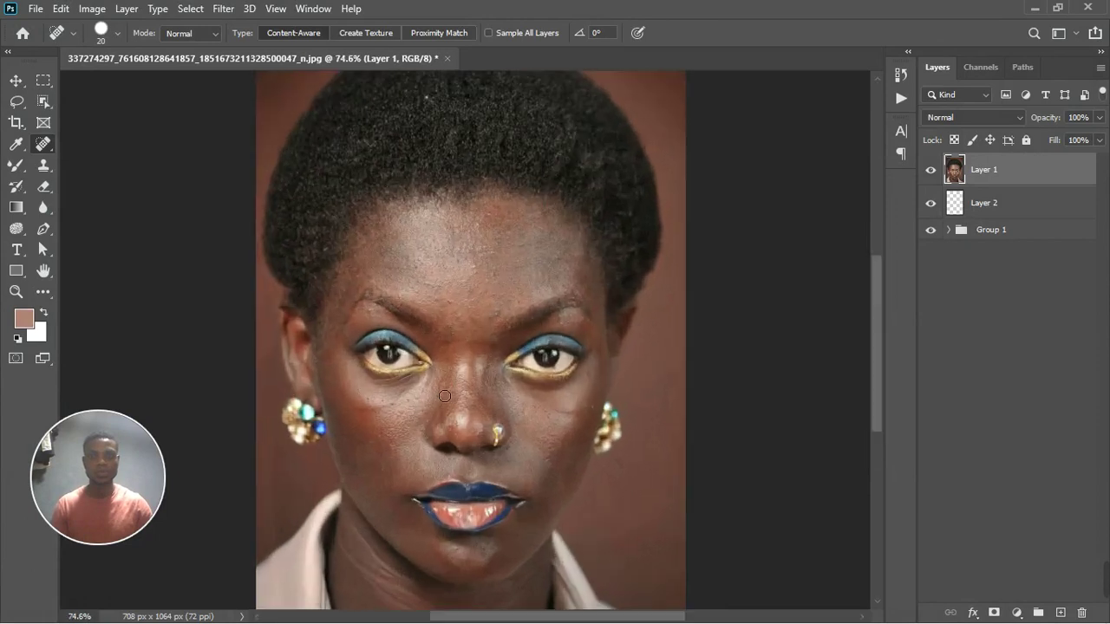
scroll(445, 398, down, 5)
scroll(449, 373, down, 2)
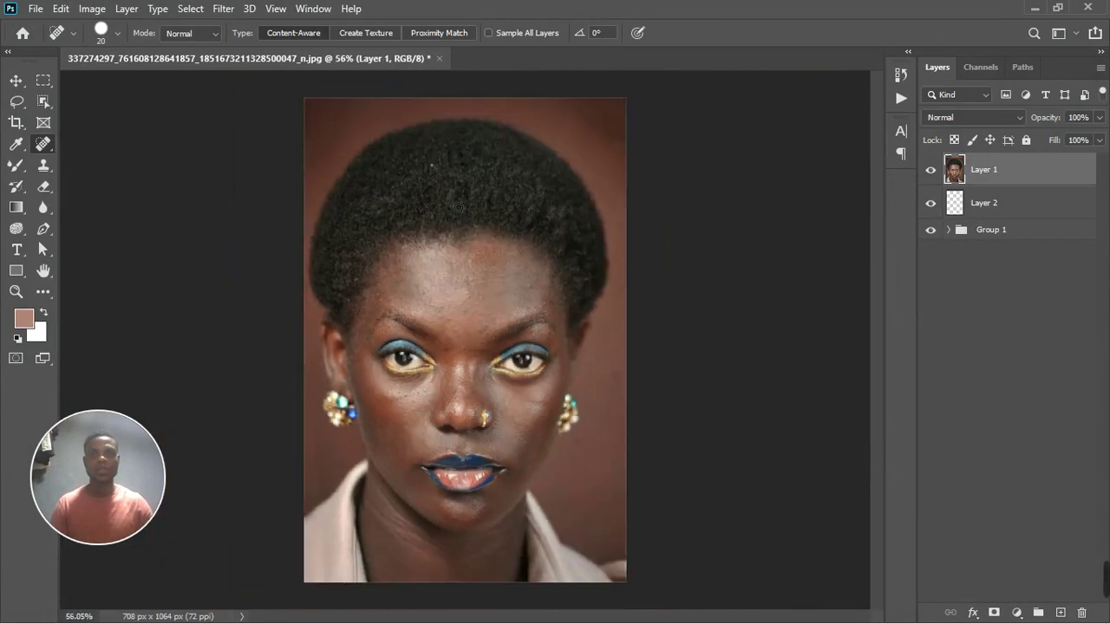
click(1017, 612)
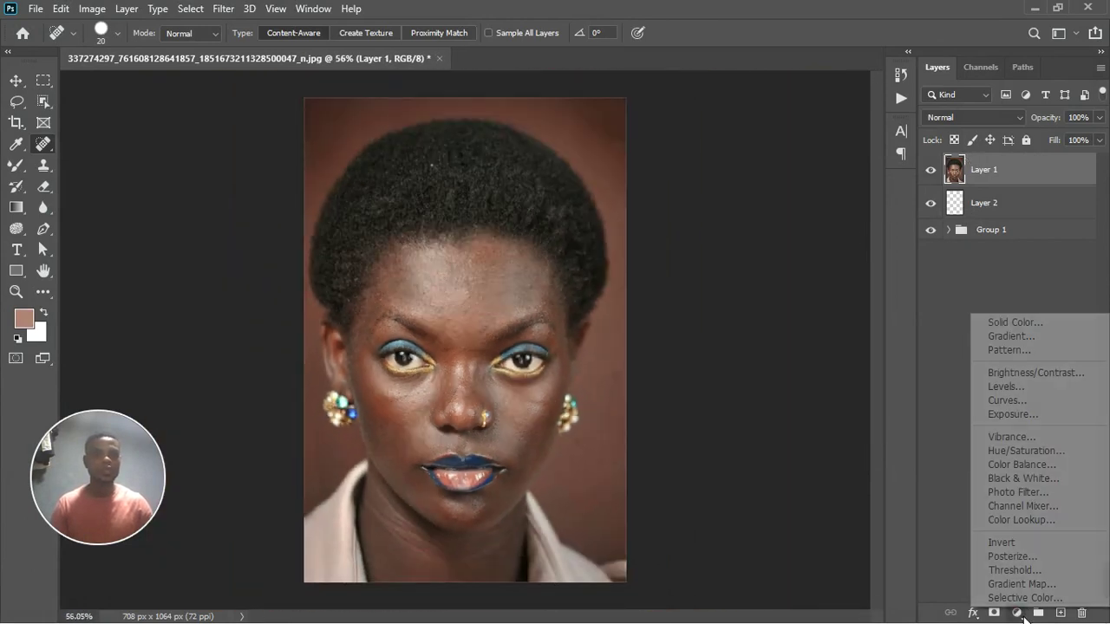
click(1028, 451)
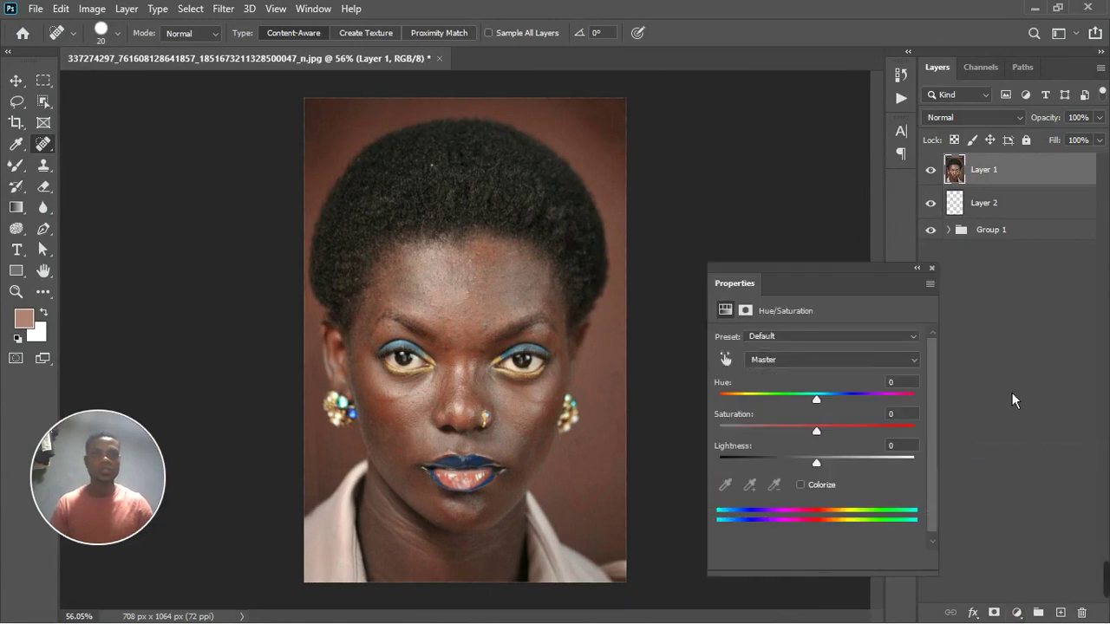
click(933, 268)
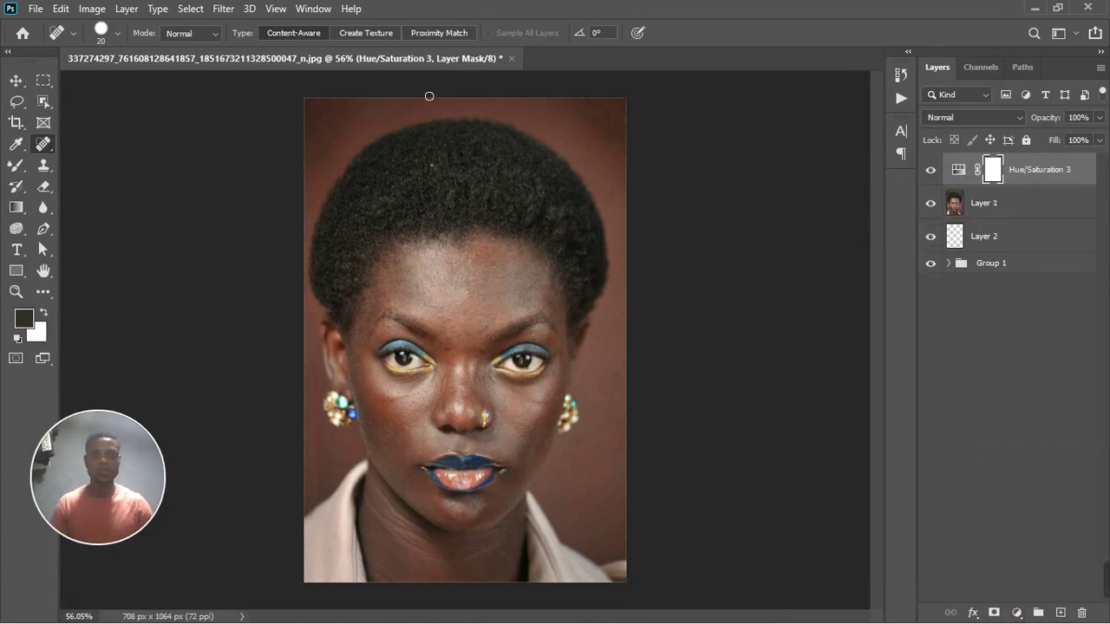
Step: Start a Color Range selection and sample dark tones all over the hair, adding each one to the sampled colors
click(224, 10)
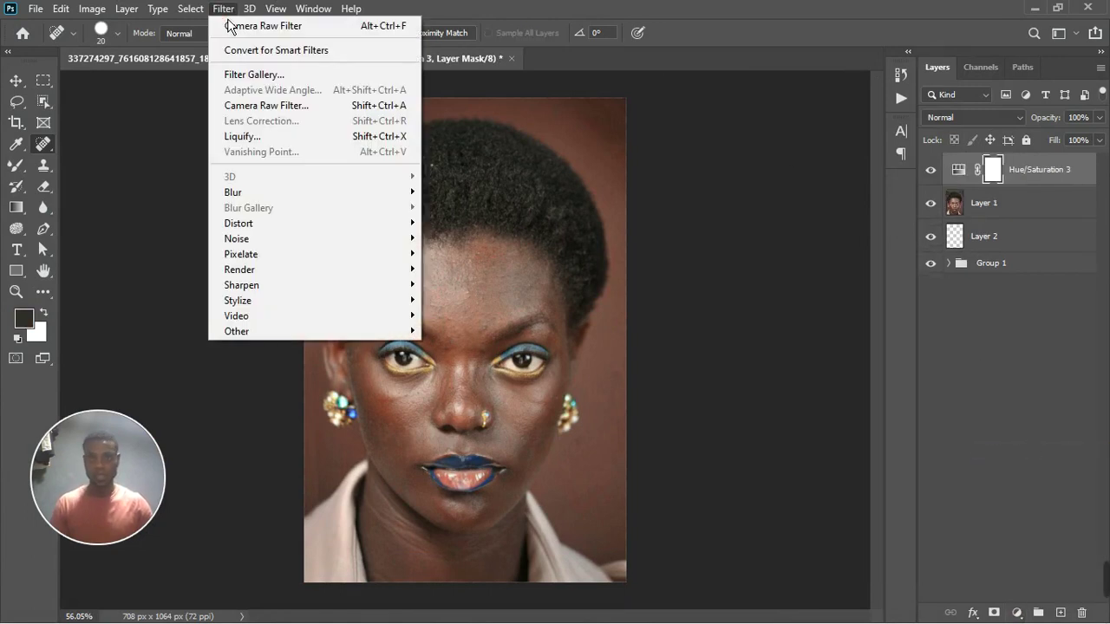
key(Left)
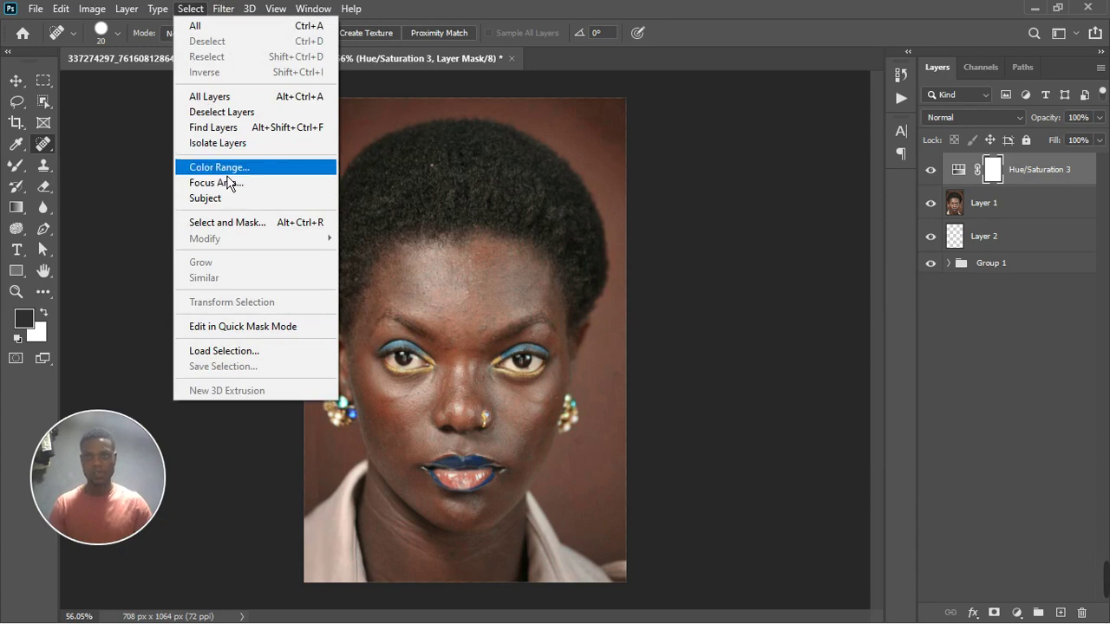
click(227, 172)
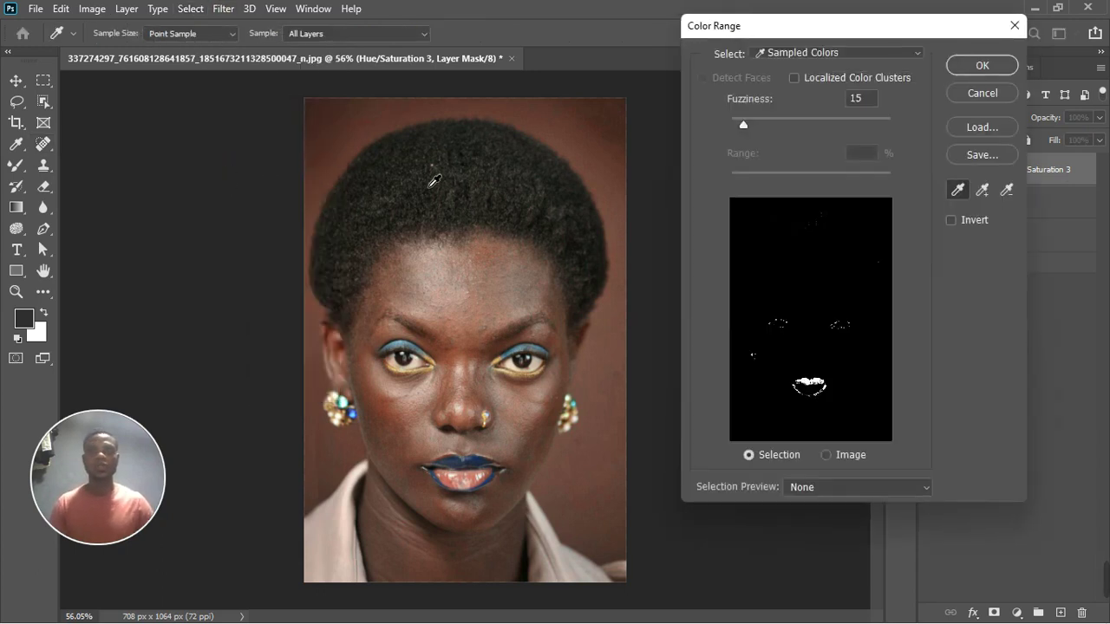
click(413, 186)
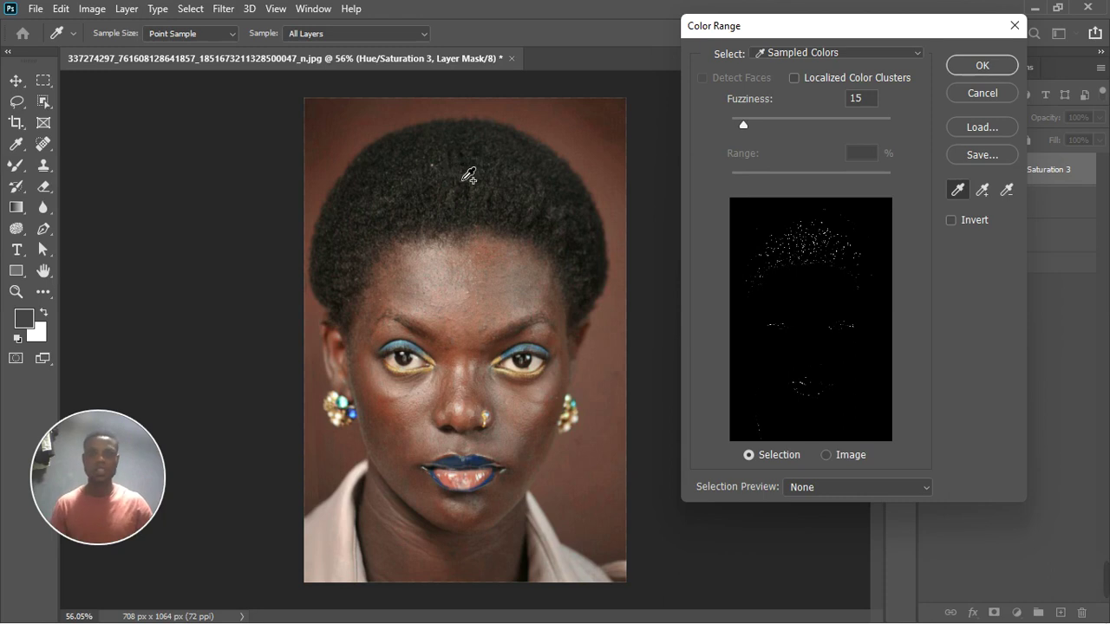
shift+click(509, 195)
shift+click(527, 211)
shift+click(571, 255)
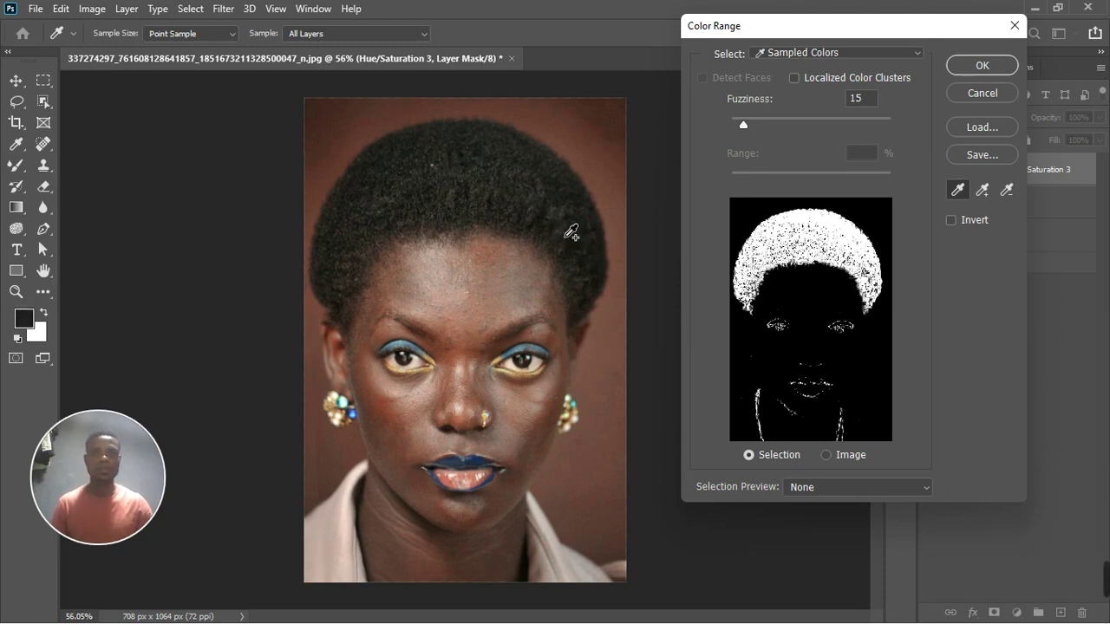
shift+click(562, 240)
shift+click(337, 238)
shift+click(338, 271)
shift+click(343, 306)
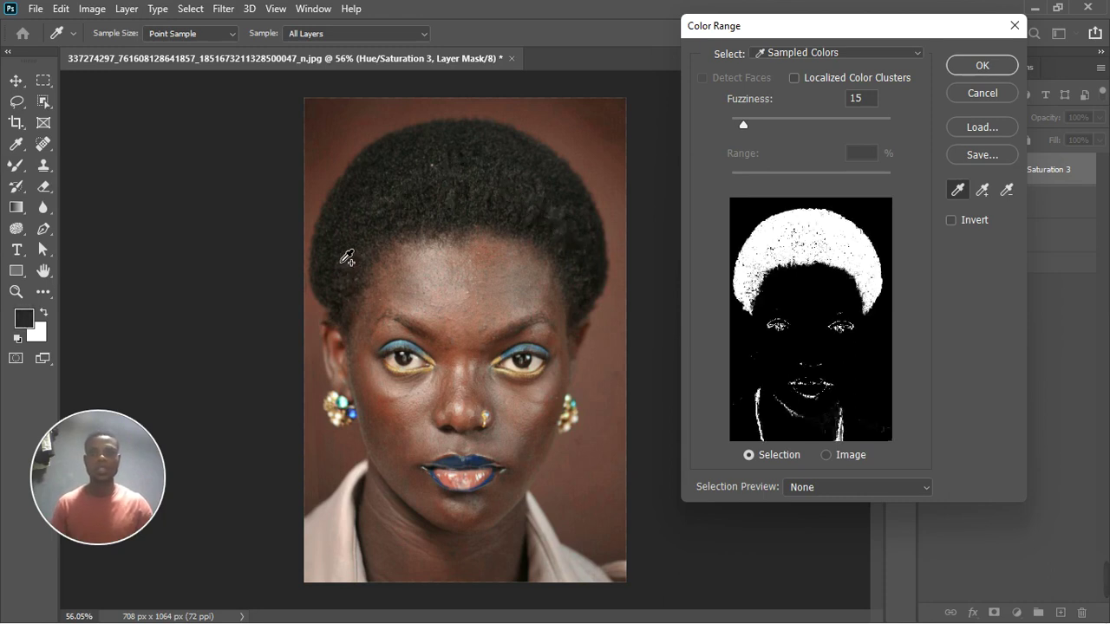
shift+click(347, 258)
shift+click(447, 202)
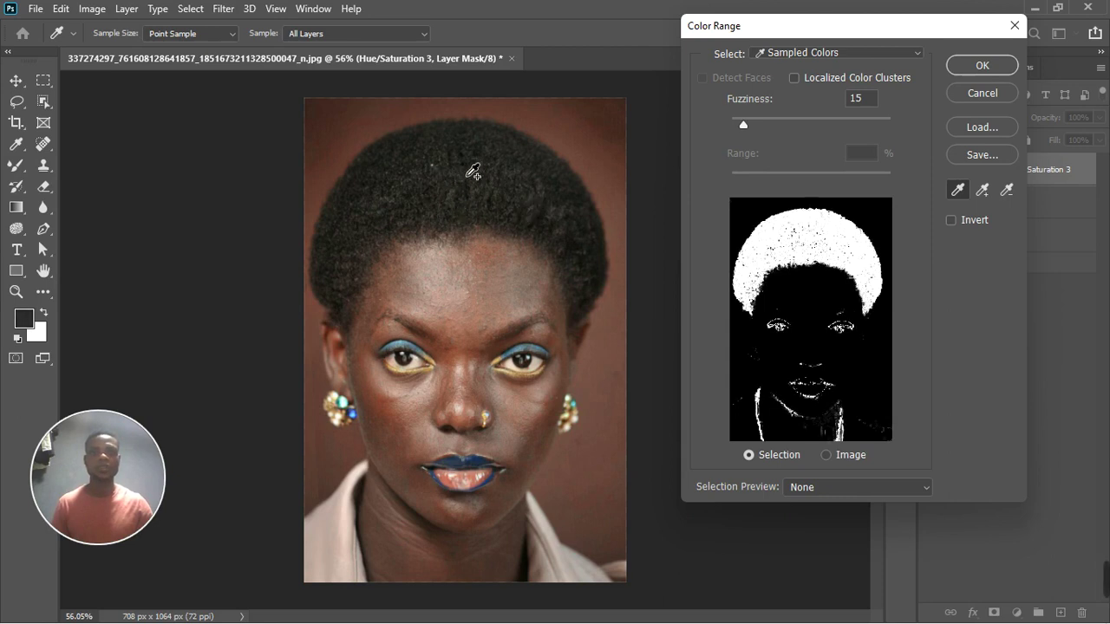
shift+click(539, 223)
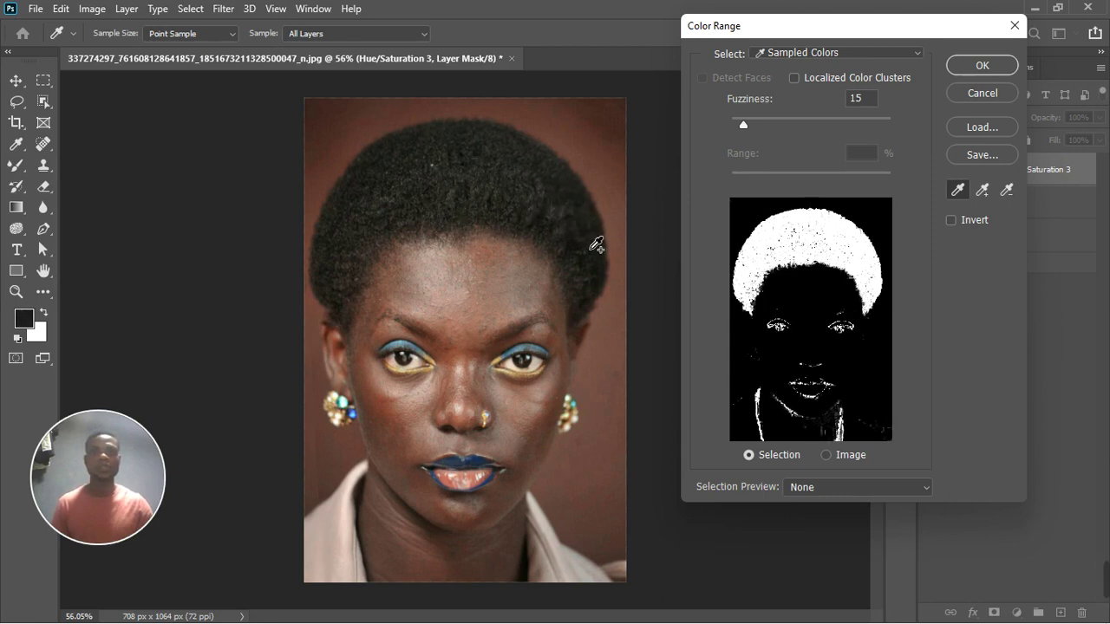
shift+click(590, 290)
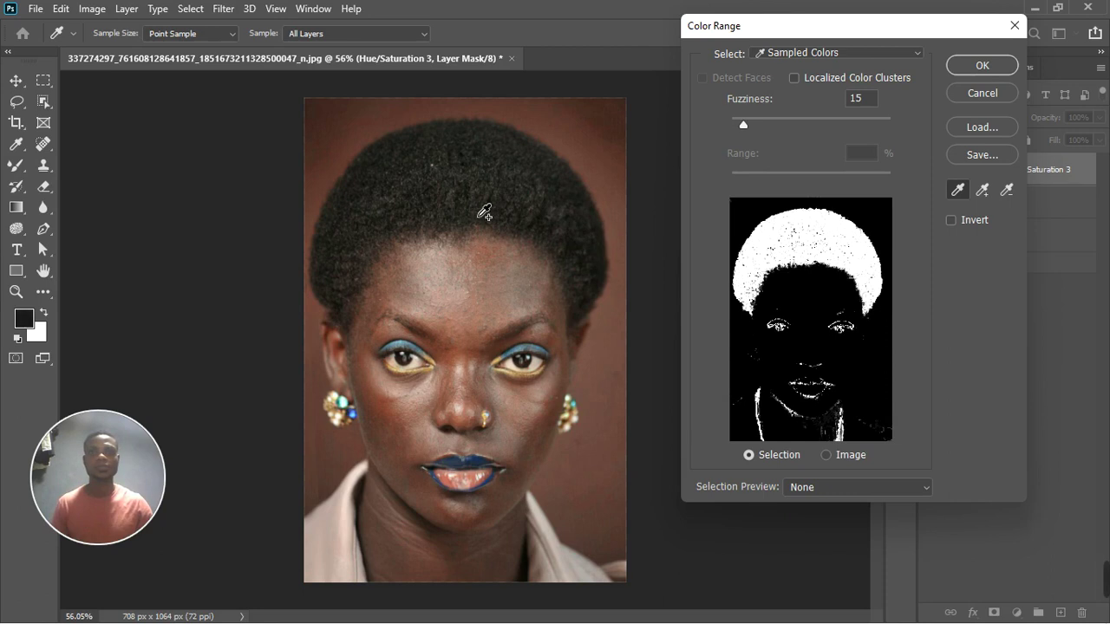
shift+click(383, 243)
Step: Try Color Range fuzziness values of 28, 18 and 26 on the hair selection
drag(743, 126, 753, 134)
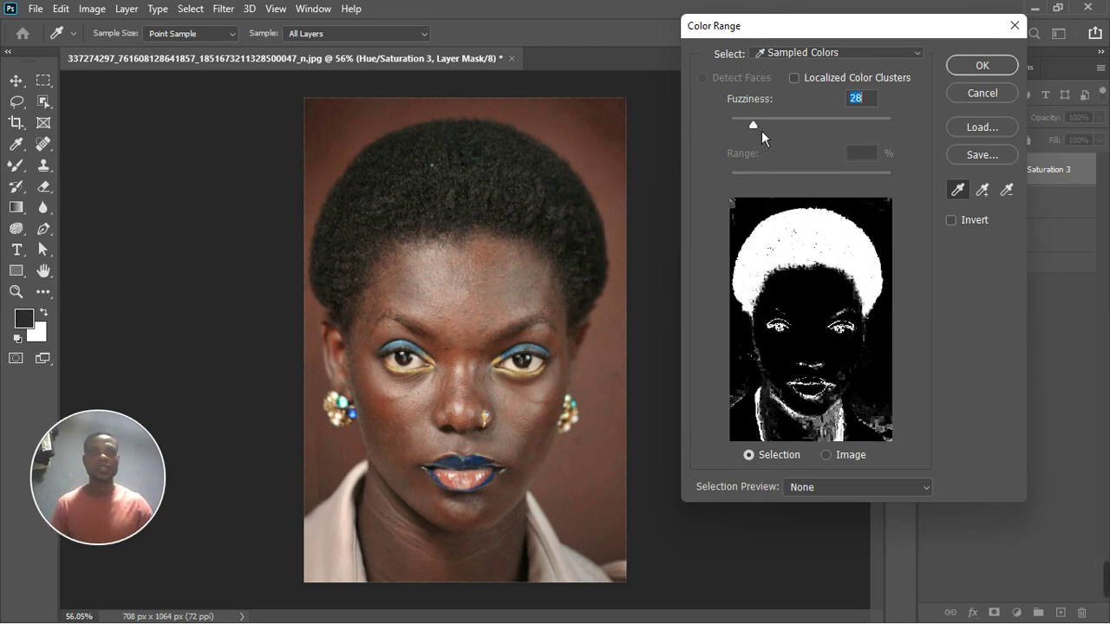
key(Down)
key(Down)
key(Down)
key(Down)
key(Down)
key(Down)
key(Down)
key(Down)
key(Down)
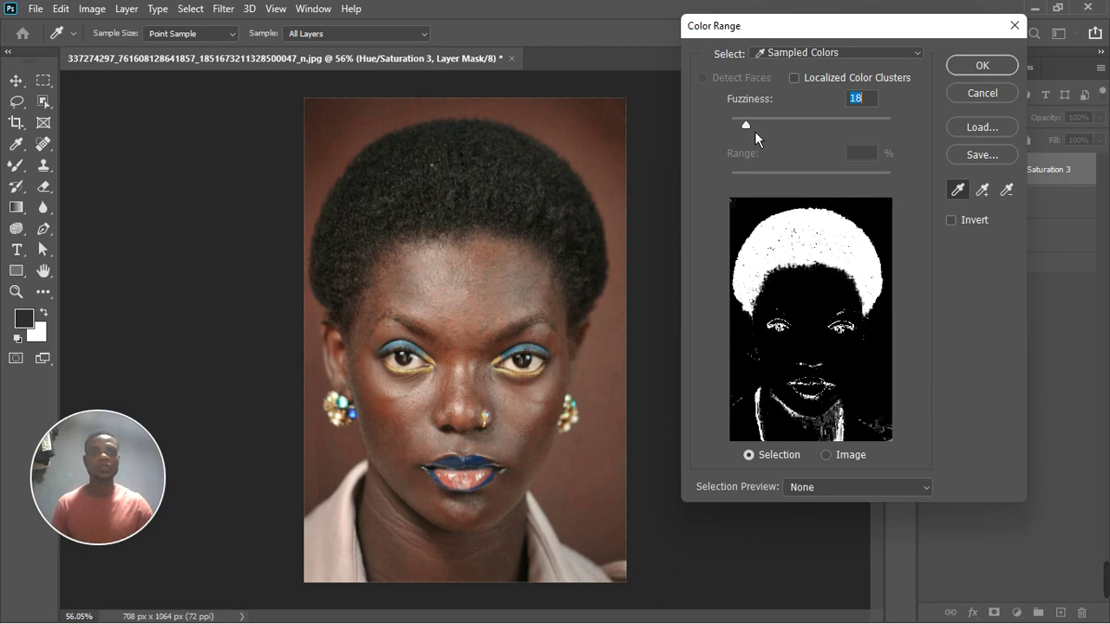
key(Up)
key(Up)
key(Up)
key(Up)
key(Up)
key(Up)
key(Up)
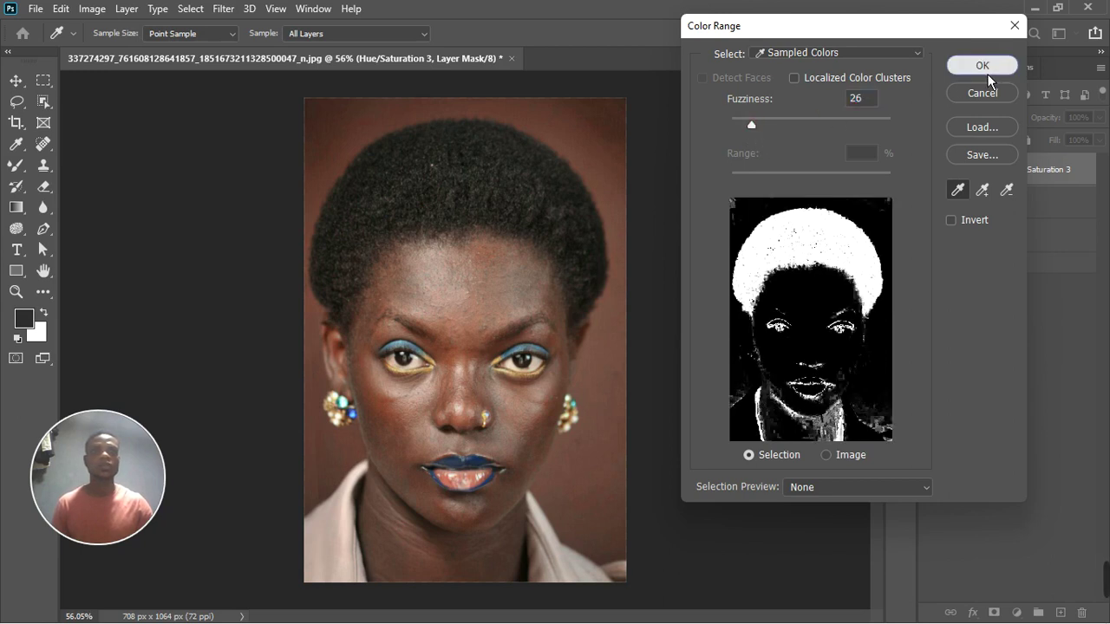
click(870, 102)
text(18)
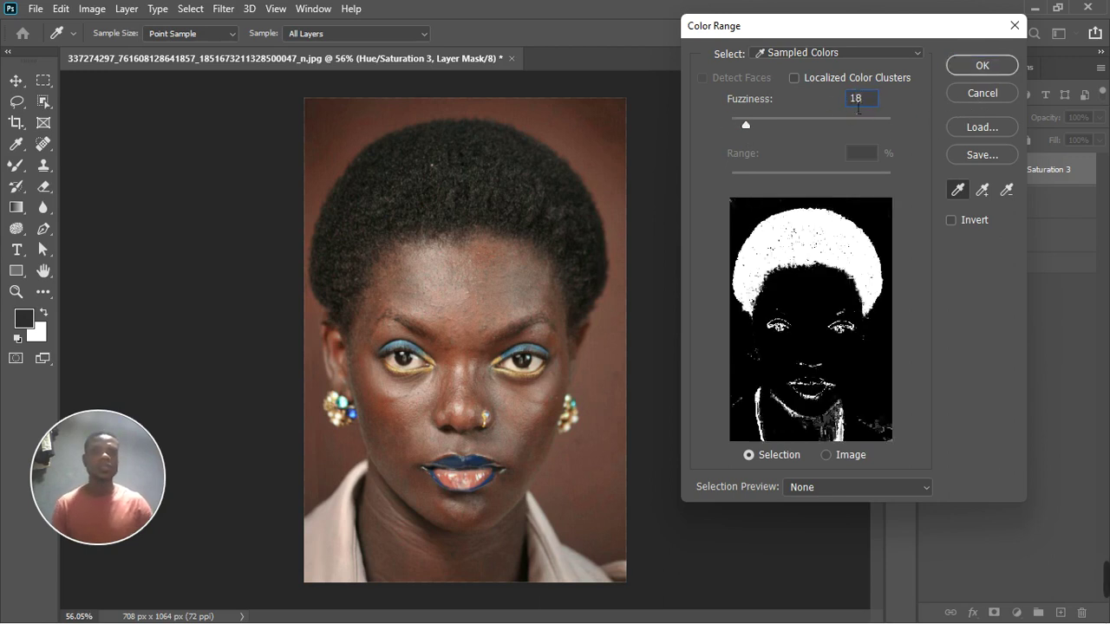
Step: Set the fuzziness to 20 and apply the hair color range to the Hue/Saturation layer mask
drag(876, 104, 817, 108)
text(20)
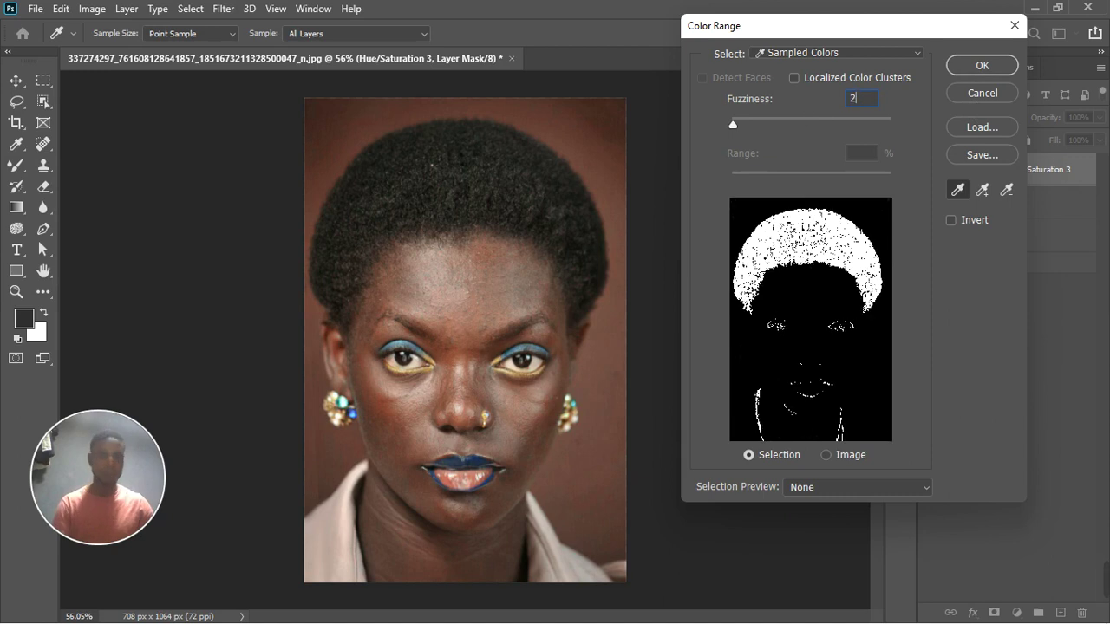
click(983, 66)
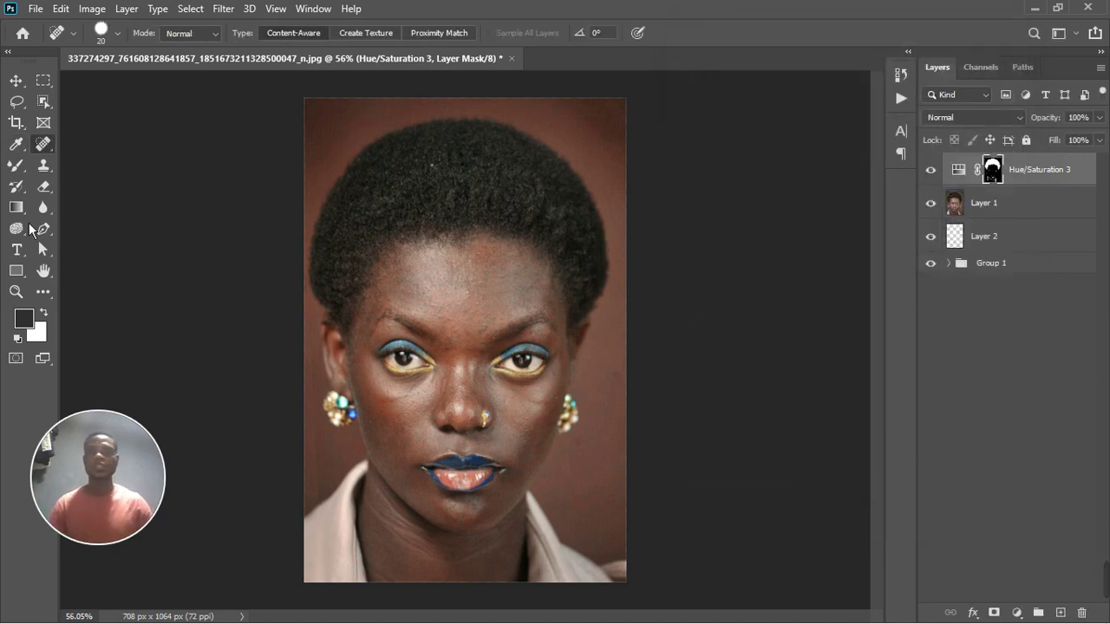
Step: Set the Brush tool to a 200 px size and try a dark gray stroke on the lower part of the Hue/Saturation mask
click(16, 165)
click(83, 165)
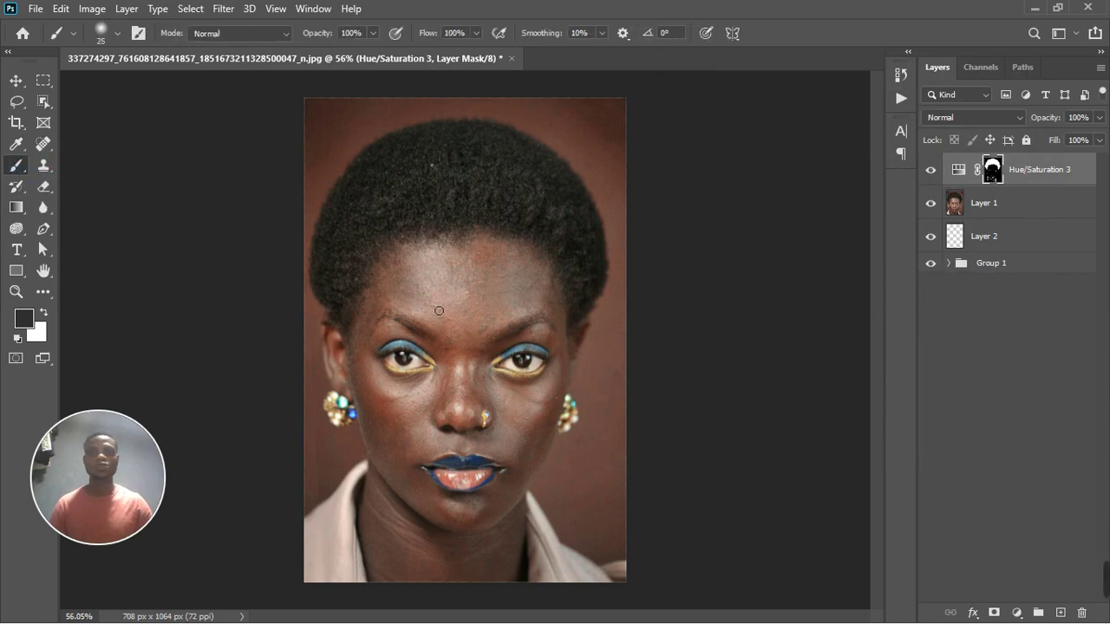
key(bracketright)
key(bracketright)
key(bracketright)
key(bracketright)
key(bracketright)
key(bracketright)
key(bracketright)
key(bracketright)
key(bracketright)
key(bracketright)
key(bracketright)
key(bracketright)
key(bracketright)
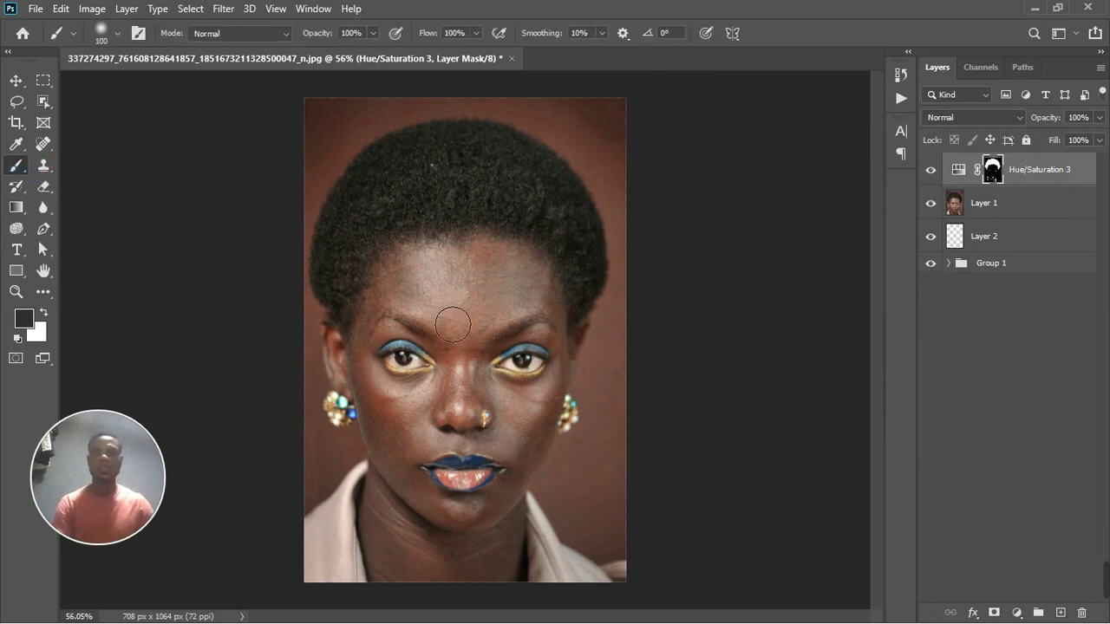
key(bracketright)
key(bracketright)
key(bracketright)
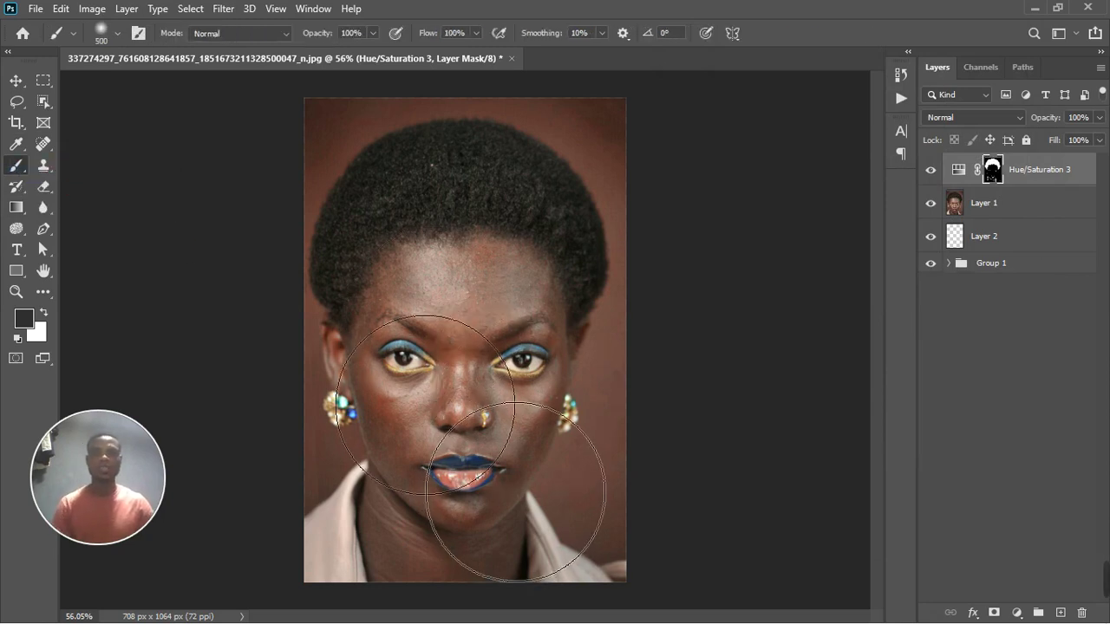
key(bracketleft)
key(bracketleft)
key(bracketleft)
key(bracketleft)
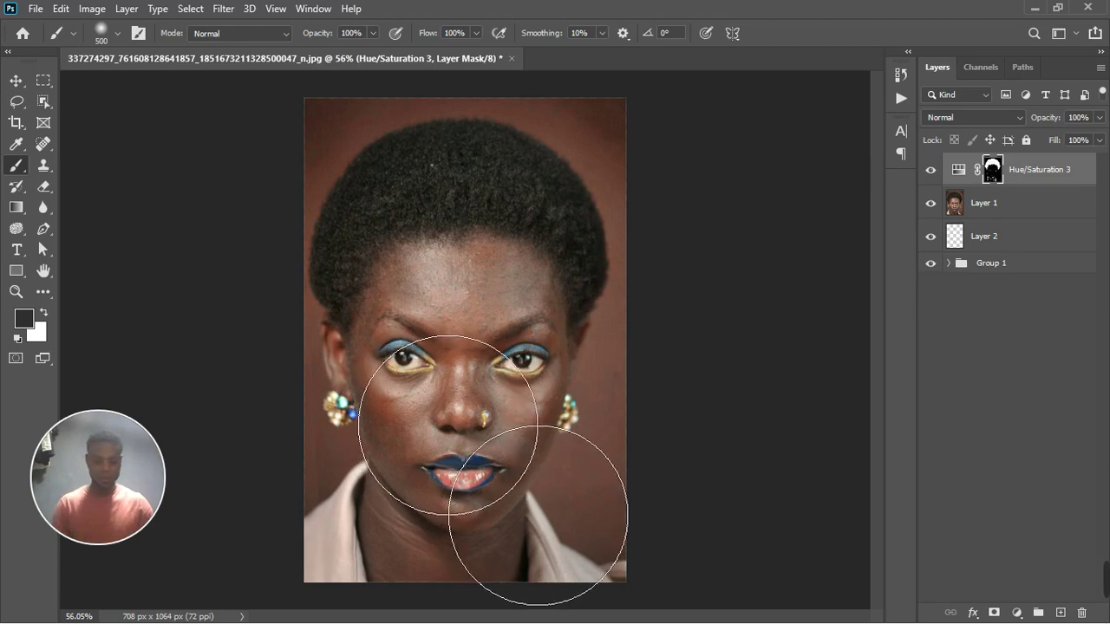
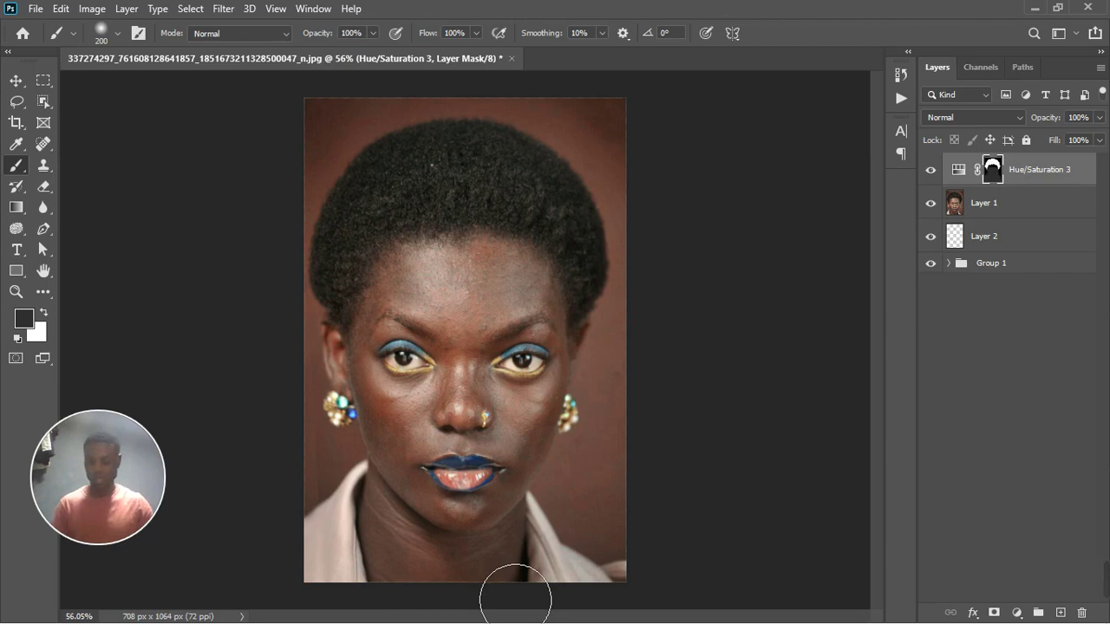
drag(515, 599, 515, 599)
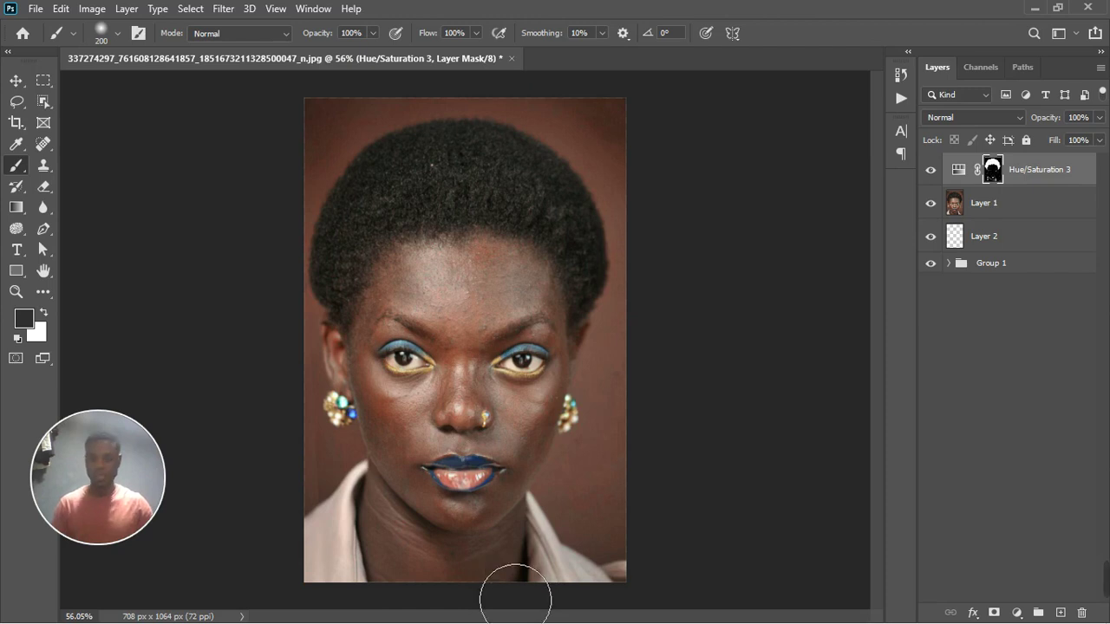
Step: Set the foreground color to pure black, 000000, for painting on the Hue/Saturation mask
click(29, 325)
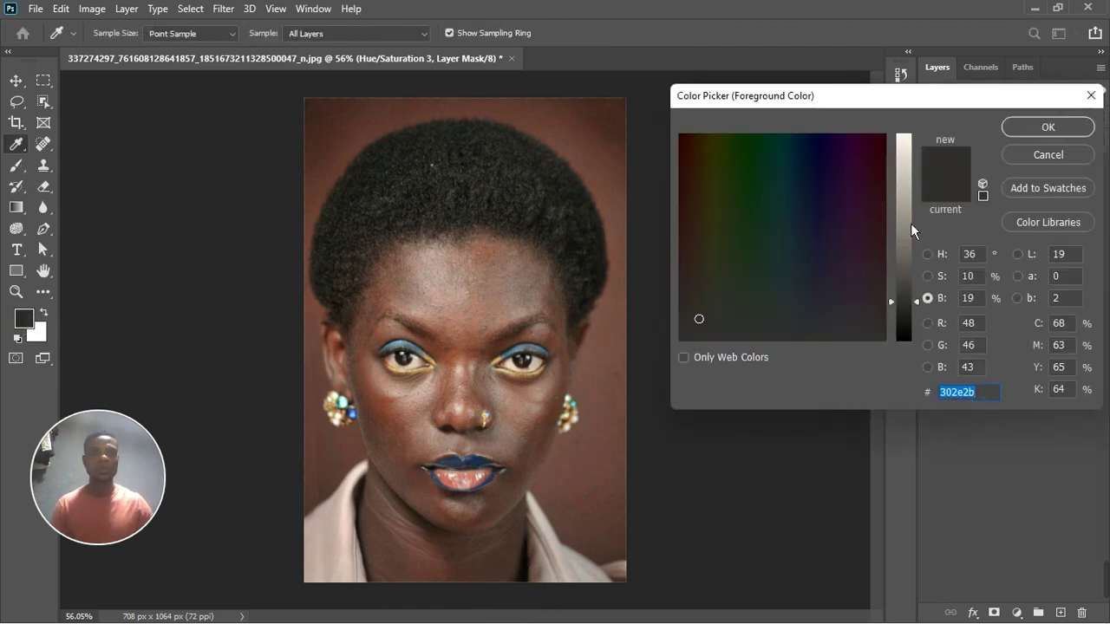
text(000000)
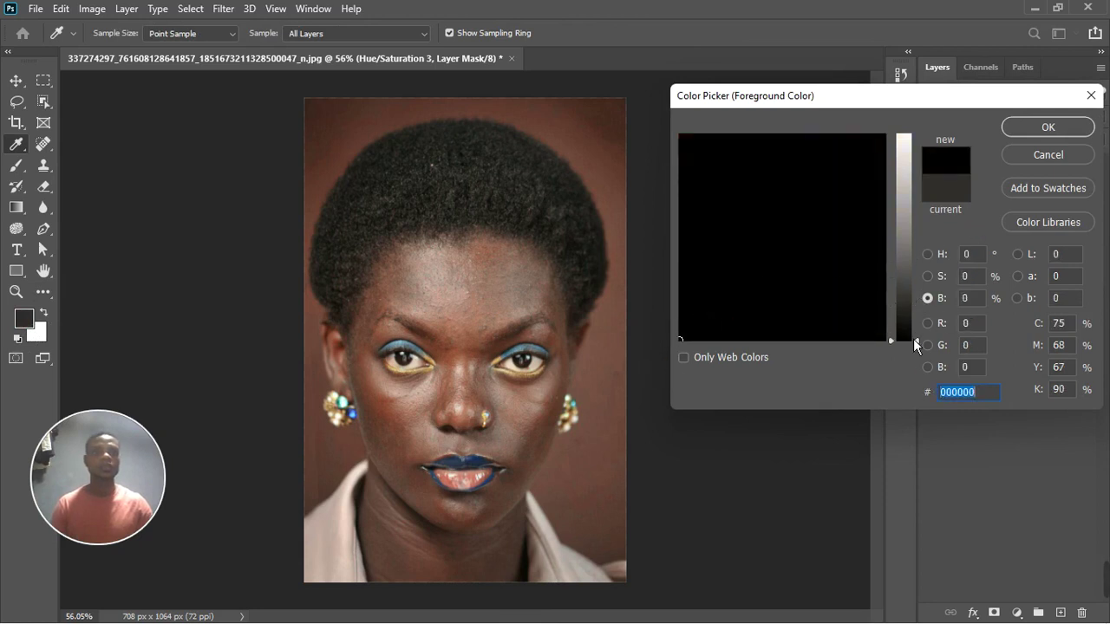
click(1013, 130)
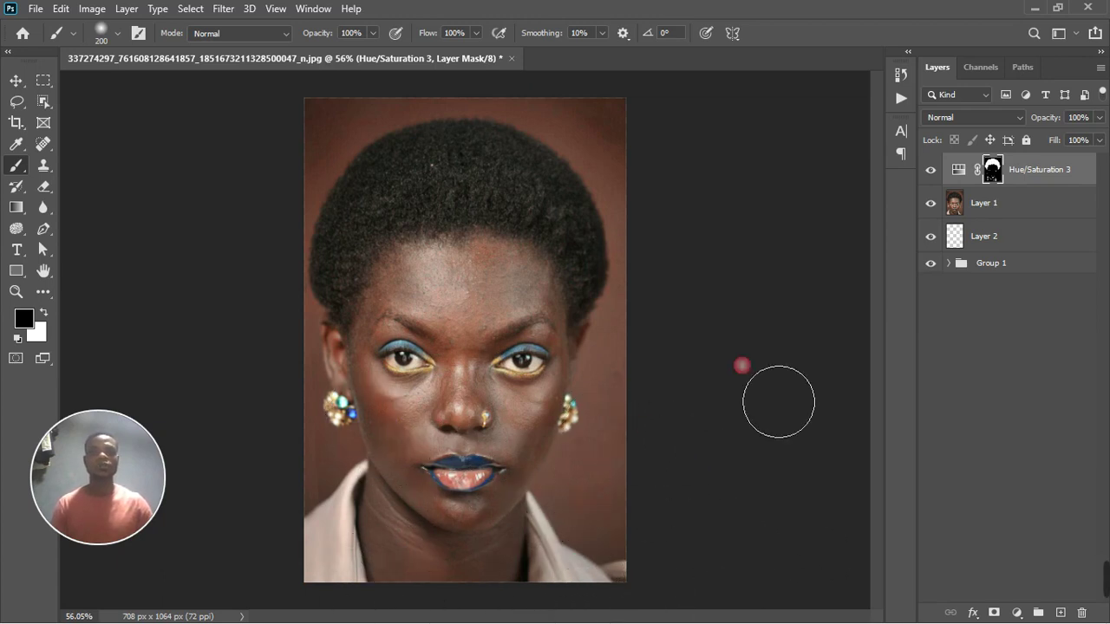
Step: Lower the hair adjustment's saturation to about -67 and its lightness to -12, comparing the hair with and without the adjustment
double_click(967, 172)
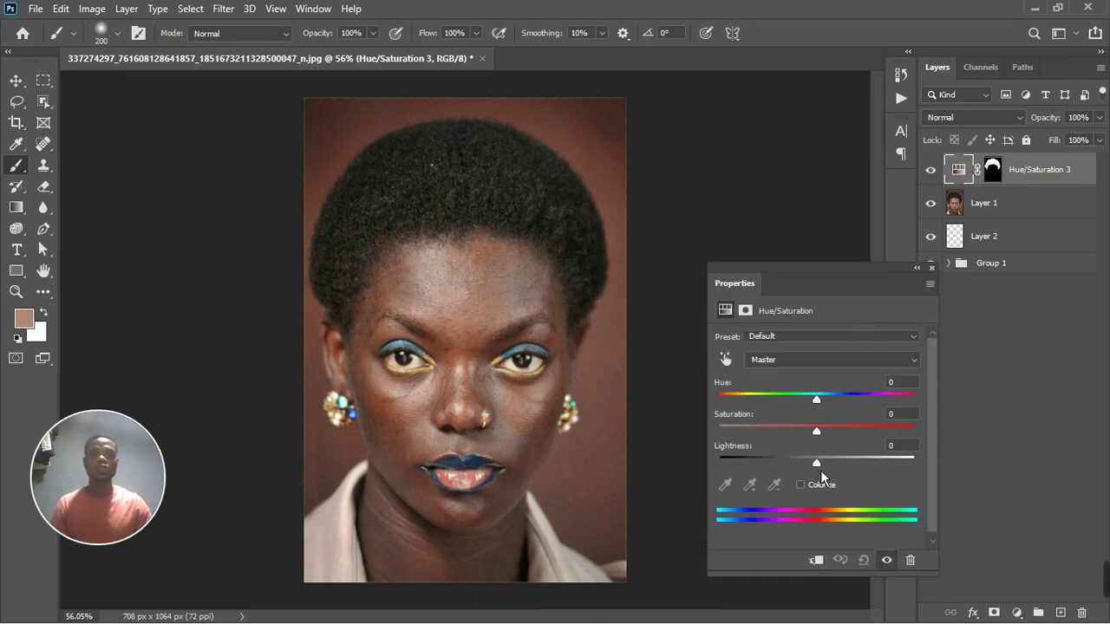
drag(821, 437, 743, 443)
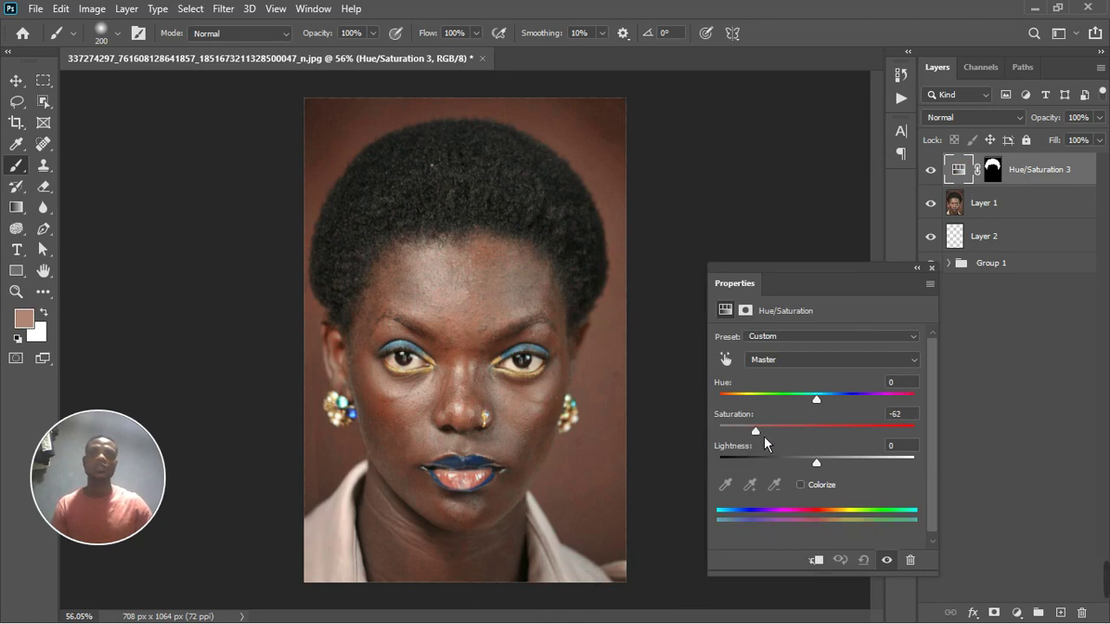
click(886, 559)
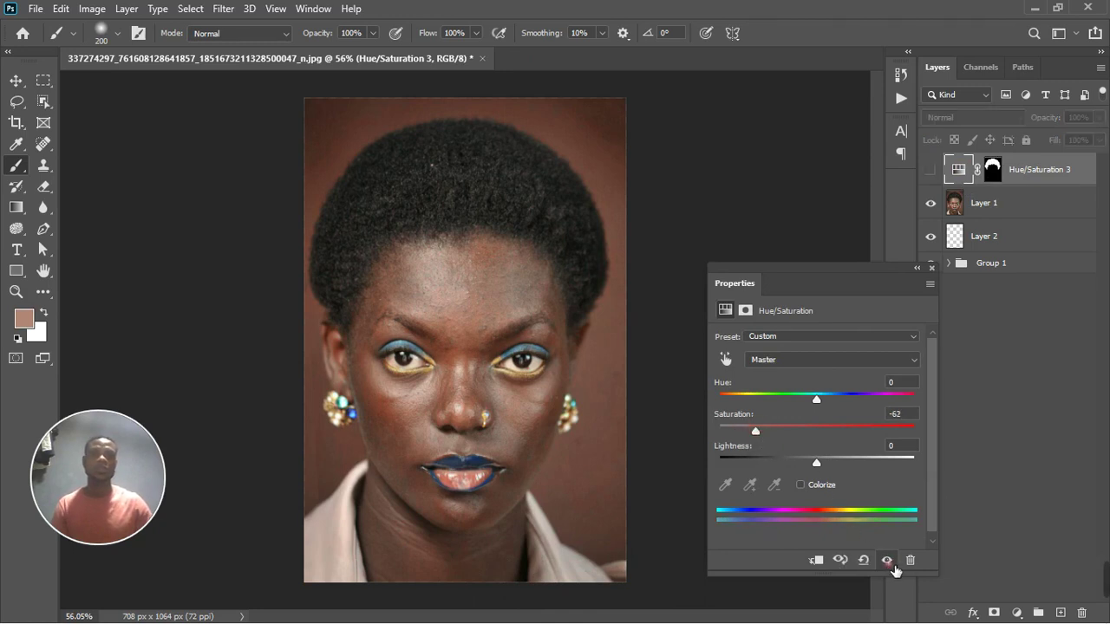
click(894, 566)
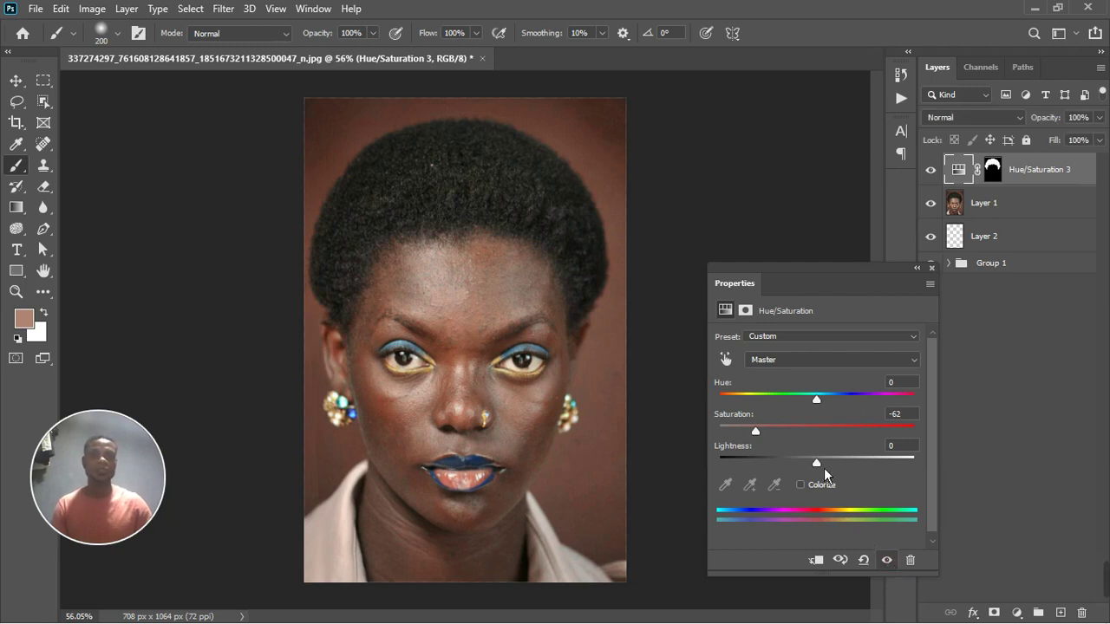
drag(823, 467, 812, 467)
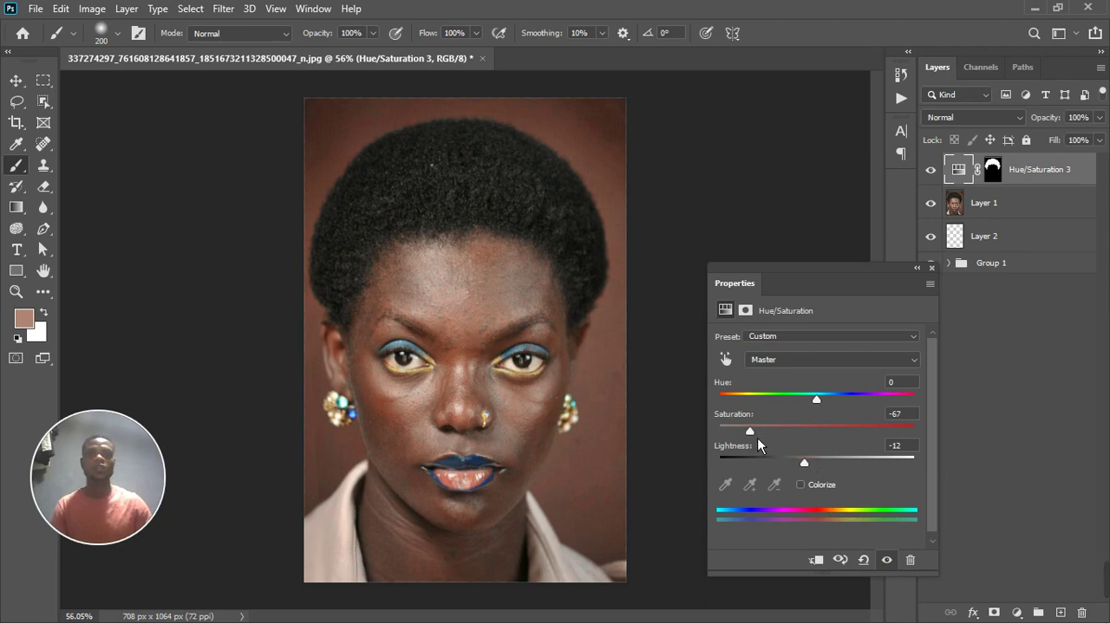
drag(754, 438, 742, 445)
click(931, 268)
Step: Add a Solid Color fill layer above the Hue/Saturation layer, accepting the offered color b08475
scroll(493, 423, up, 2)
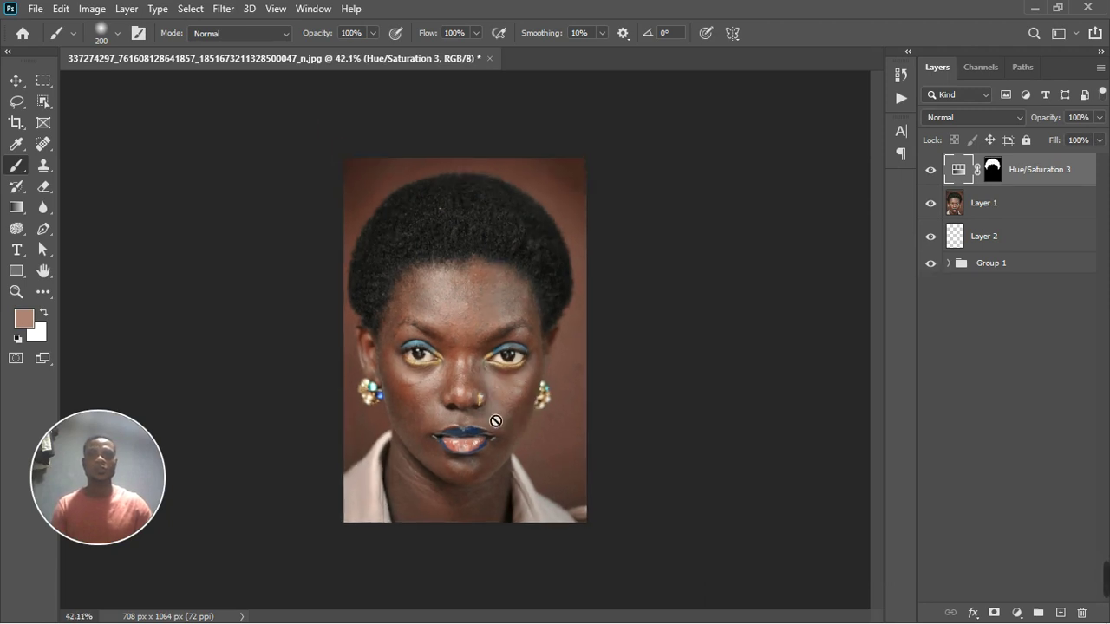
scroll(493, 422, up, 2)
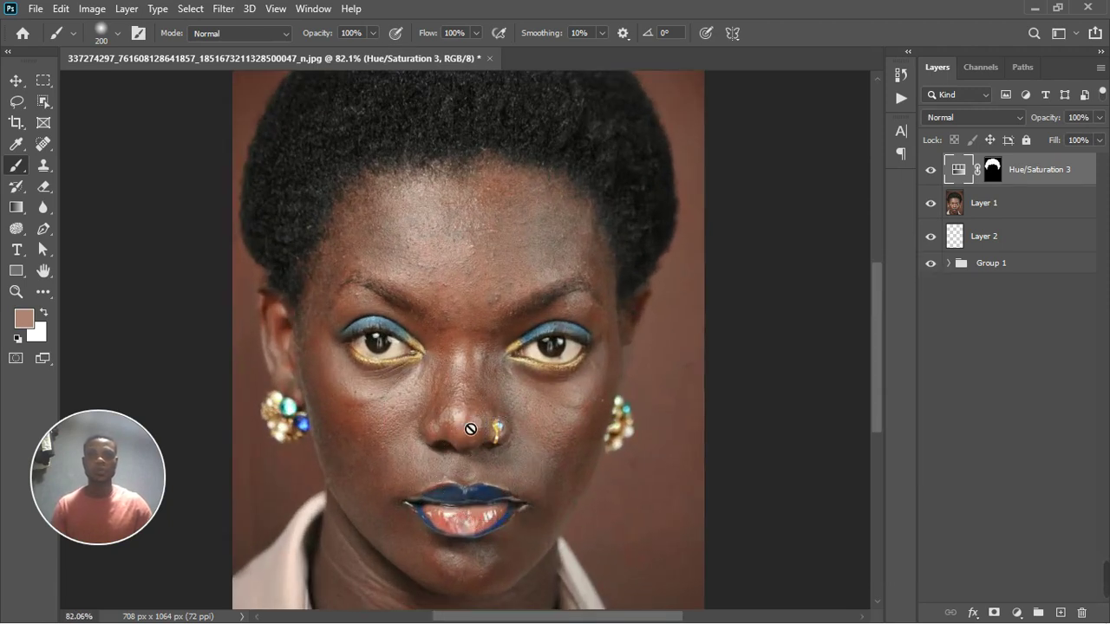
scroll(472, 406, down, 2)
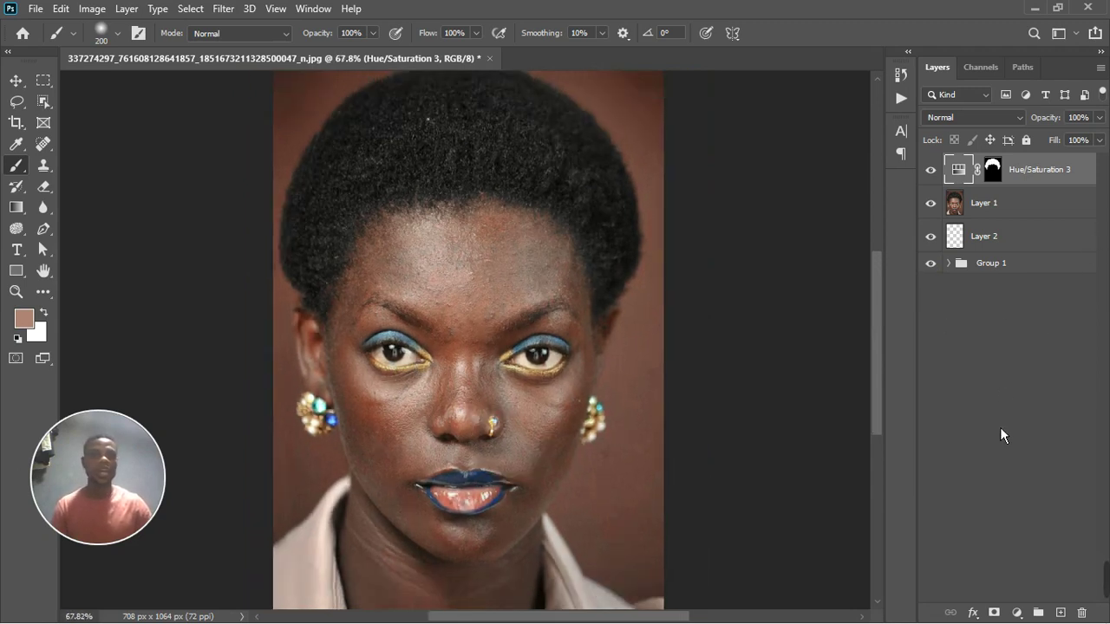
click(1017, 612)
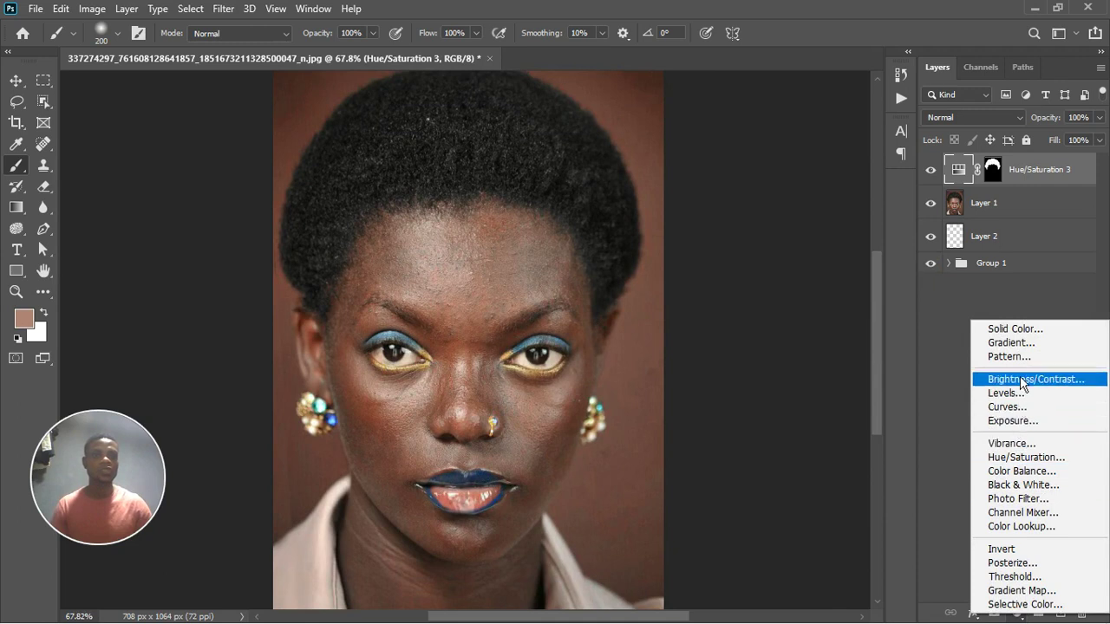
click(1034, 333)
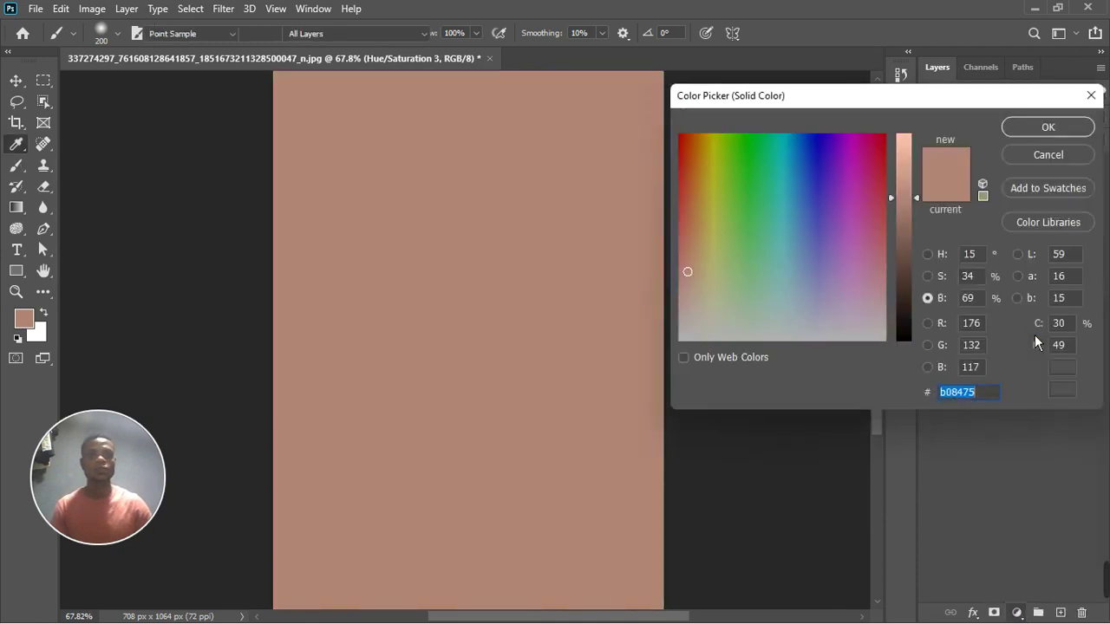
click(1056, 128)
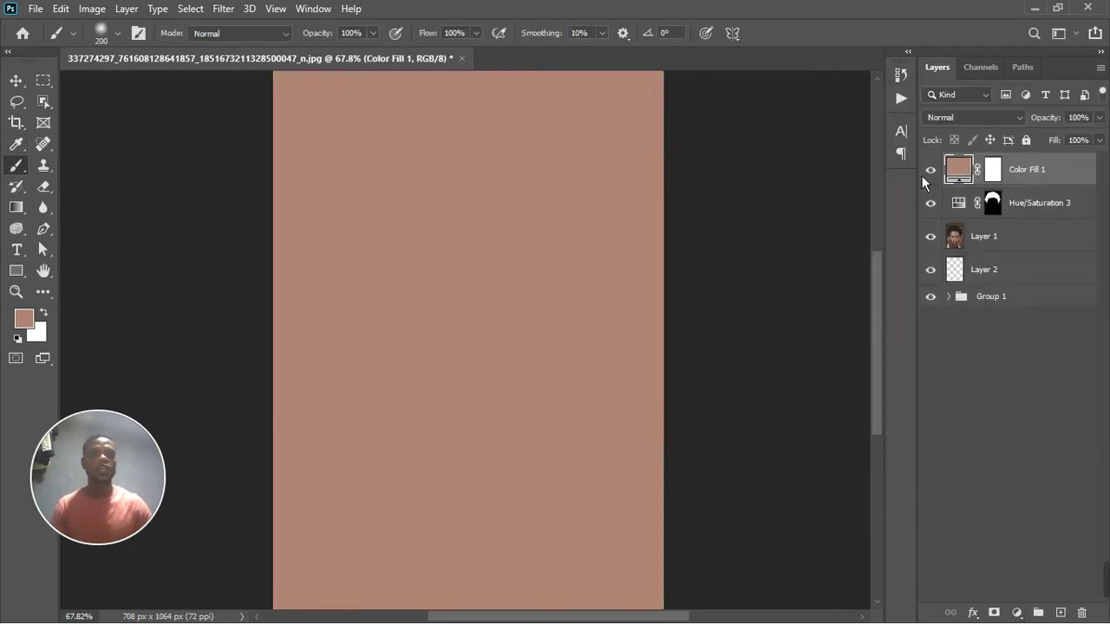
Step: Hide the color fill layer and change its color to ddc1ab, sampled from the white of the eye
click(930, 169)
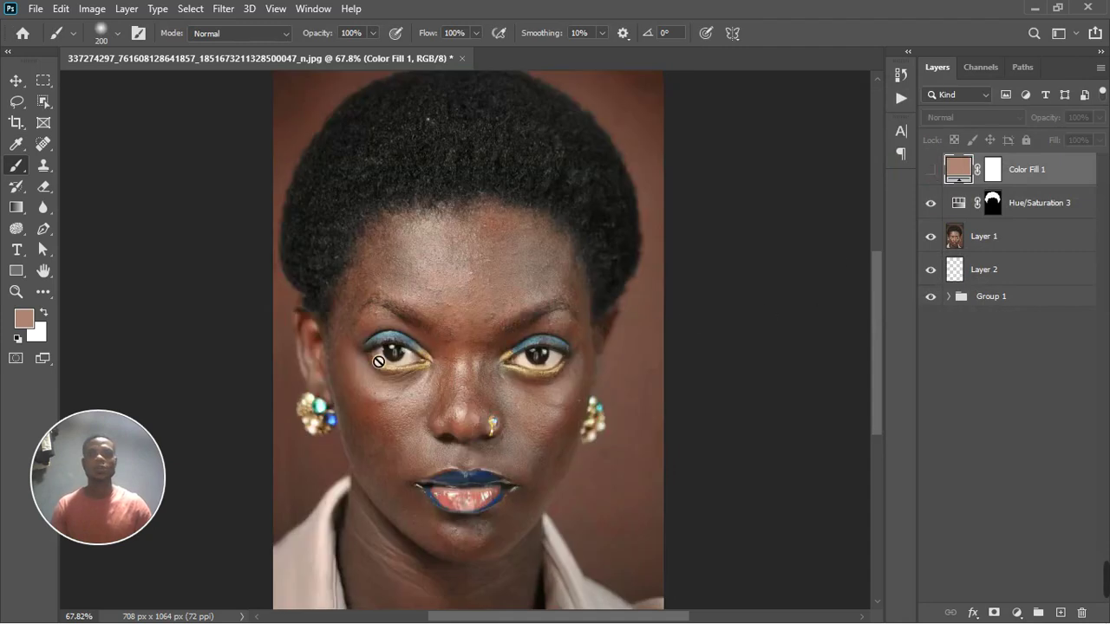
scroll(540, 323, down, 3)
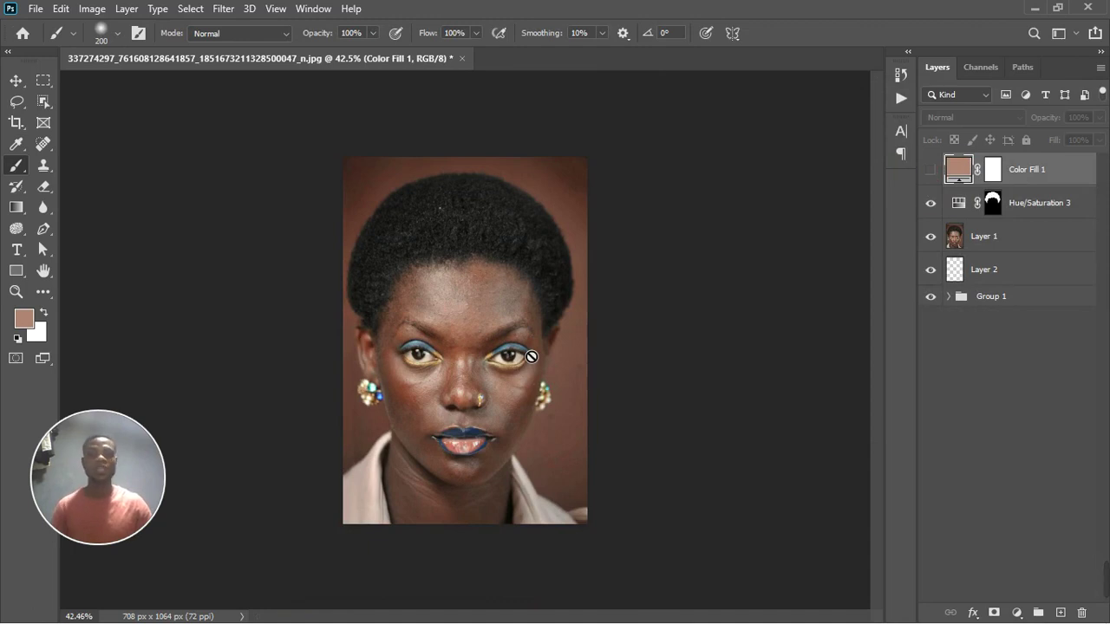
double_click(959, 170)
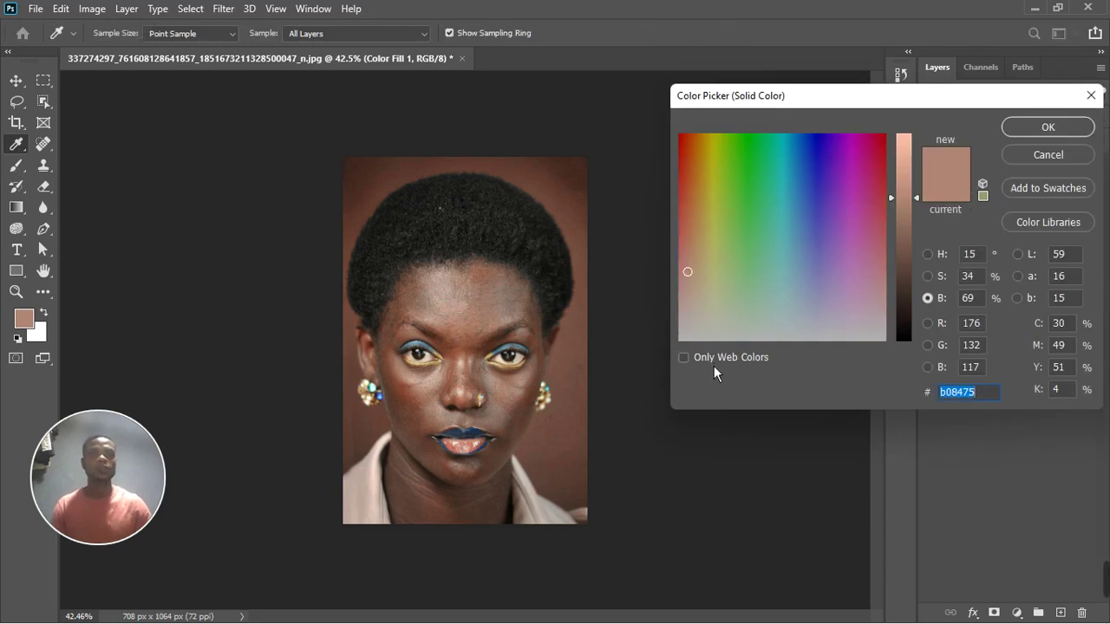
click(429, 369)
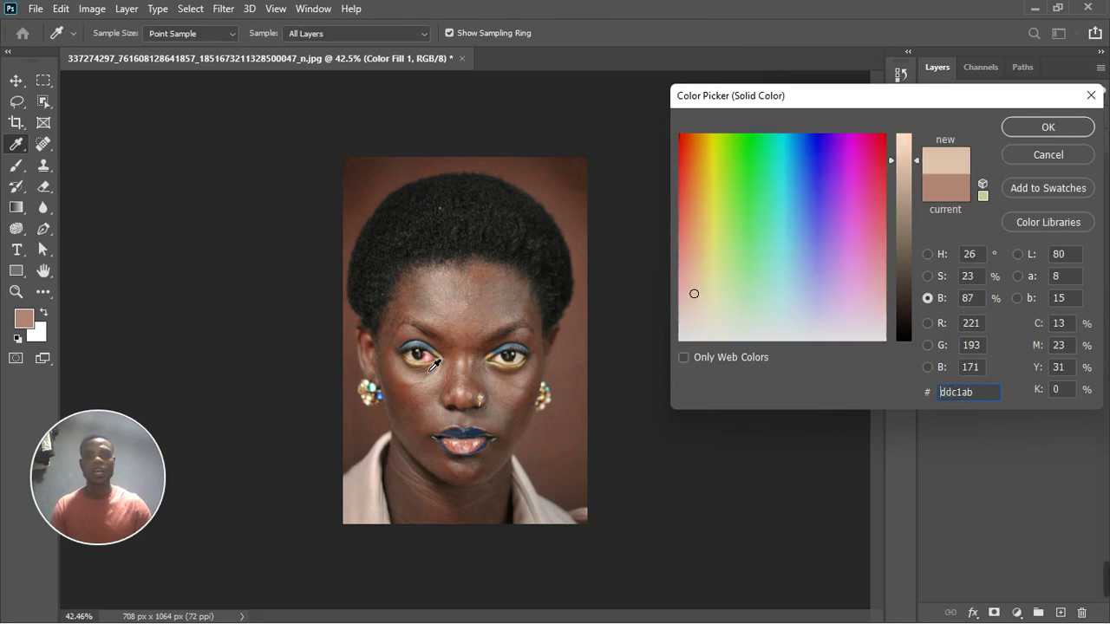
click(1047, 128)
Step: Show the color fill layer again and set its blend mode to Divide
click(930, 169)
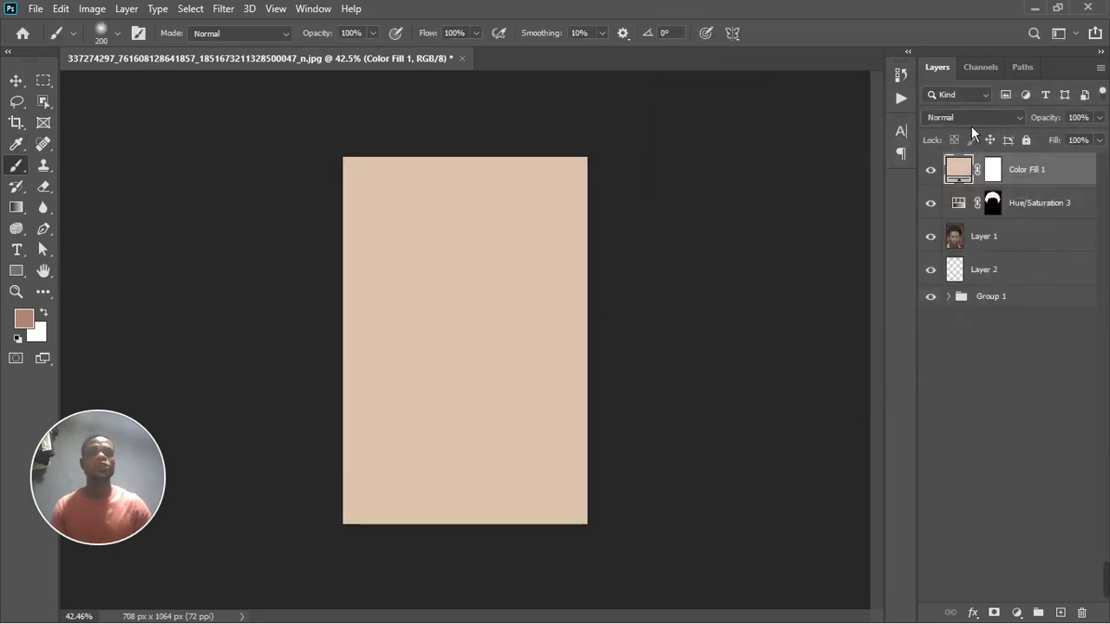
click(971, 121)
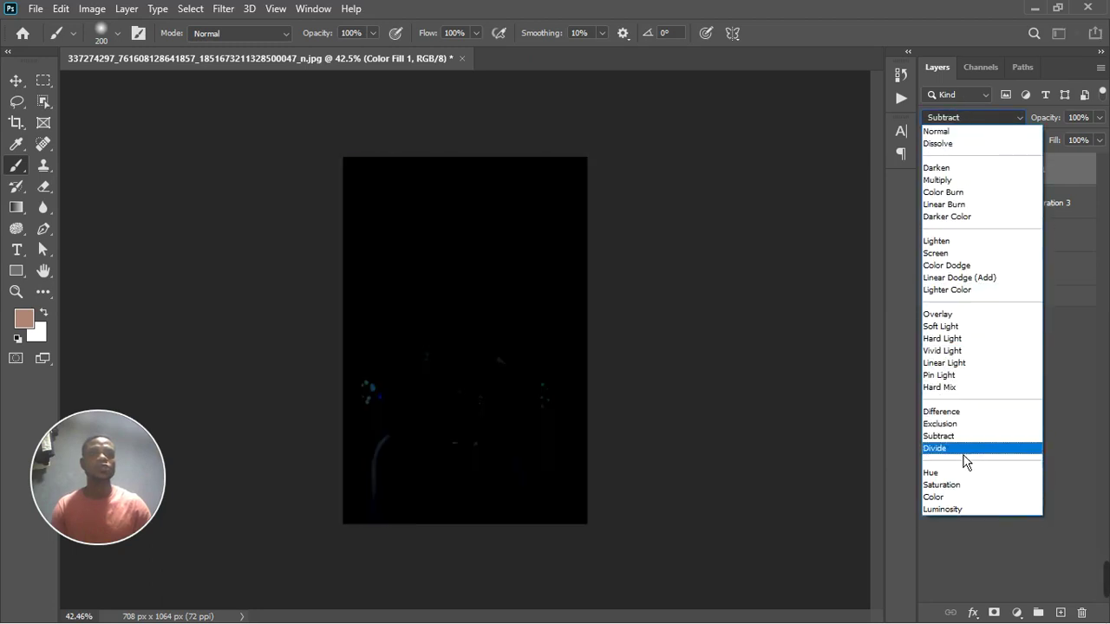
click(961, 453)
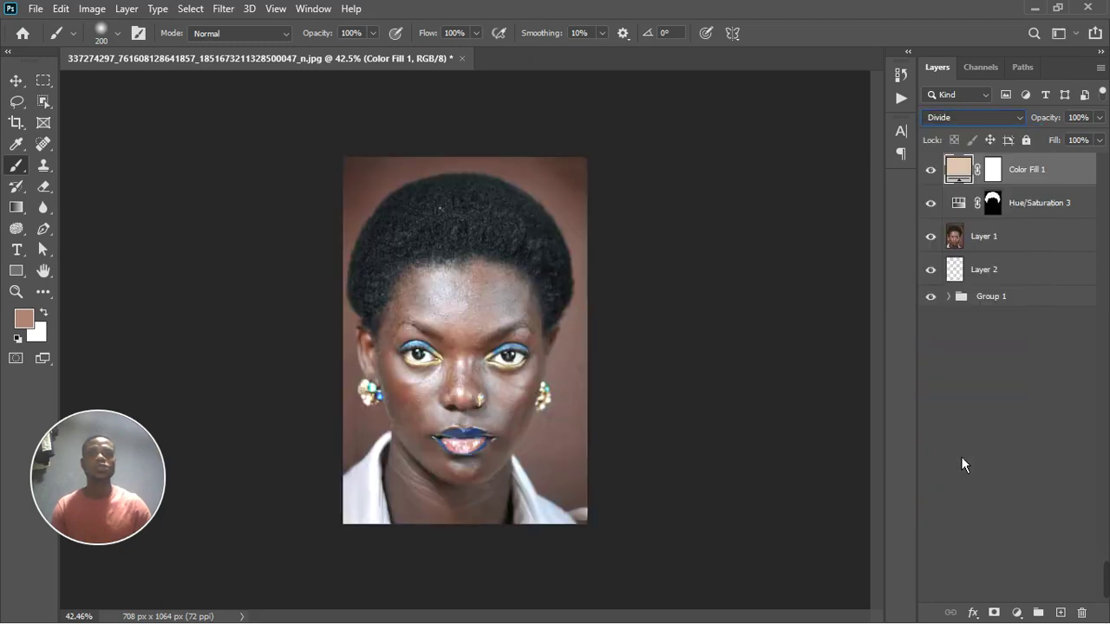
Step: Raise the fill color's brightness to 100%, giving the color ffdfc5
double_click(958, 170)
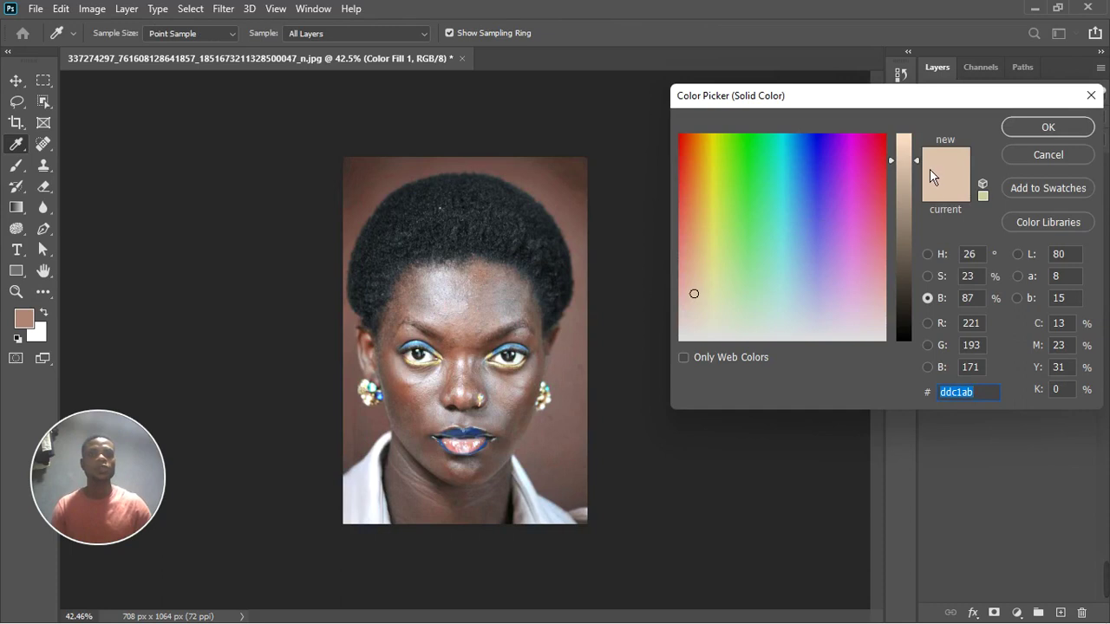
drag(925, 164, 927, 137)
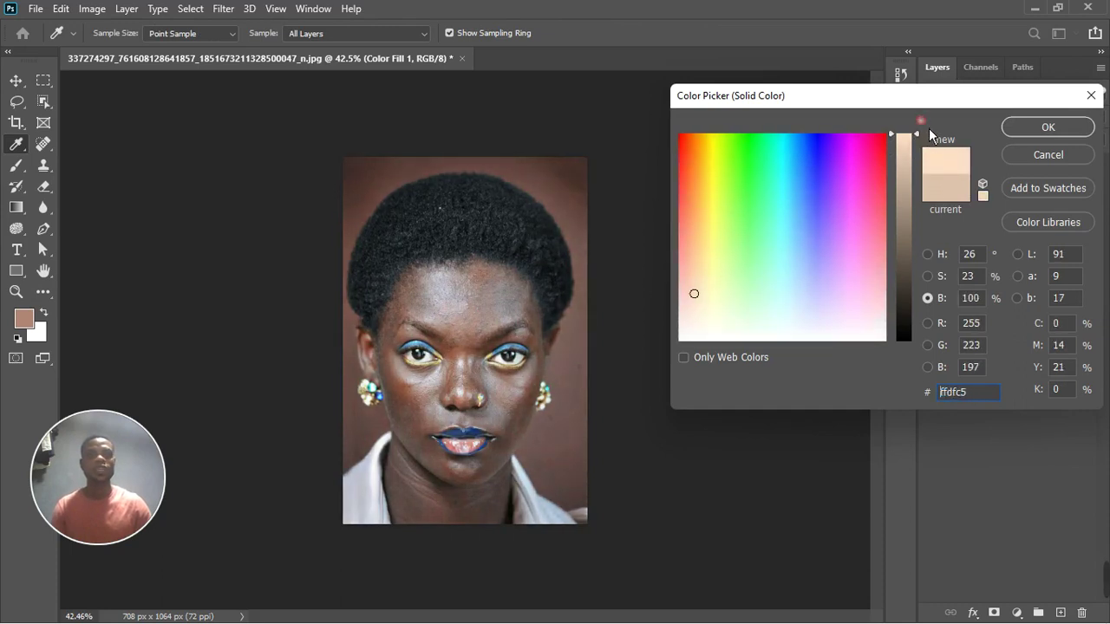
click(1040, 130)
Step: Inspect the face up close and compare the portrait with the color fill layer hidden and shown
key(b)
scroll(473, 399, up, 2)
scroll(474, 399, up, 3)
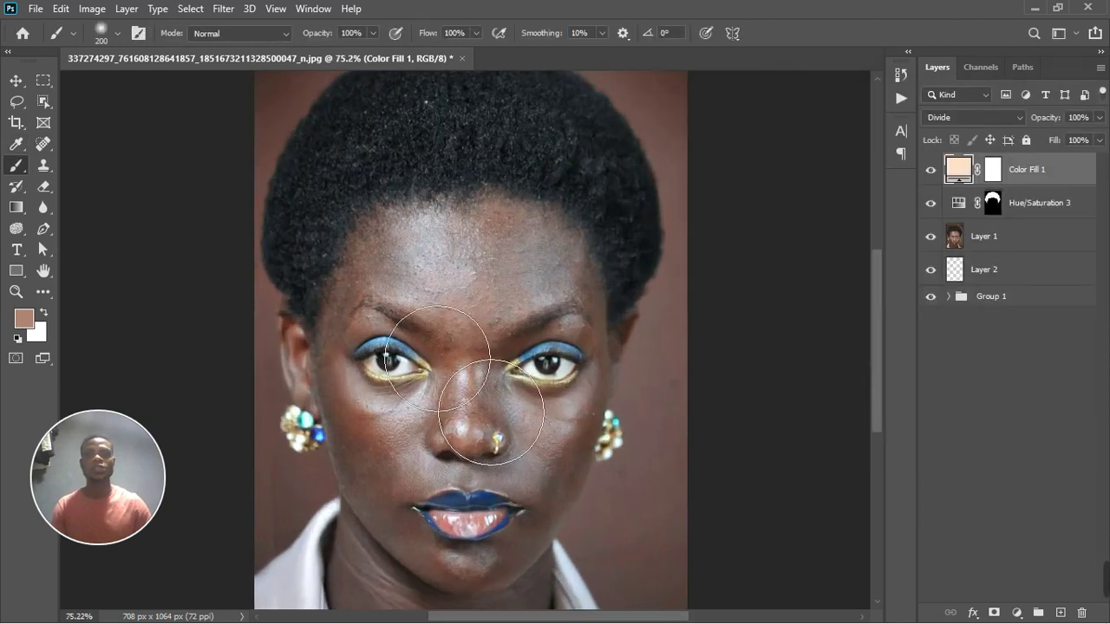
click(16, 79)
scroll(492, 393, up, 1)
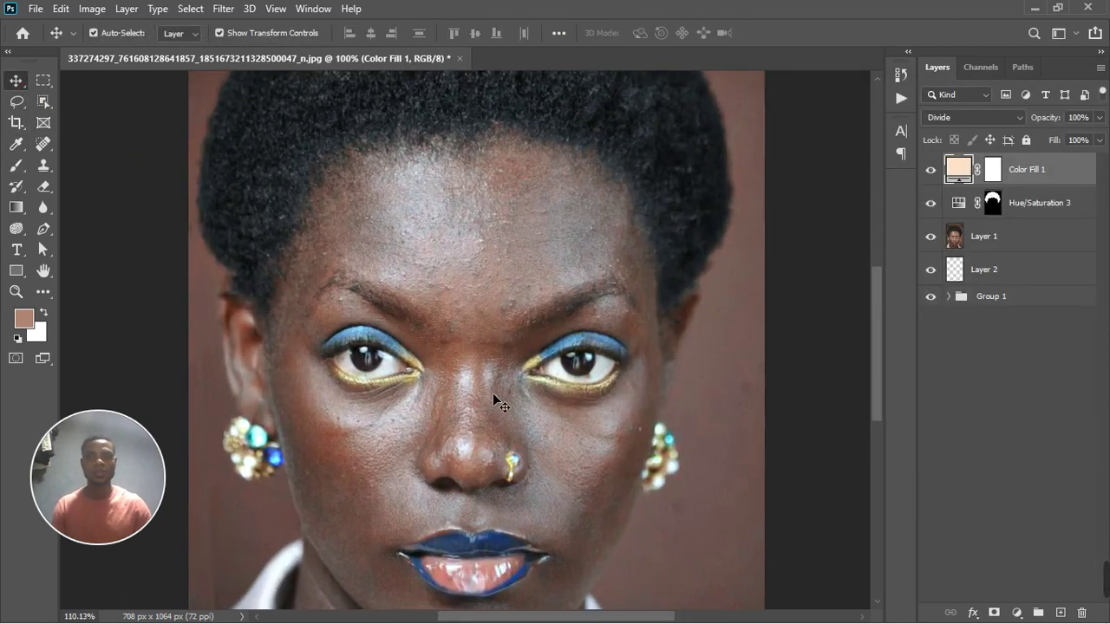
scroll(492, 396, down, 2)
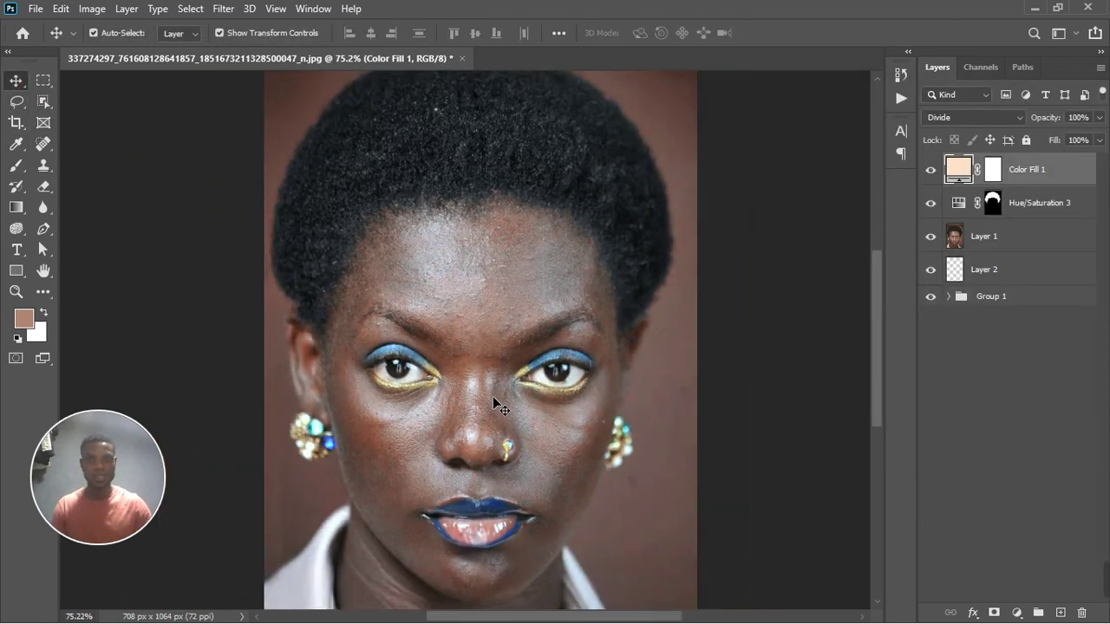
click(932, 171)
click(932, 171)
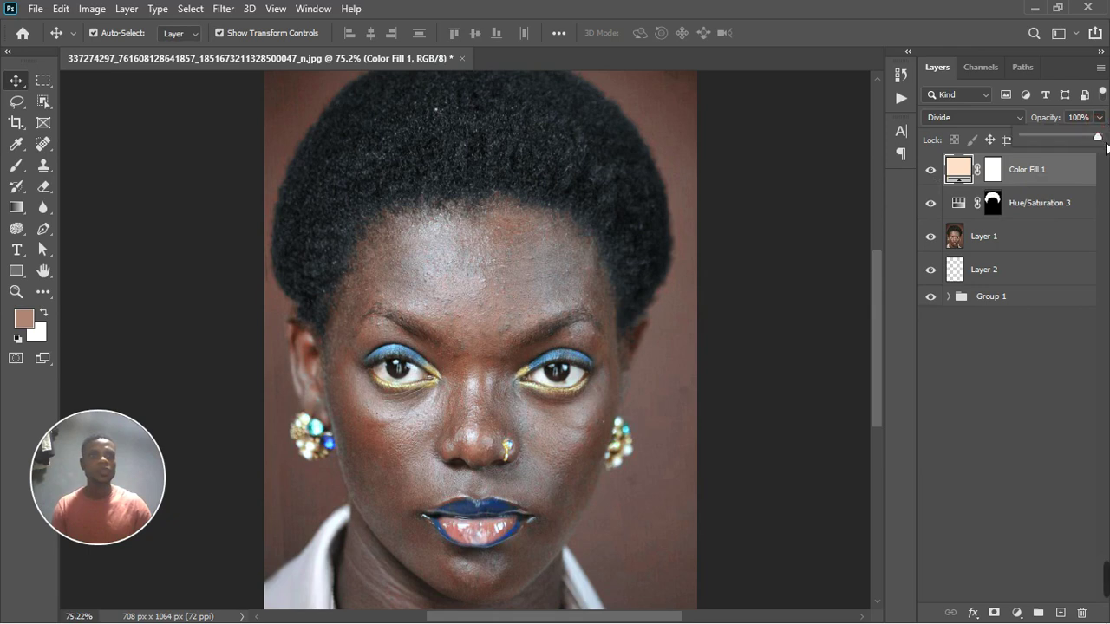
Step: Reduce the color fill layer's Fill value to 53% and check the effect on the whole portrait
click(1084, 118)
click(1101, 141)
drag(1104, 160, 1071, 173)
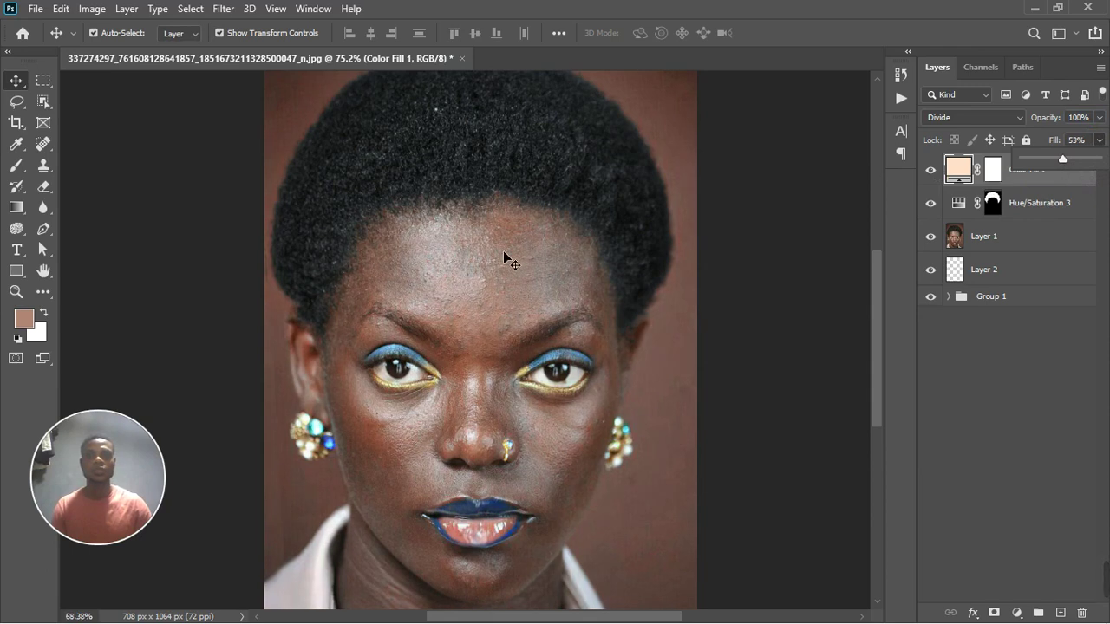
scroll(595, 358, down, 6)
scroll(493, 457, up, 3)
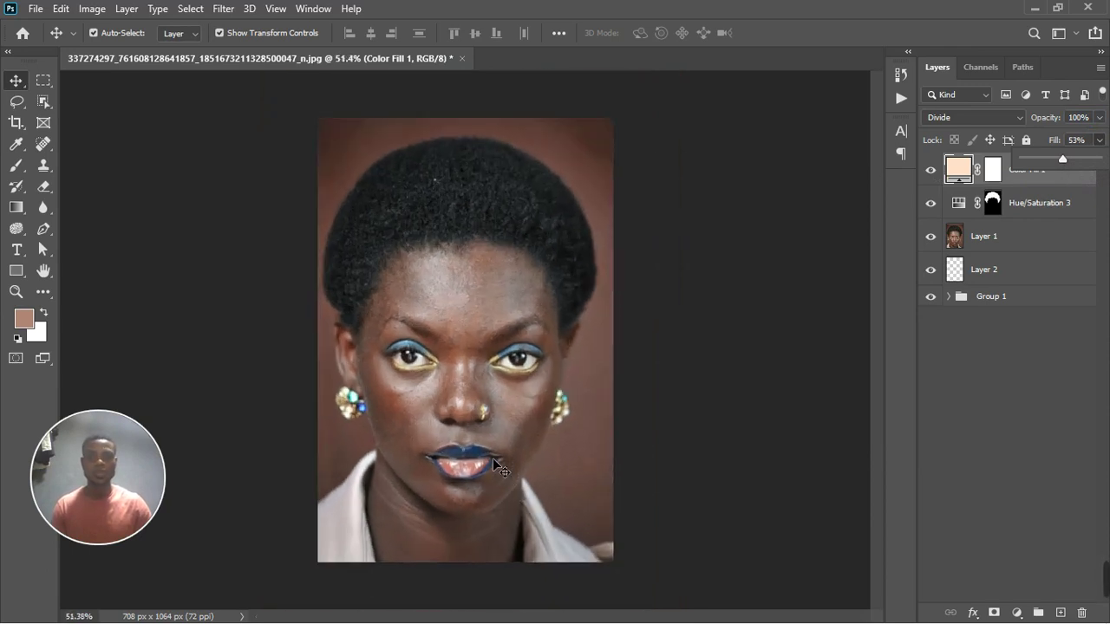
Step: Stamp all visible layers into a new merged layer above Color Fill 1
click(1010, 393)
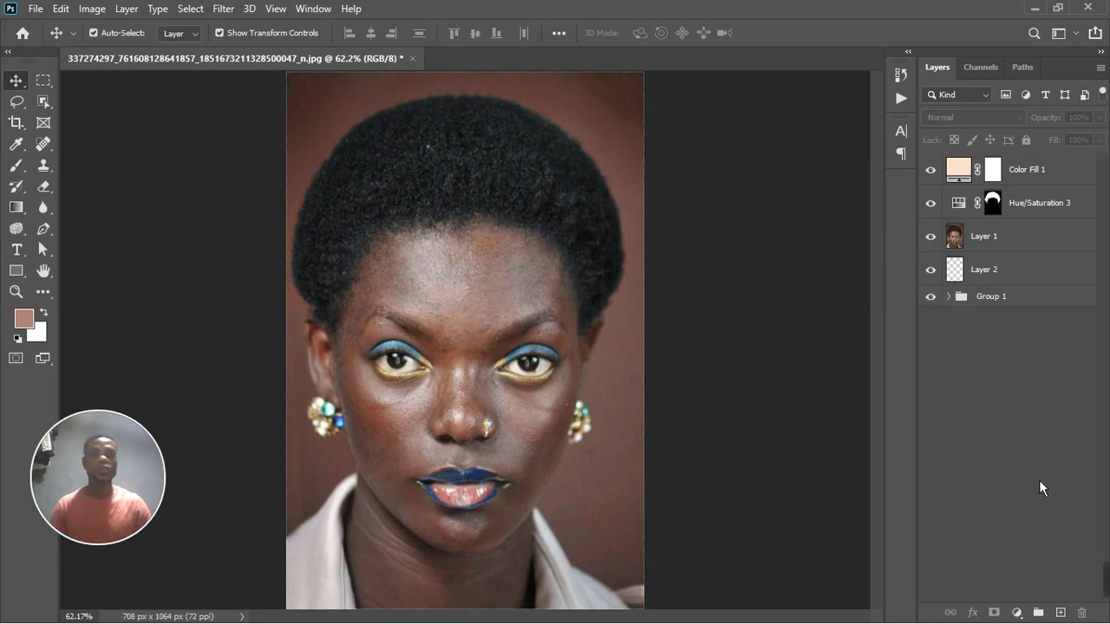
click(1060, 168)
key(ctrl+shift+alt+e)
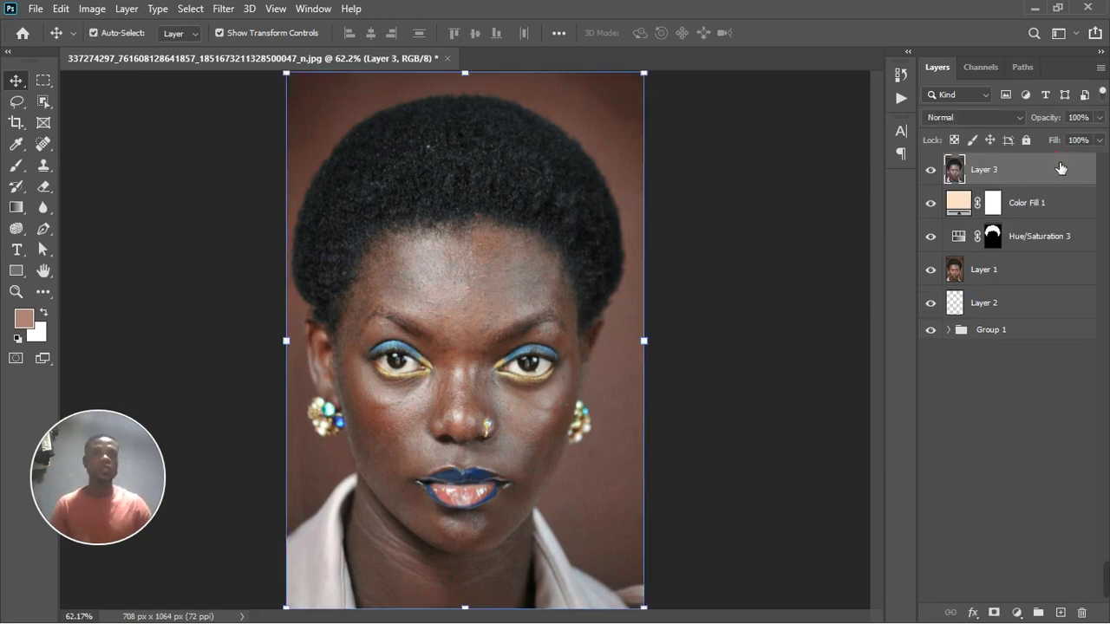
Step: Hide all layers beneath the merged Layer 3 and collect Color Fill 1 through Group 1 in a new group
click(931, 205)
drag(939, 245, 965, 294)
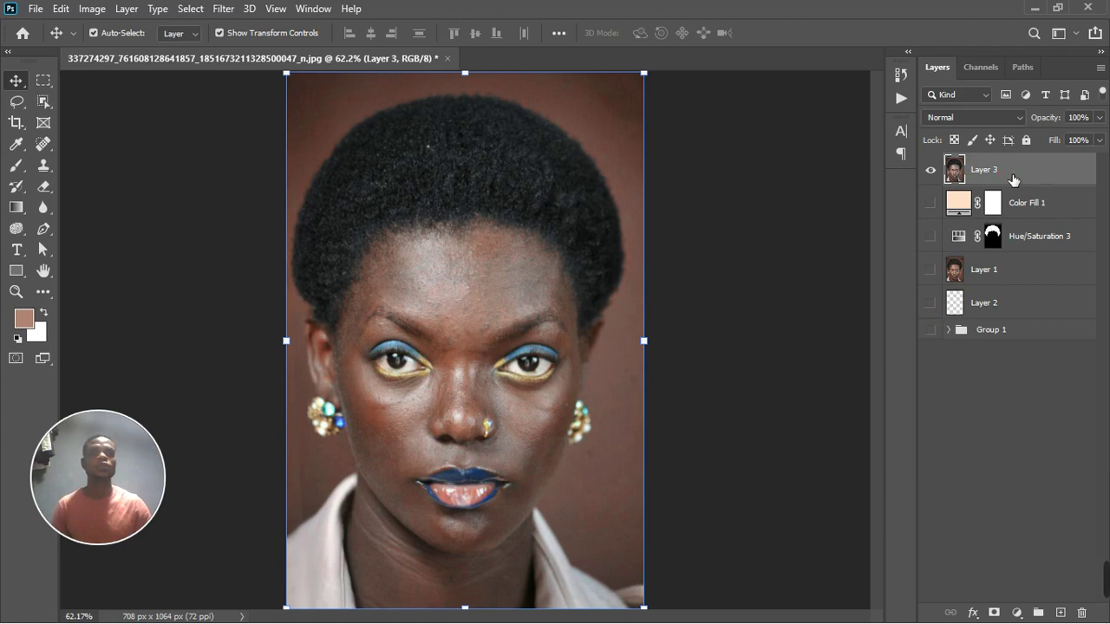
click(1039, 213)
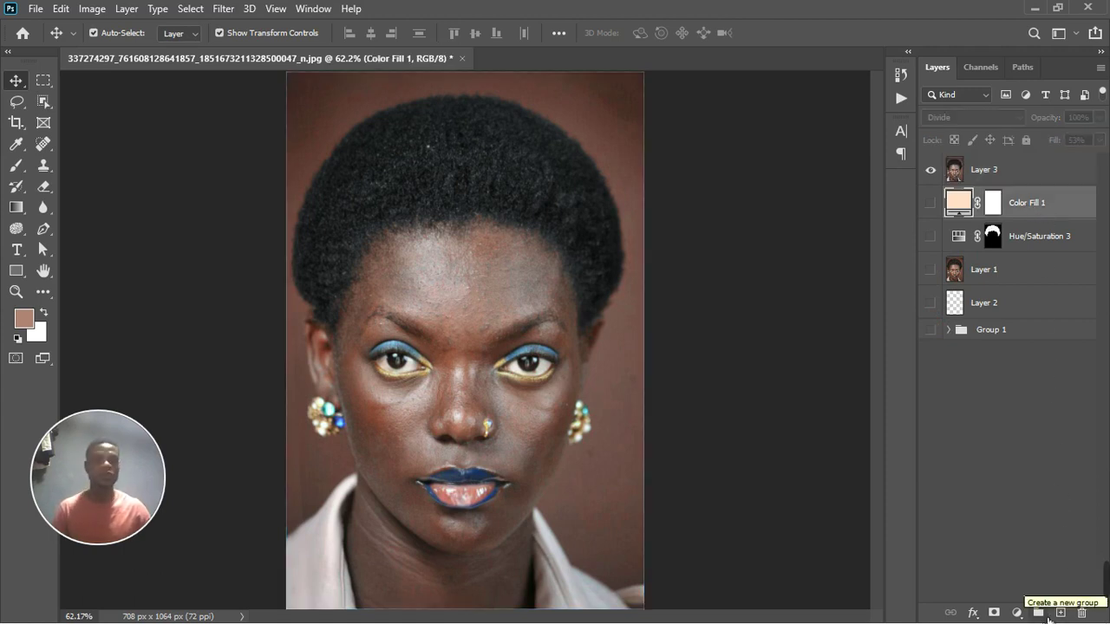
shift+click(1010, 335)
click(1038, 612)
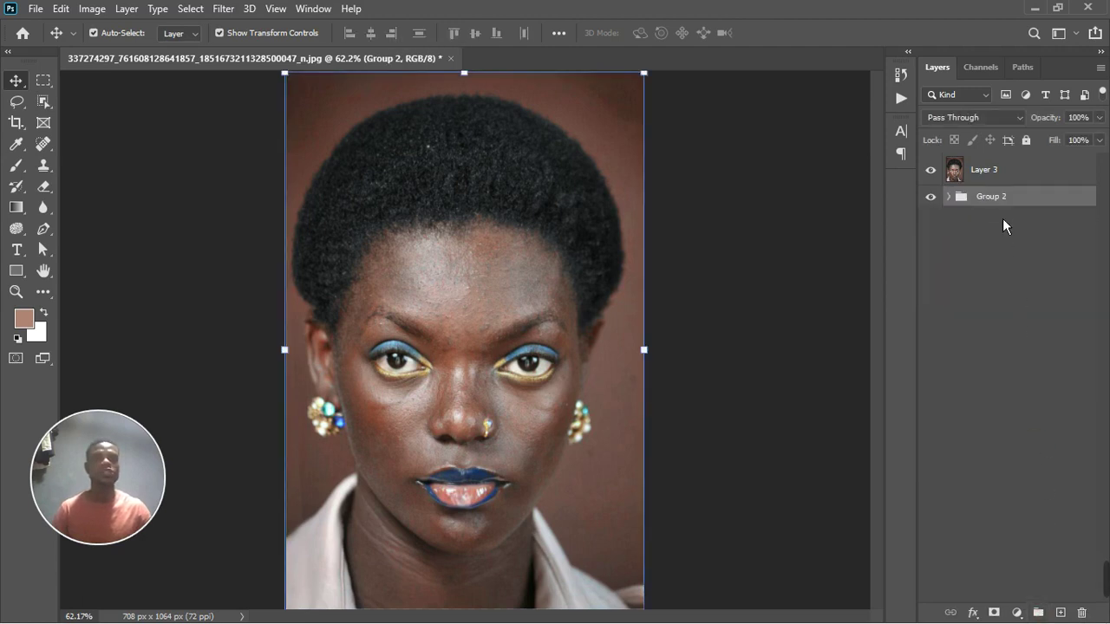
Step: Convert the merged Layer 3 into the document's Background layer
click(1035, 174)
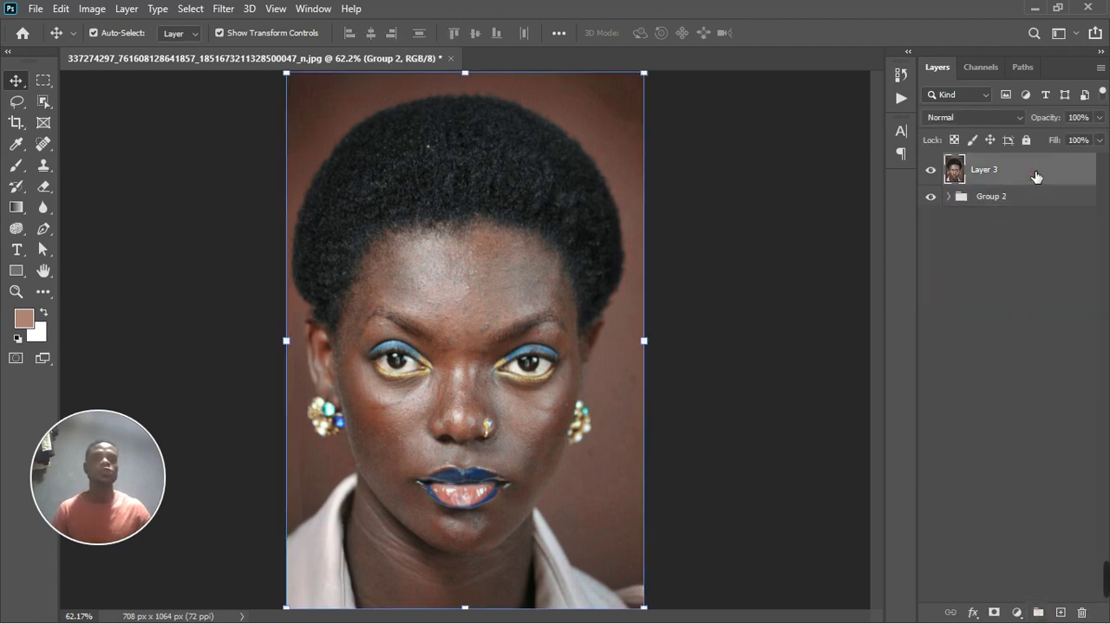
click(132, 11)
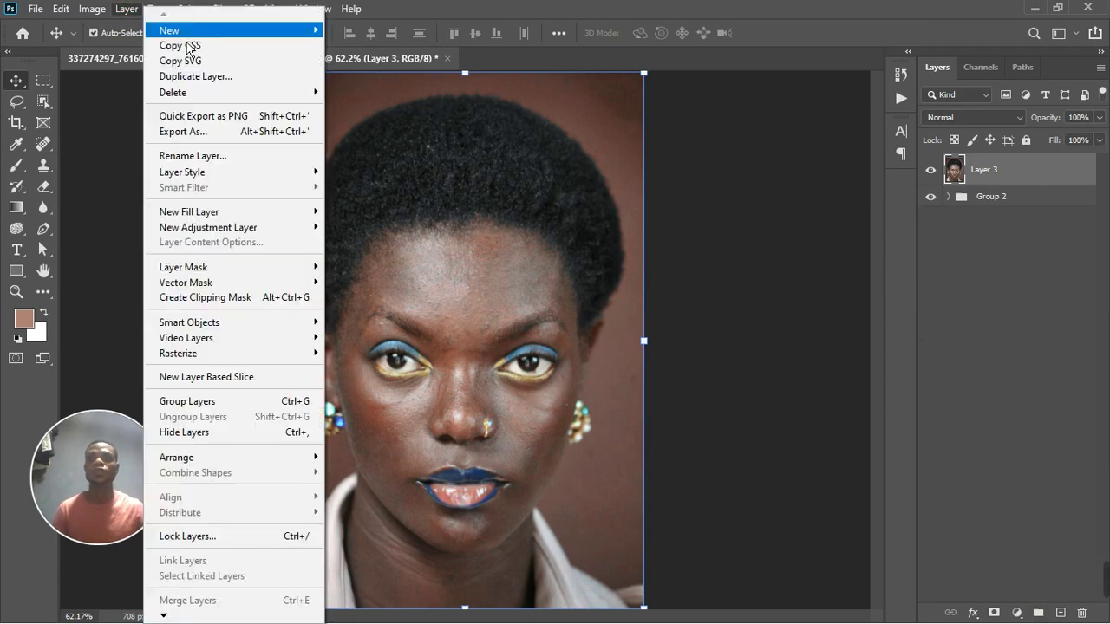
click(386, 45)
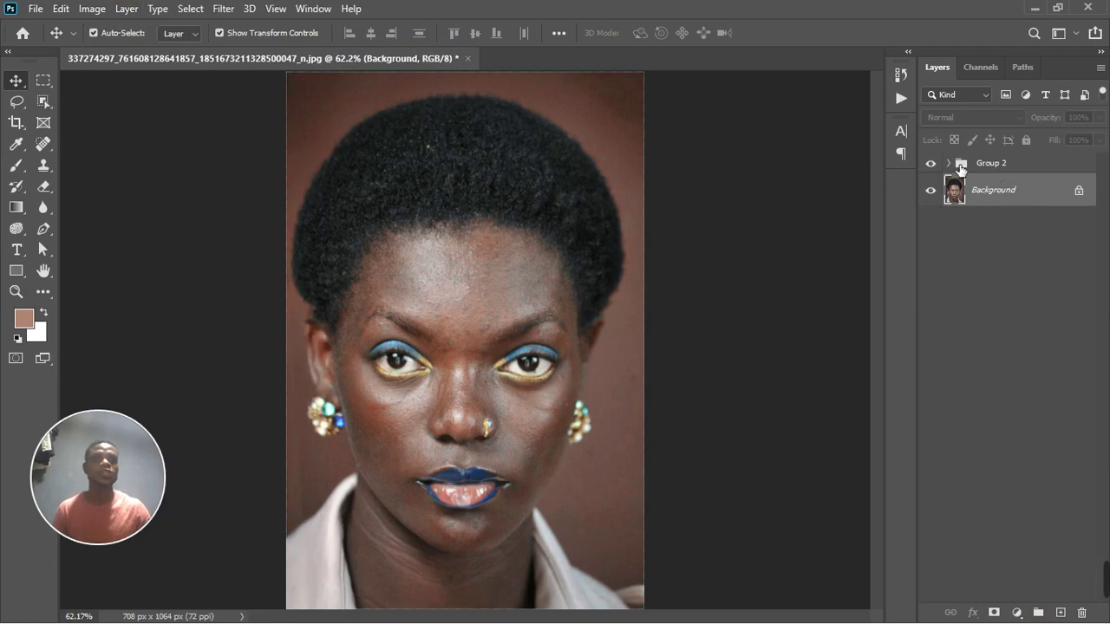
Step: Hide Group 2 and delete it together with its contents
click(930, 163)
click(1026, 165)
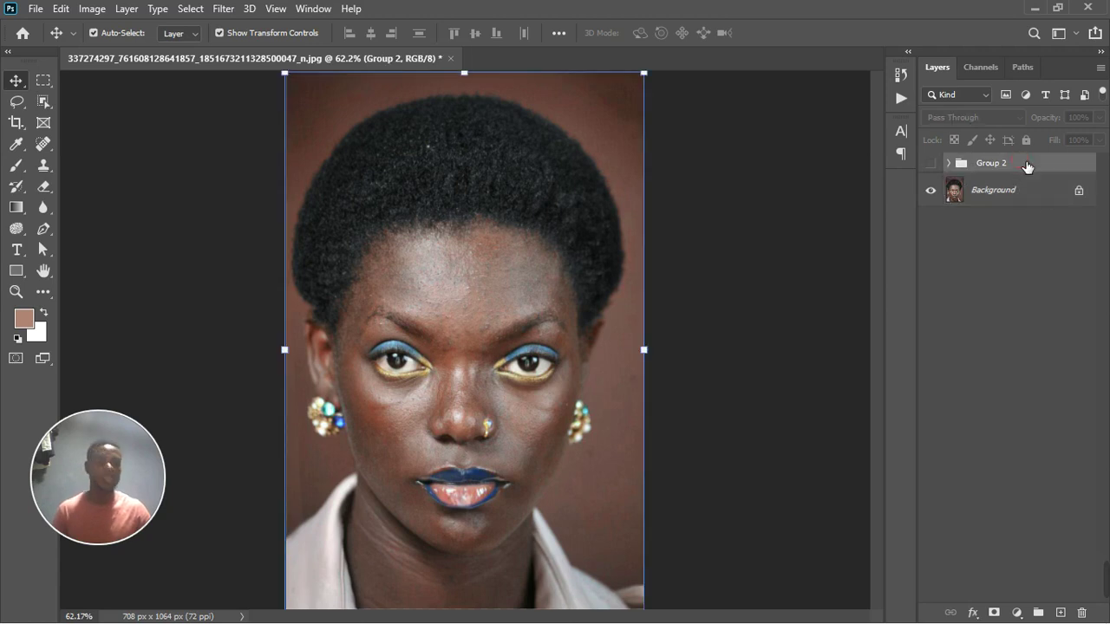
key(Delete)
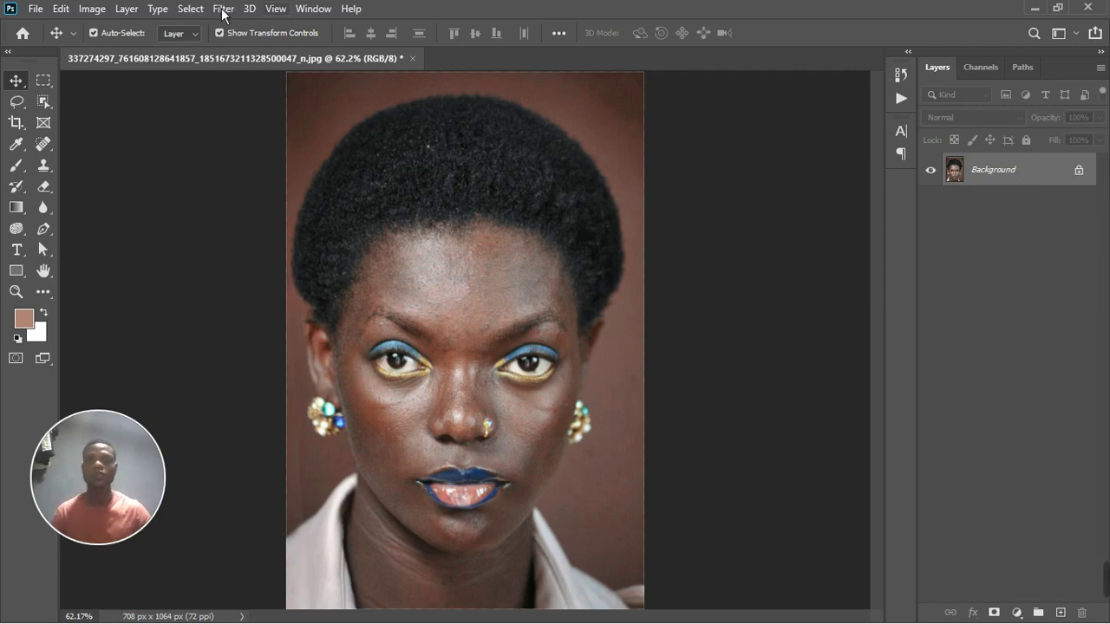
Step: Display the recorded actions, collapse the SKIN RETOUCHING set and create a new action set named "freq separation"
click(313, 9)
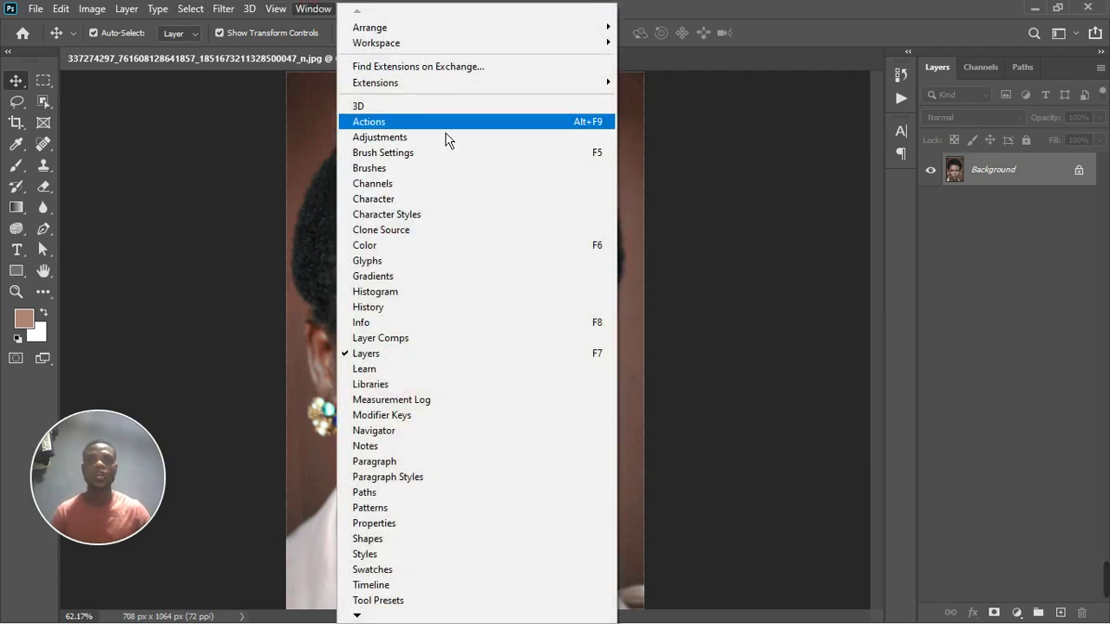
click(446, 126)
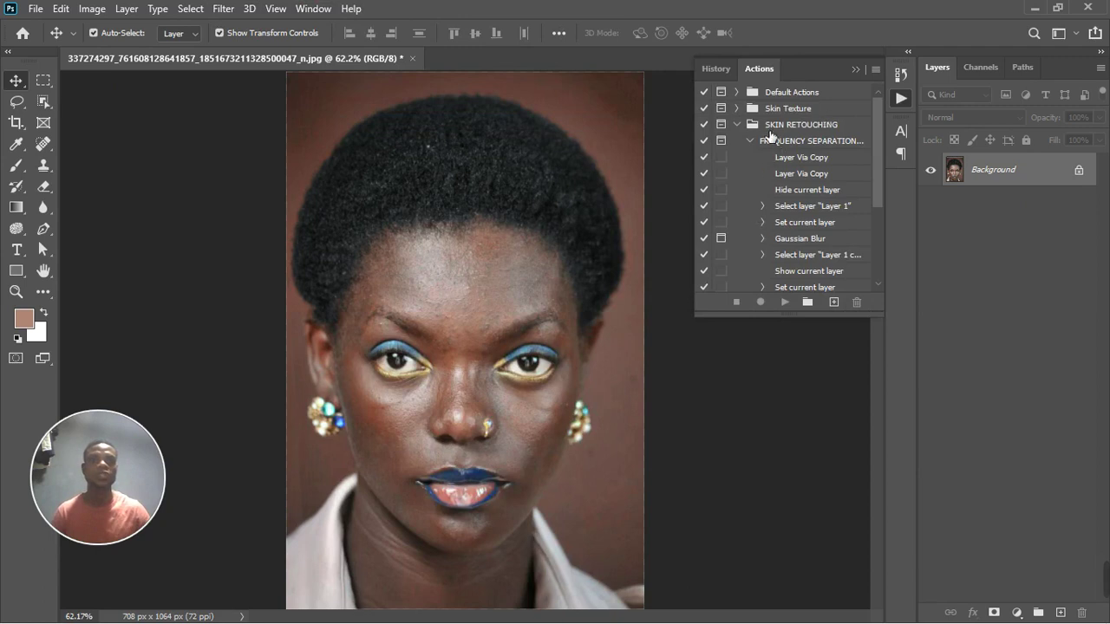
click(737, 124)
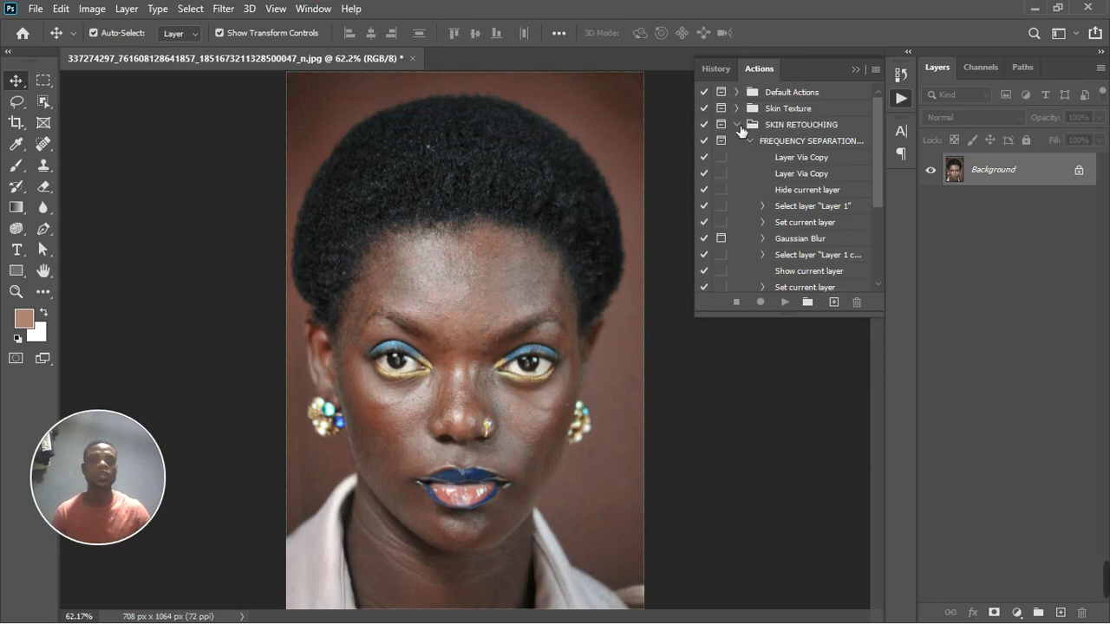
click(807, 302)
text(freq separation)
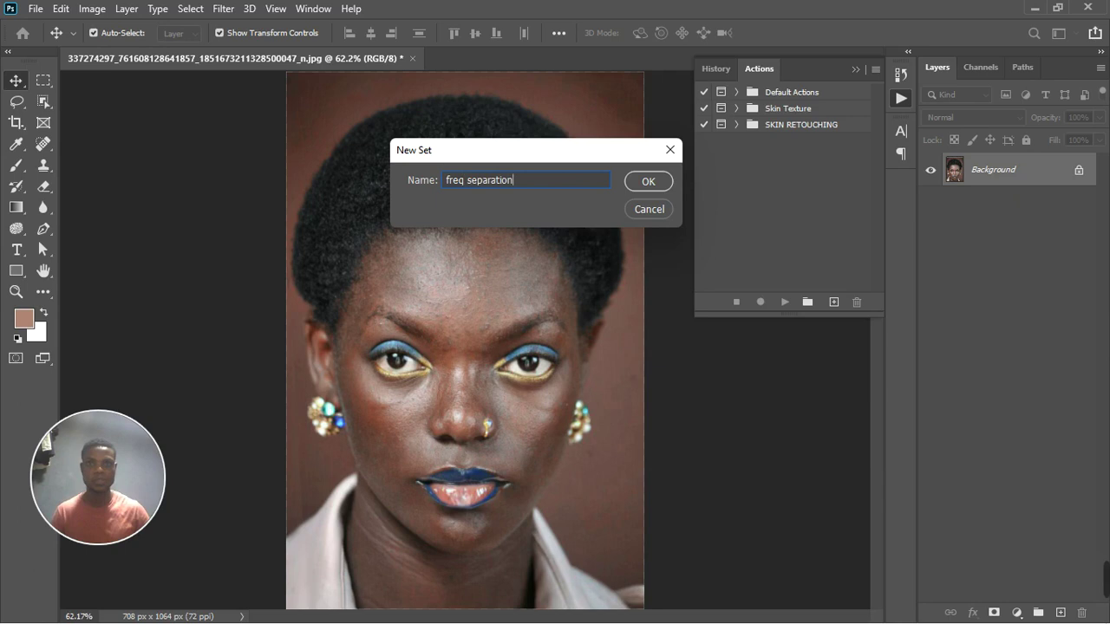
key(Return)
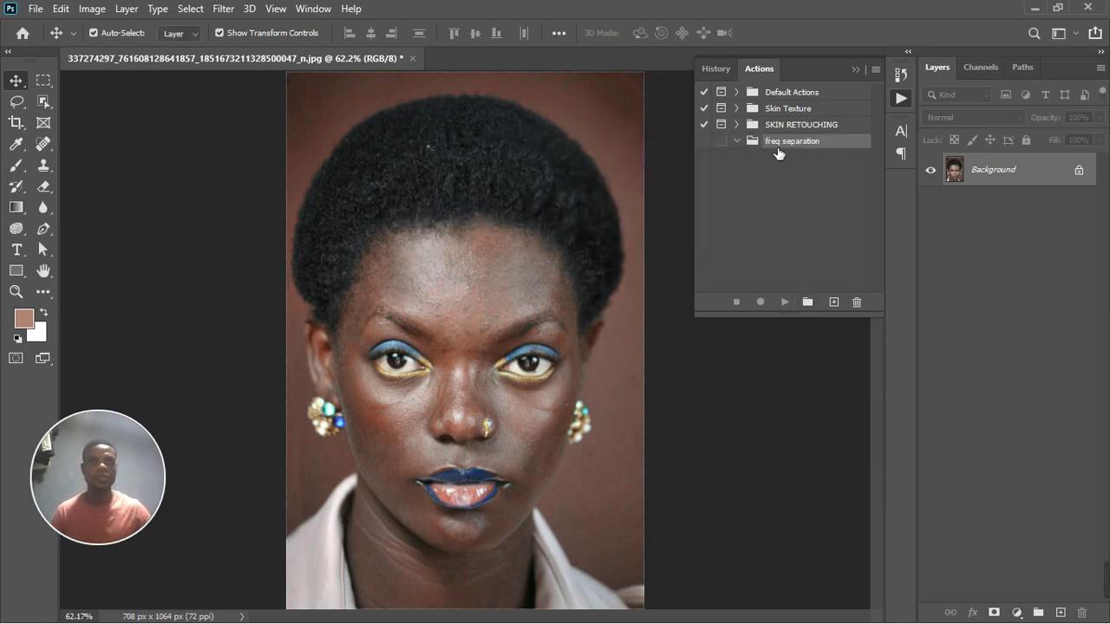
Step: Create an action named "Frequency separation 8 bit" in the freq separation set and start recording it
click(836, 304)
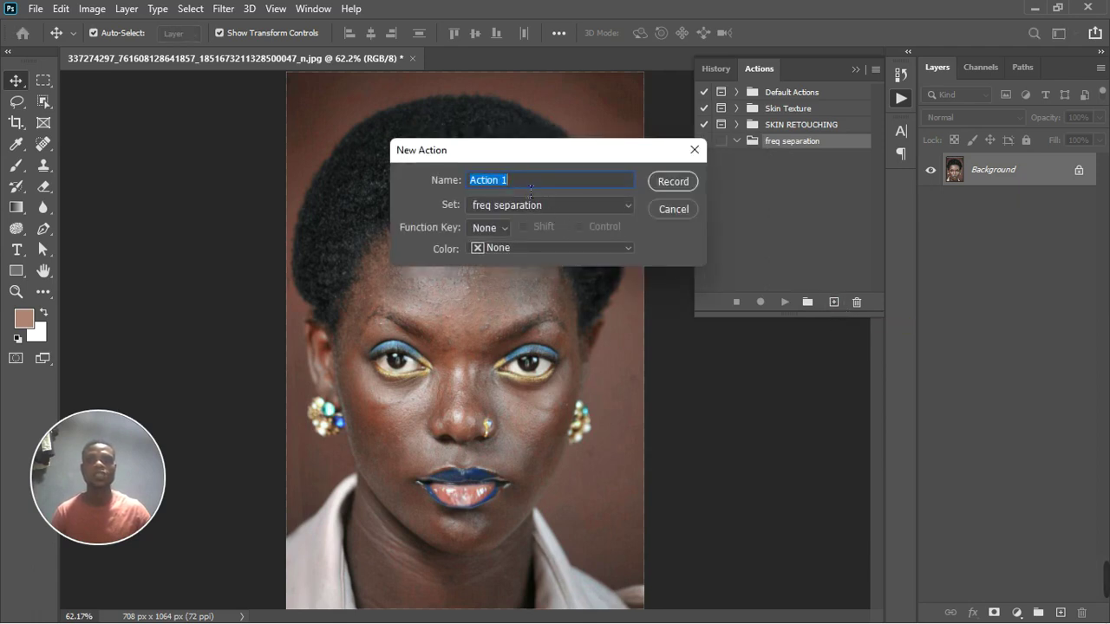
text(Frequenc)
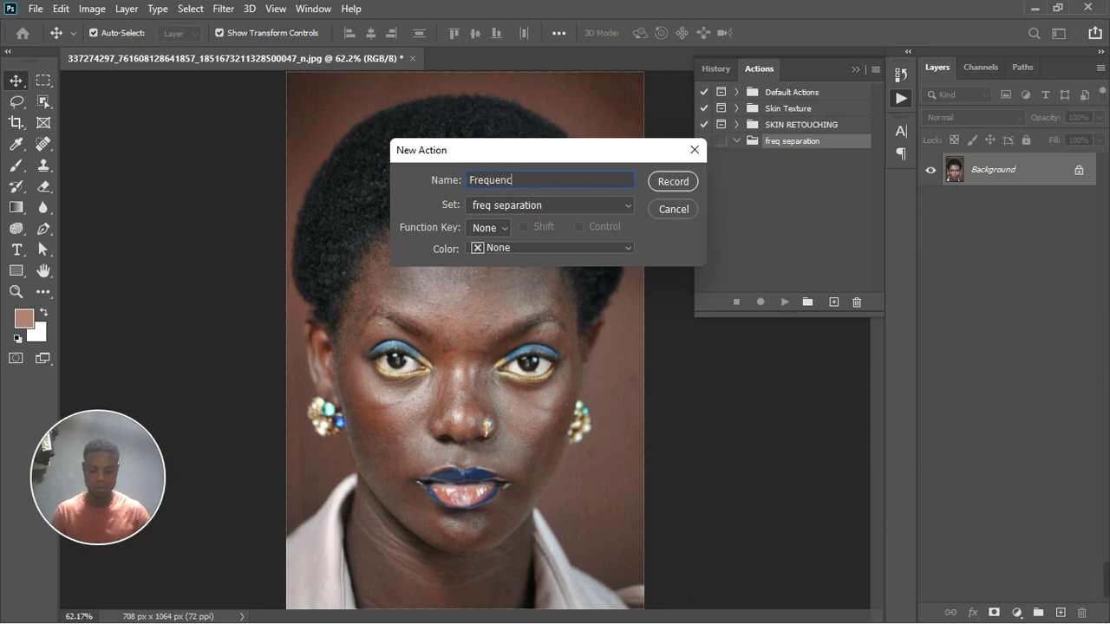
text(y separation 8 bit)
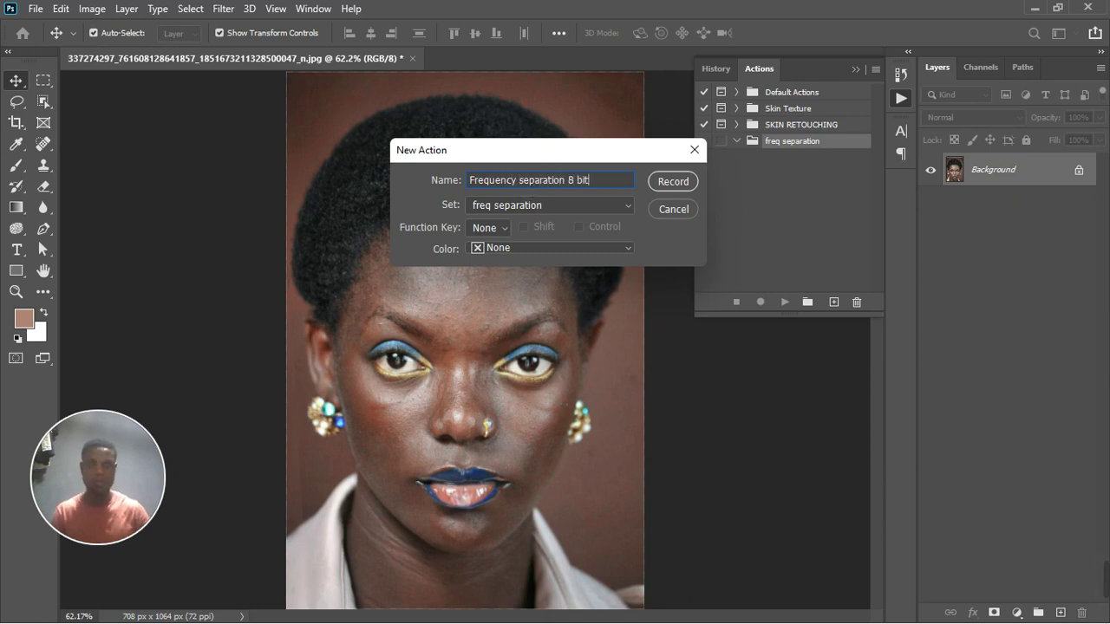
click(665, 188)
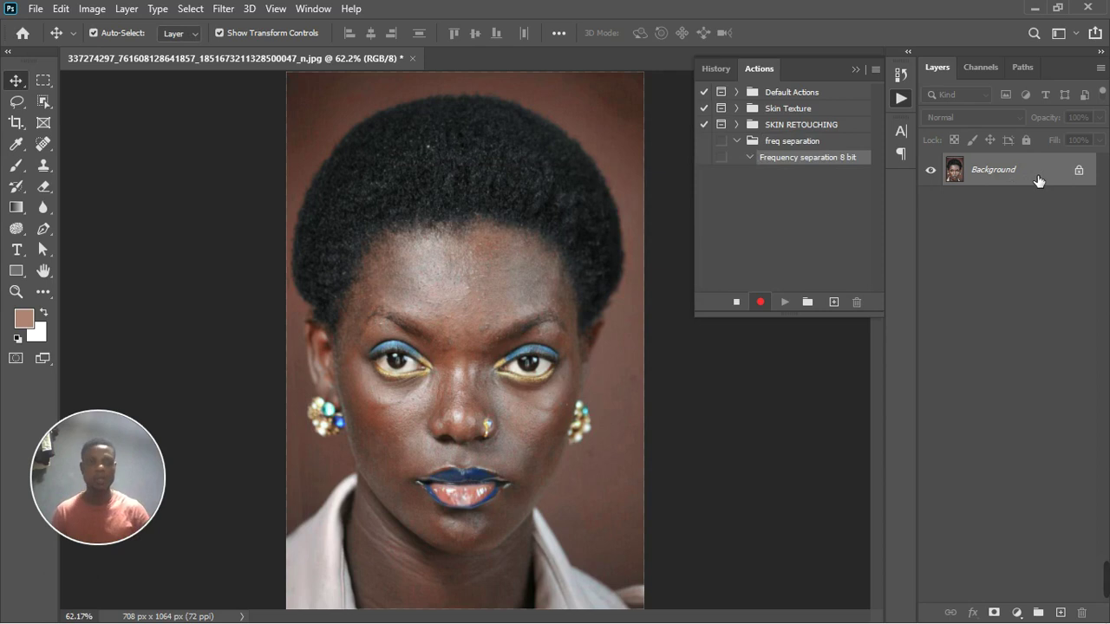
Step: Duplicate the Background layer twice and hide the upper copy
key(ctrl+j)
key(ctrl+j)
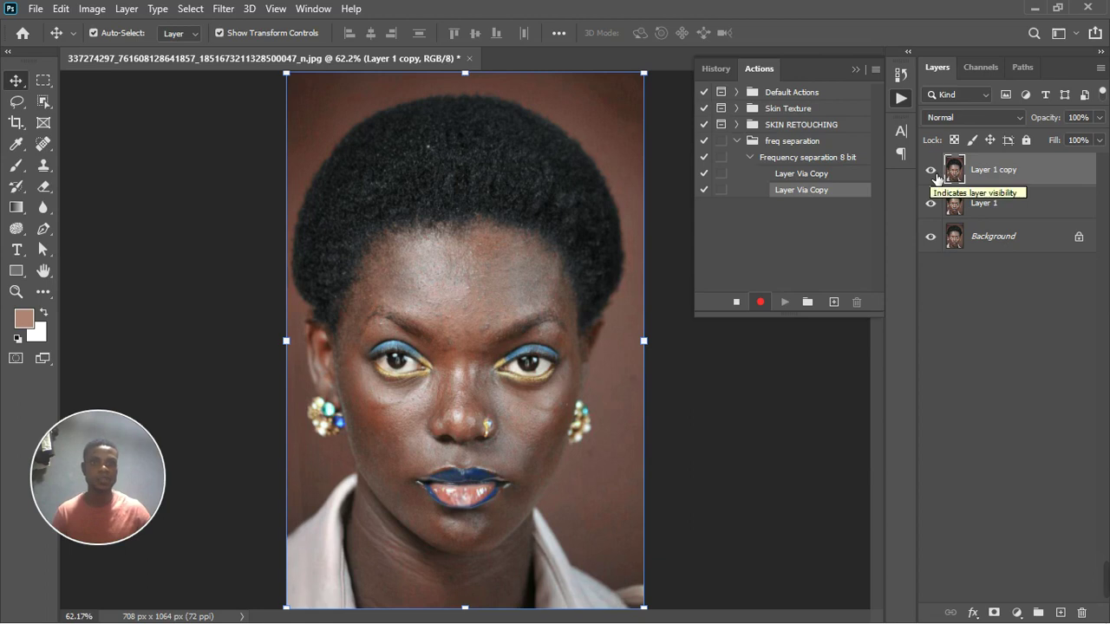
click(931, 172)
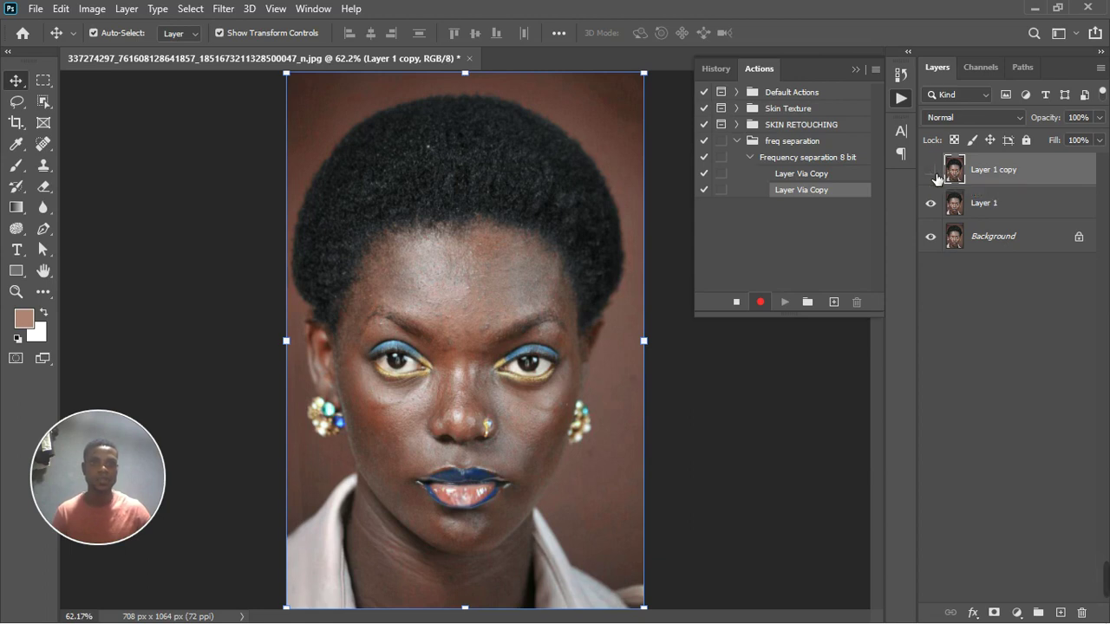
Step: Apply a Gaussian Blur with a 3.5-pixel radius to Layer 1 and make the recorded blur step show its dialog during playback
click(1016, 208)
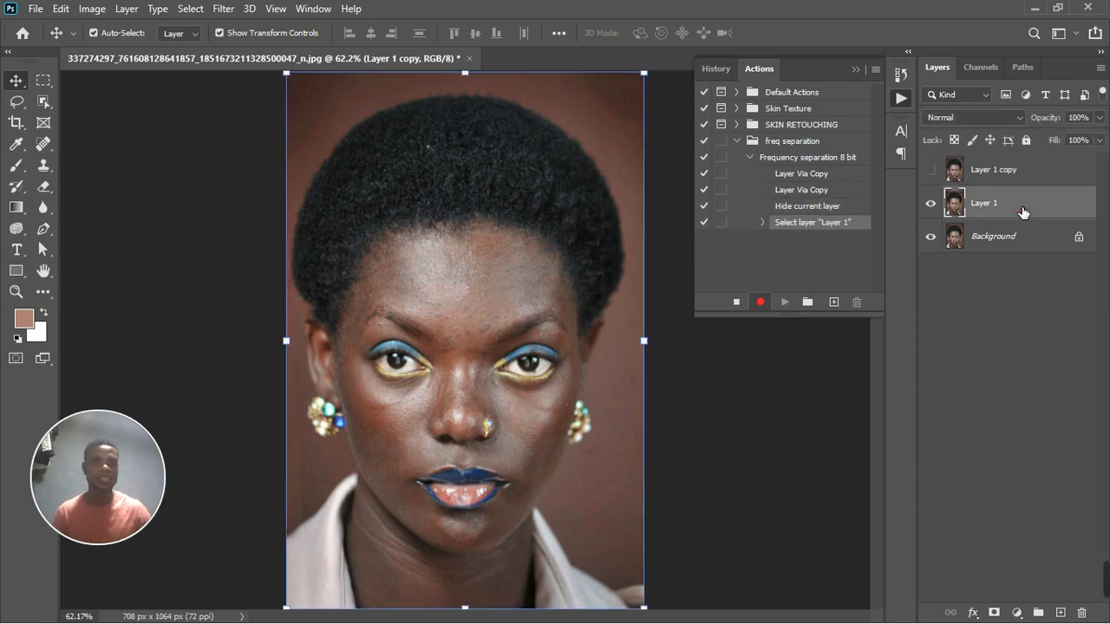
click(222, 11)
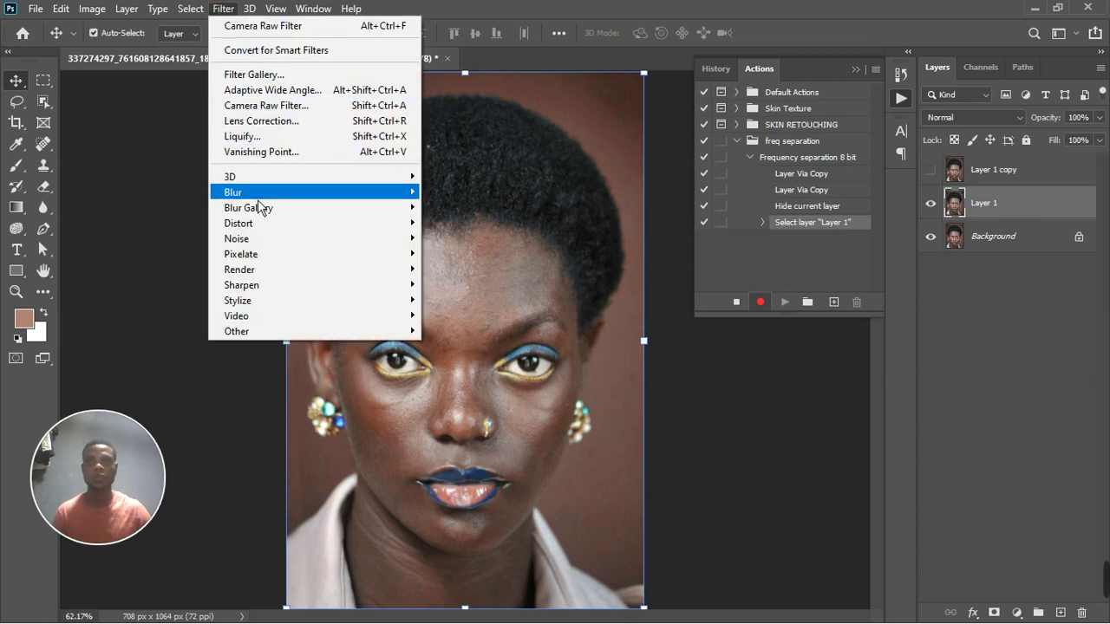
mouse_move(258, 194)
click(472, 256)
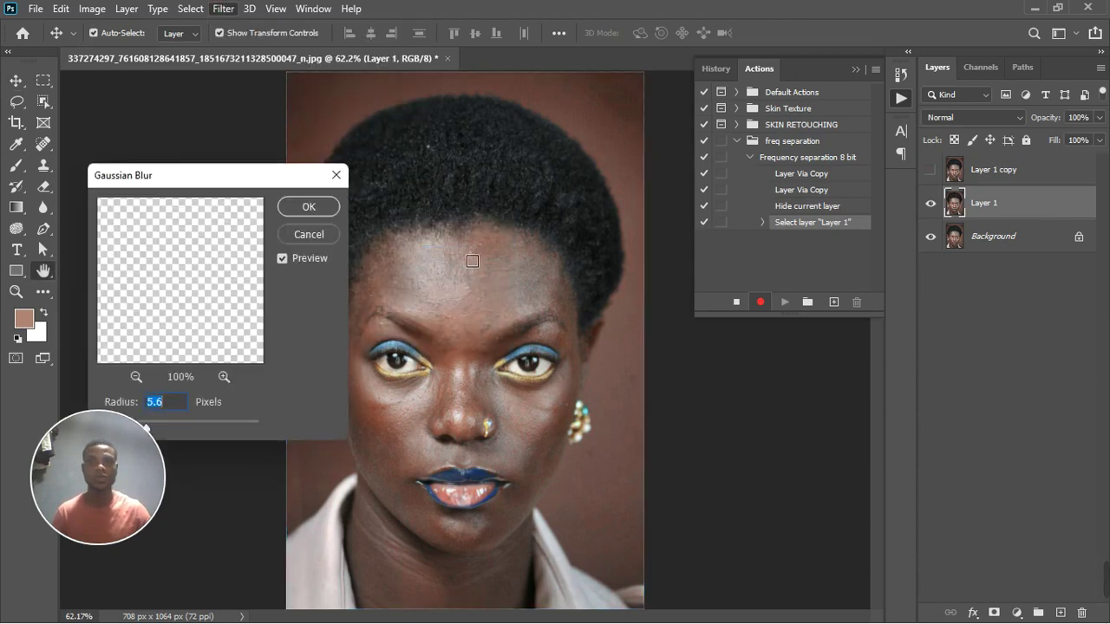
drag(209, 191, 822, 302)
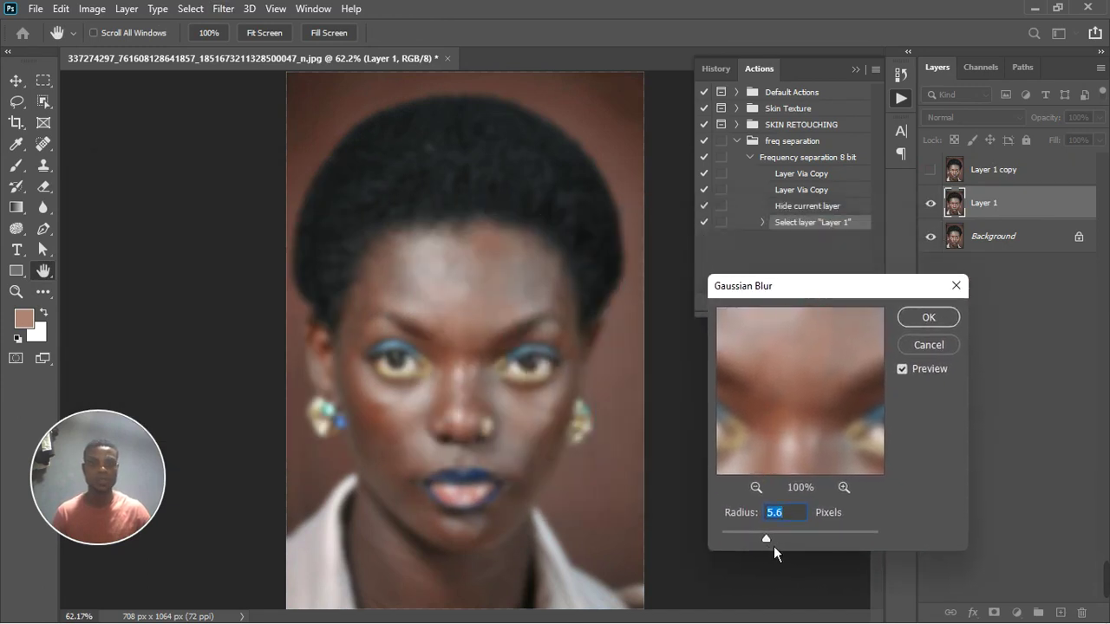
drag(774, 544, 760, 550)
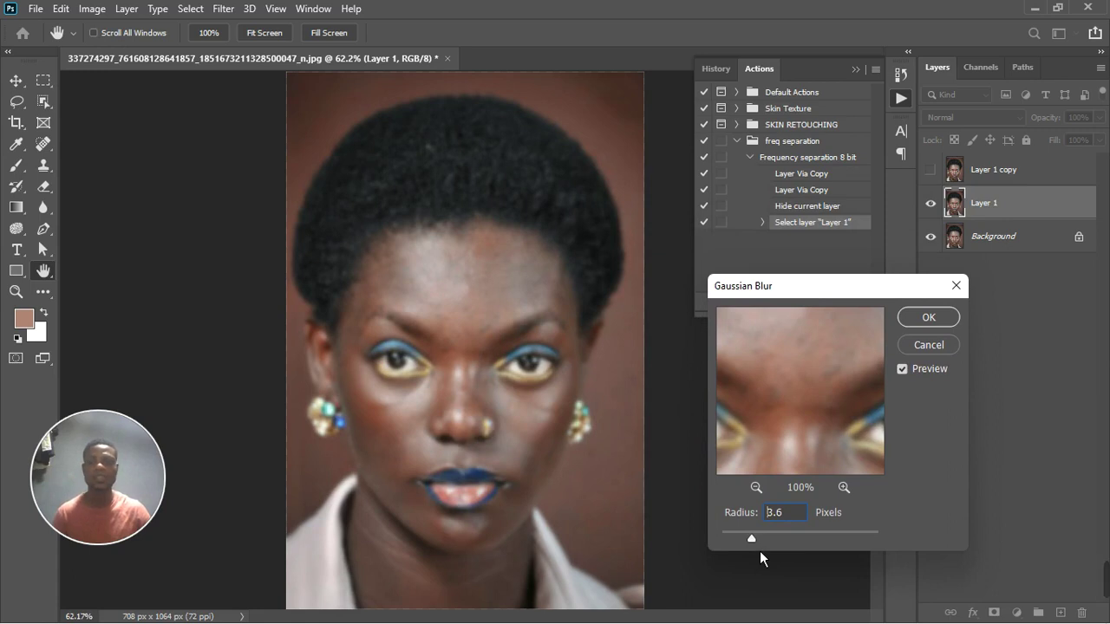
drag(760, 551, 757, 551)
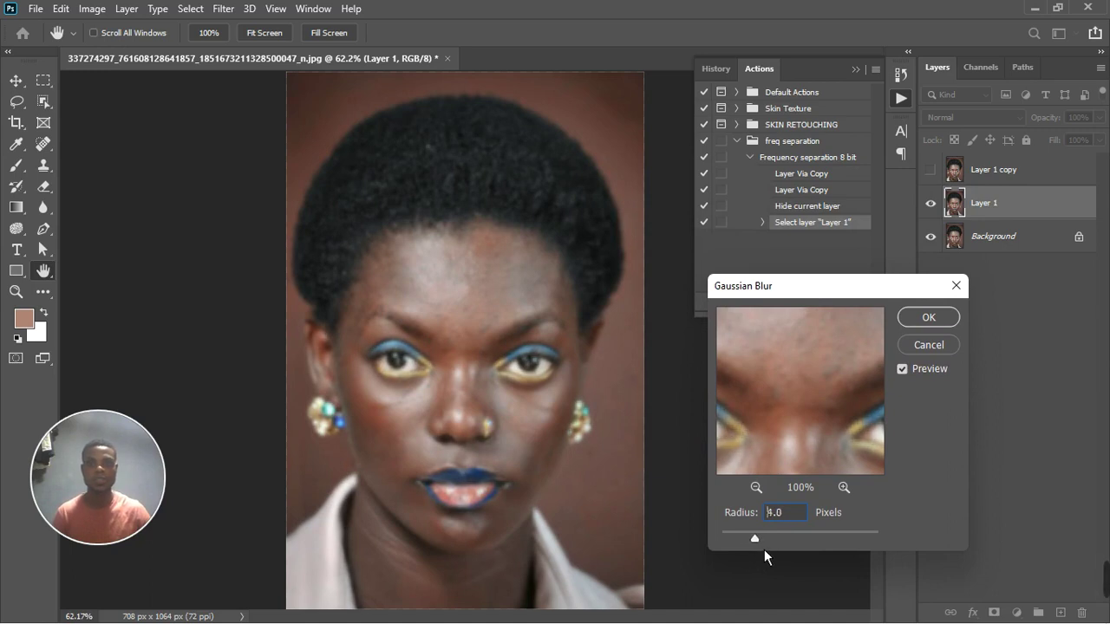
drag(770, 546, 771, 546)
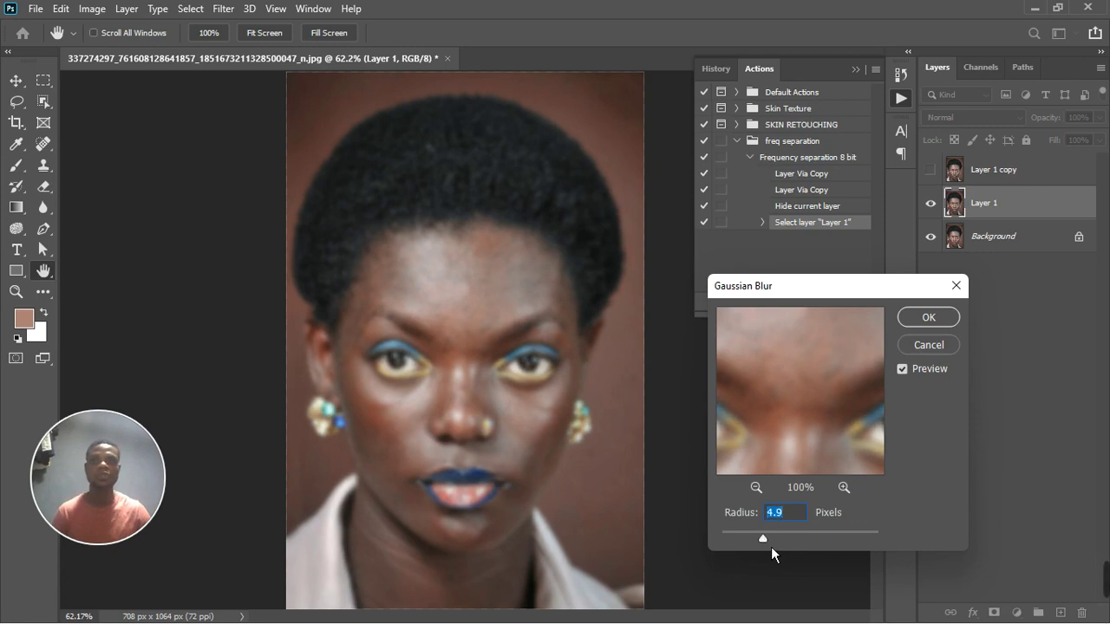
drag(770, 546, 762, 547)
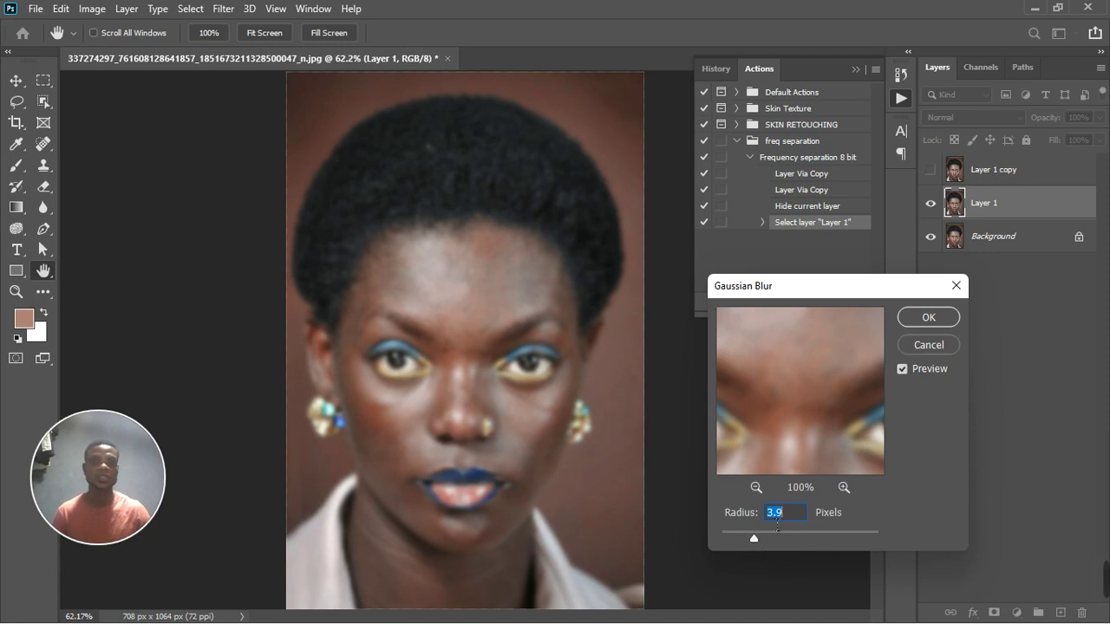
text(3)
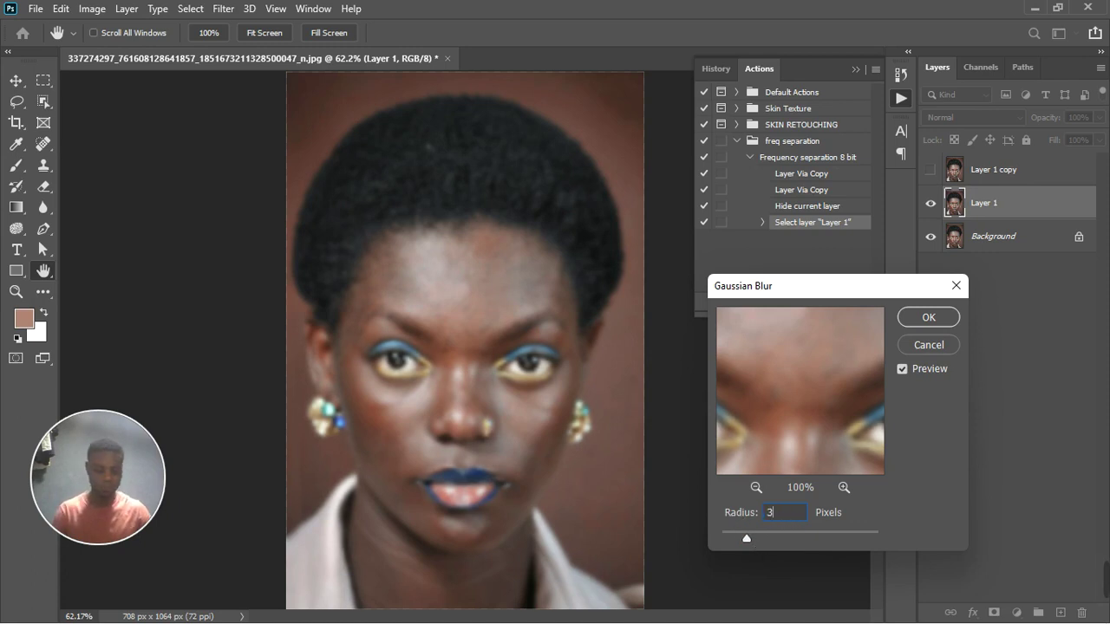
text(.5)
click(924, 320)
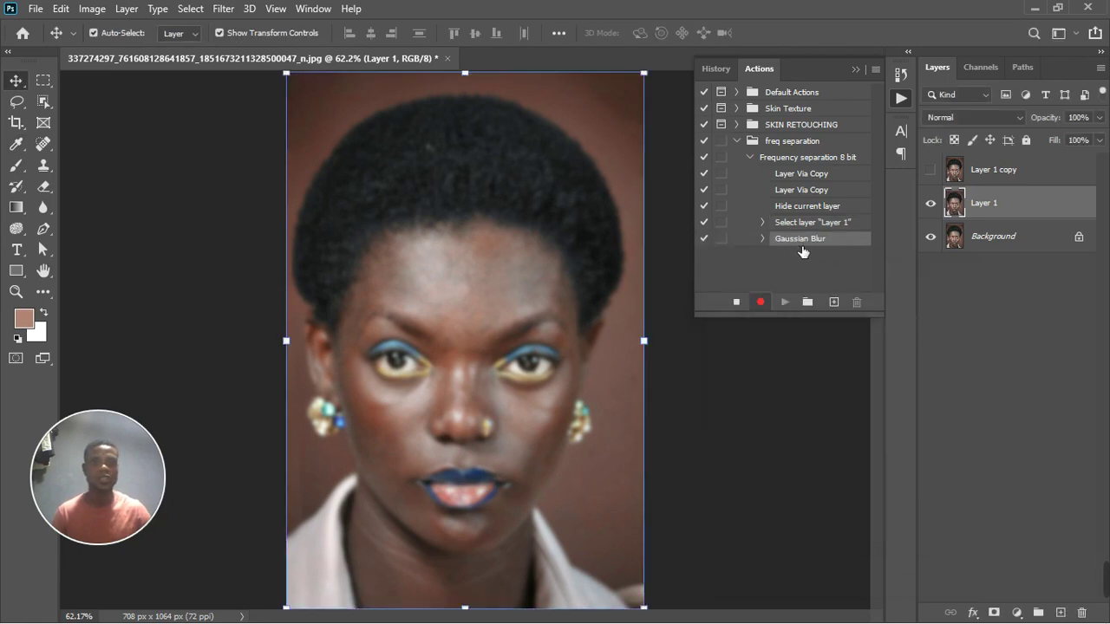
click(724, 244)
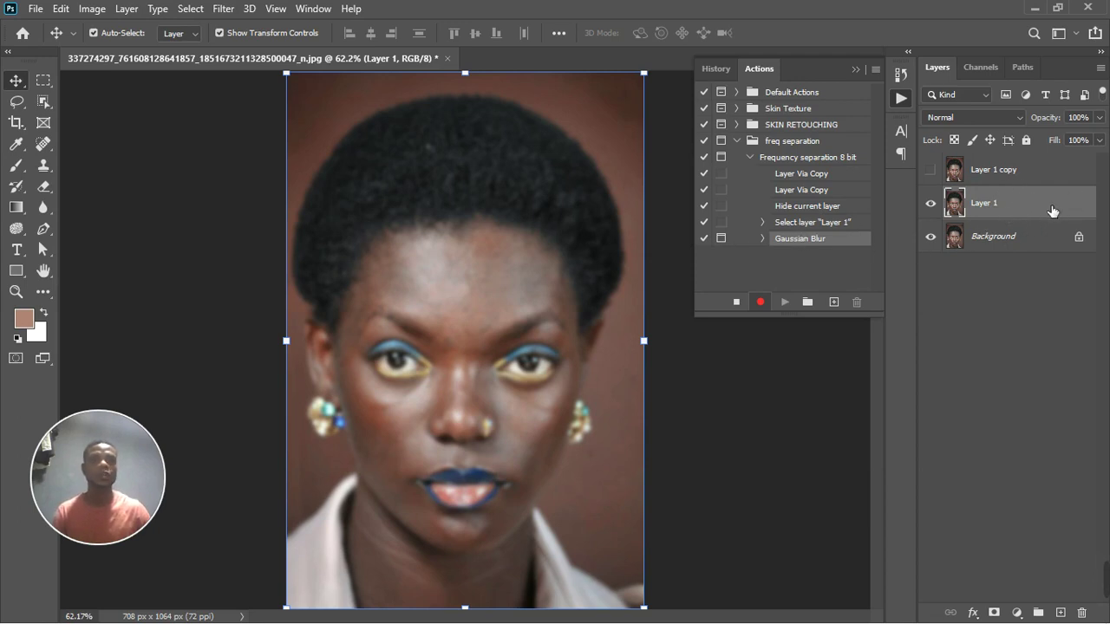
Step: Show Layer 1 copy and use Apply Image on it with Layer 1 as source, Subtract blending, scale 2 and offset 128
click(1022, 176)
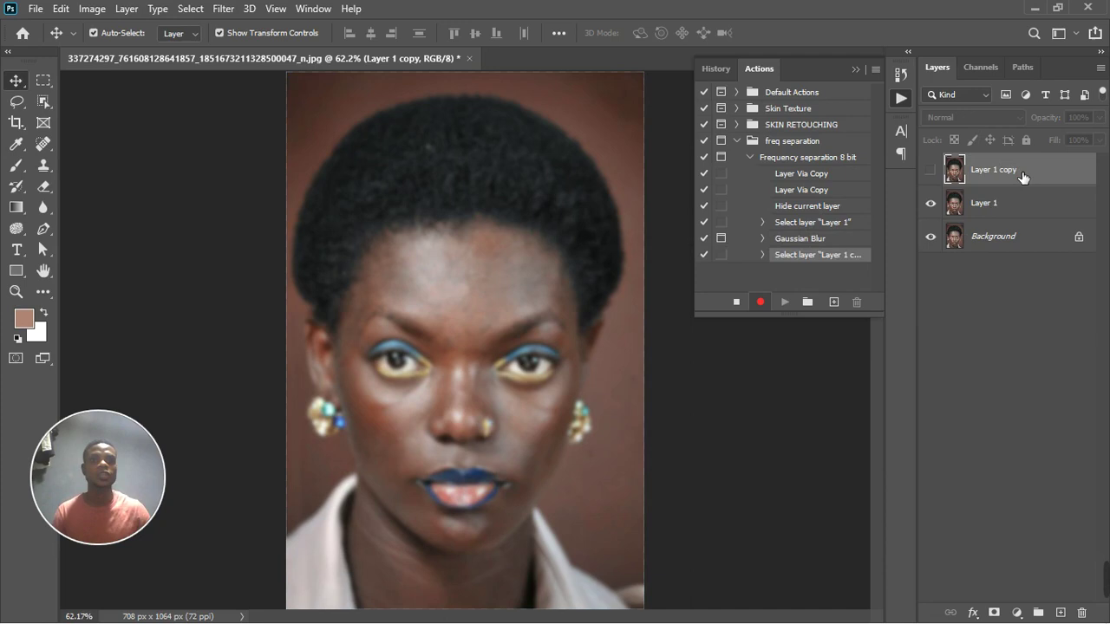
click(936, 176)
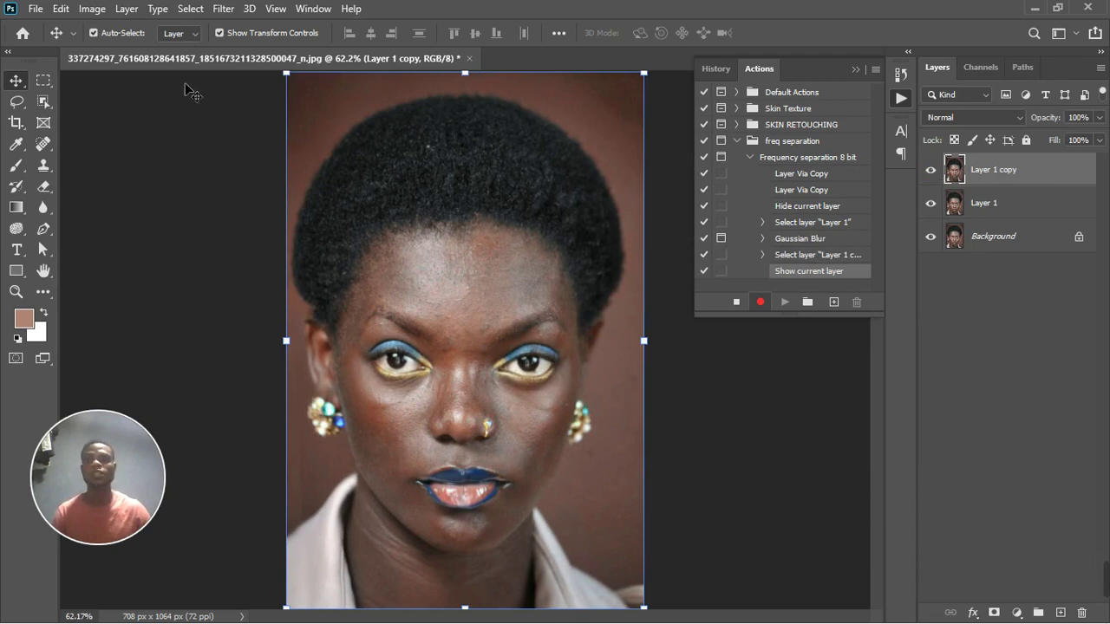
click(92, 8)
click(122, 247)
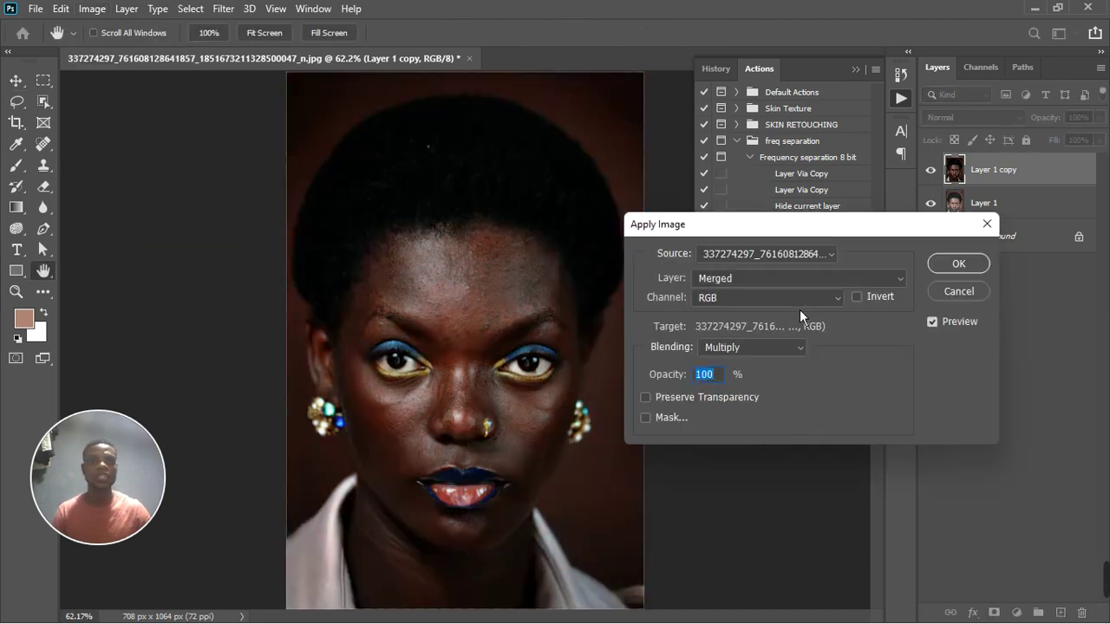
click(810, 280)
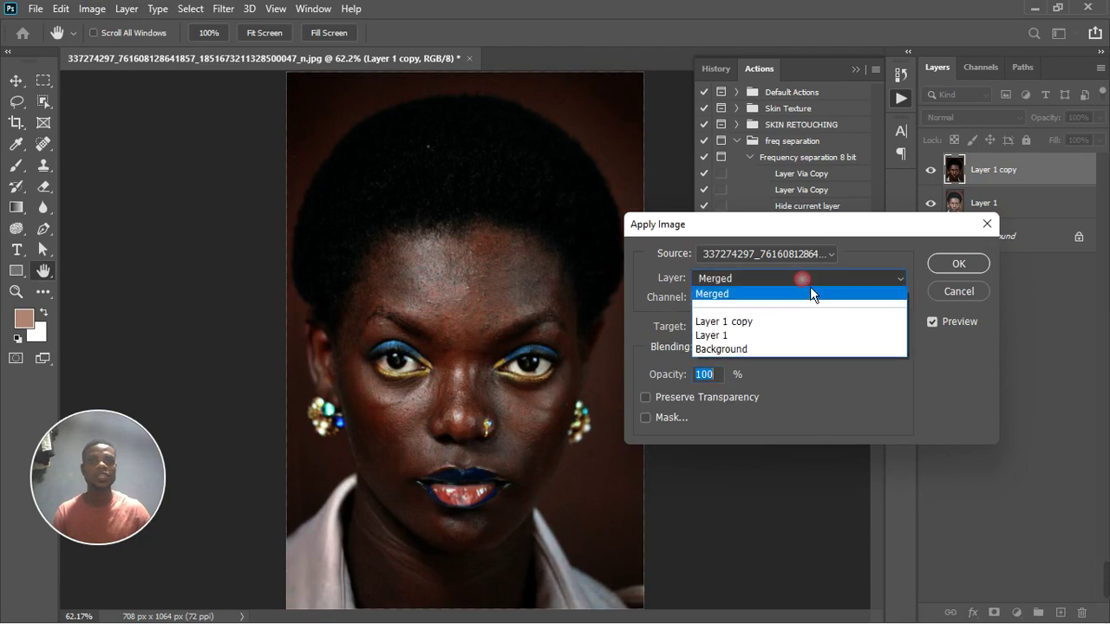
click(757, 338)
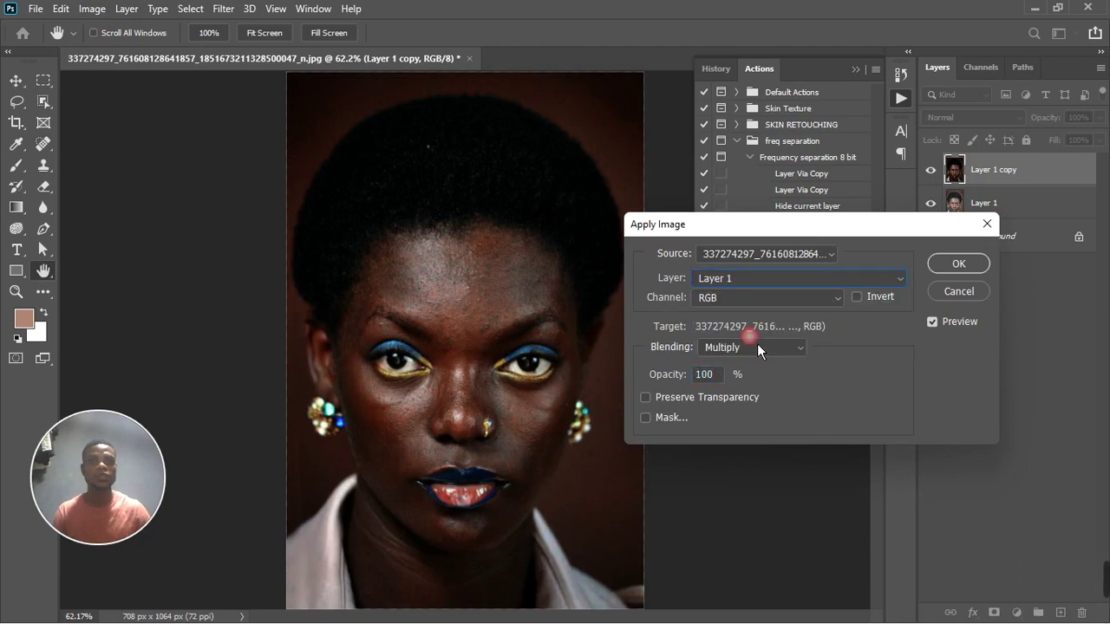
click(794, 348)
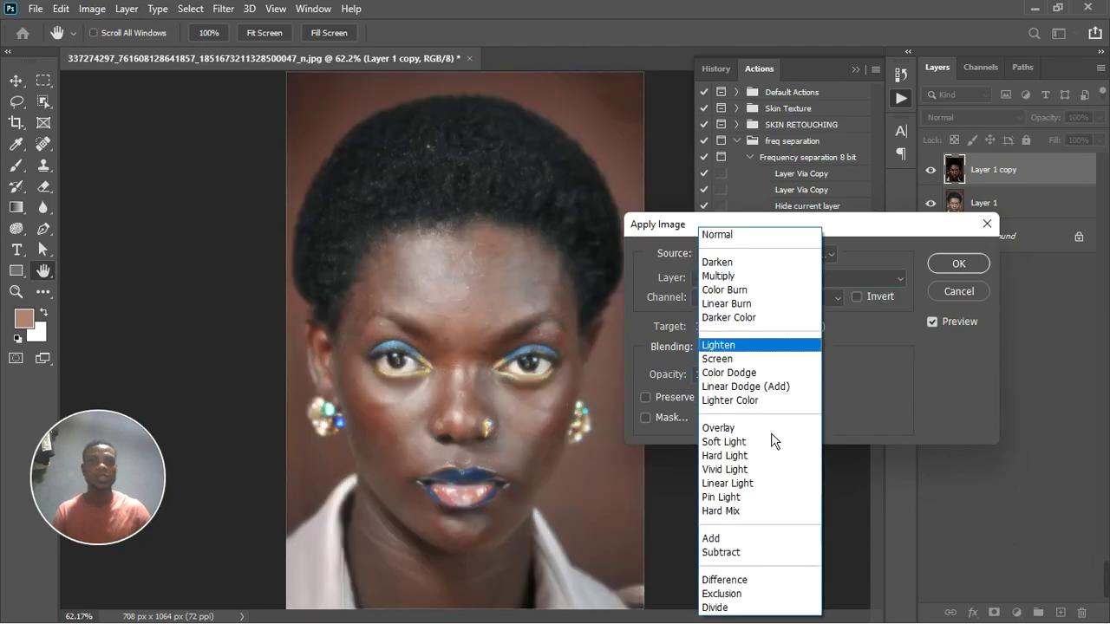
click(737, 555)
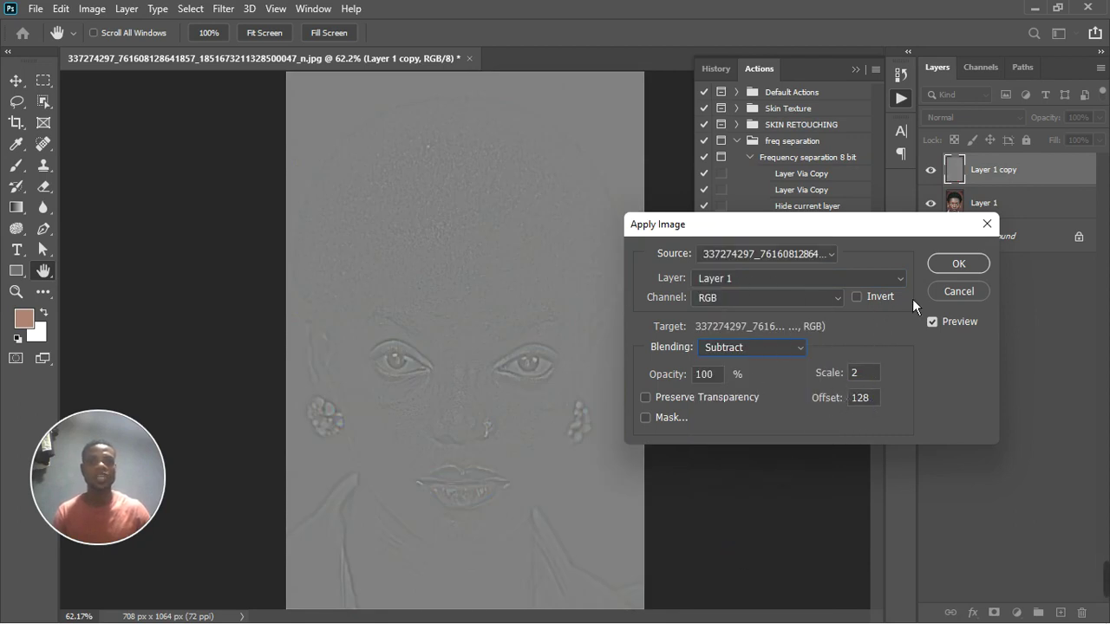
click(959, 264)
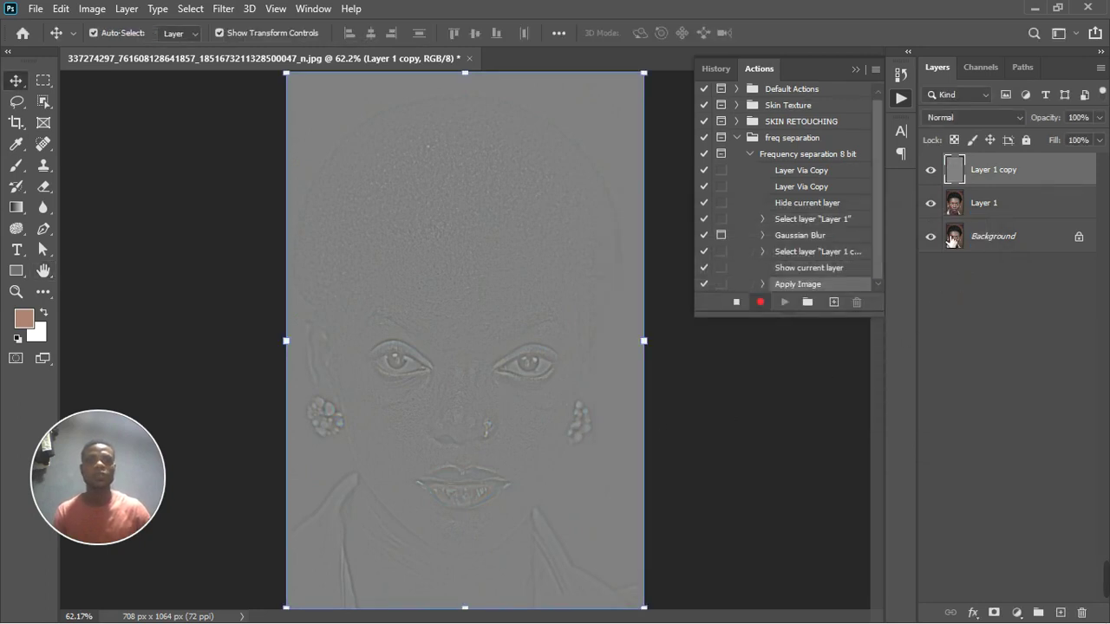
Step: Set Layer 1 copy's blend mode to Linear Light and group it with Layer 1
click(993, 123)
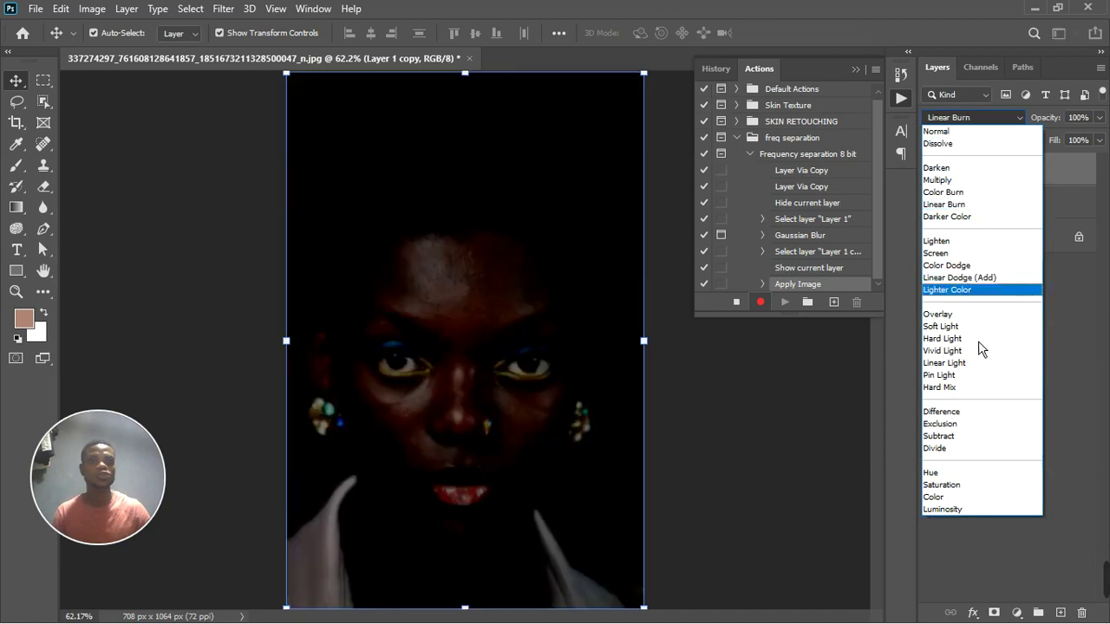
click(970, 362)
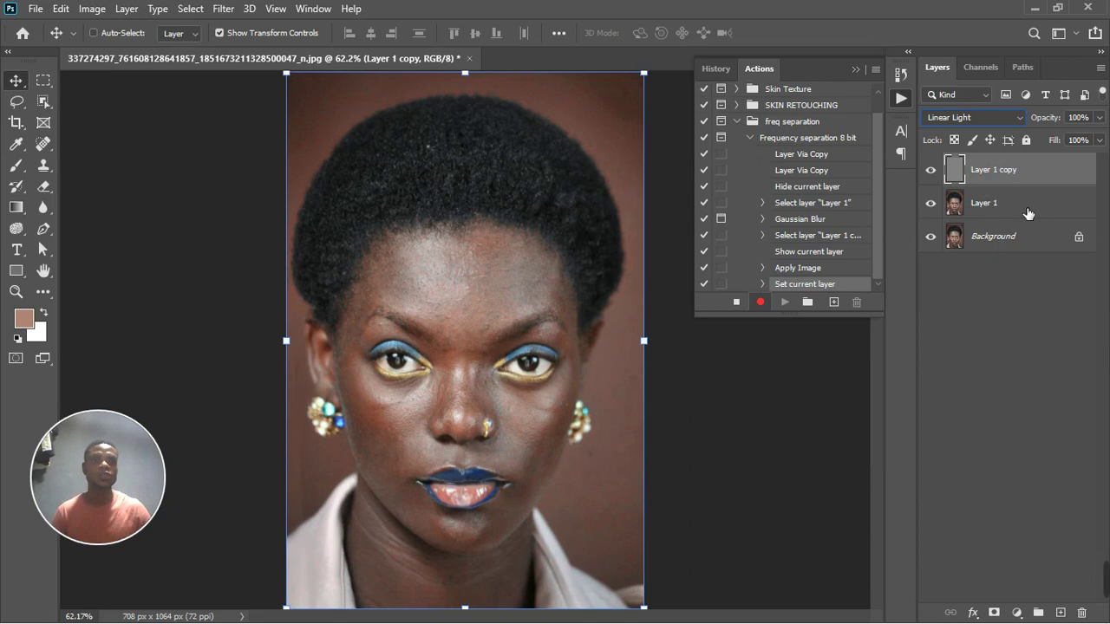
ctrl+click(1026, 208)
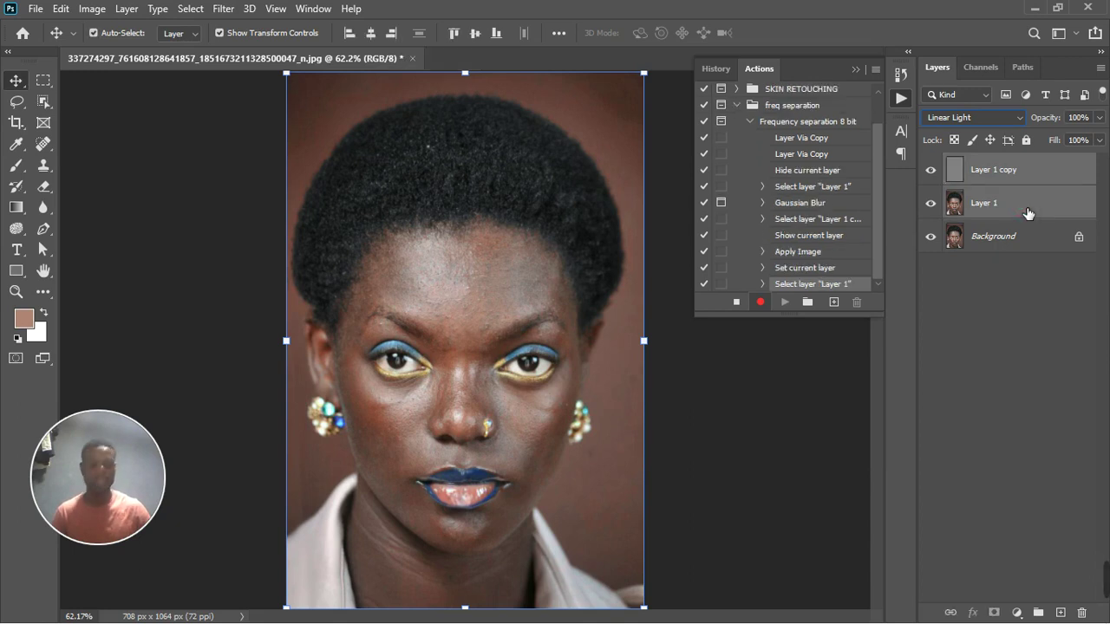
key(ctrl+g)
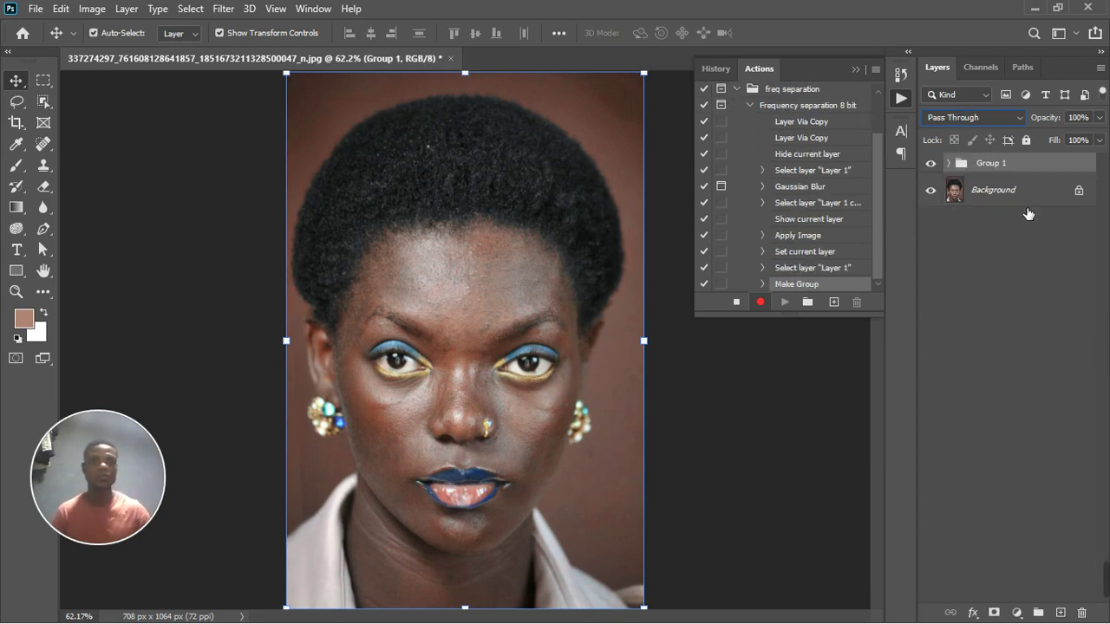
Step: Expand Group 1, select Layer 1 and choose the Mixer Brush with its size increased to 125
click(953, 164)
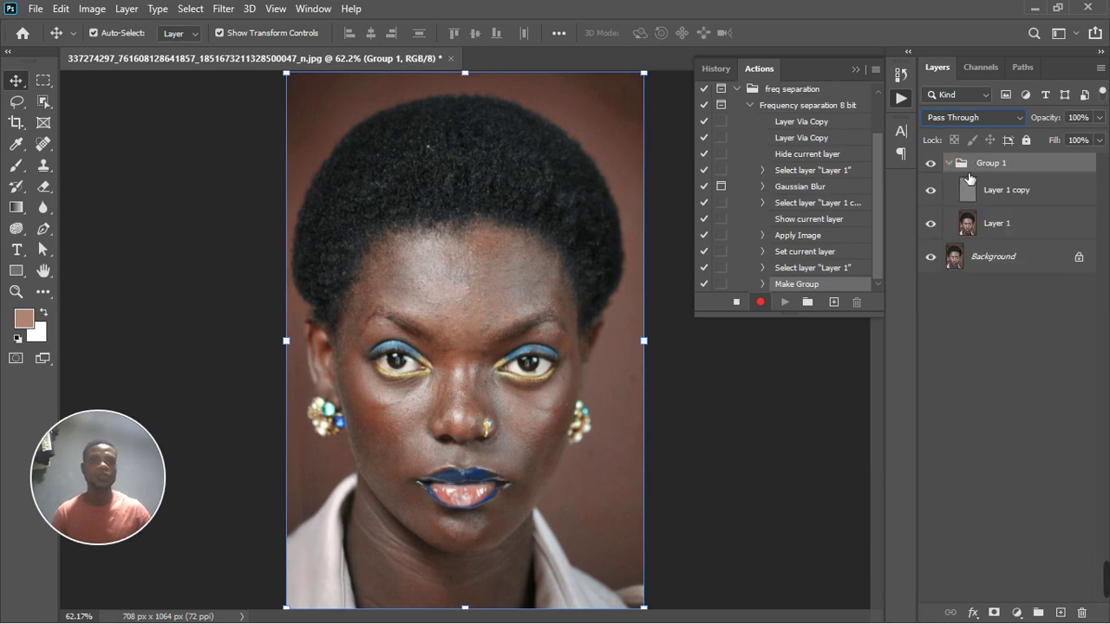
click(1035, 229)
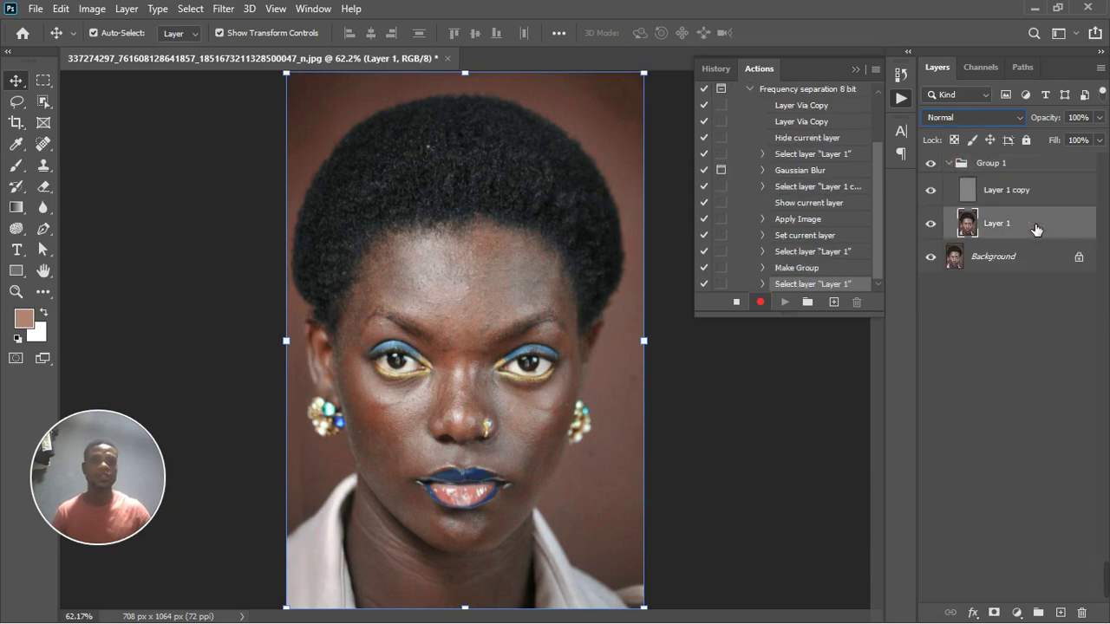
click(16, 165)
click(79, 216)
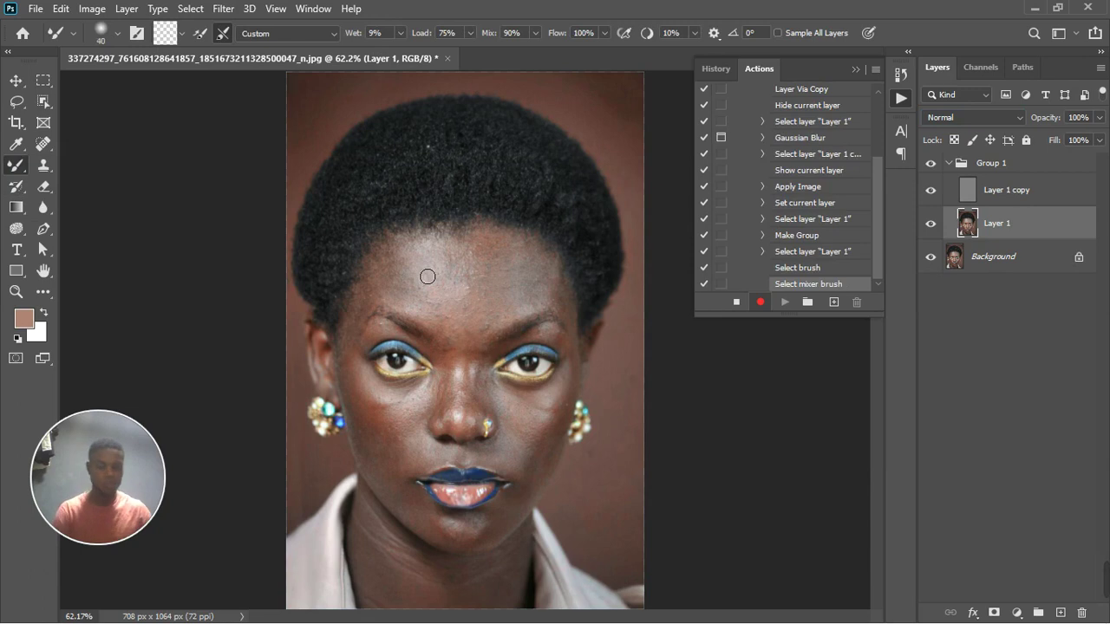
key(bracketright)
key(bracketright)
key(bracketright)
key(bracketright)
key(bracketright)
key(bracketright)
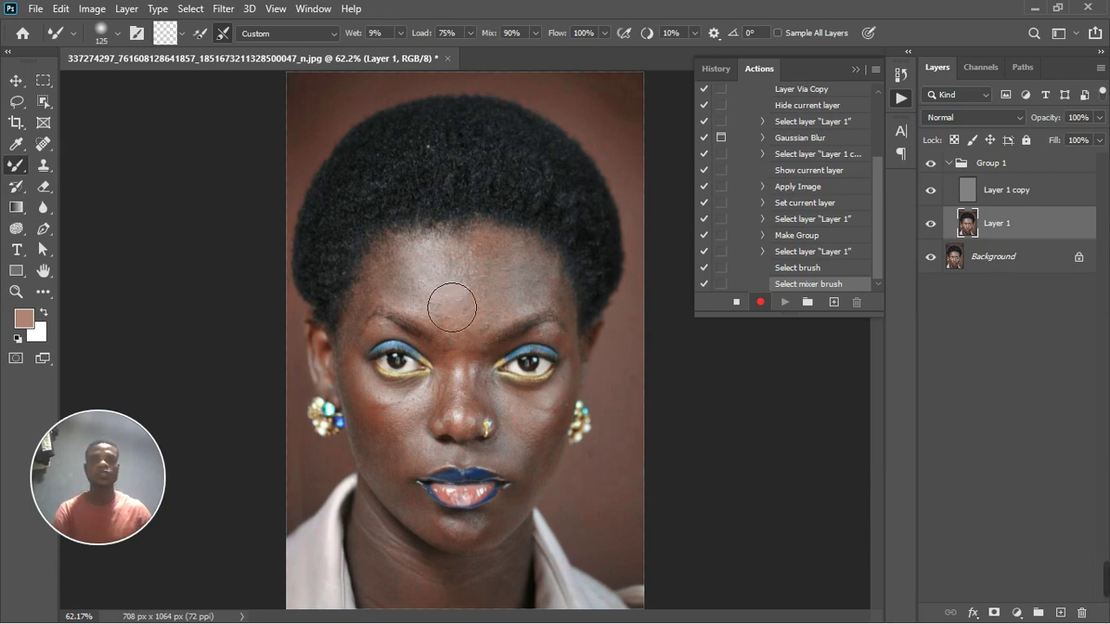
Step: Stop recording the frequency separation action and collapse the freq separation set
click(736, 302)
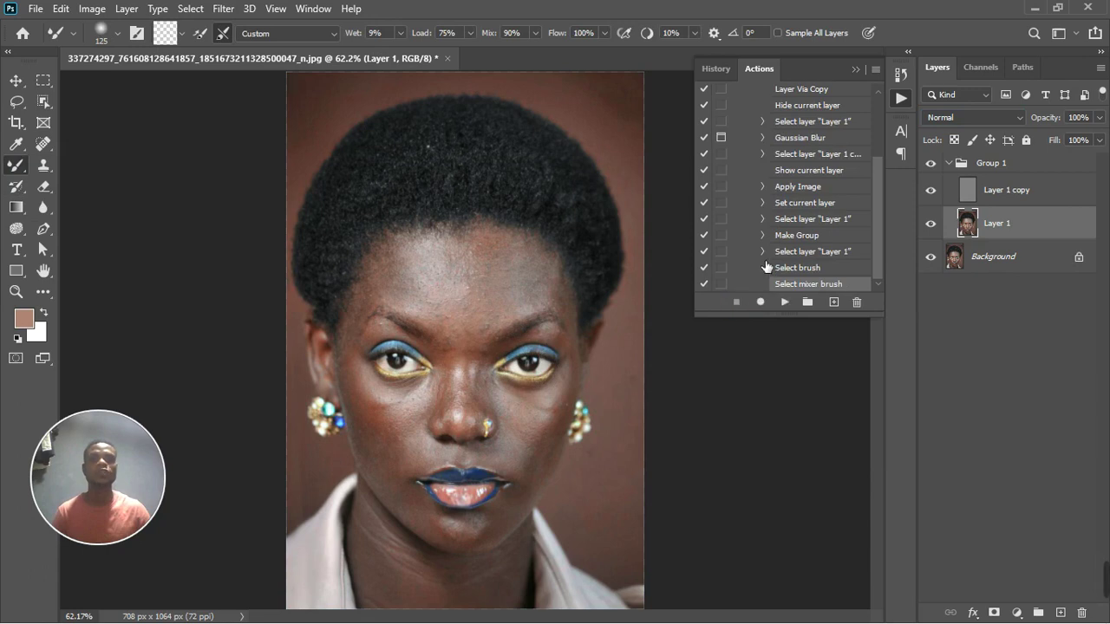
scroll(766, 266, up, 3)
click(737, 122)
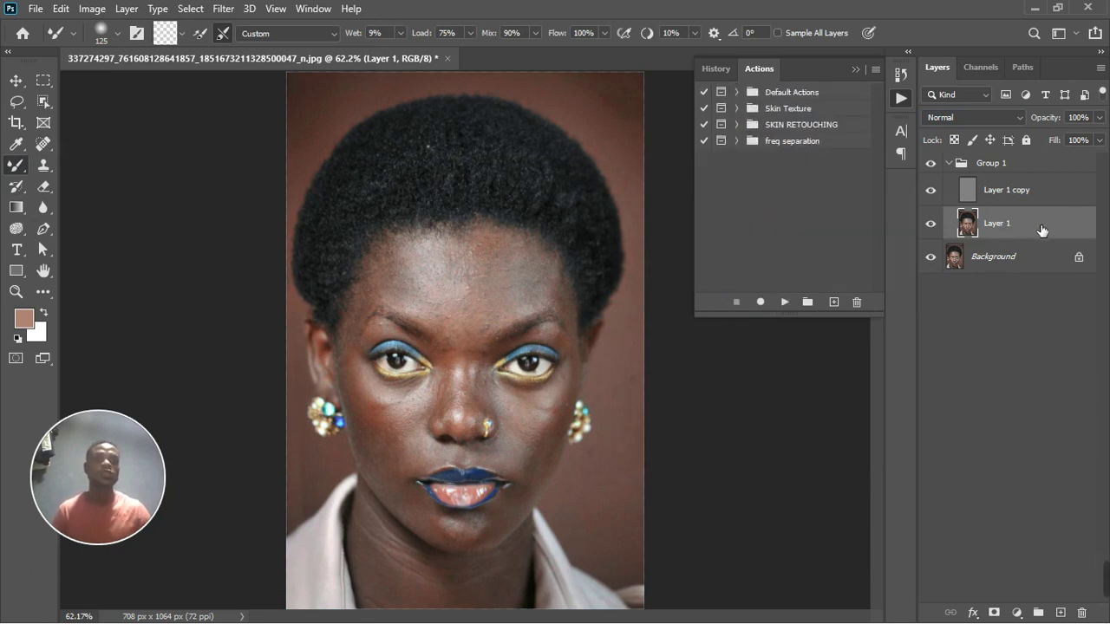
click(736, 141)
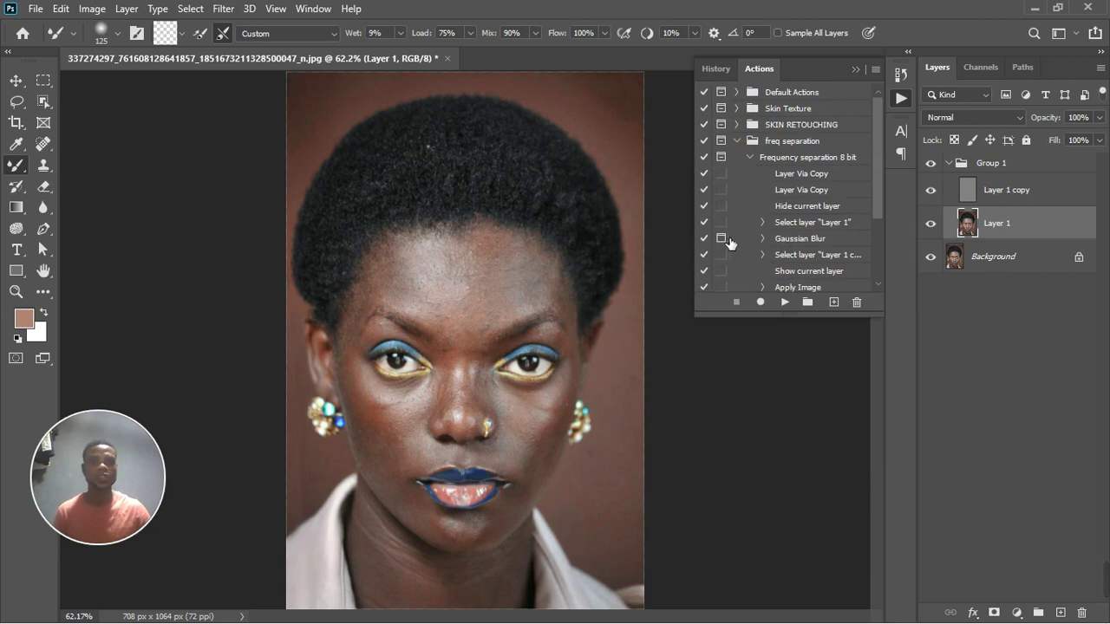
click(739, 141)
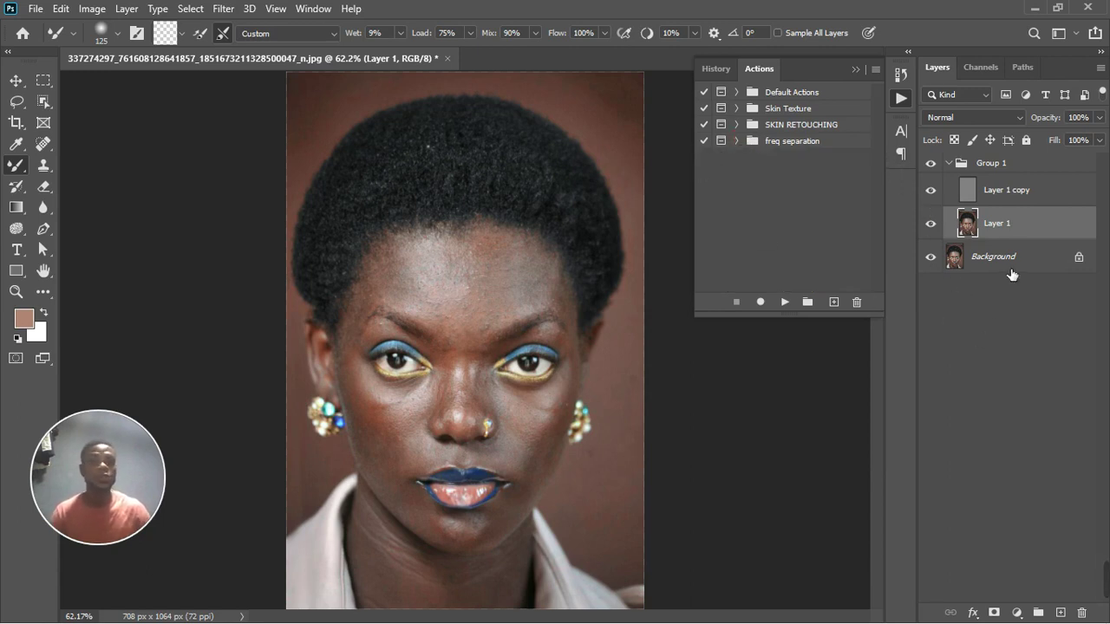
Step: Reselect Layer 1 inside Group 1 and reduce the Mixer Brush size for working on the forehead
click(949, 163)
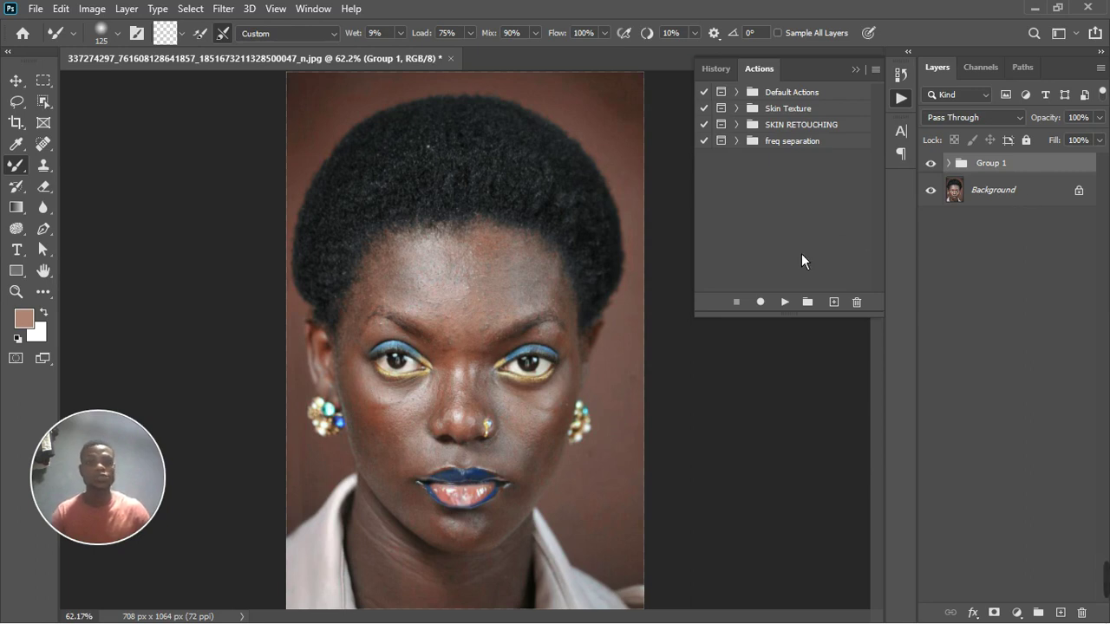
click(950, 165)
click(1030, 231)
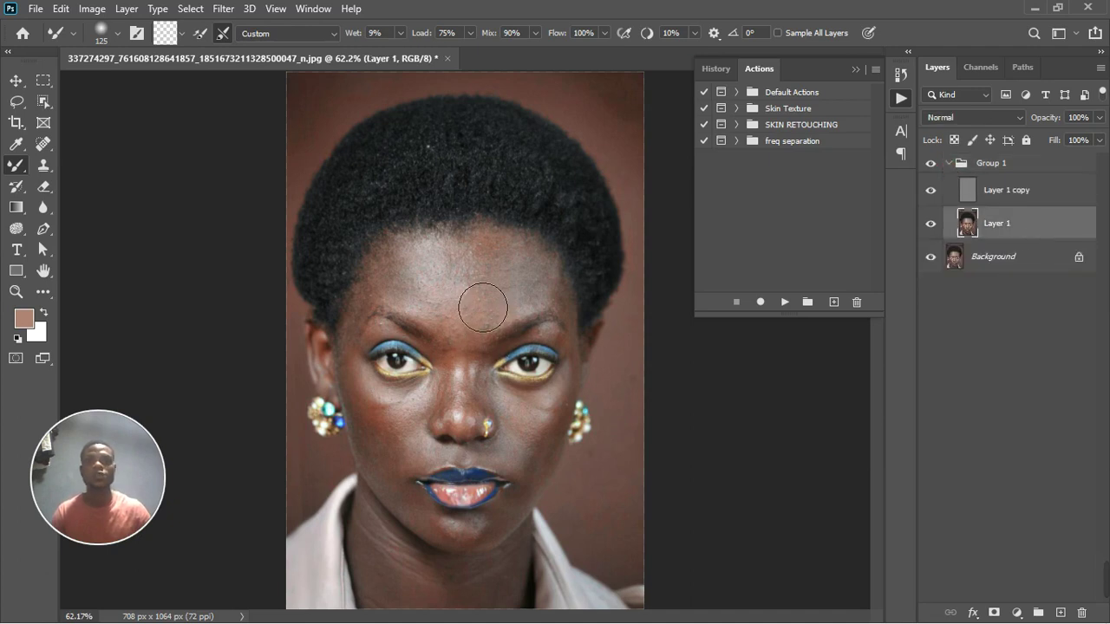
scroll(483, 310, up, 3)
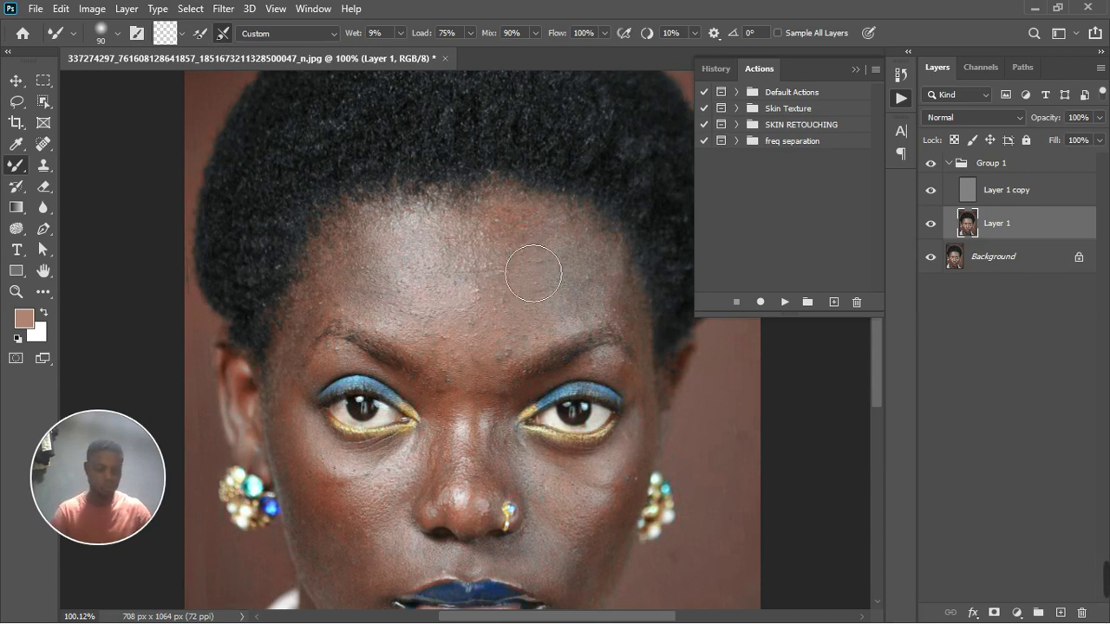
key(bracketleft)
key(bracketleft)
key(bracketleft)
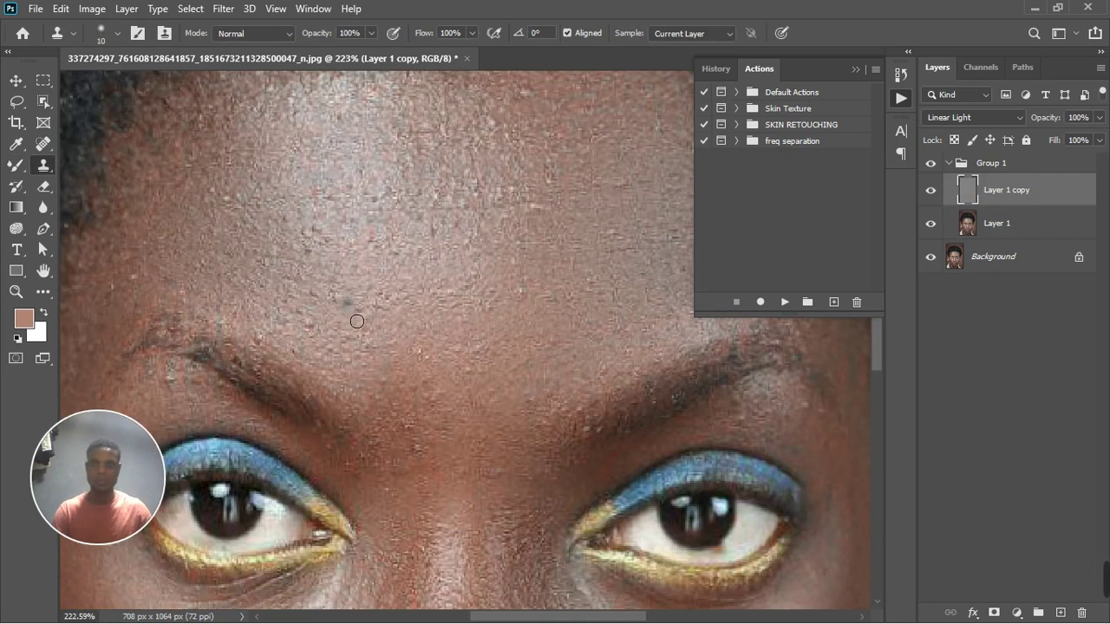
Step: Clone clean texture over the blemishes on the lower forehead above the left-hand eyebrow on Layer 1 copy with a size 10 brush
scroll(357, 322, up, 5)
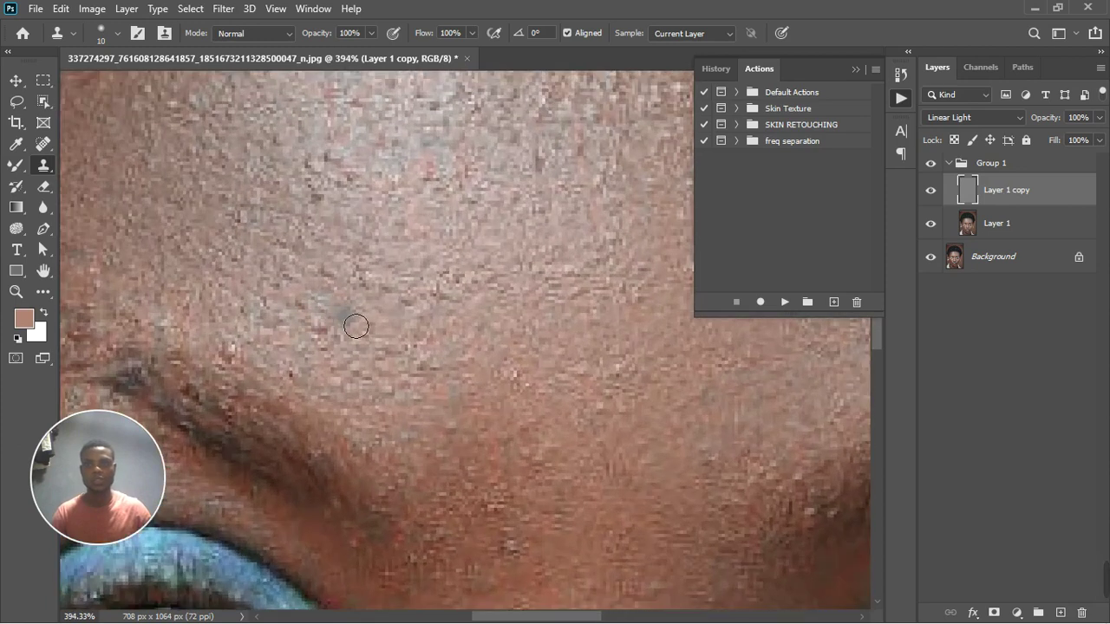
scroll(531, 356, down, 5)
scroll(530, 356, down, 4)
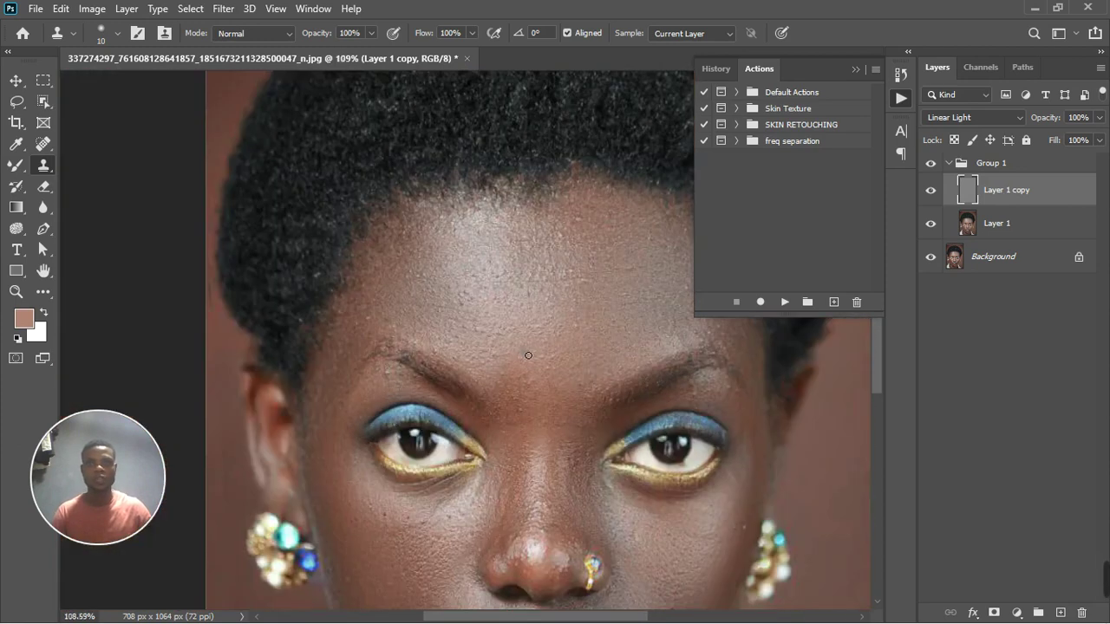
scroll(528, 362, up, 6)
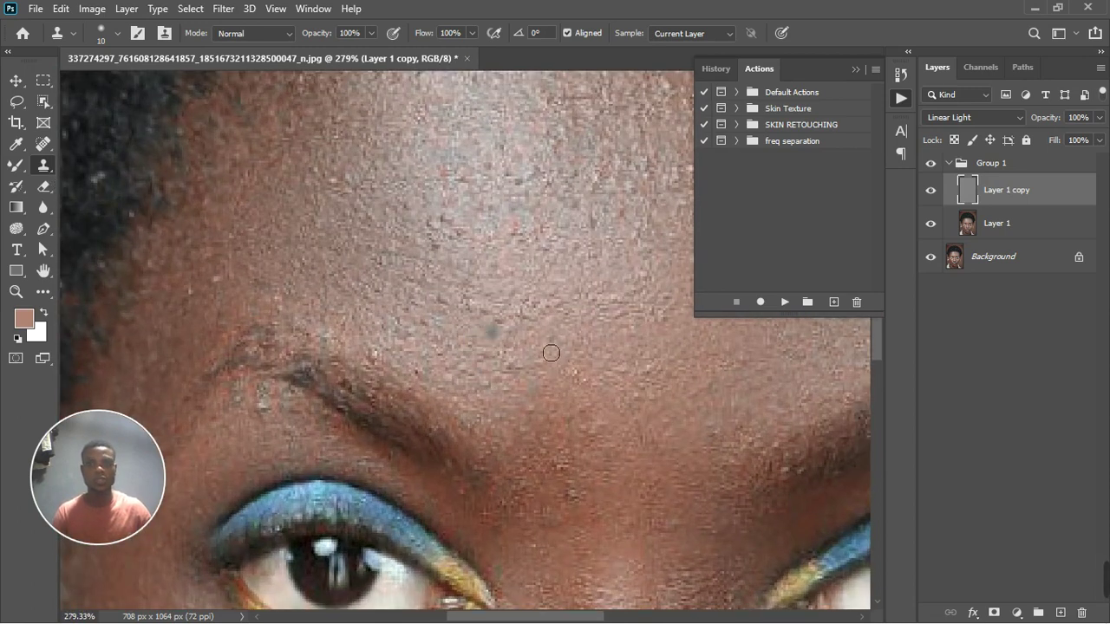
scroll(608, 403, up, 2)
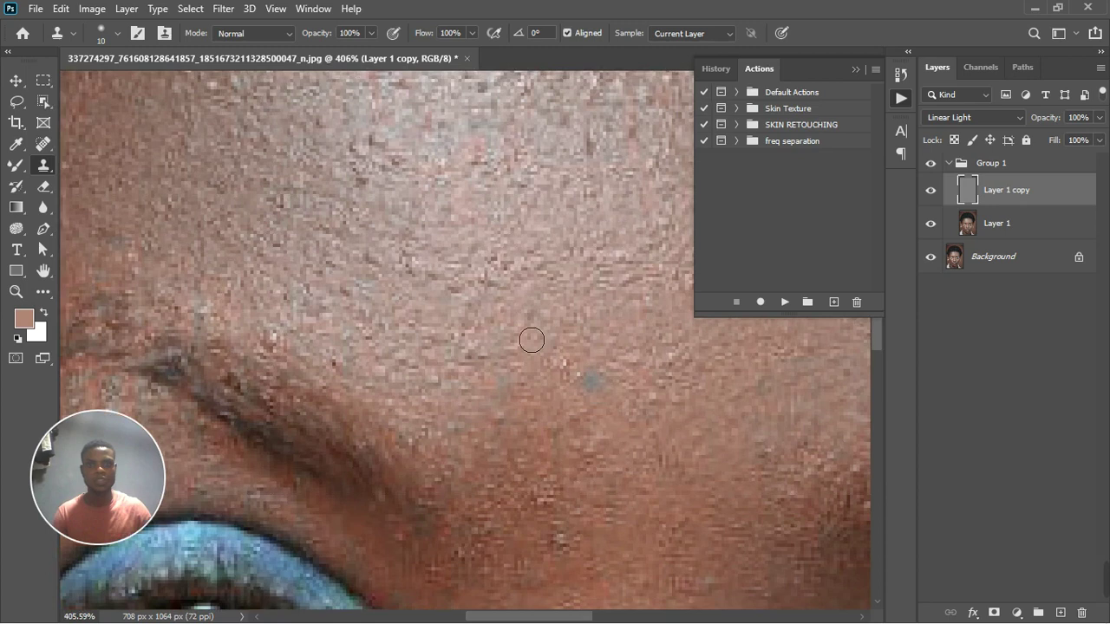
click(492, 284)
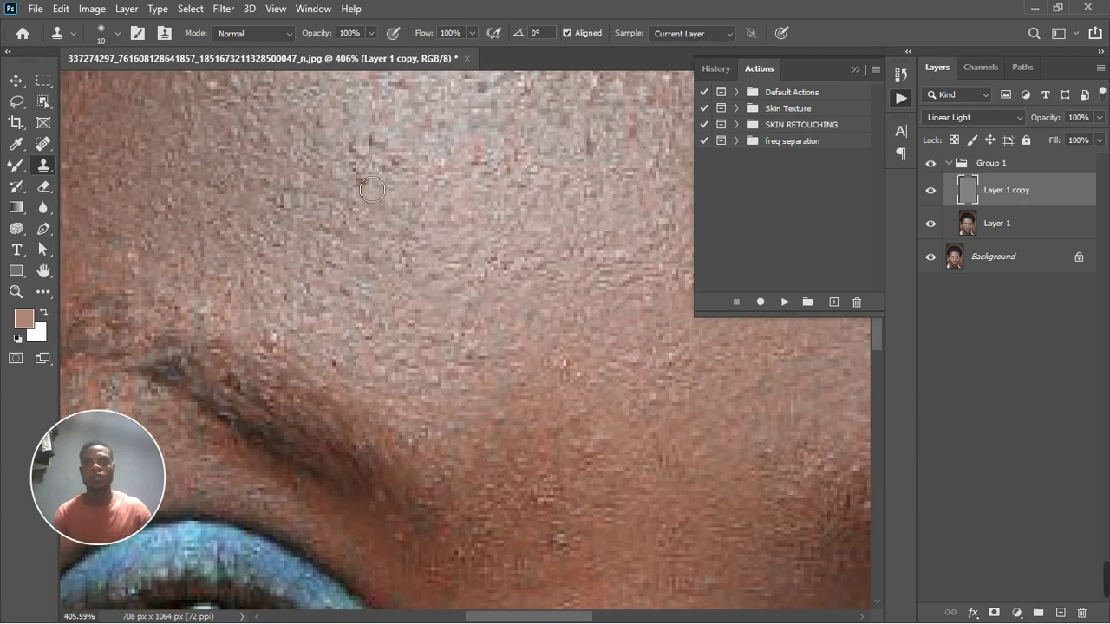
click(385, 154)
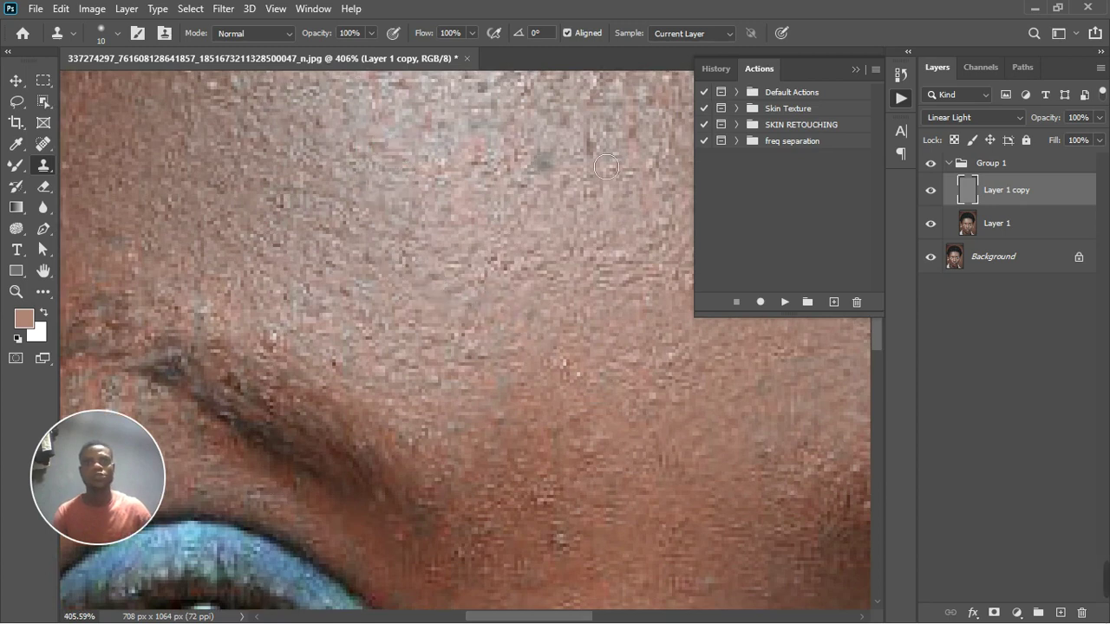
click(559, 149)
click(487, 168)
alt+click(387, 301)
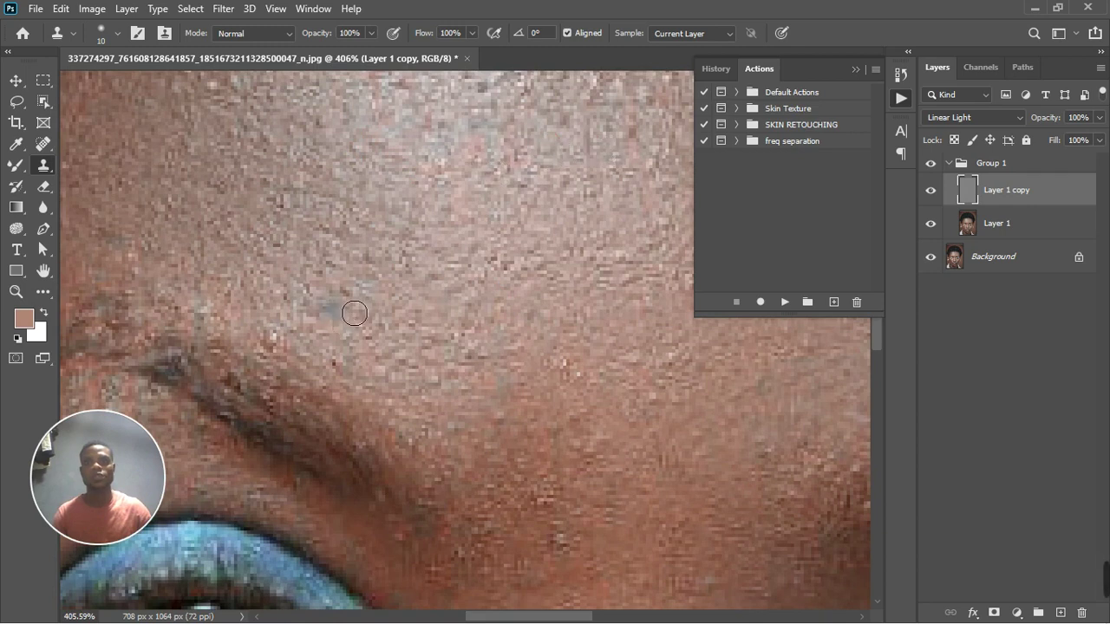
mouse_move(353, 311)
mouse_down()
mouse_move(309, 327)
mouse_move(283, 339)
mouse_up()
Step: Clone clean skin texture over the spots between the eyebrows on Layer 1 copy
alt+click(507, 368)
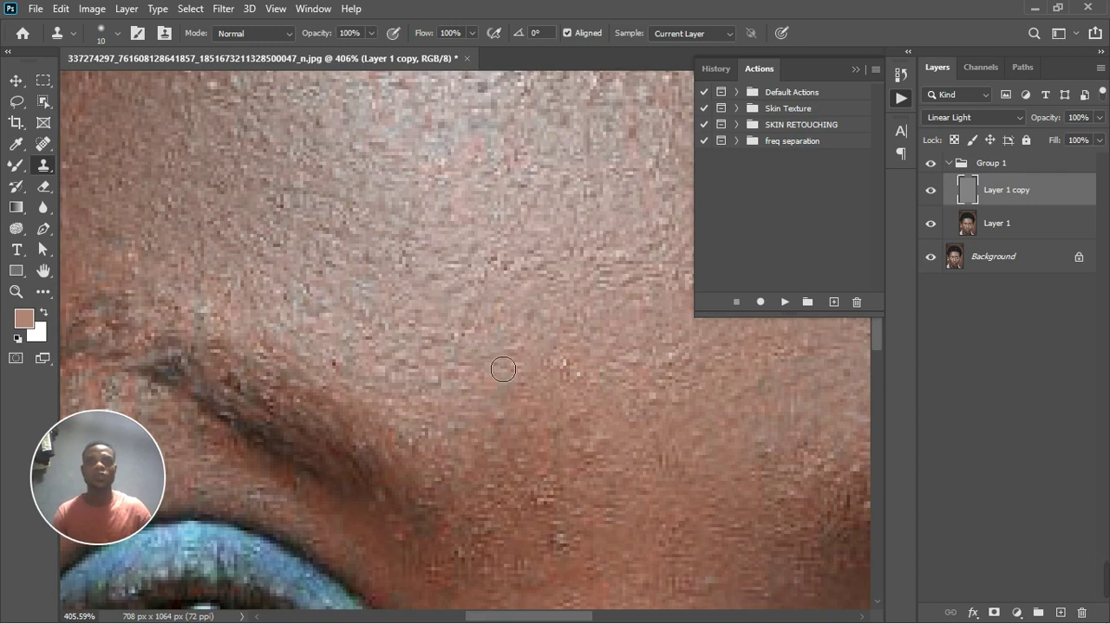
click(578, 499)
alt+click(542, 496)
click(556, 540)
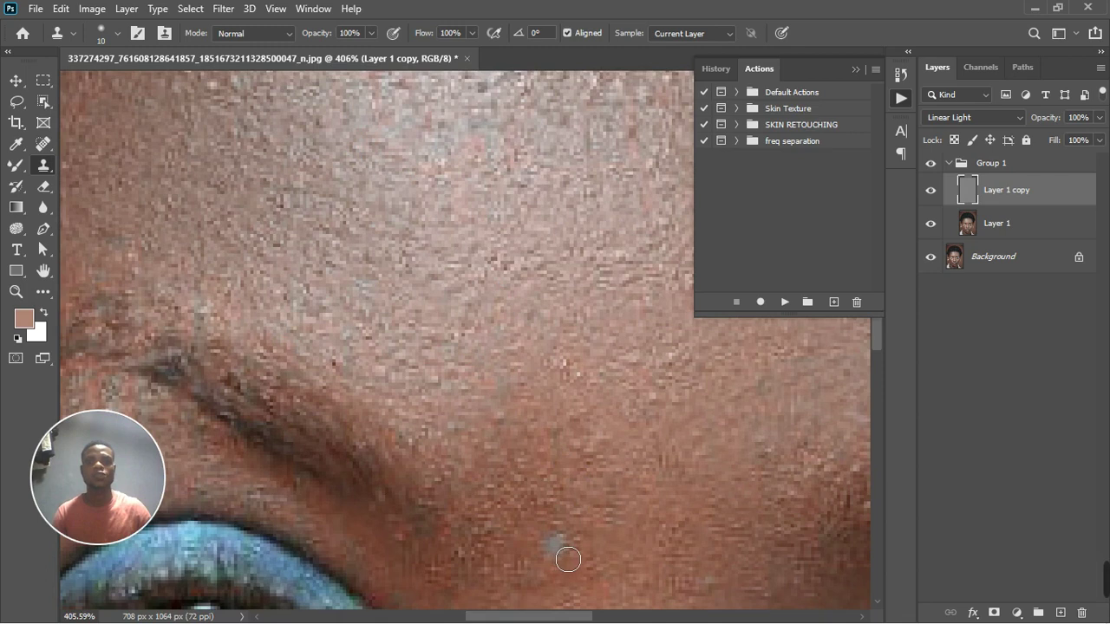
Step: Resample nearby skin repeatedly and clone out the texture specks across the middle of the forehead
scroll(524, 302, down, 5)
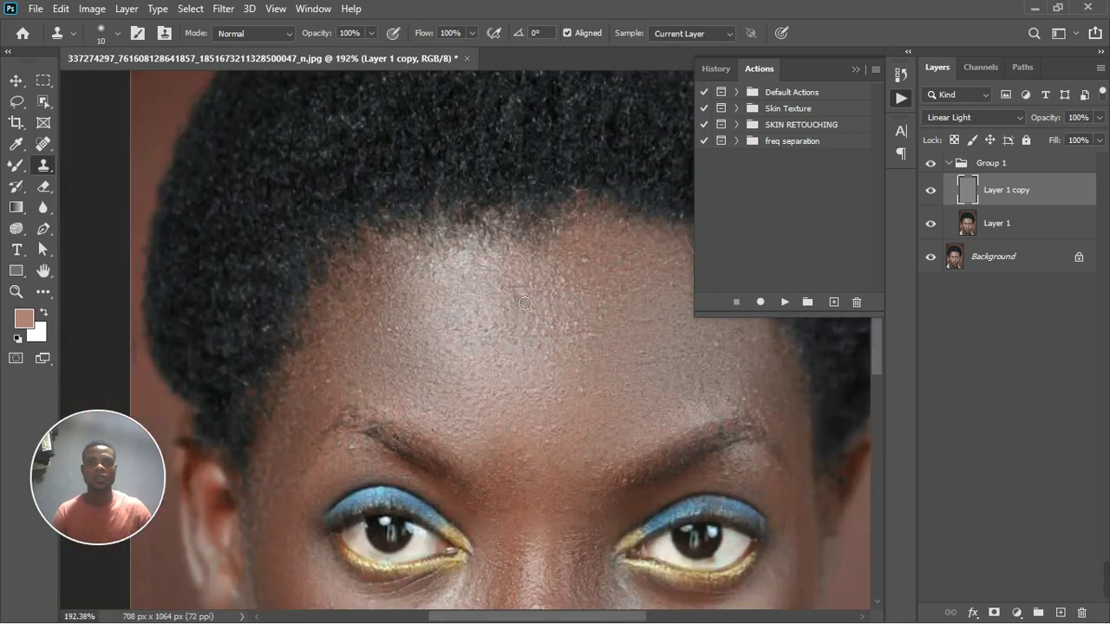
scroll(524, 303, up, 3)
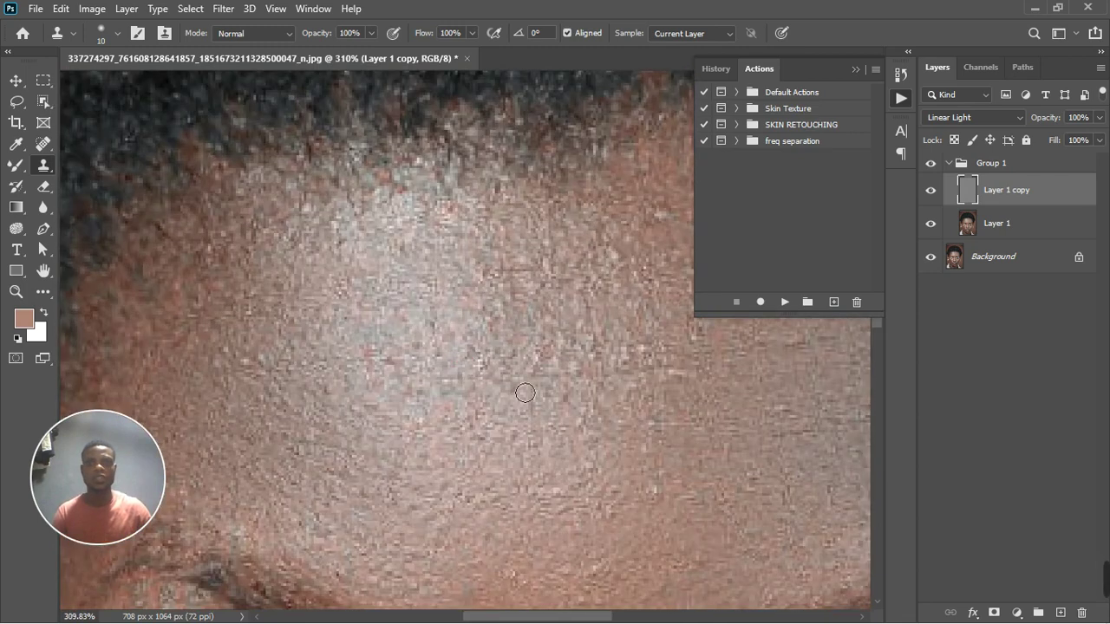
alt+click(533, 406)
click(491, 439)
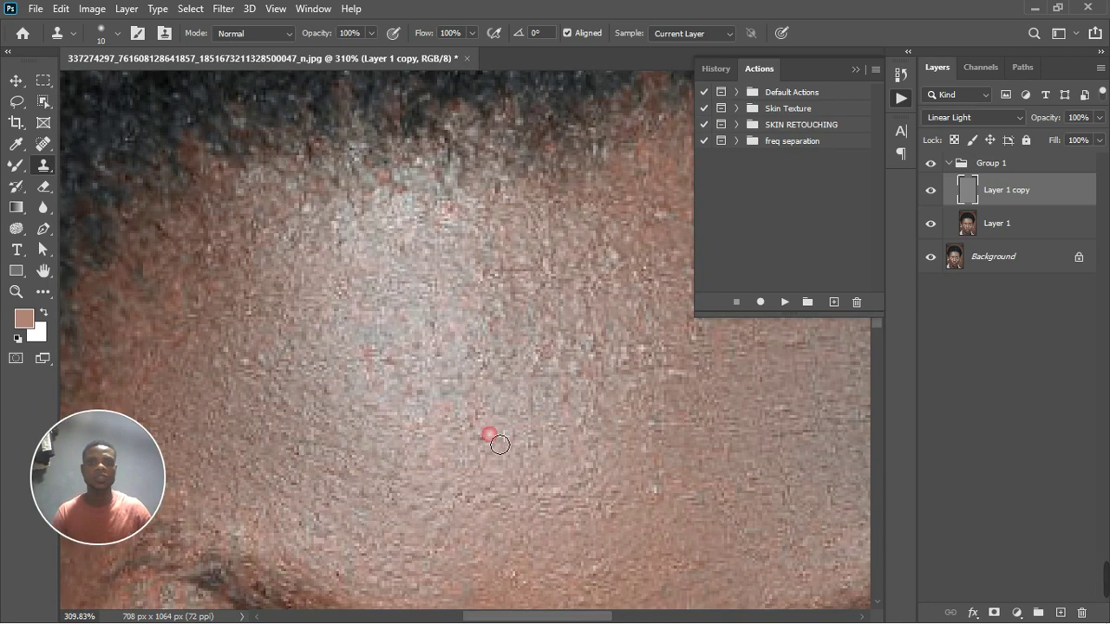
alt+click(665, 502)
click(651, 404)
alt+click(636, 365)
click(677, 374)
alt+click(690, 382)
click(706, 351)
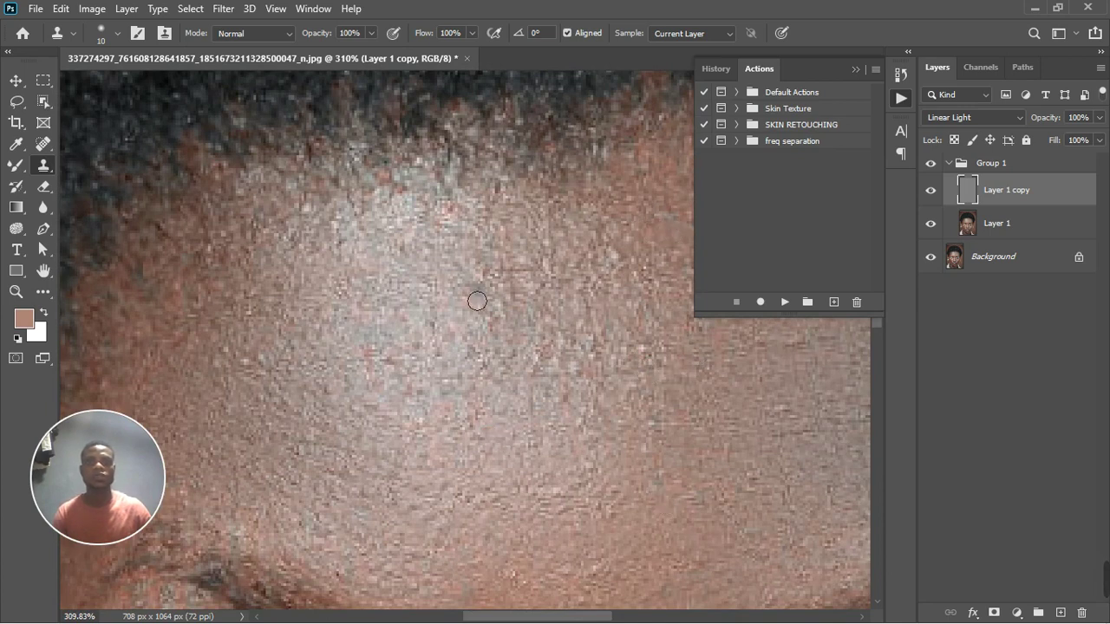
Step: Clone clean texture over the remaining specks around the forehead highlight and up toward the hairline
alt+click(495, 280)
click(480, 276)
click(406, 253)
click(448, 215)
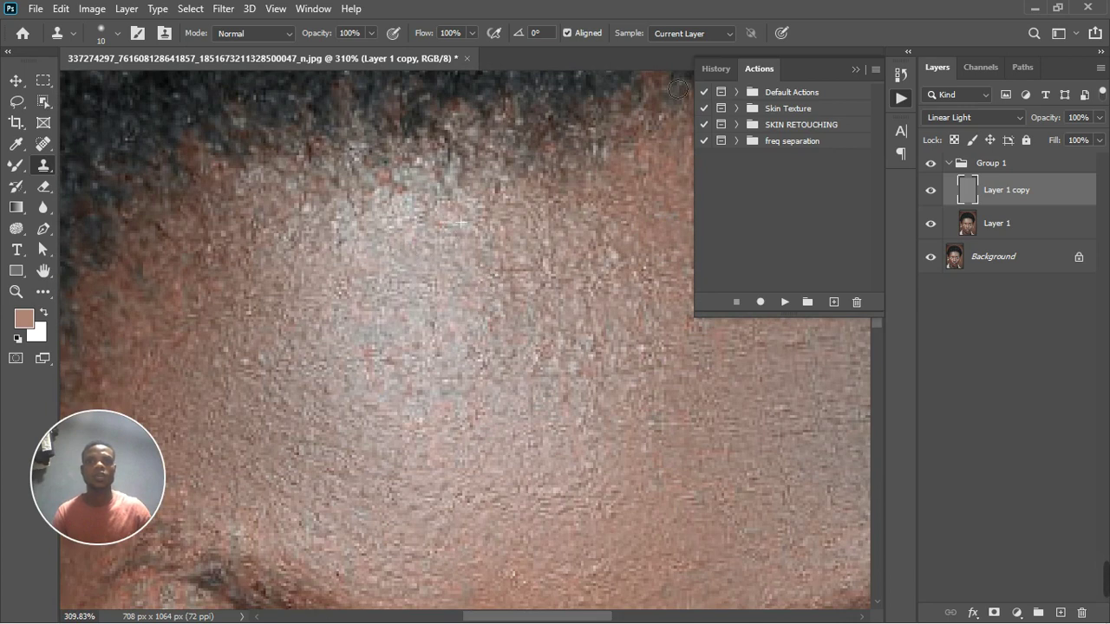
alt+click(627, 260)
click(607, 269)
alt+click(648, 294)
click(555, 266)
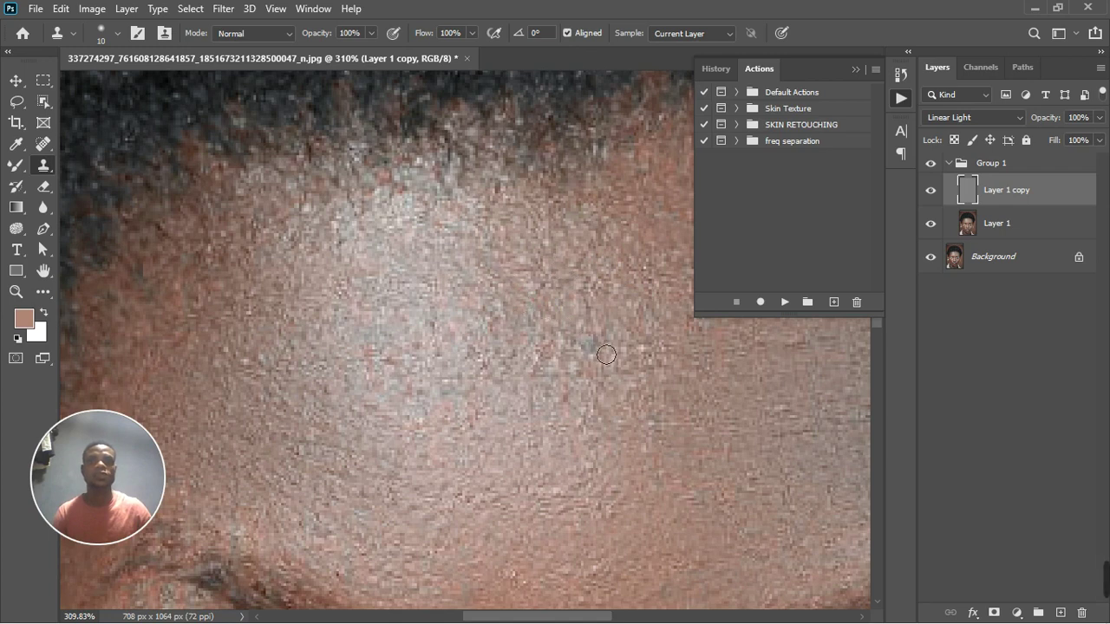
click(594, 382)
alt+click(650, 364)
click(667, 379)
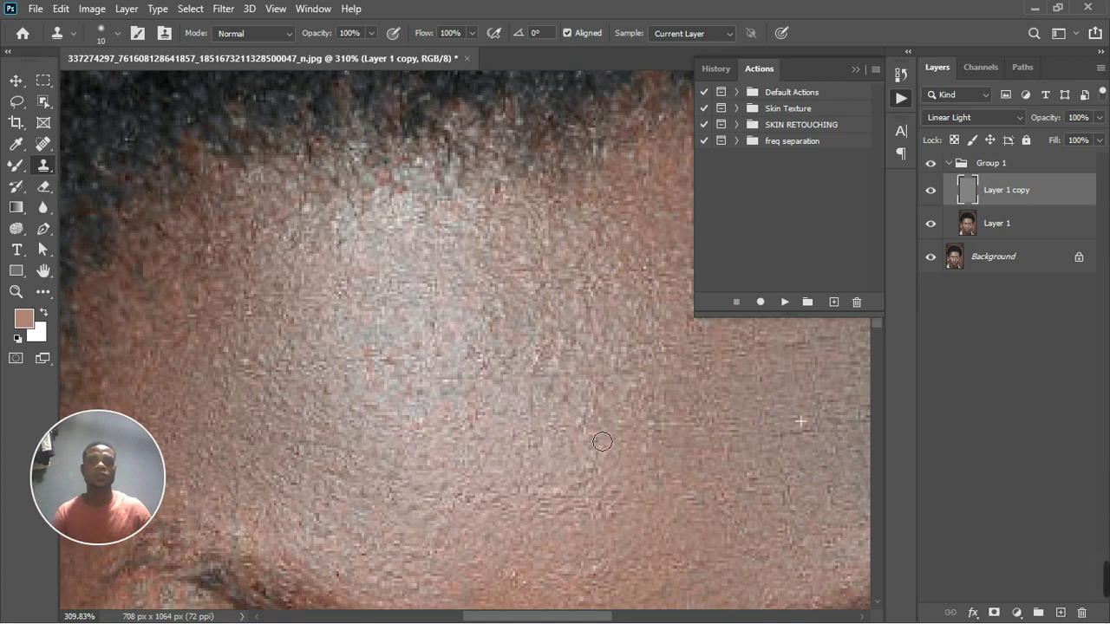
Step: Clone out the small spots on the right-hand cheek, below and beside the outer corner of the eye
scroll(596, 435, down, 5)
scroll(596, 434, down, 6)
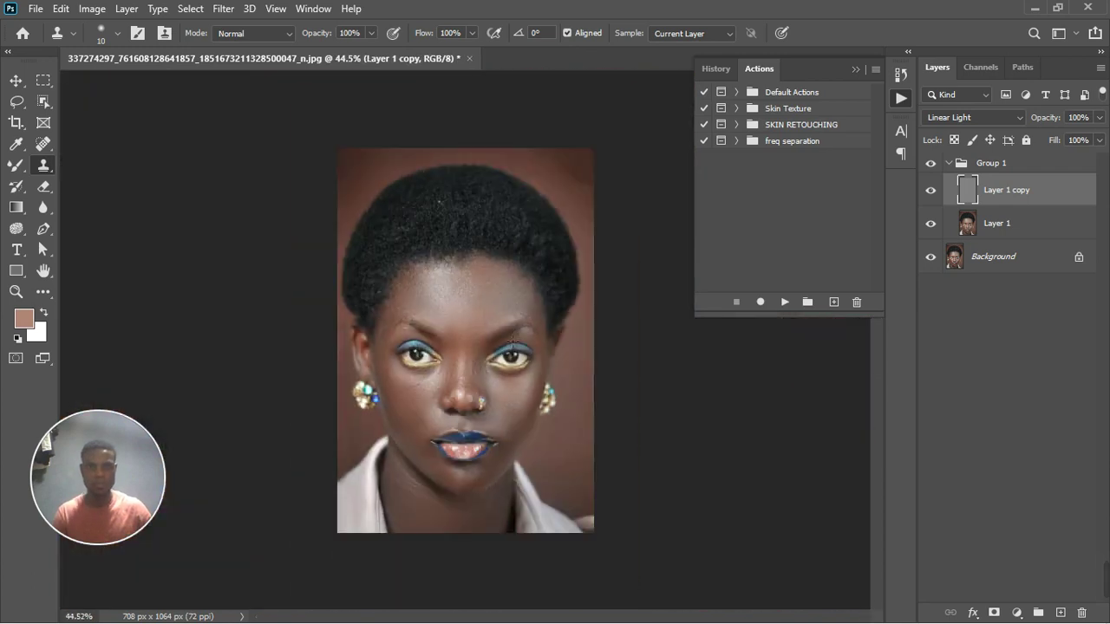
scroll(477, 346, up, 2)
scroll(477, 346, up, 2)
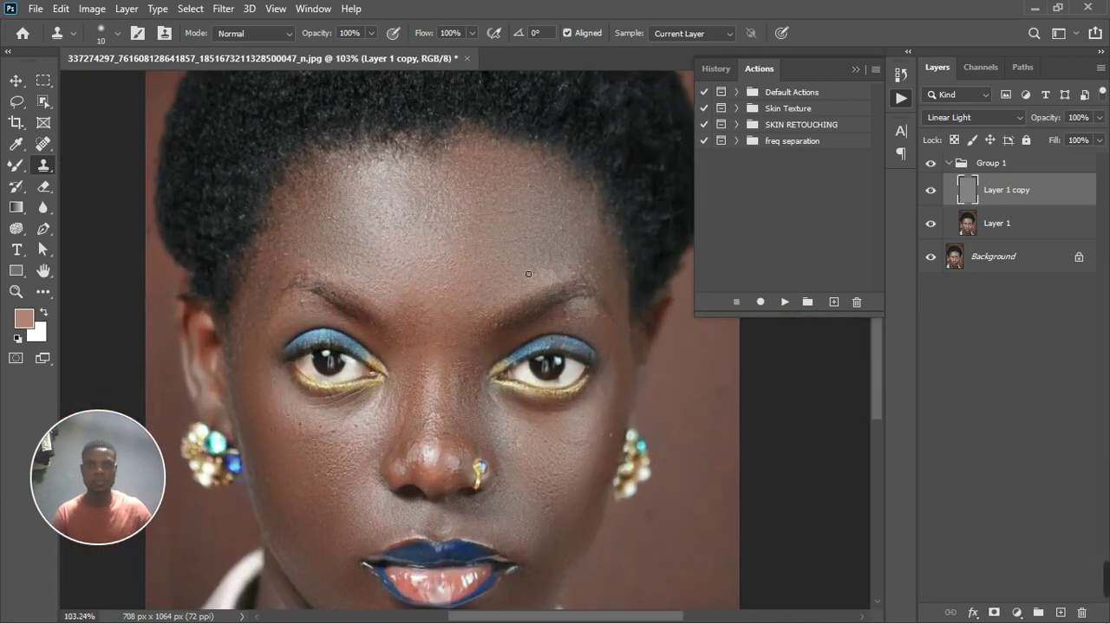
scroll(528, 274, up, 2)
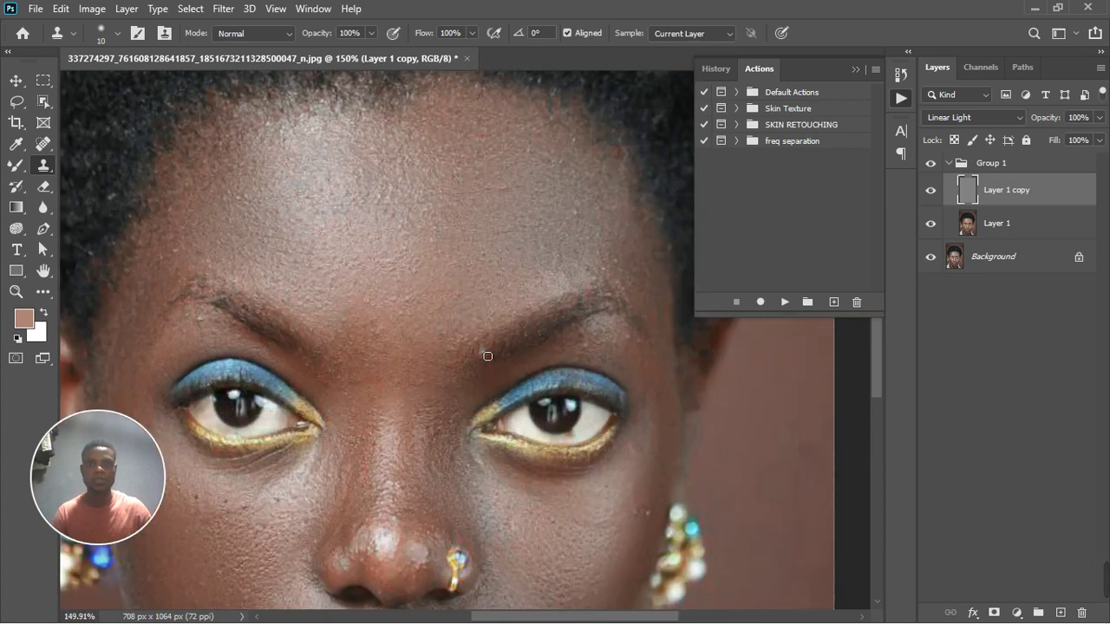
click(644, 514)
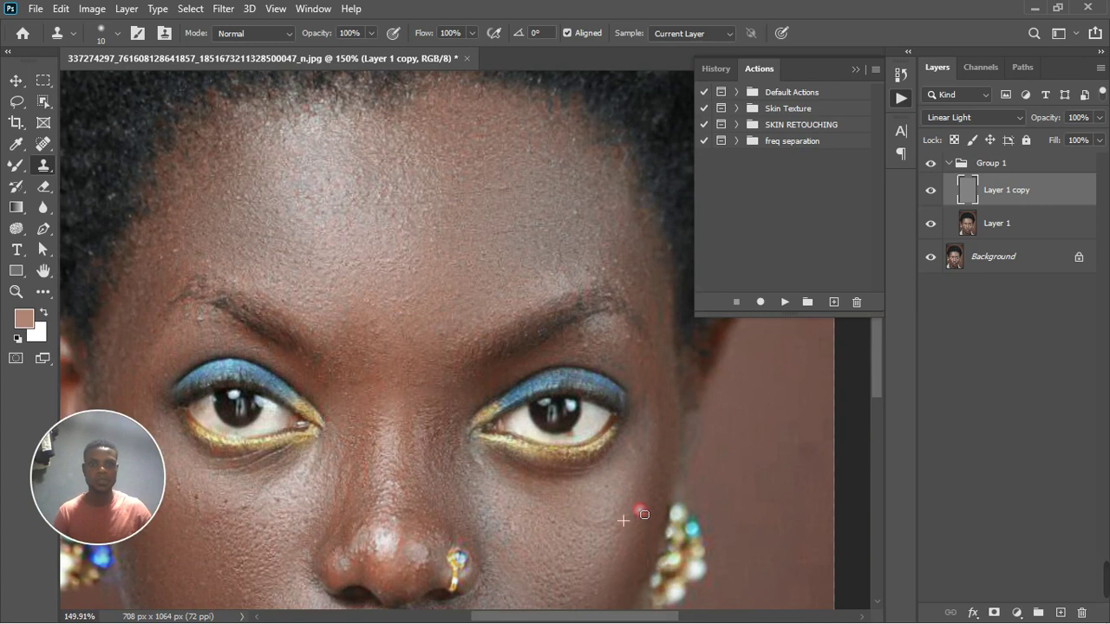
click(639, 459)
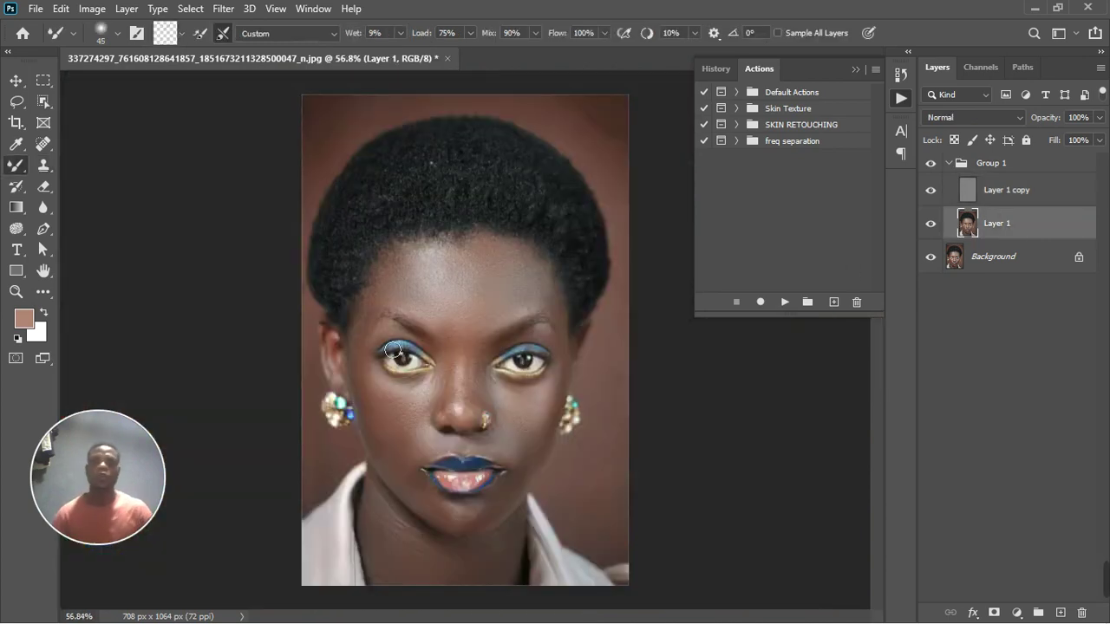
Step: Set the Mixer Brush size to 60 and smooth the forehead and face tones on Layer 1
scroll(473, 304, down, 4)
scroll(469, 304, up, 5)
scroll(444, 263, up, 4)
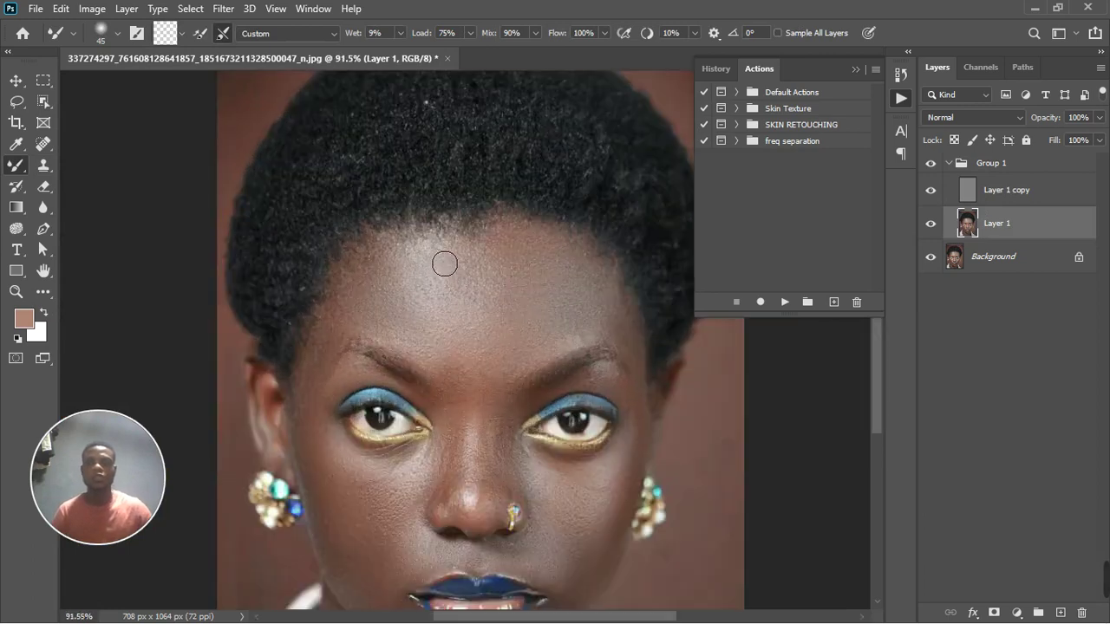
key(bracketright)
key(bracketright)
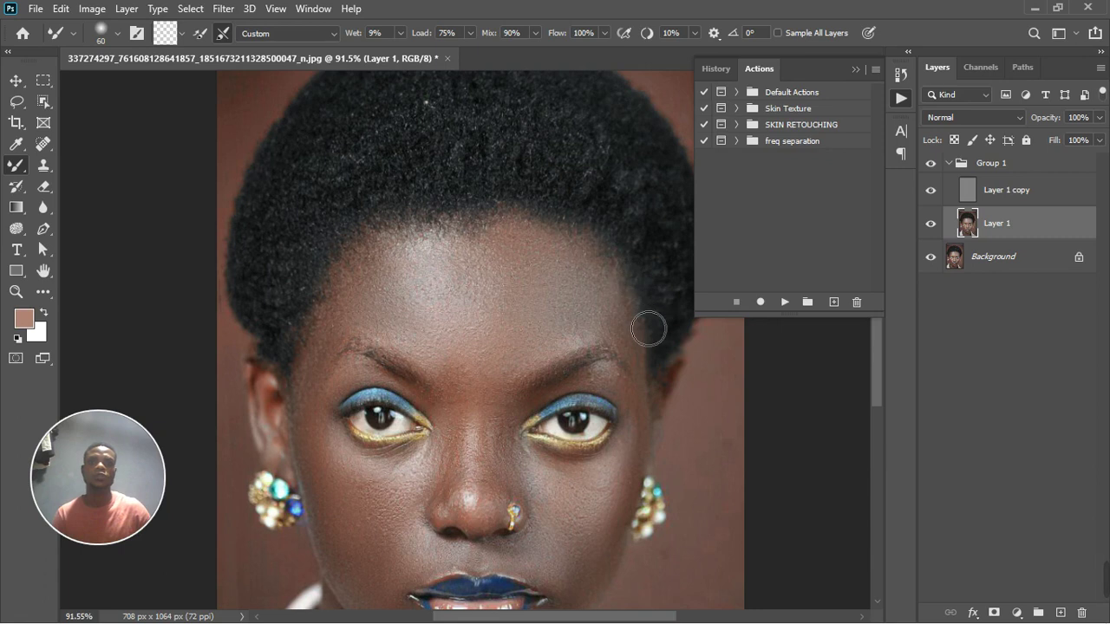
scroll(568, 160, down, 3)
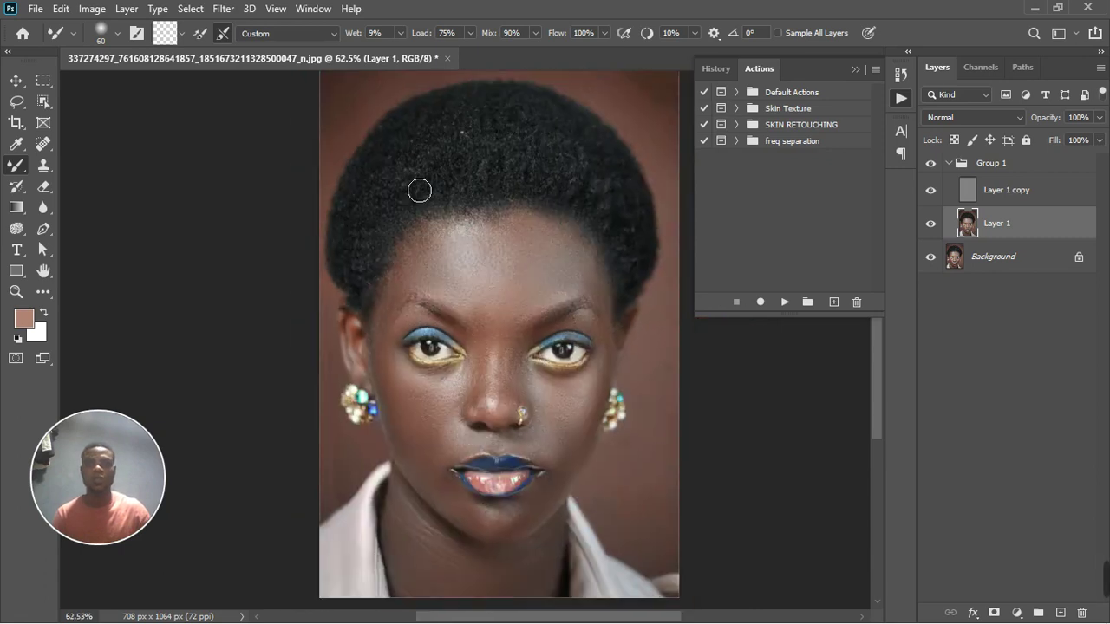
Step: Increase the Mixer Brush size to 90 and blend the tones over the hair and along the jaw and neck
click(444, 169)
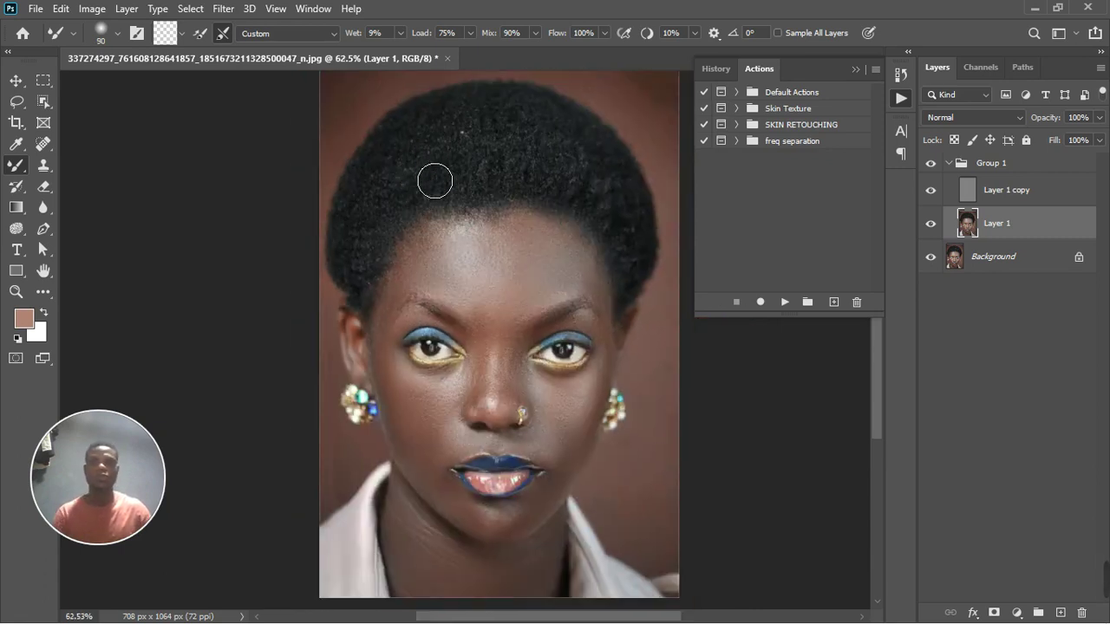
key(bracketright)
key(bracketright)
key(bracketright)
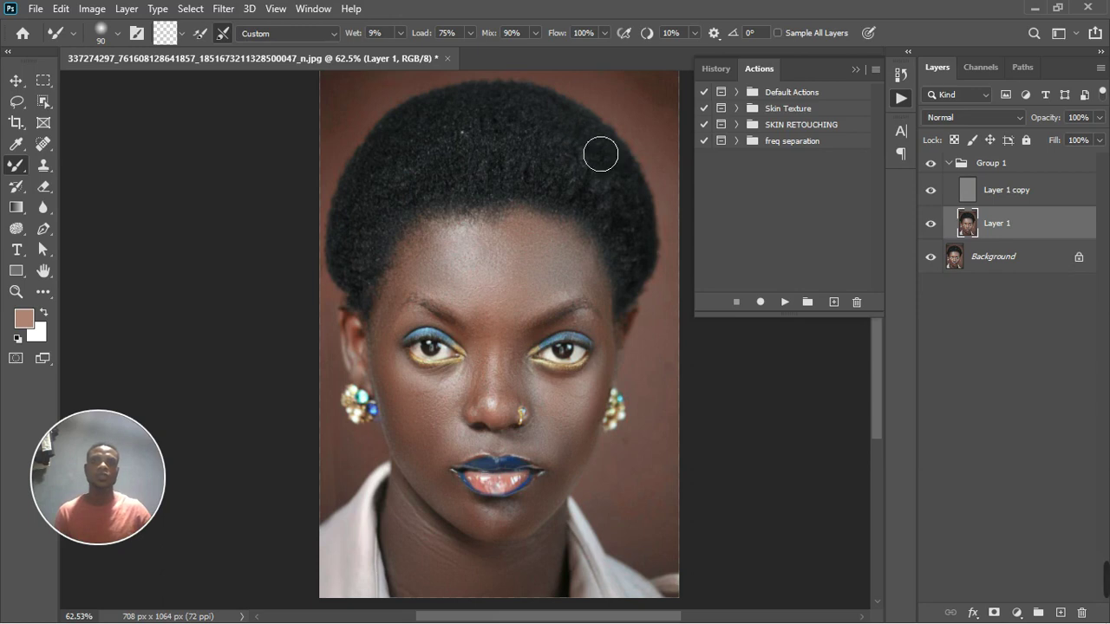
scroll(637, 221, down, 2)
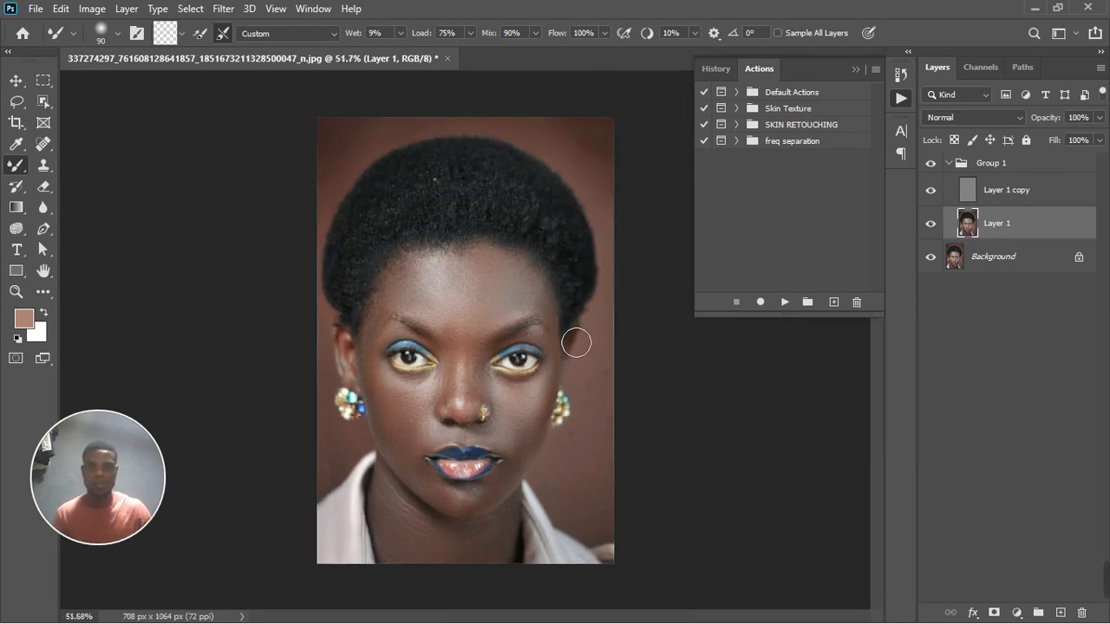
scroll(399, 445, down, 1)
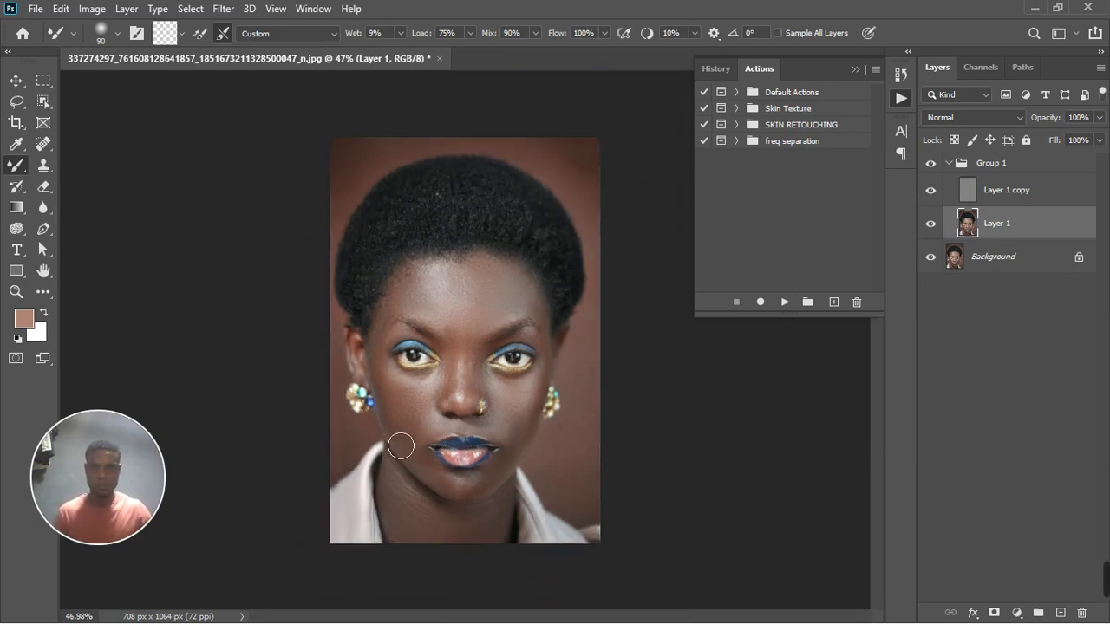
scroll(367, 371, up, 2)
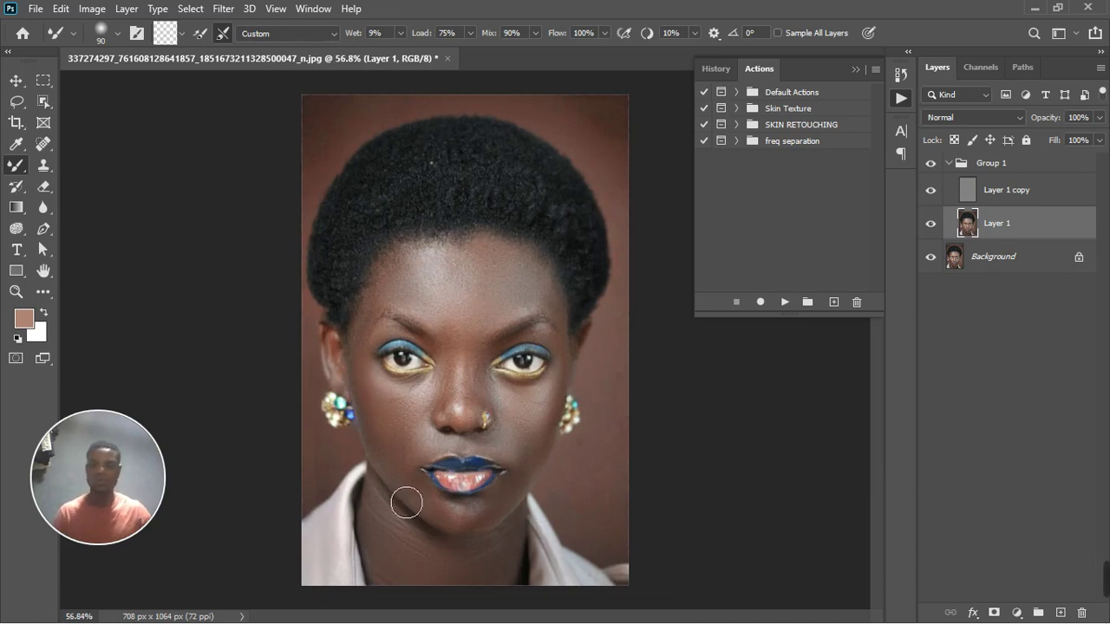
scroll(469, 446, down, 2)
scroll(501, 528, up, 2)
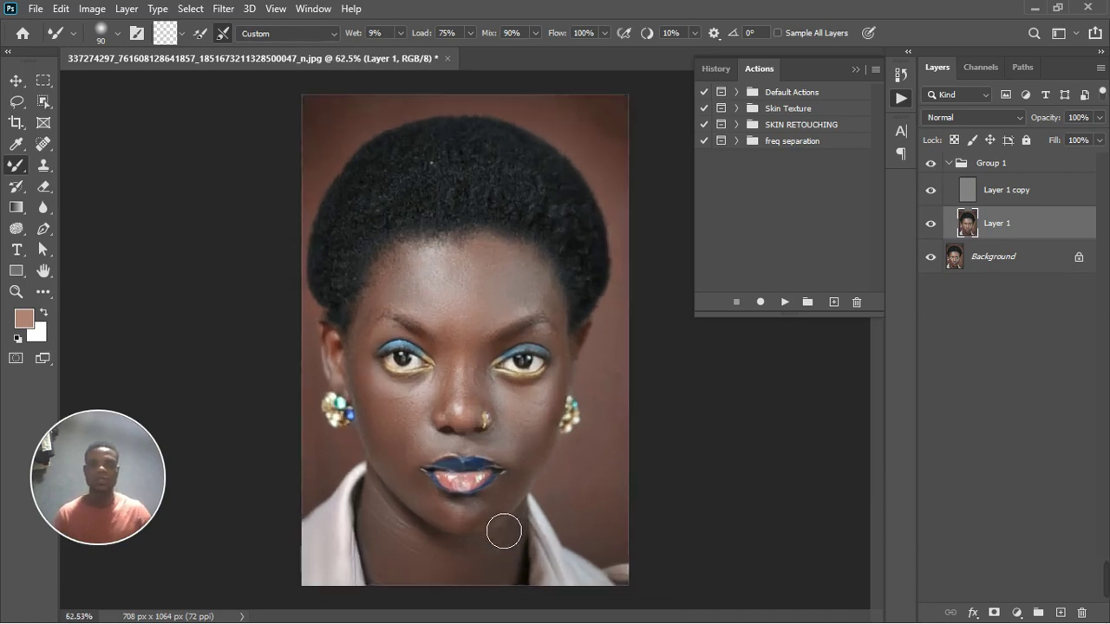
Step: Collapse Group 1 and toggle its visibility to compare the retouched portrait with the original
click(953, 163)
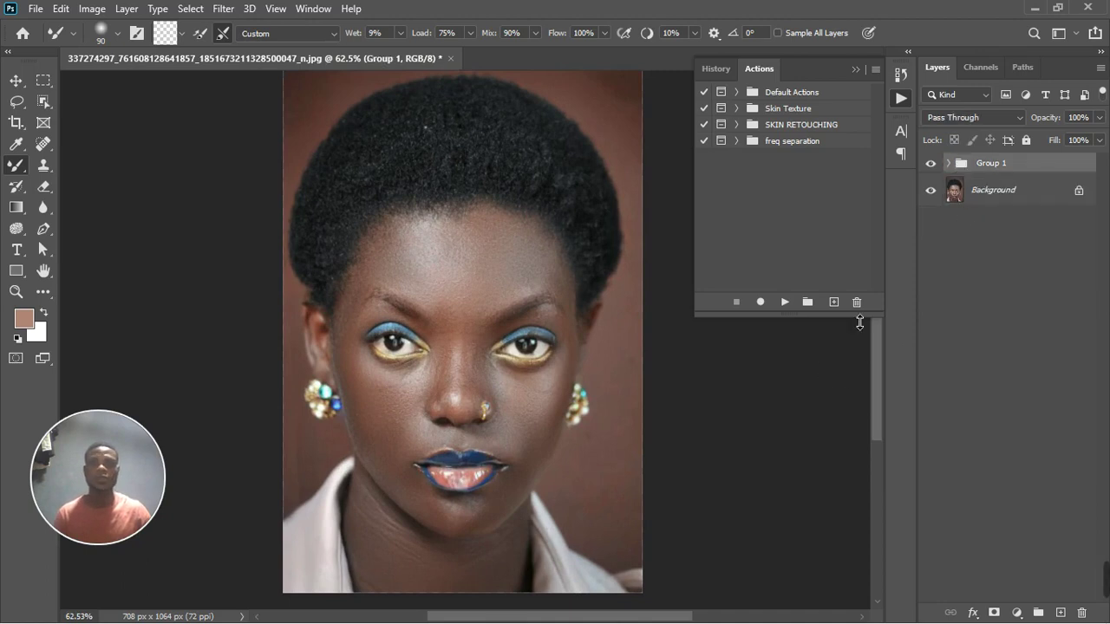
scroll(563, 384, down, 1)
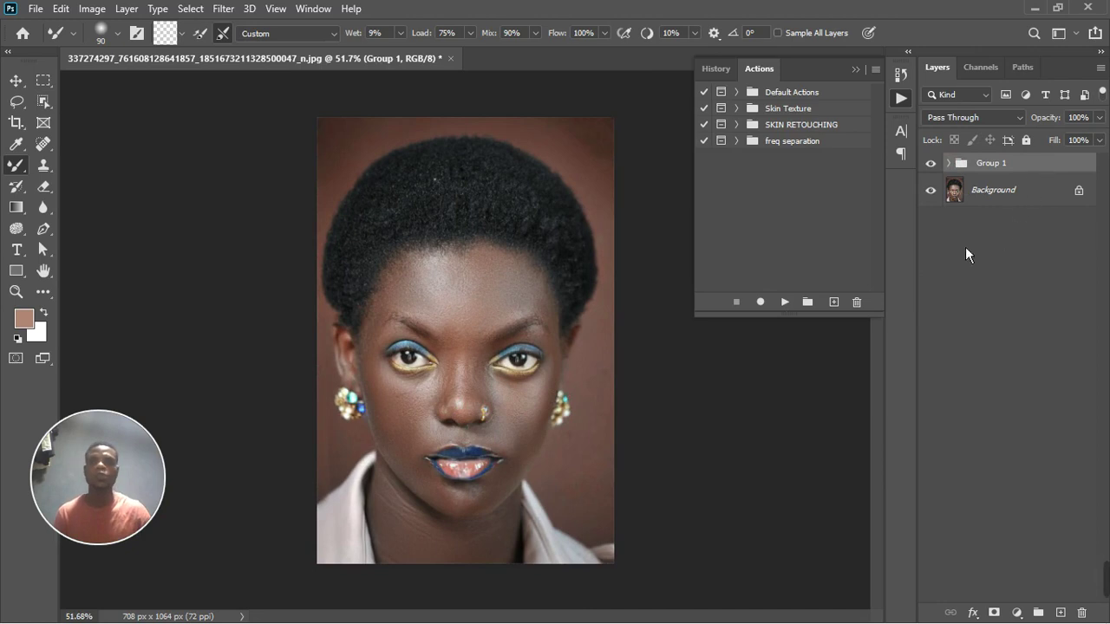
click(933, 163)
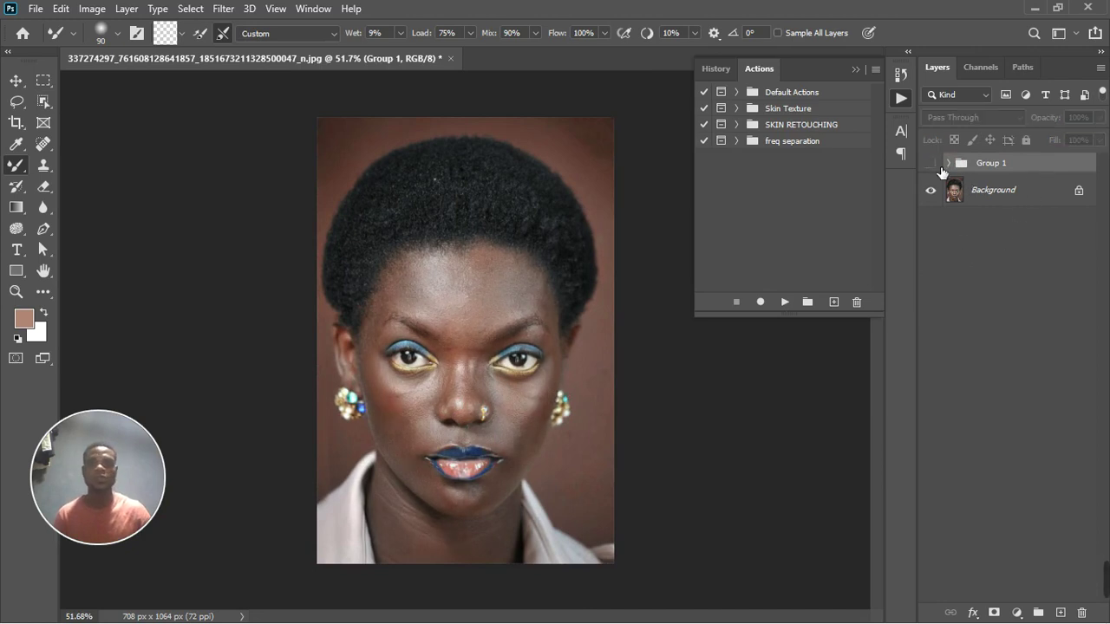
click(931, 164)
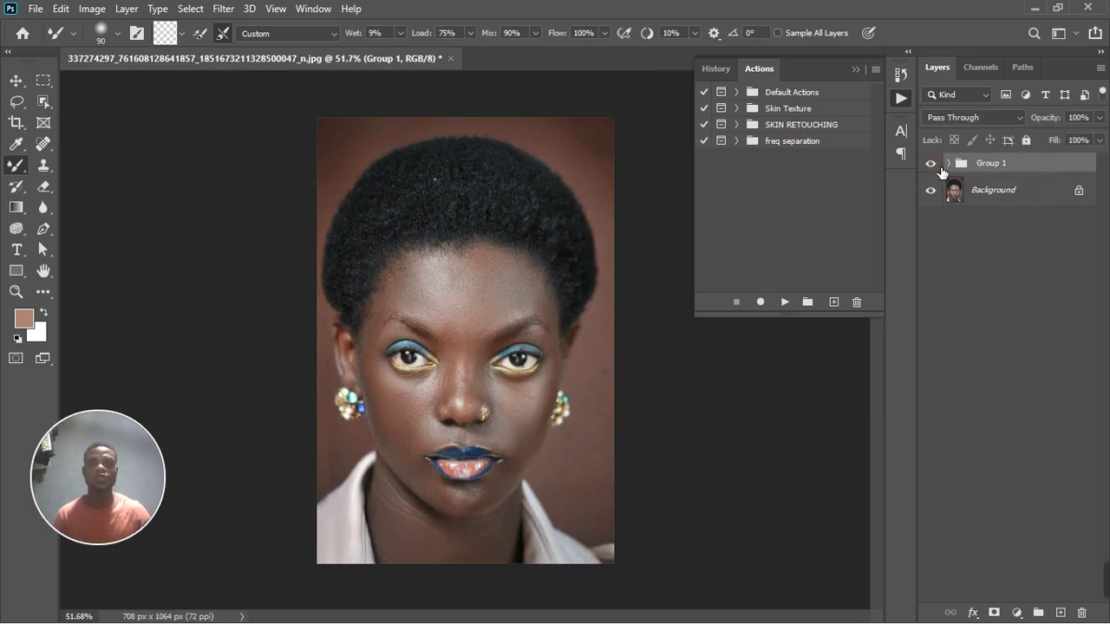
click(938, 167)
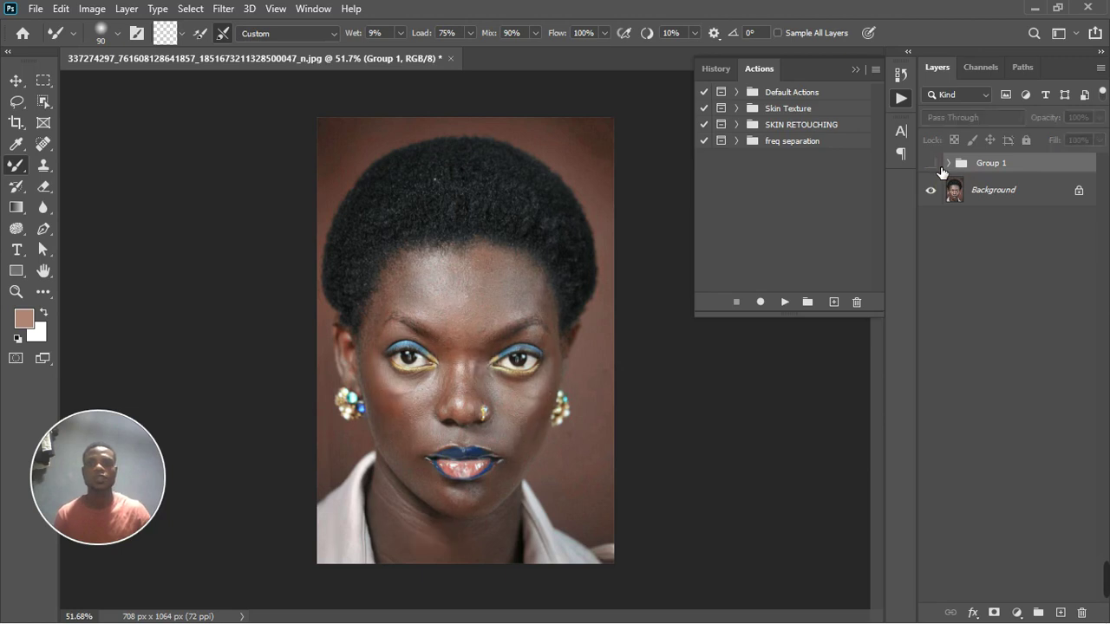
Step: Show Group 1 again and examine the retouched portrait as a whole and closer up
click(939, 167)
scroll(479, 373, down, 3)
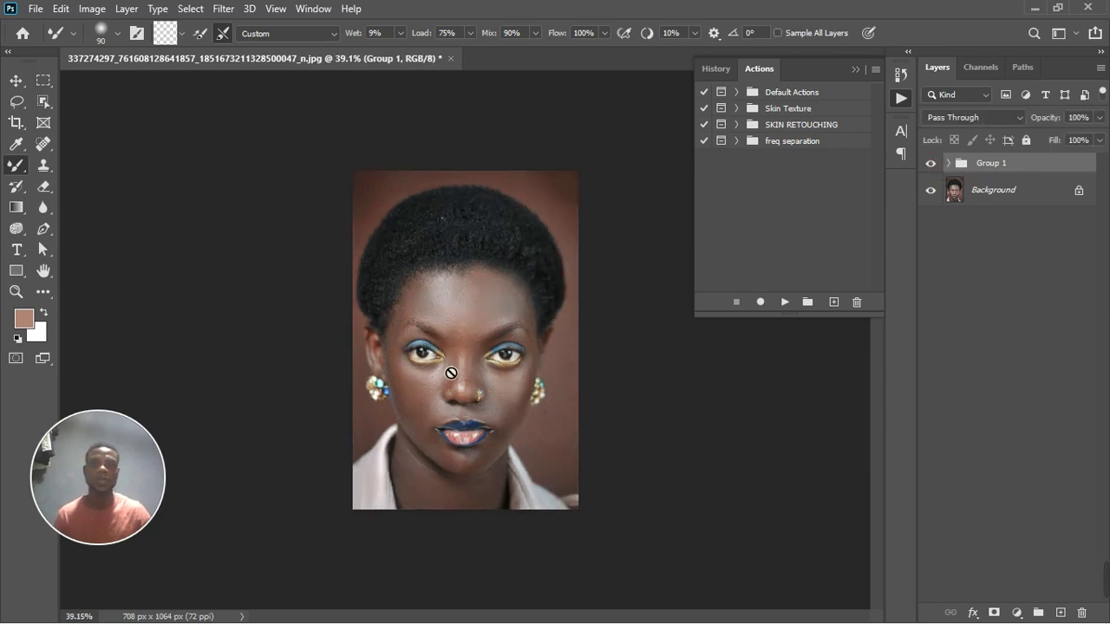
scroll(479, 373, up, 4)
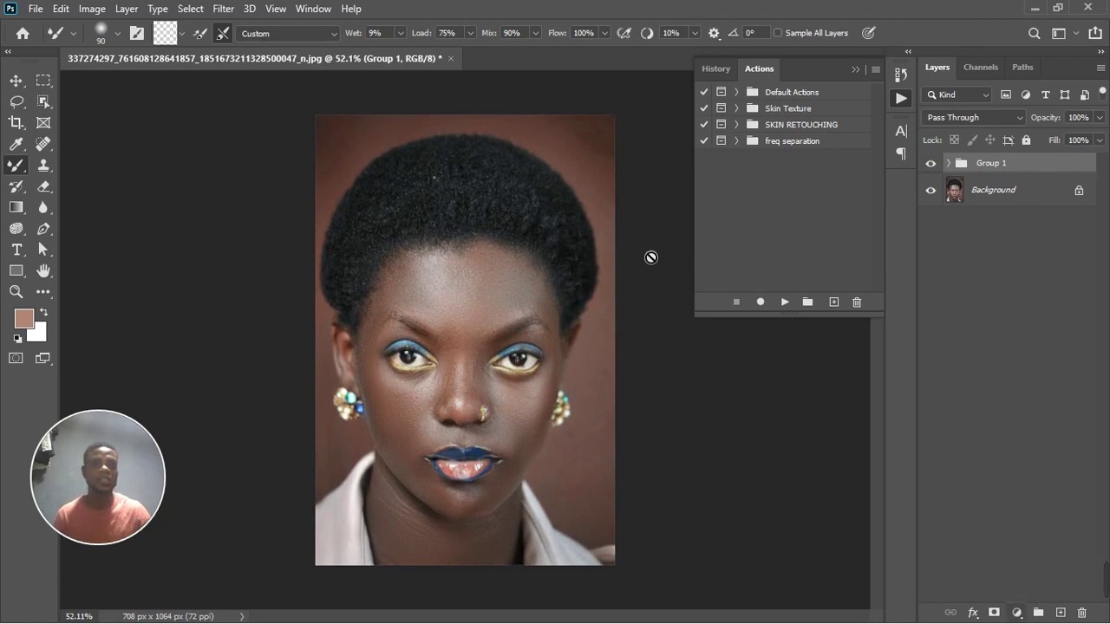
Step: Select the brown backdrop with Color Range, sampling several background areas around the hair, face and shoulders
click(190, 8)
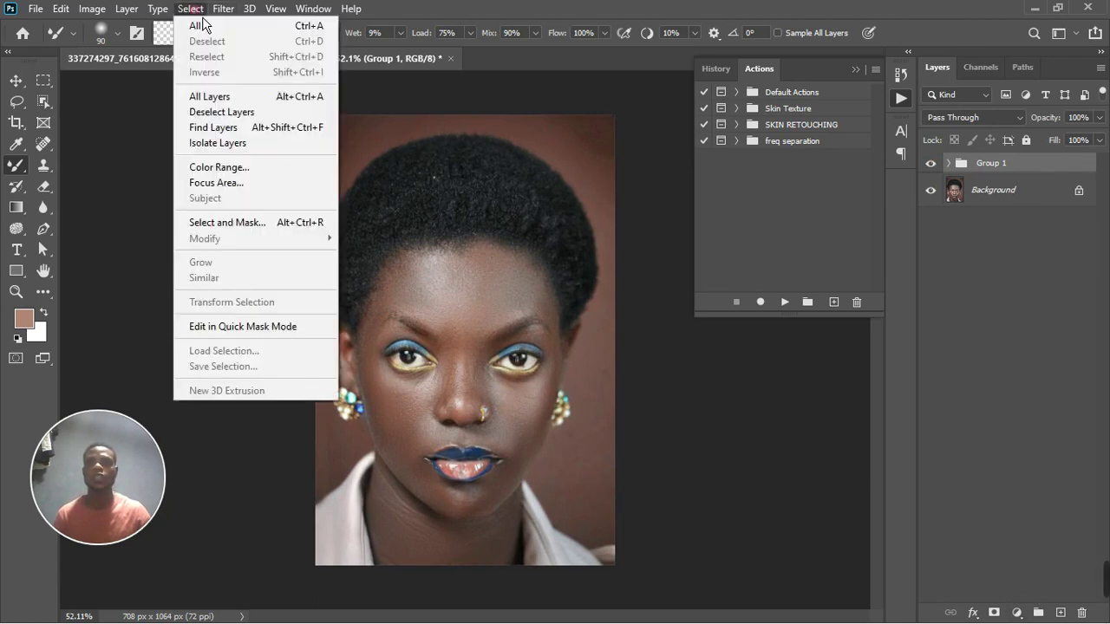
click(231, 169)
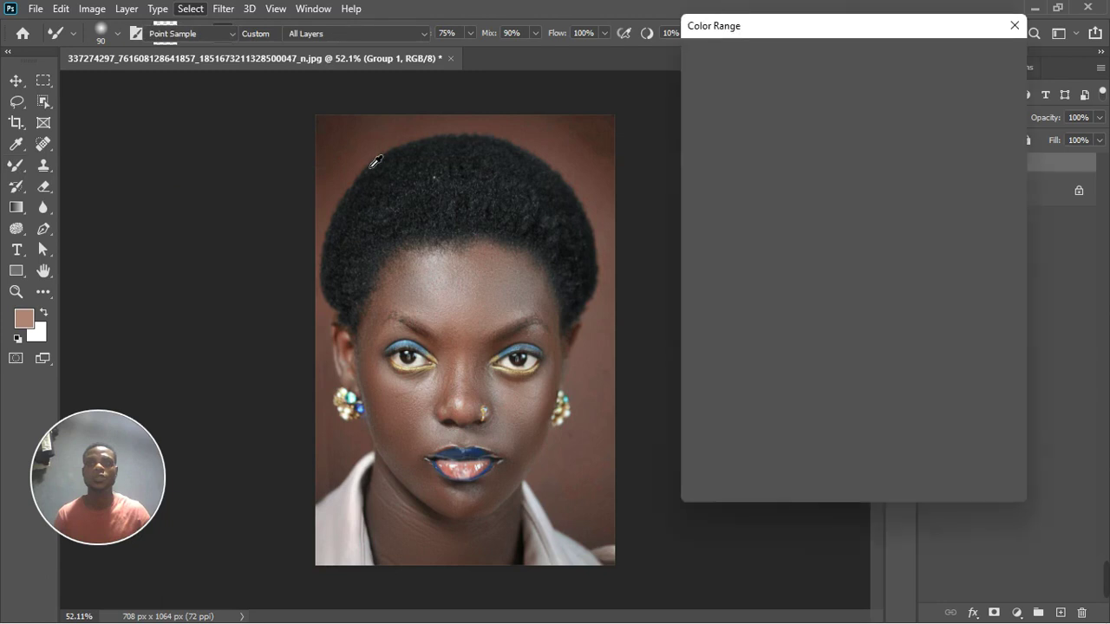
click(361, 149)
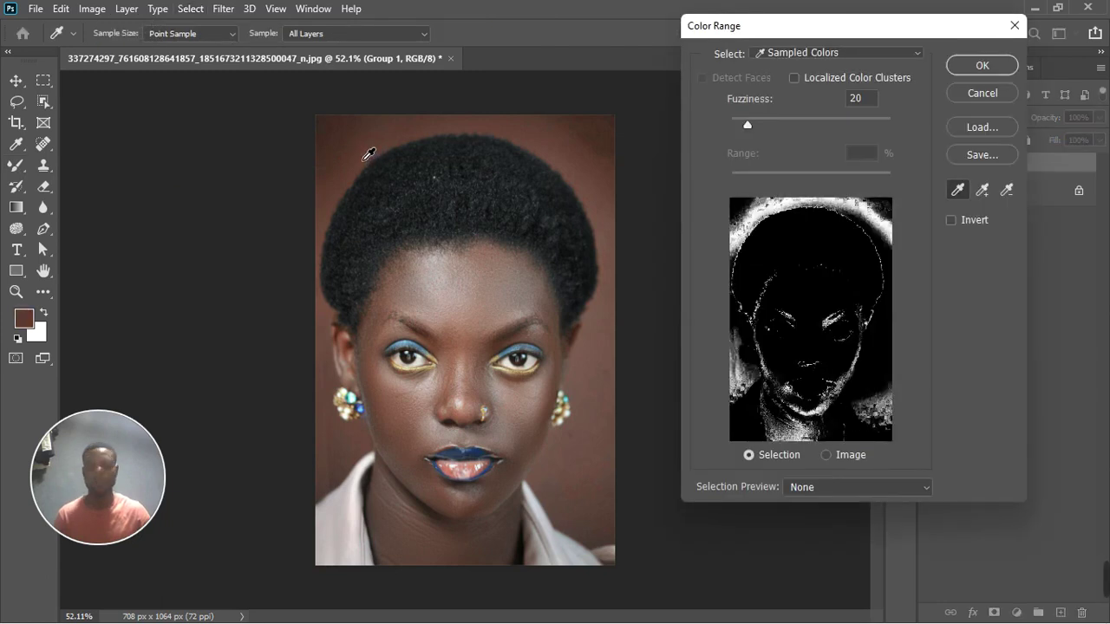
click(364, 154)
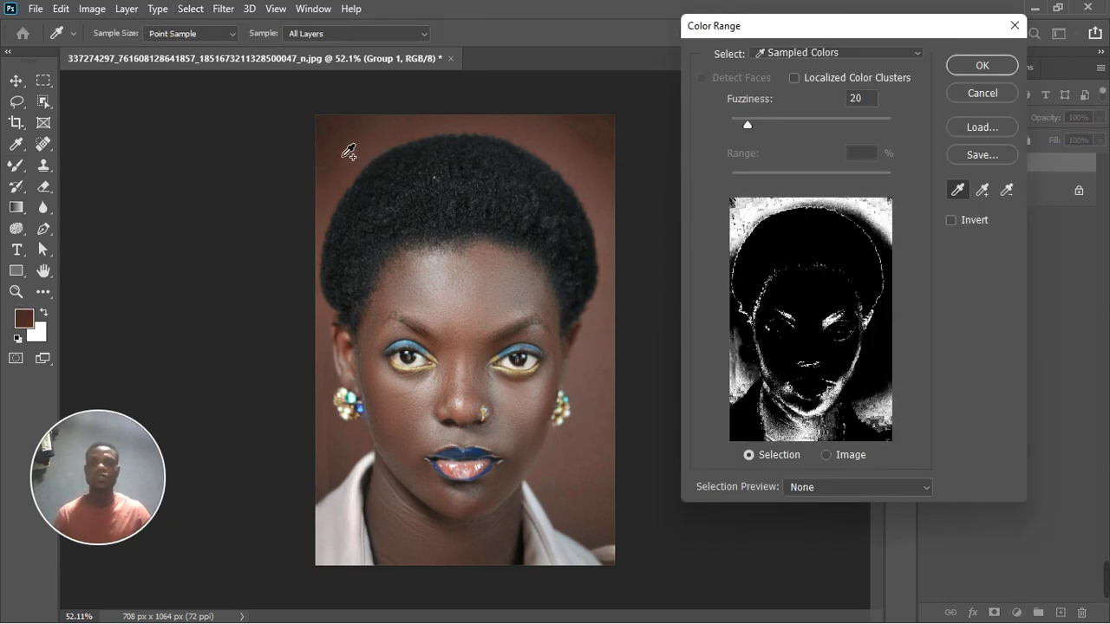
shift+click(492, 114)
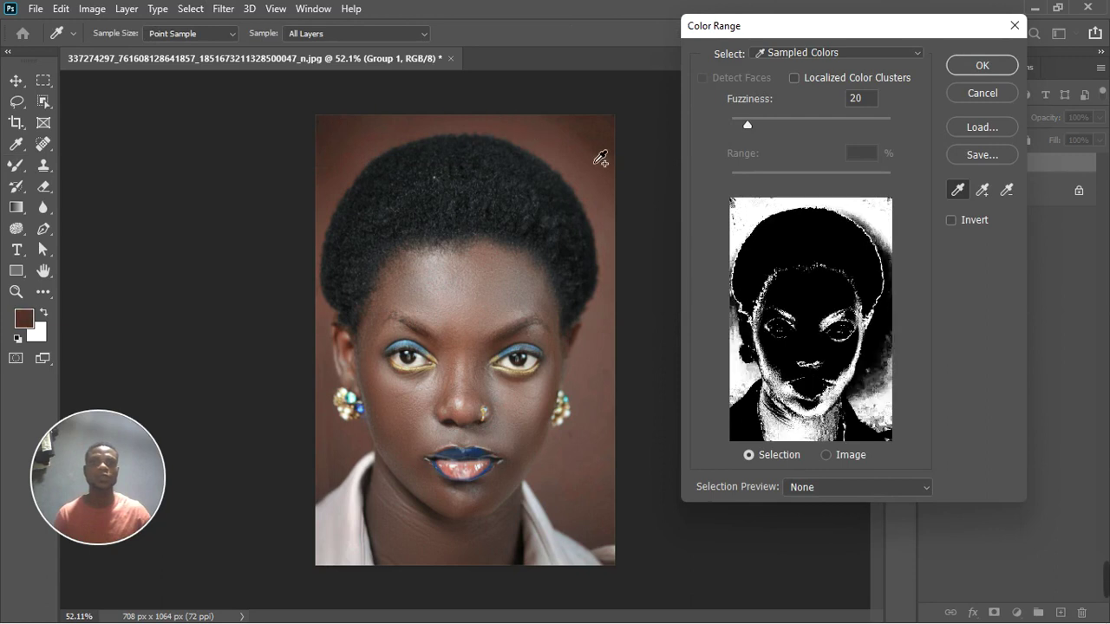
shift+click(610, 316)
shift+click(545, 418)
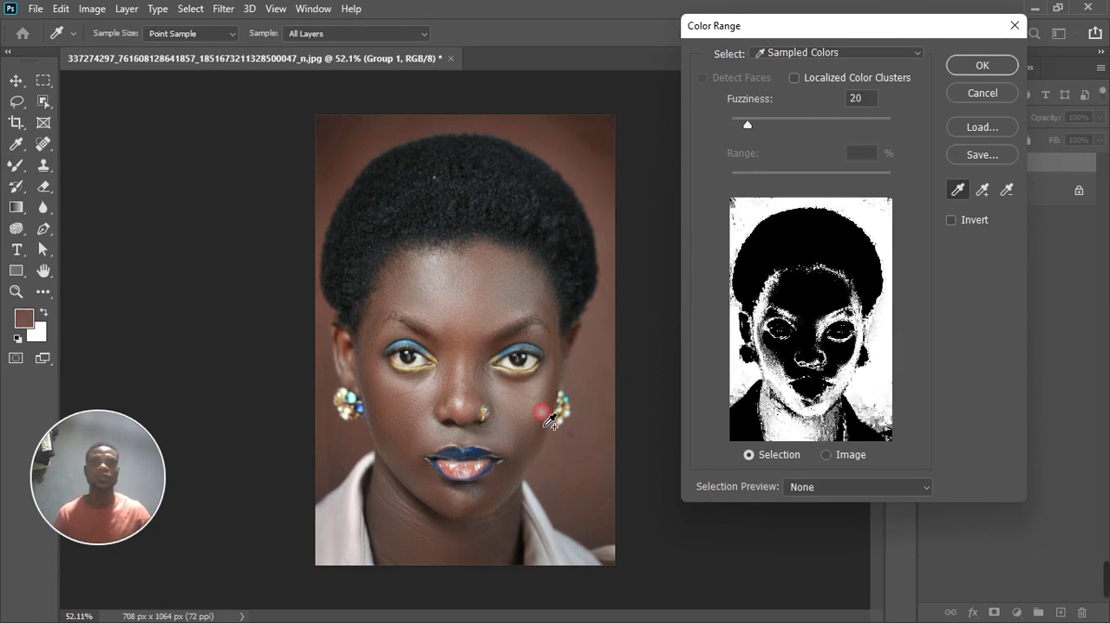
shift+click(334, 450)
shift+click(320, 374)
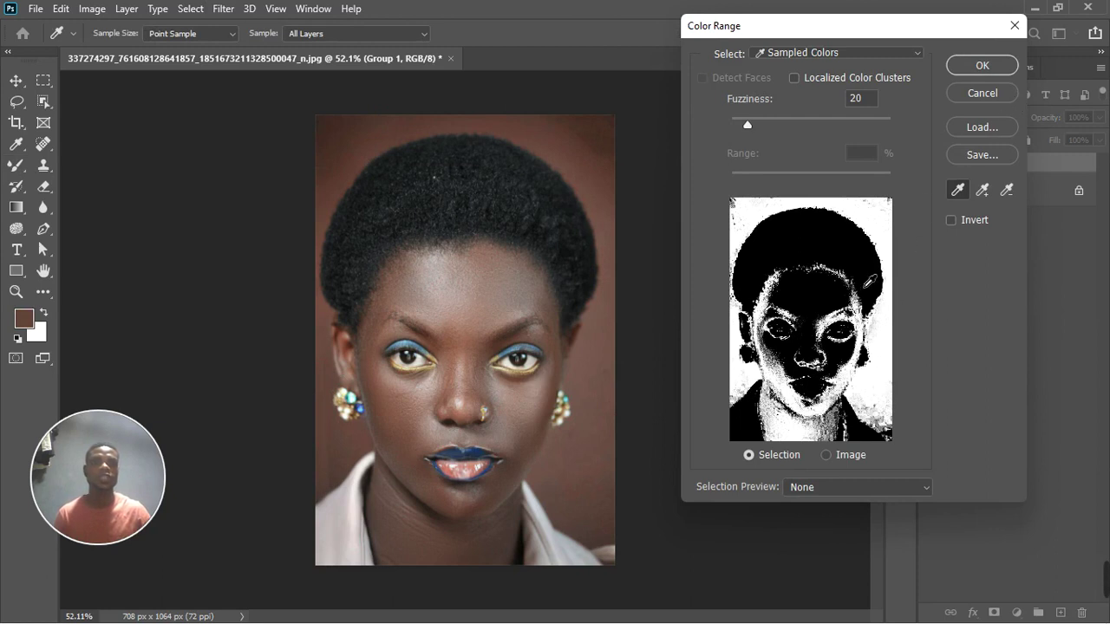
click(982, 66)
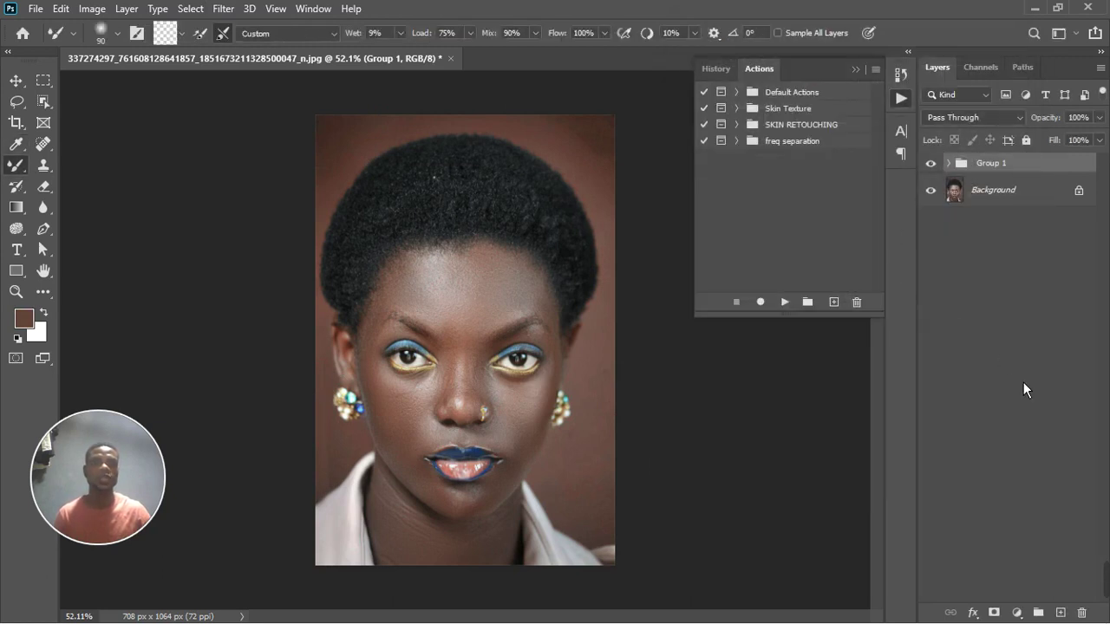
Step: Add a Hue/Saturation adjustment layer masked by the backdrop selection, and display its layer mask alone on the canvas
click(1016, 613)
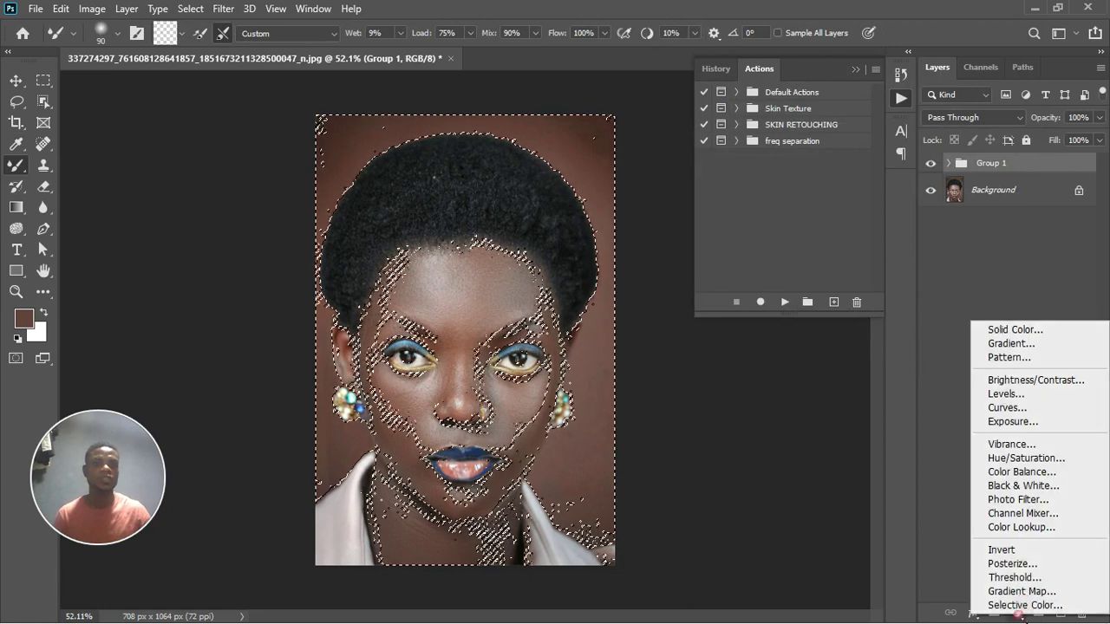
click(1042, 466)
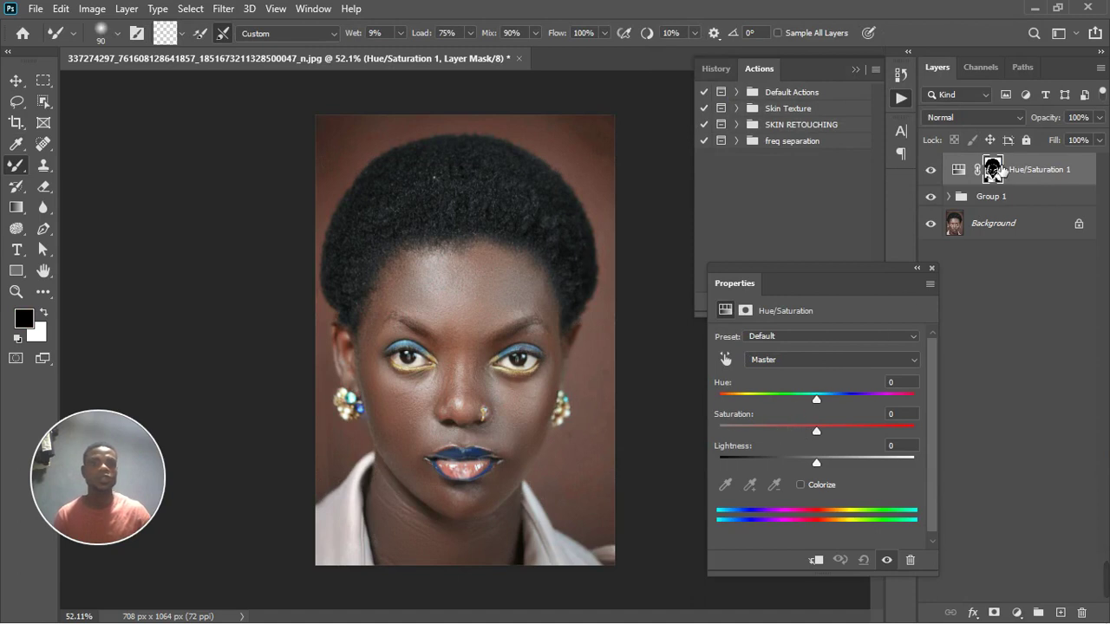
ctrl+click(994, 170)
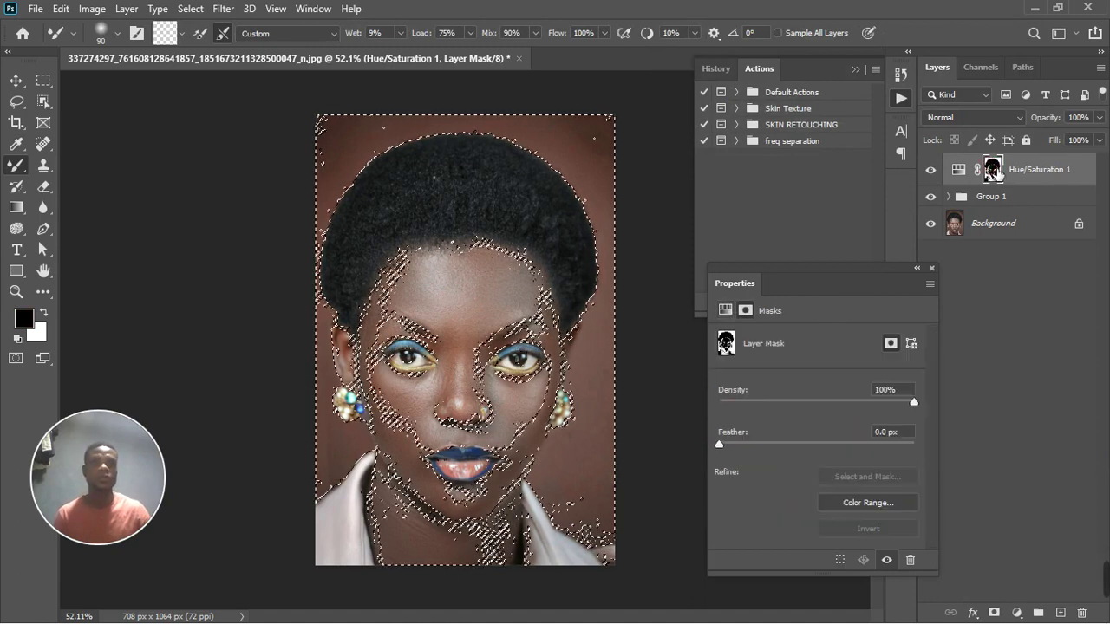
key(ctrl+d)
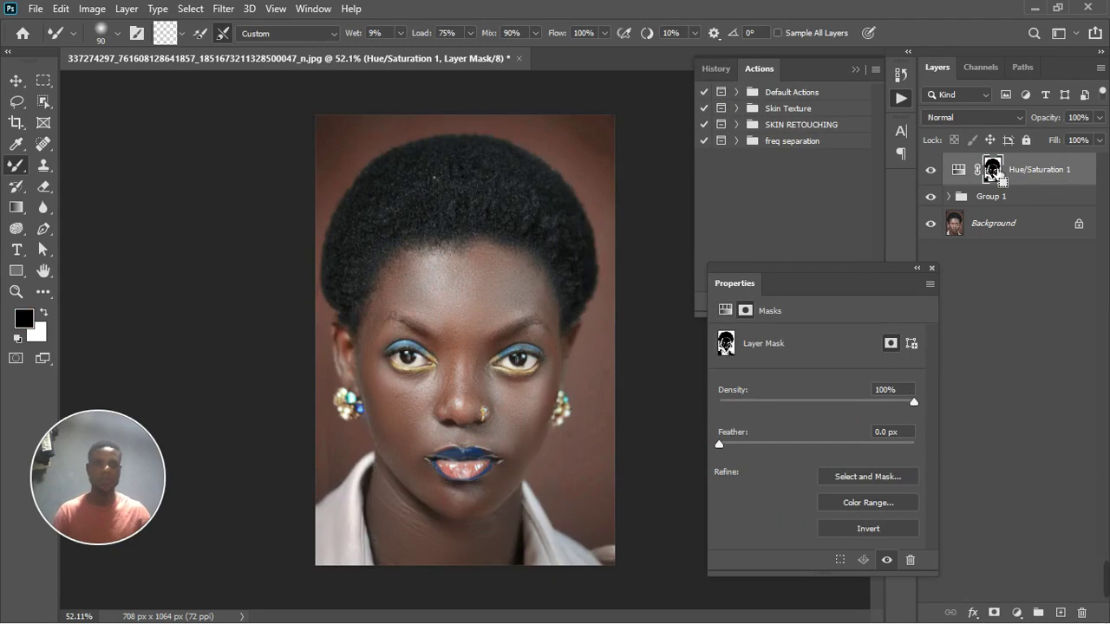
shift+click(997, 173)
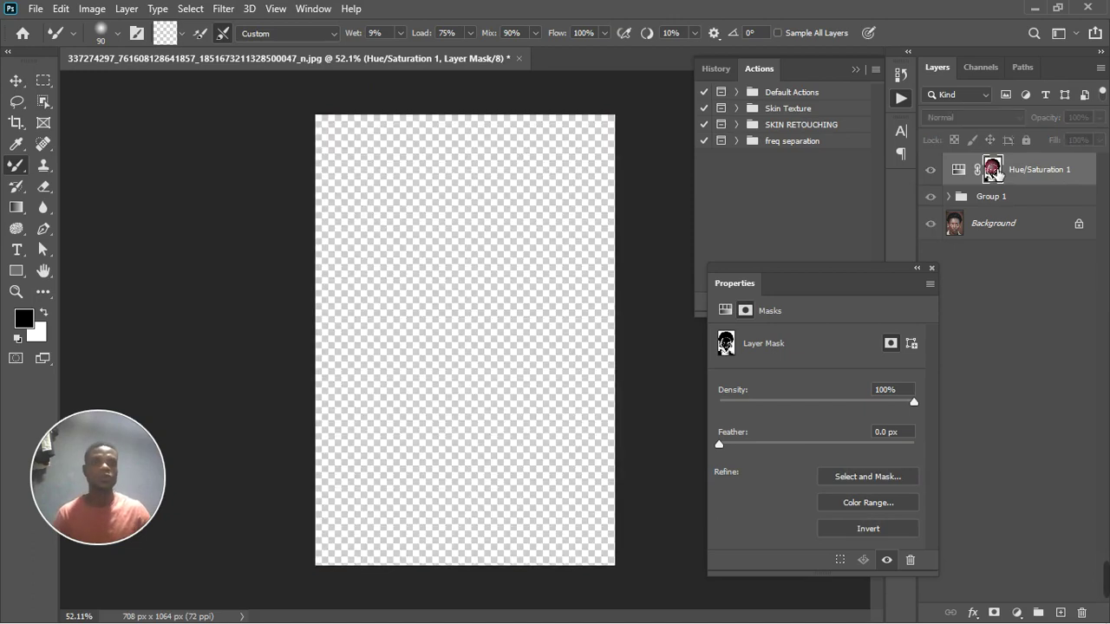
shift+click(997, 173)
alt+click(996, 171)
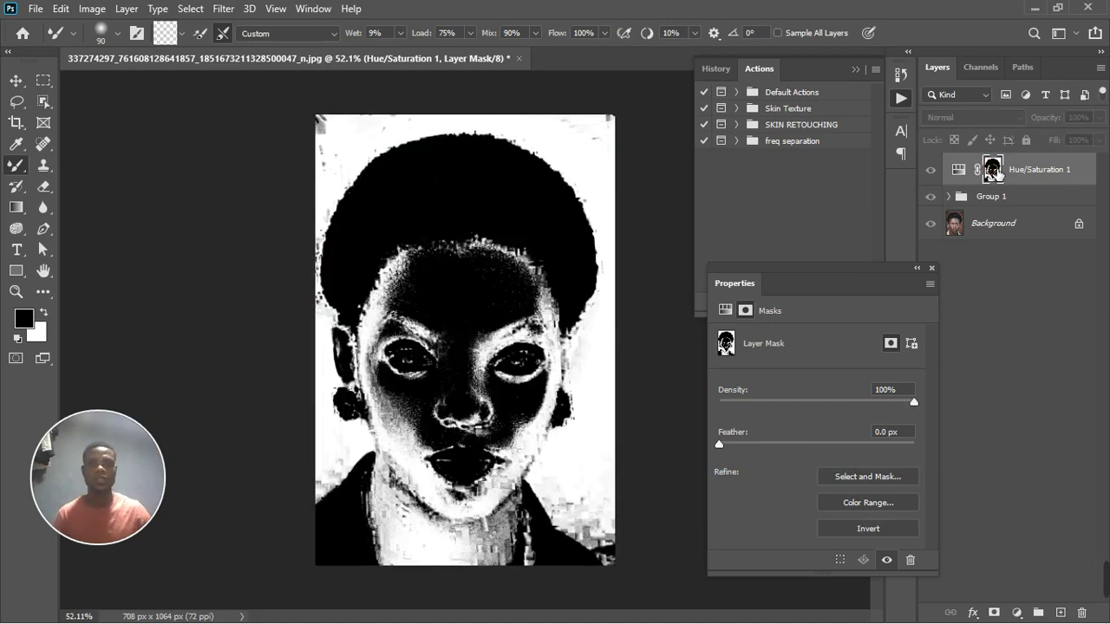
Step: Paint the face, neck and clothing black on the Hue/Saturation mask with the Brush Tool at size 200, and return to the image view
right_click(15, 164)
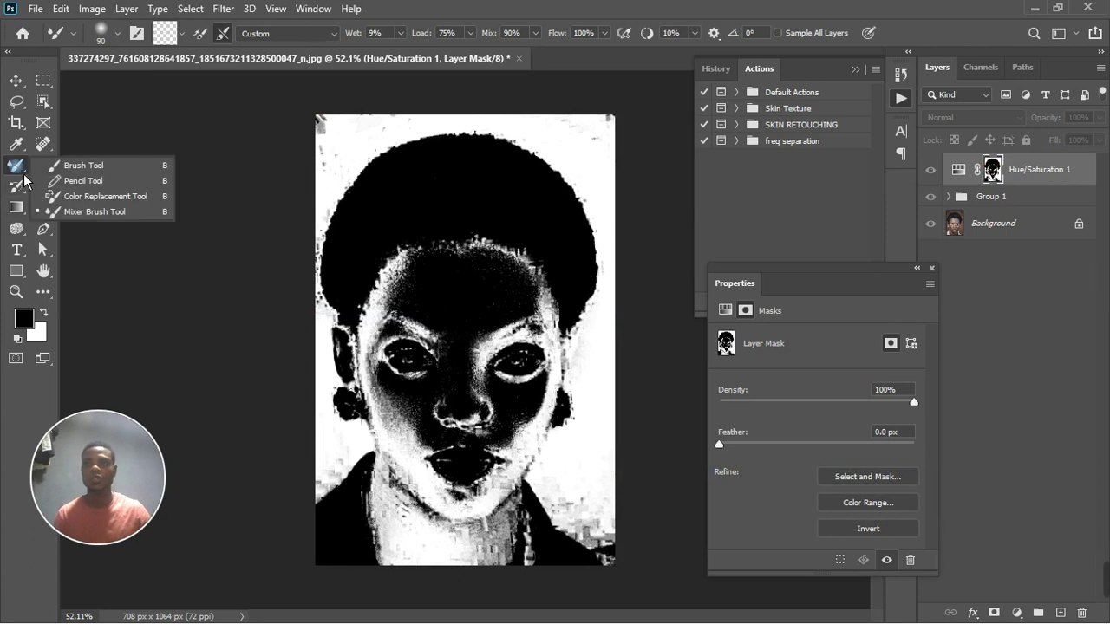
click(78, 167)
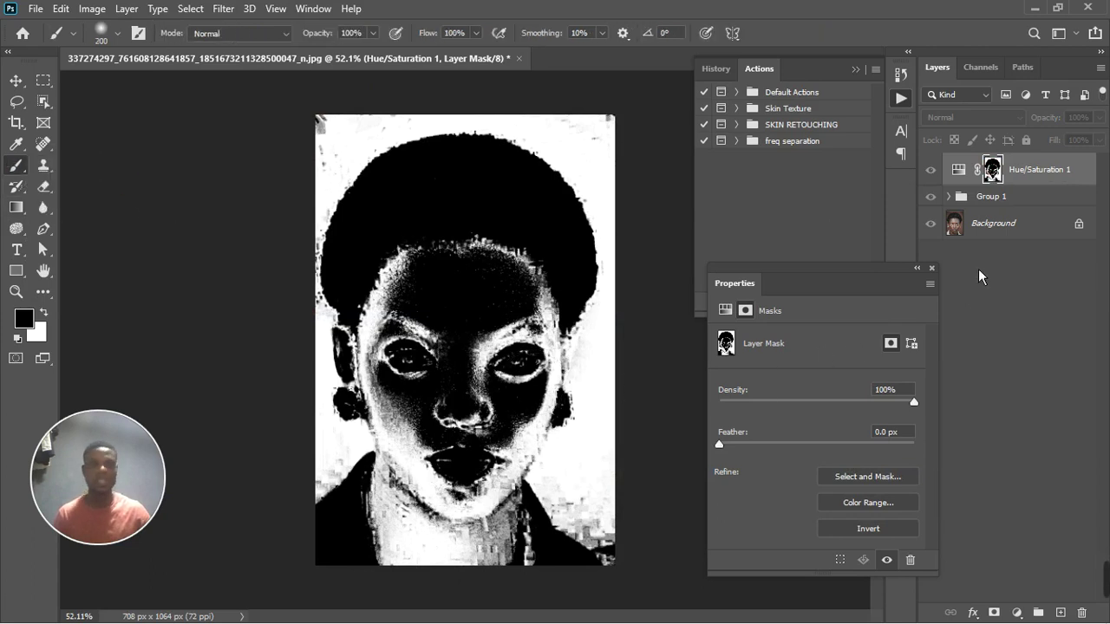
mouse_move(441, 397)
mouse_down()
mouse_move(431, 312)
mouse_move(414, 337)
mouse_move(436, 293)
mouse_move(421, 441)
mouse_move(430, 409)
mouse_move(445, 526)
mouse_move(461, 407)
mouse_move(495, 471)
mouse_move(543, 297)
mouse_move(541, 228)
mouse_move(463, 251)
mouse_move(505, 273)
mouse_move(502, 262)
mouse_move(530, 412)
mouse_move(586, 286)
mouse_move(575, 322)
mouse_move(550, 334)
mouse_move(529, 484)
mouse_move(549, 468)
mouse_move(569, 341)
mouse_move(567, 421)
mouse_move(511, 571)
mouse_move(457, 560)
mouse_move(460, 519)
mouse_move(409, 546)
mouse_move(407, 572)
mouse_move(427, 482)
mouse_move(412, 411)
mouse_move(473, 556)
mouse_move(483, 433)
mouse_move(487, 517)
mouse_move(461, 599)
mouse_move(443, 611)
mouse_move(502, 623)
mouse_move(535, 579)
mouse_move(559, 596)
mouse_move(493, 587)
mouse_up()
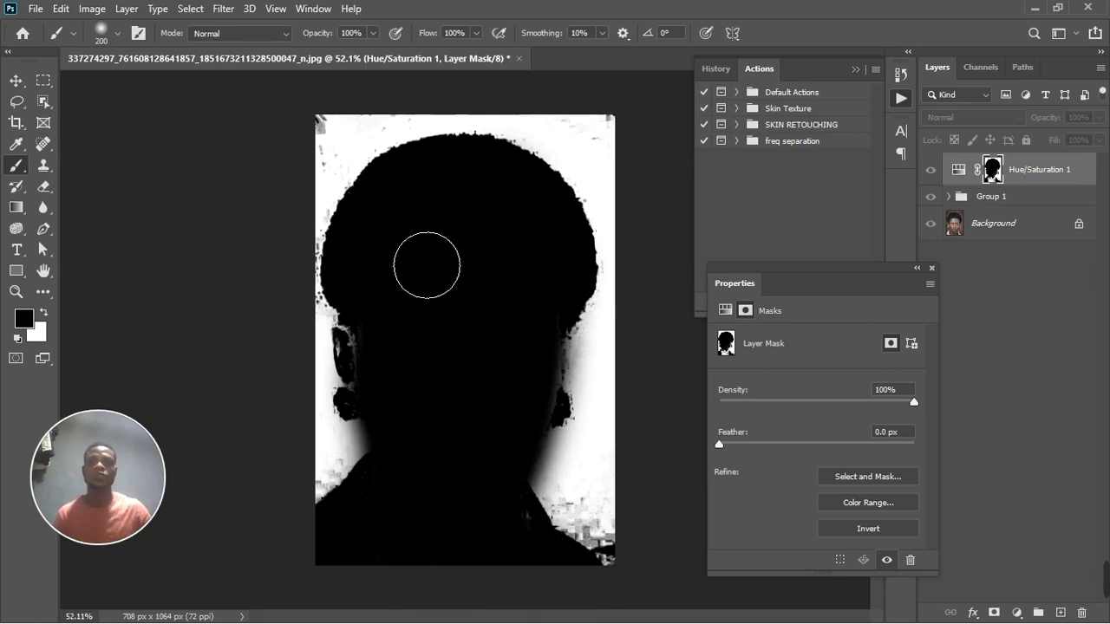
click(1060, 182)
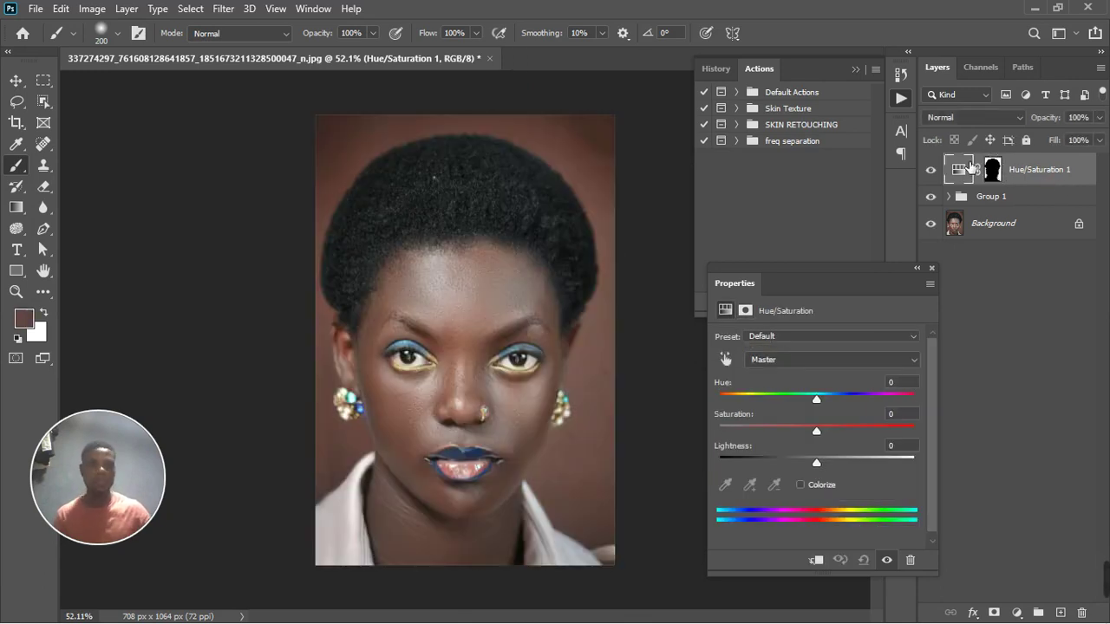
Step: Try different backdrop colours on the Hue/Saturation 1 layer, ending with hue -51 and saturation -63
click(943, 276)
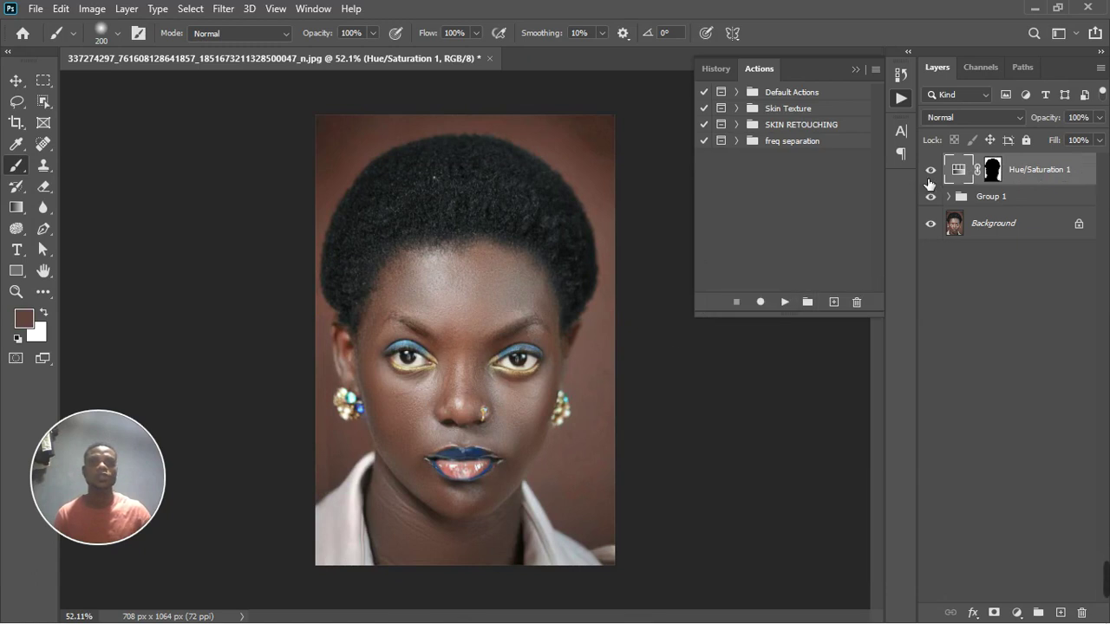
double_click(971, 171)
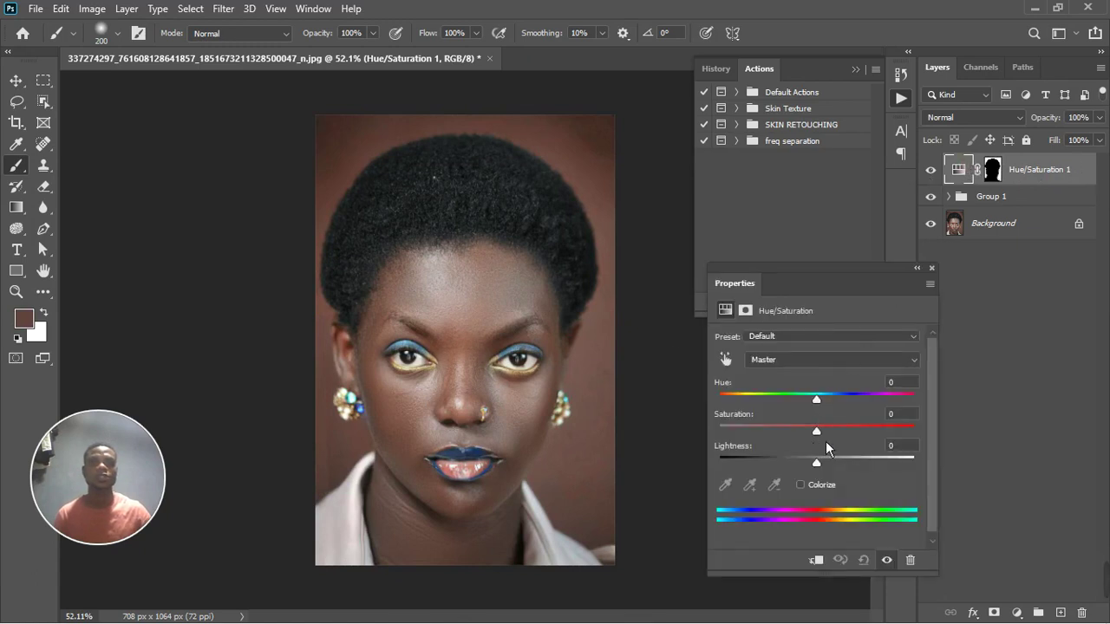
drag(825, 437, 766, 454)
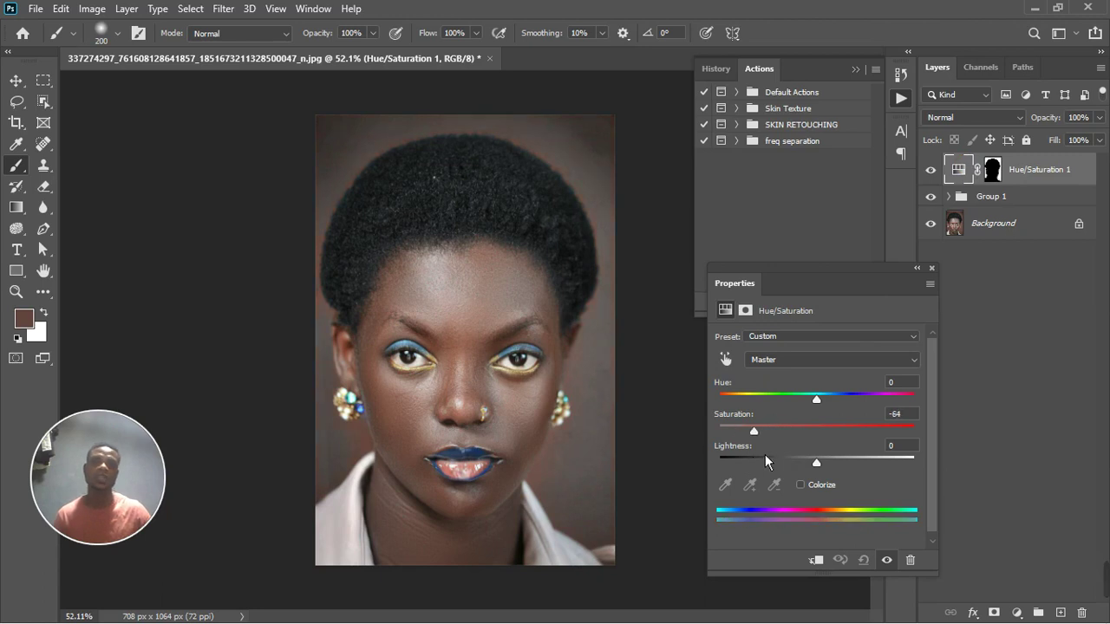
drag(764, 454, 847, 407)
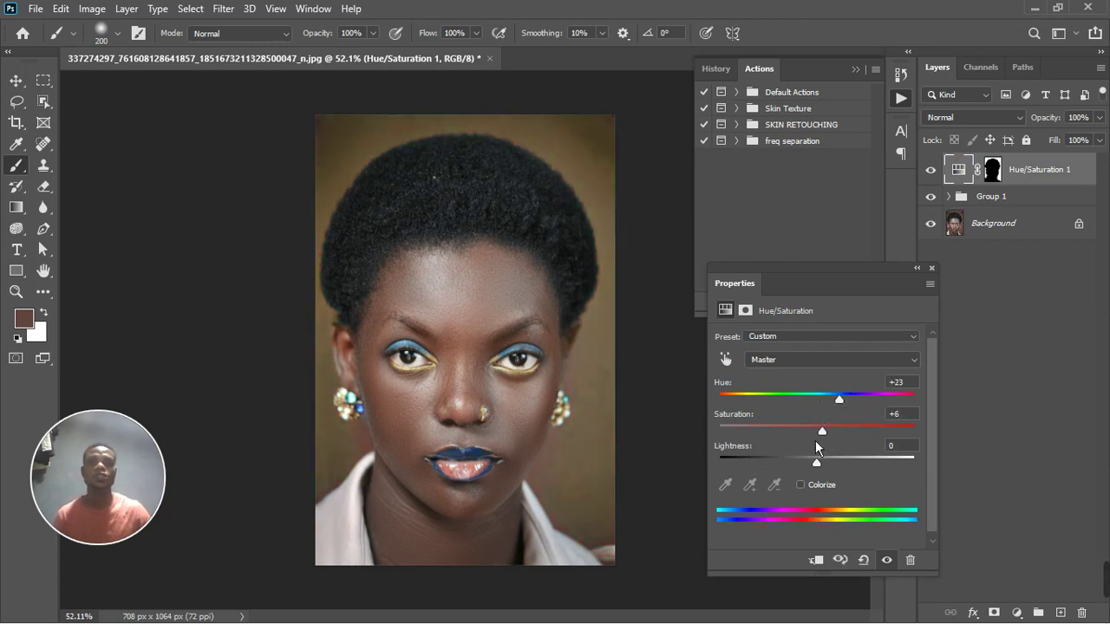
drag(815, 441, 816, 442)
drag(844, 407, 788, 405)
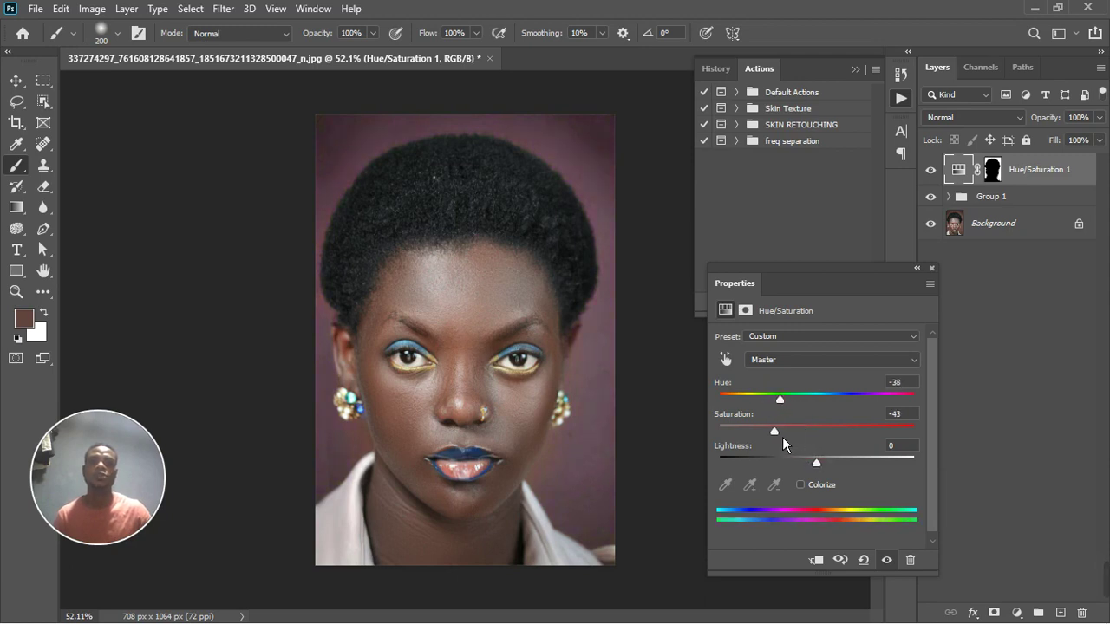
mouse_move(779, 437)
mouse_down()
mouse_move(771, 434)
mouse_move(825, 402)
mouse_move(781, 413)
mouse_move(769, 447)
mouse_up()
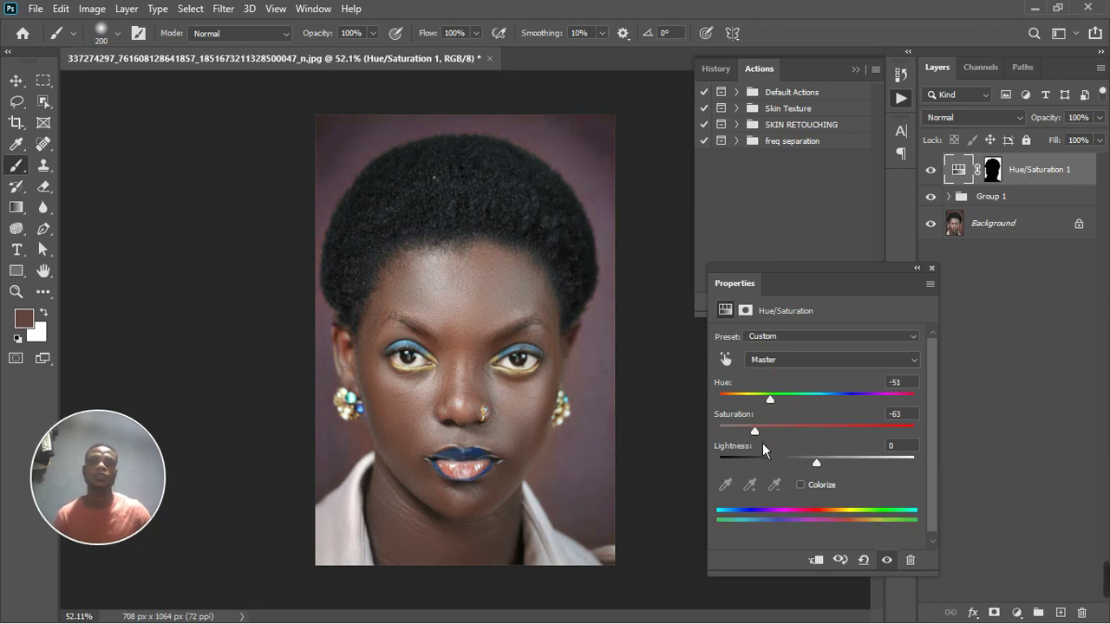
Step: Recolour the backdrop with hue +180 and saturation -59 on the Hue/Saturation 1 layer, and close its properties
drag(781, 404, 914, 398)
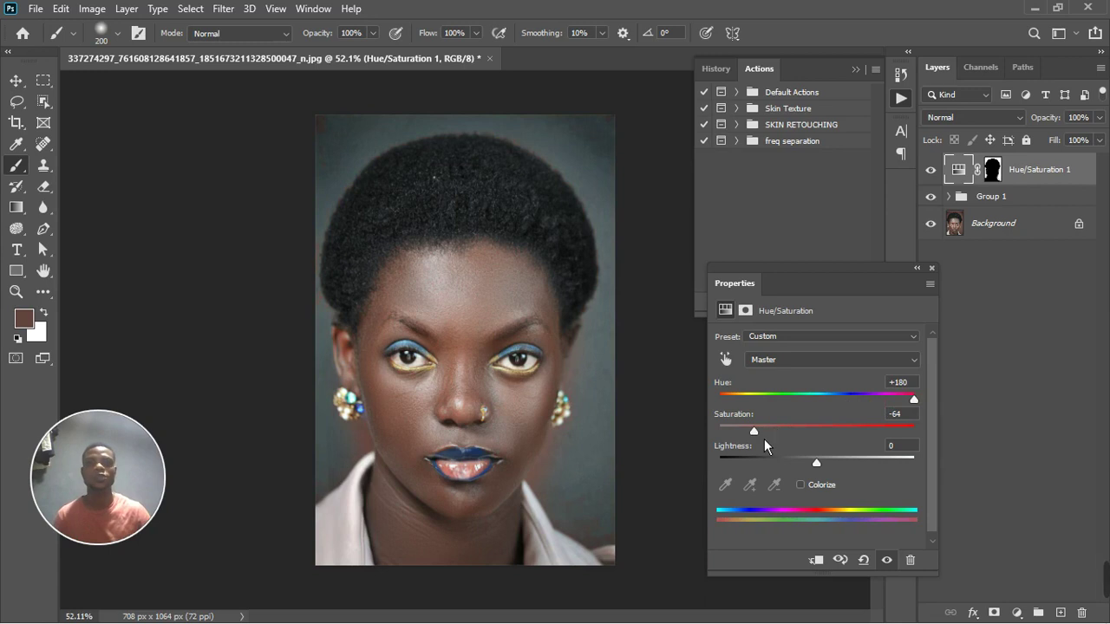
mouse_move(763, 438)
mouse_down()
mouse_move(739, 449)
mouse_move(778, 442)
mouse_up()
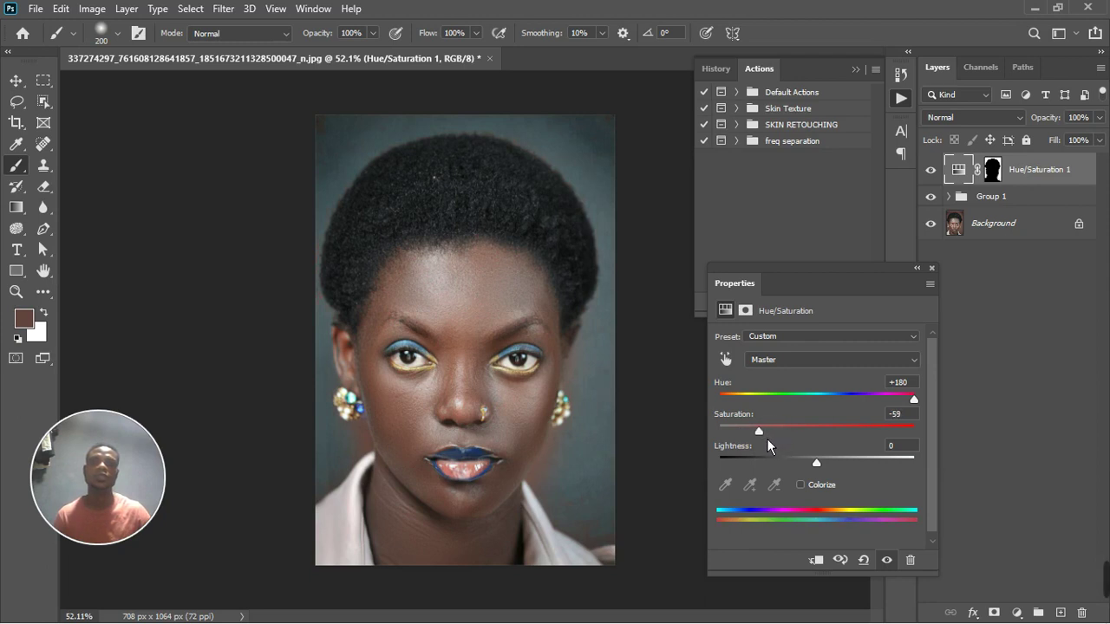
click(933, 269)
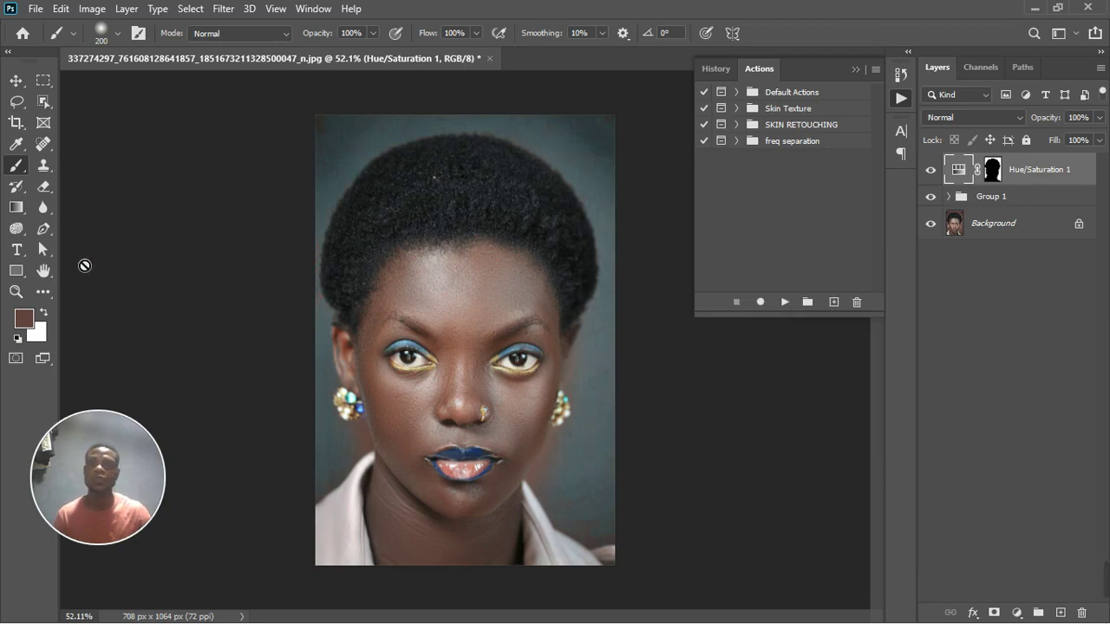
Step: Lower the Hue/Saturation 1 layer's opacity to 63% and deselect the layer
right_click(27, 179)
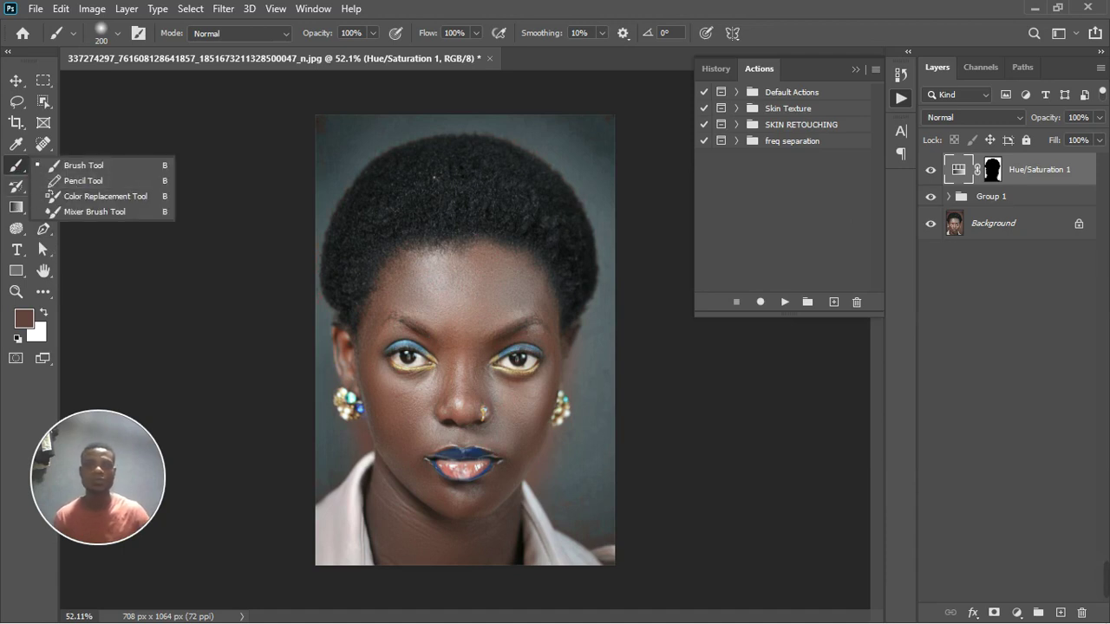
click(1099, 140)
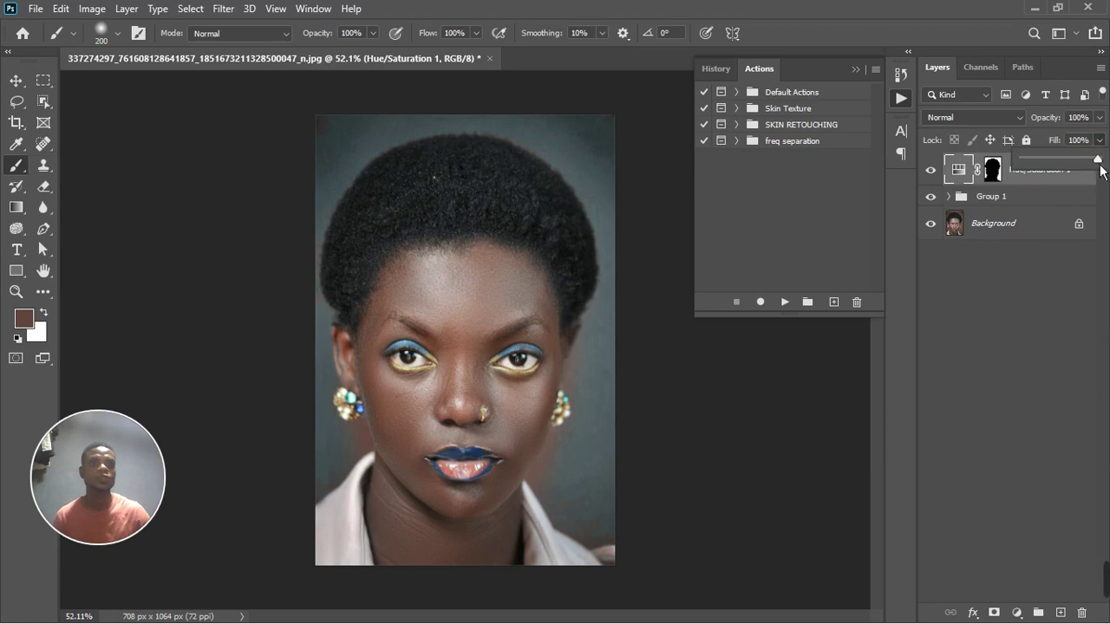
click(1099, 118)
mouse_move(1098, 136)
mouse_down()
mouse_move(1064, 144)
mouse_move(1079, 144)
mouse_up()
click(943, 301)
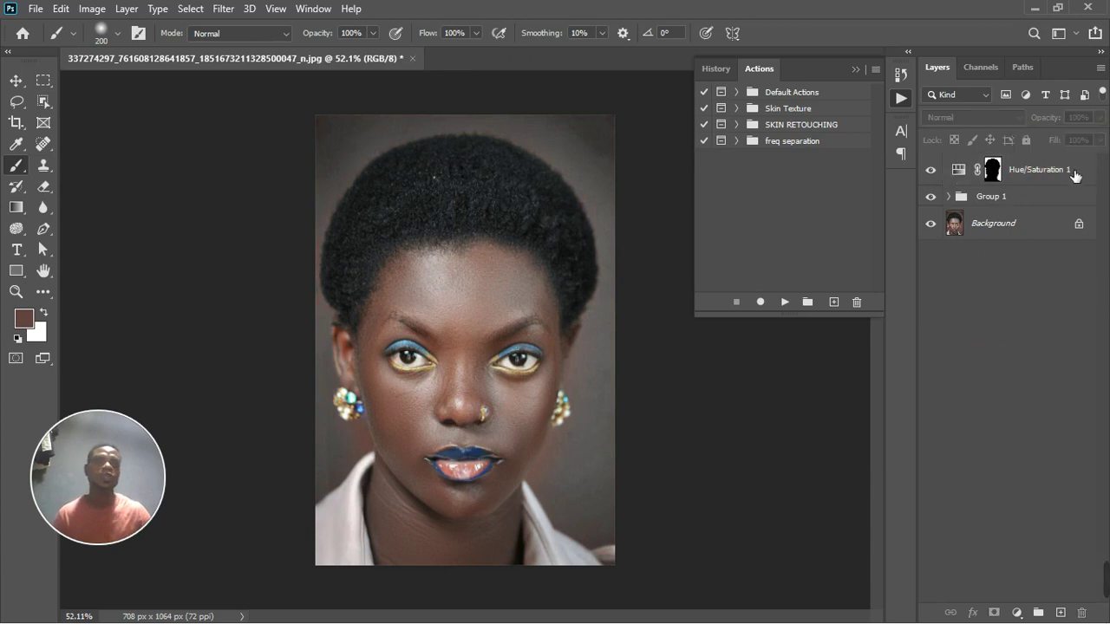
Step: Compare the backdrop with and without the Hue/Saturation 1 layer, and darken it by setting the lightness to -22
click(940, 179)
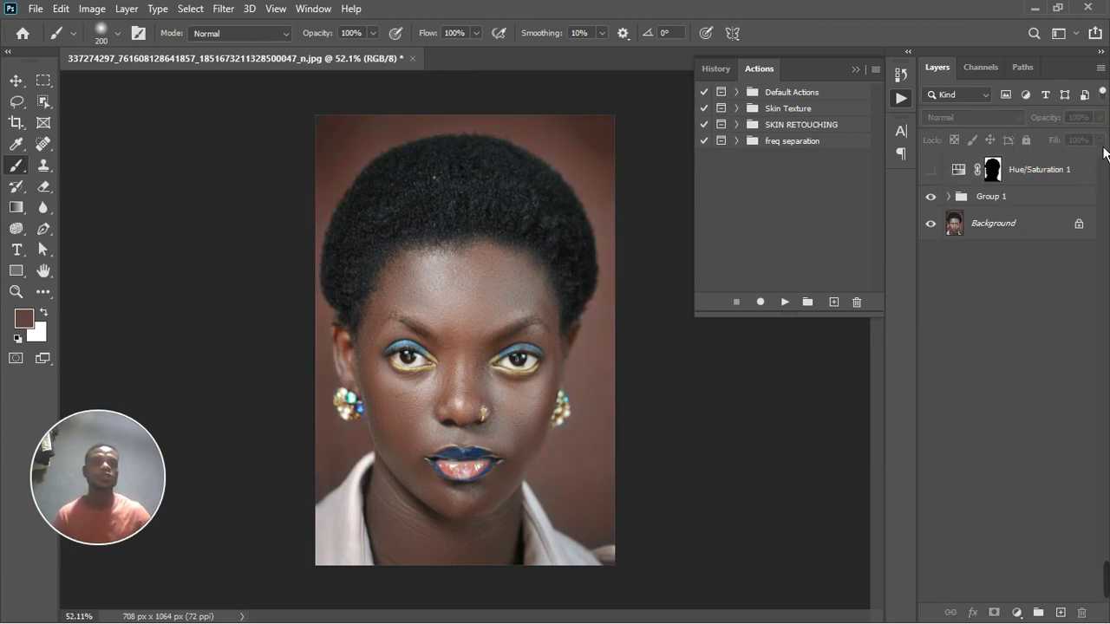
click(931, 171)
double_click(974, 172)
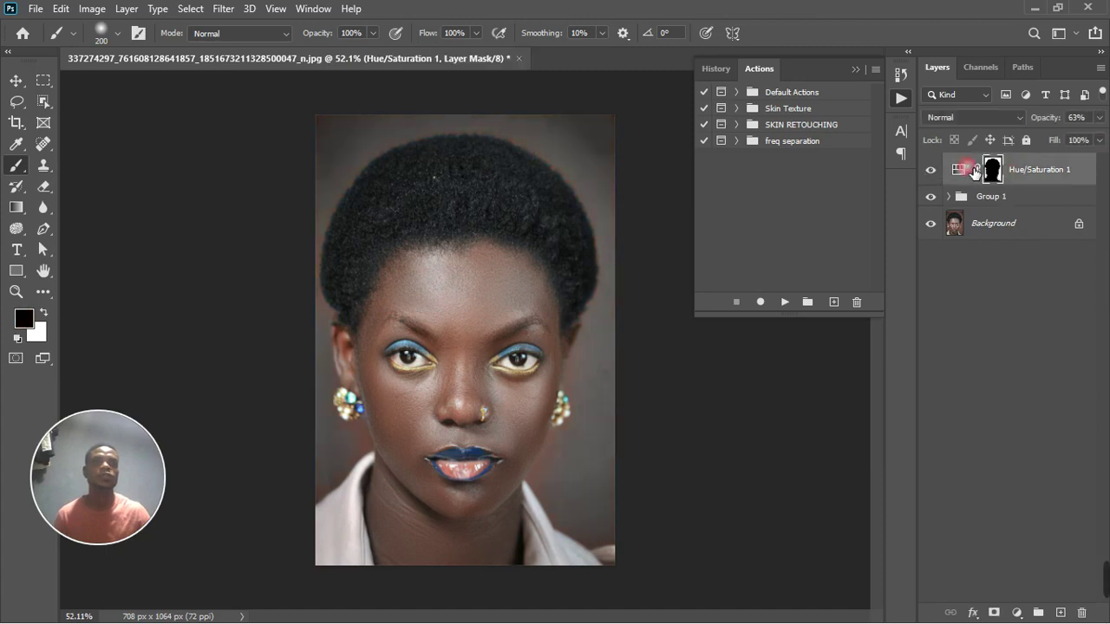
drag(824, 467, 795, 469)
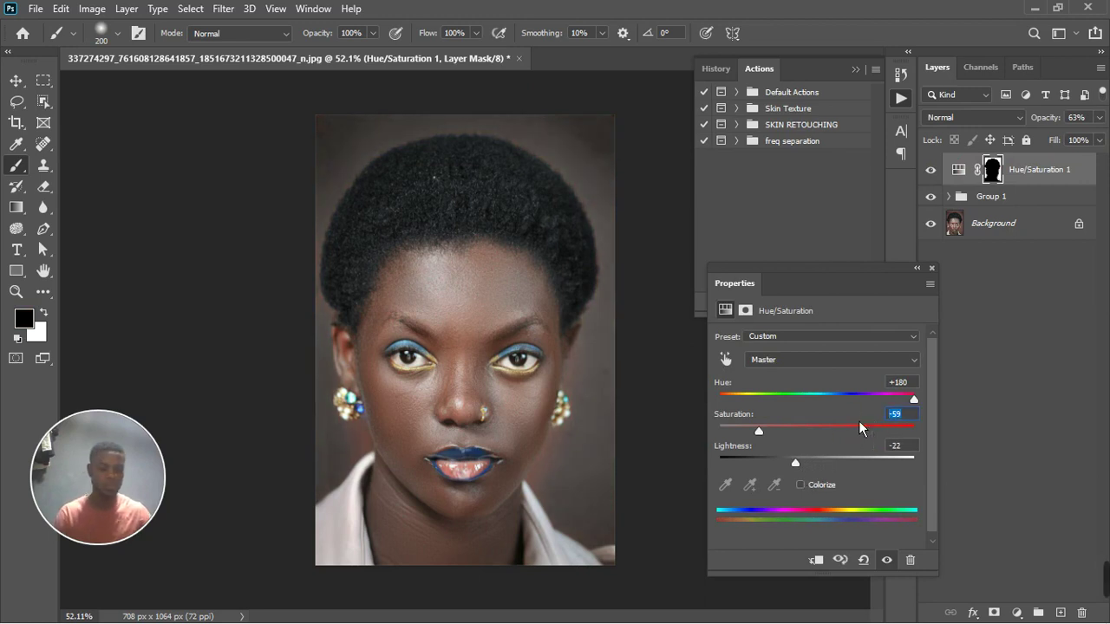
Step: Set the Hue/Saturation 1 layer's saturation to -15, close its properties, and lower its opacity to 33%
text(0)
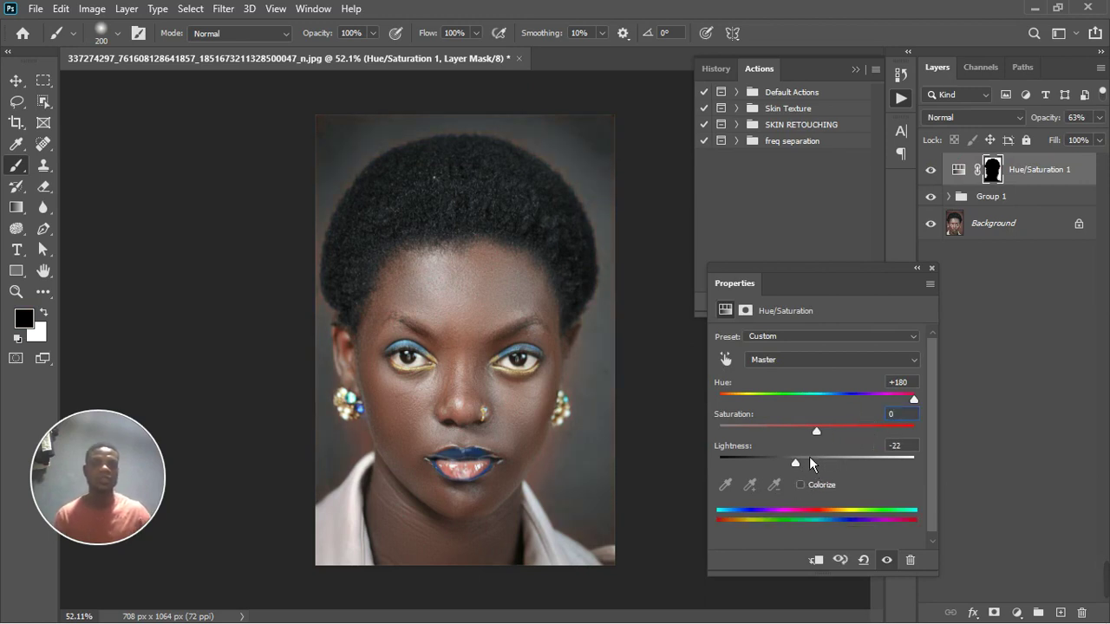
key(BackSpace)
text(-15)
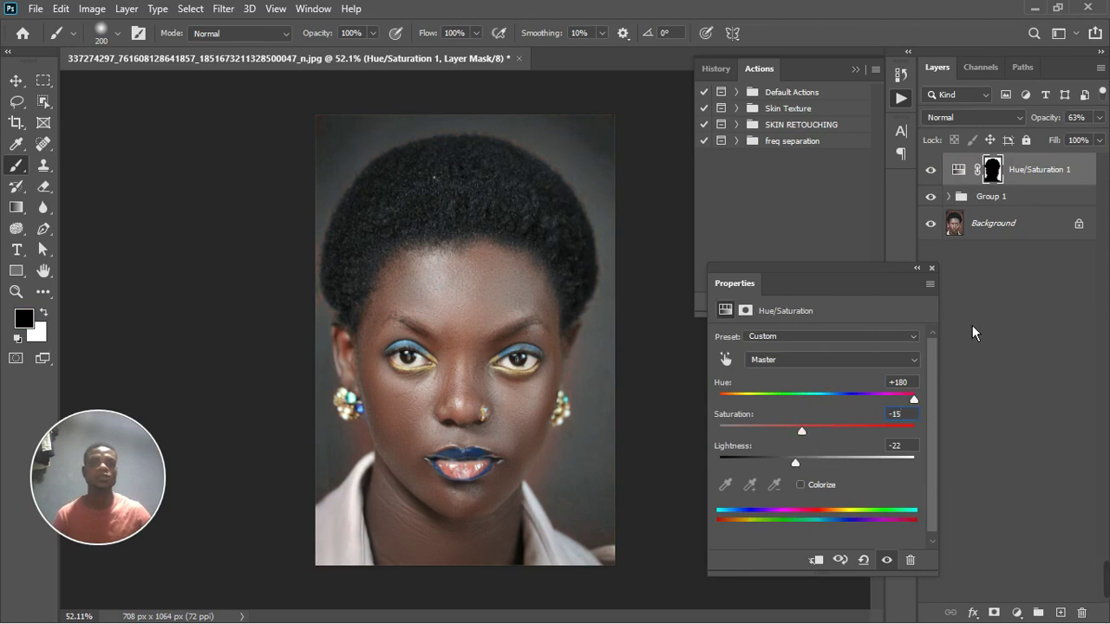
click(931, 268)
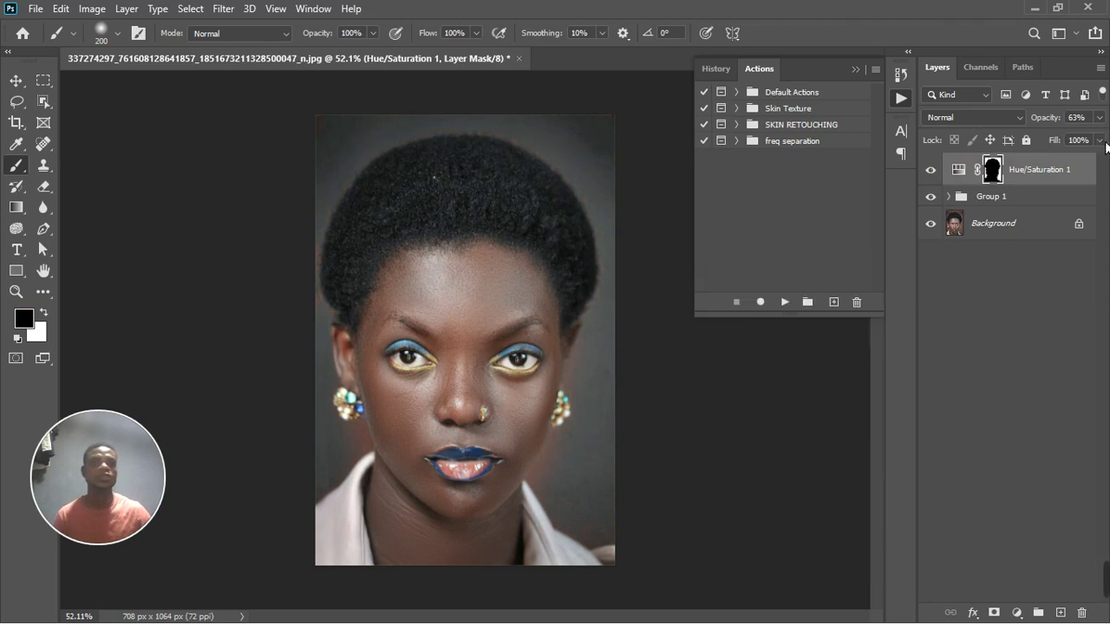
click(1099, 117)
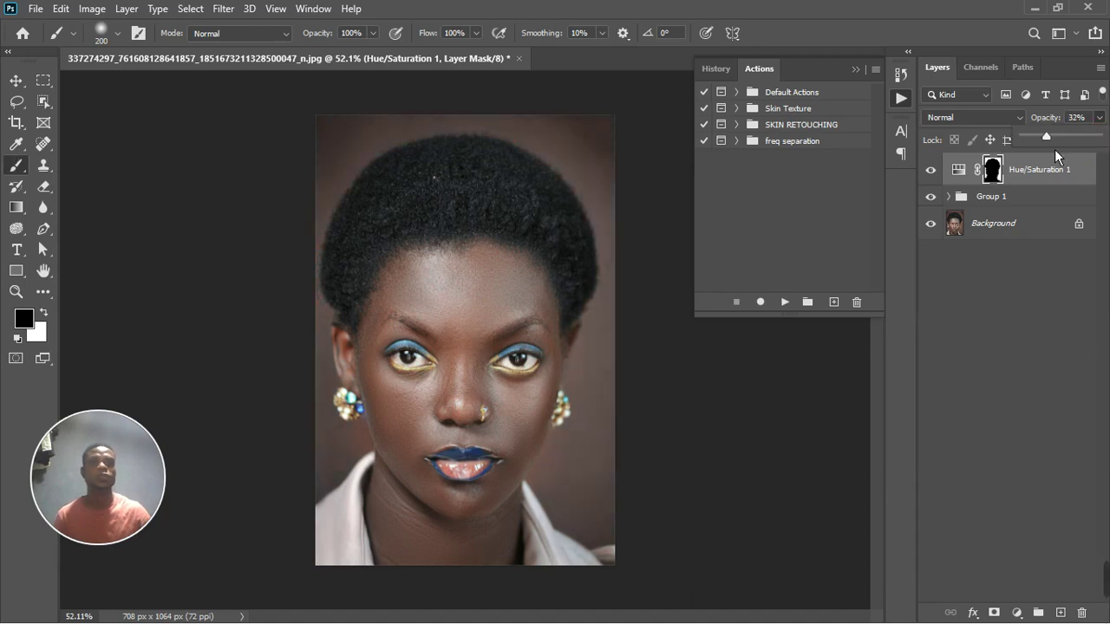
click(1054, 338)
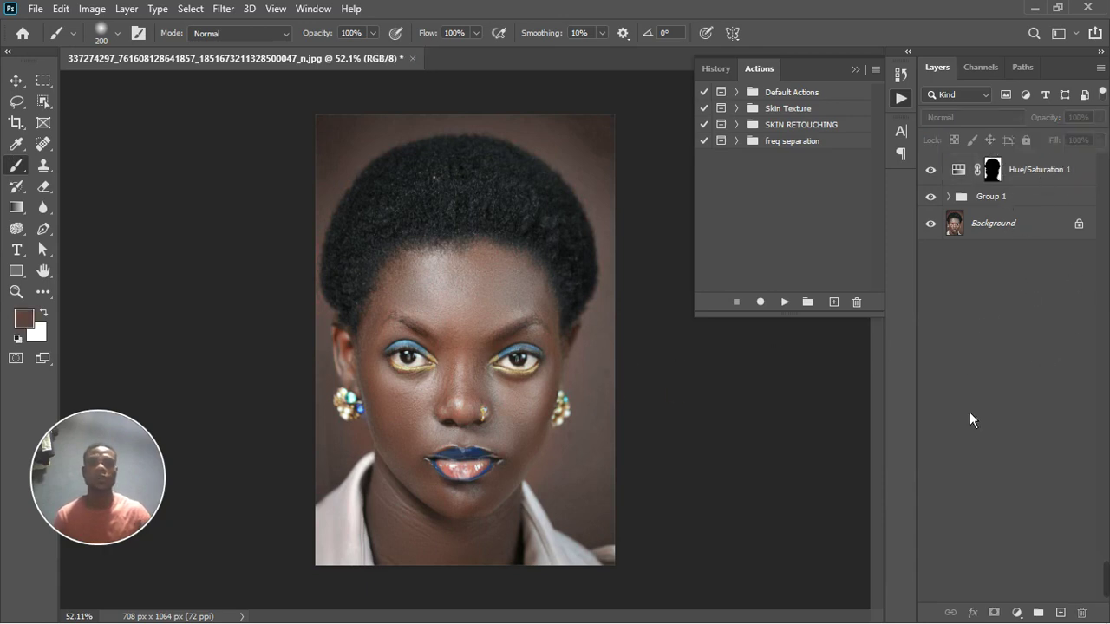
Step: Add a Color Lookup adjustment layer above Hue/Saturation 1 using the MELANIN.CUBE 3D LUT, and close its properties
click(1017, 612)
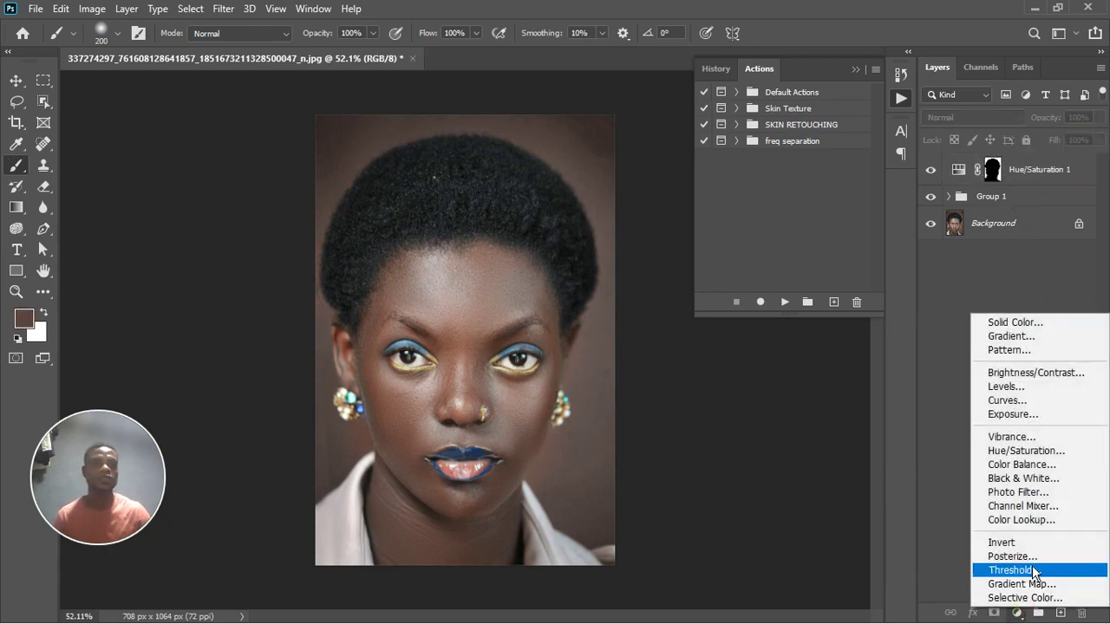
click(1044, 525)
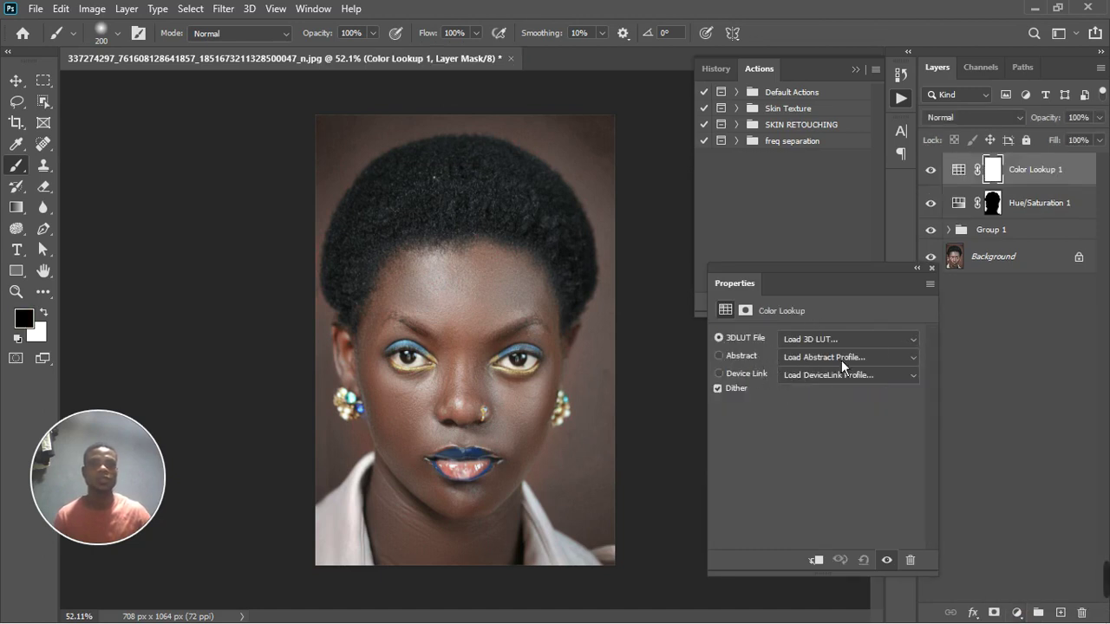
click(841, 343)
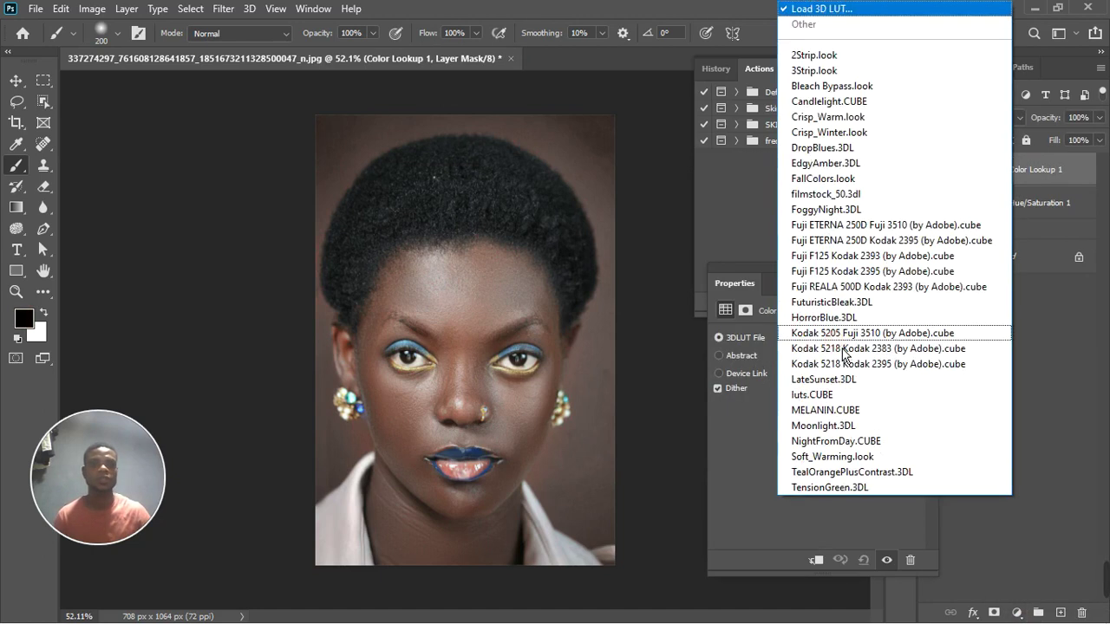
click(842, 415)
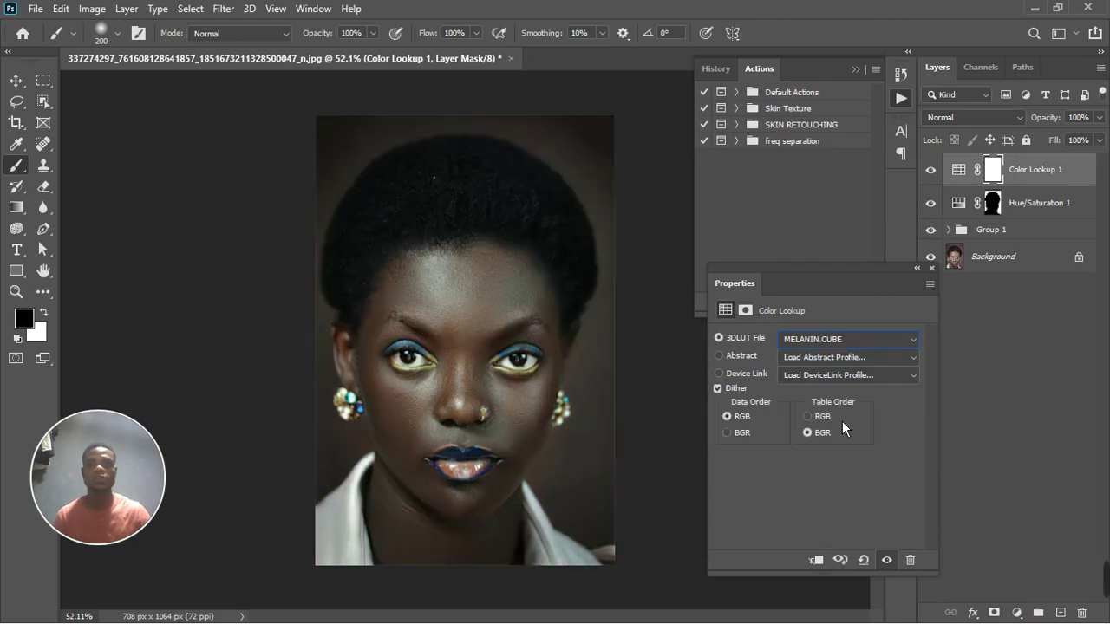
click(932, 268)
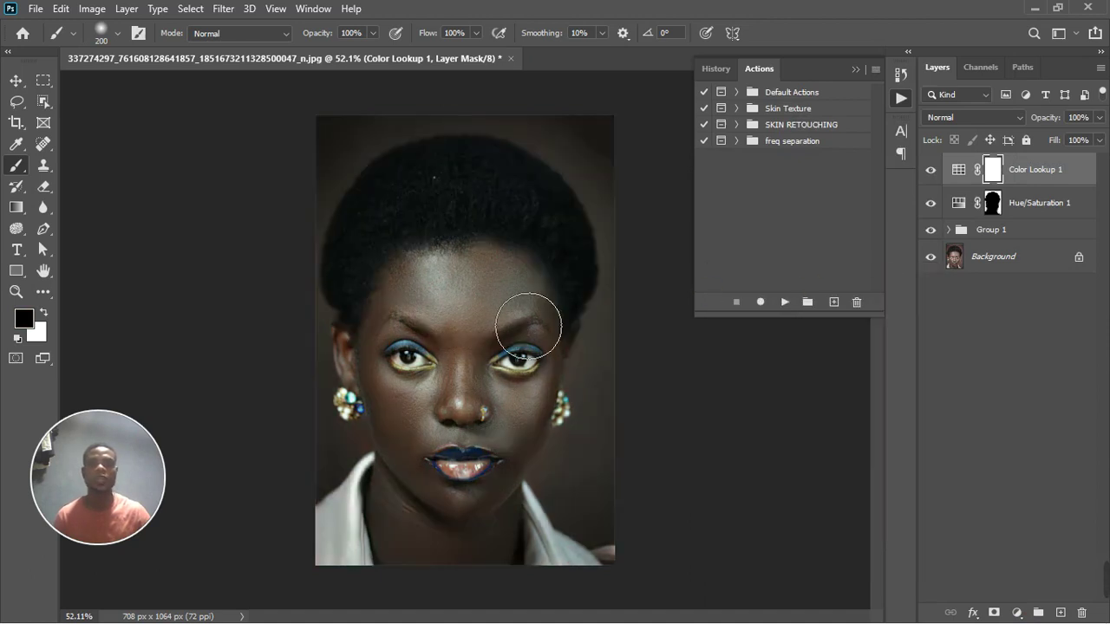
Step: Examine the colour-graded portrait at full view and close up, checking the face and skin texture
scroll(467, 481, down, 2)
scroll(462, 477, up, 5)
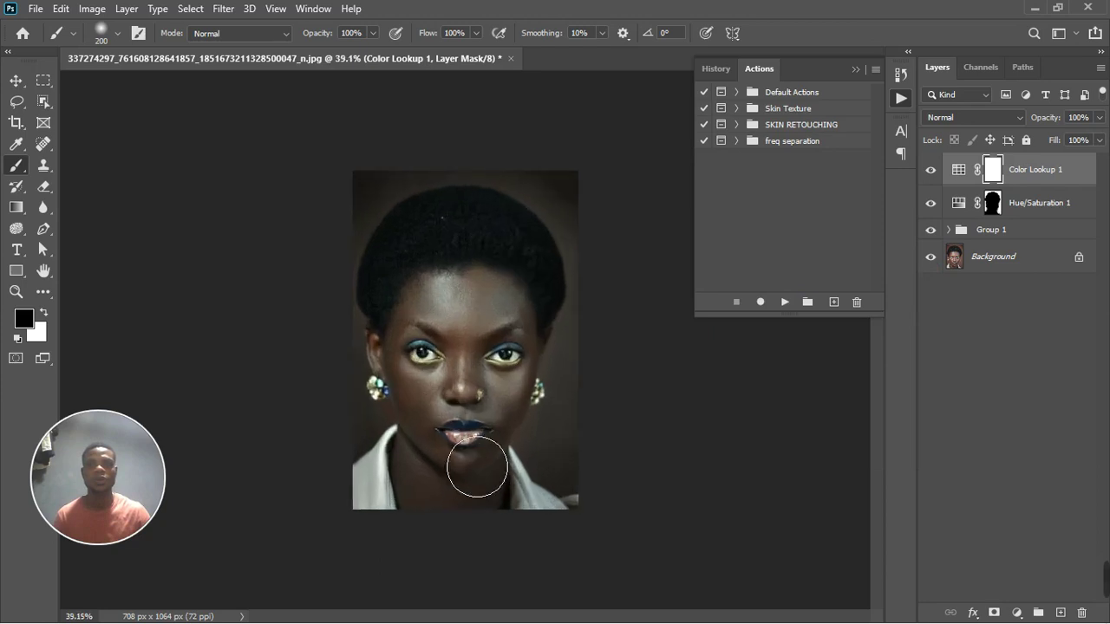
scroll(563, 453, down, 2)
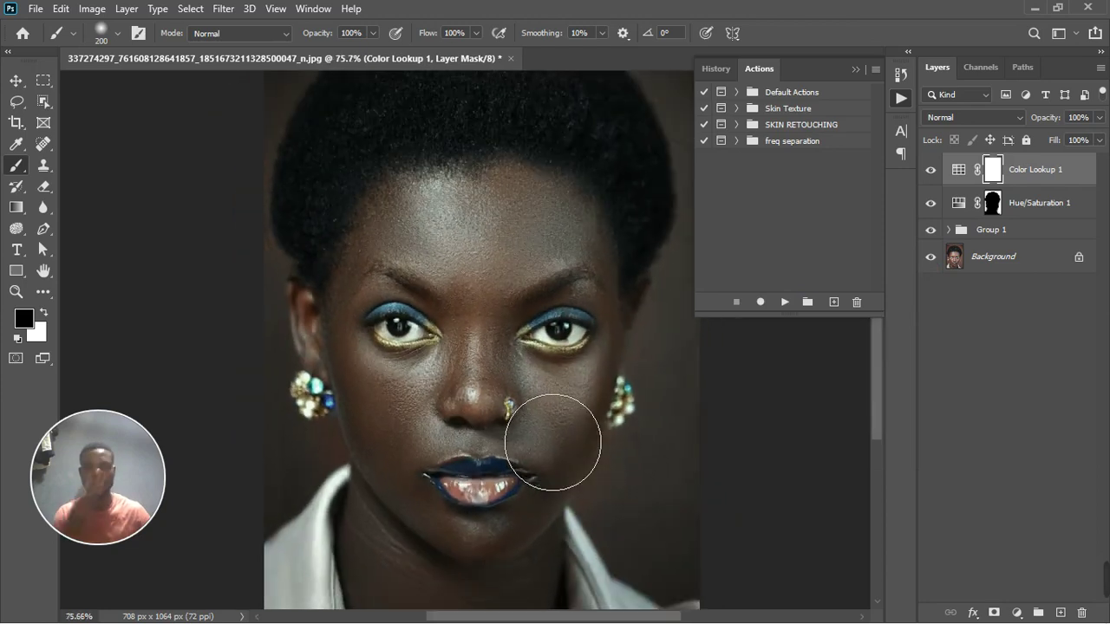
scroll(542, 433, down, 2)
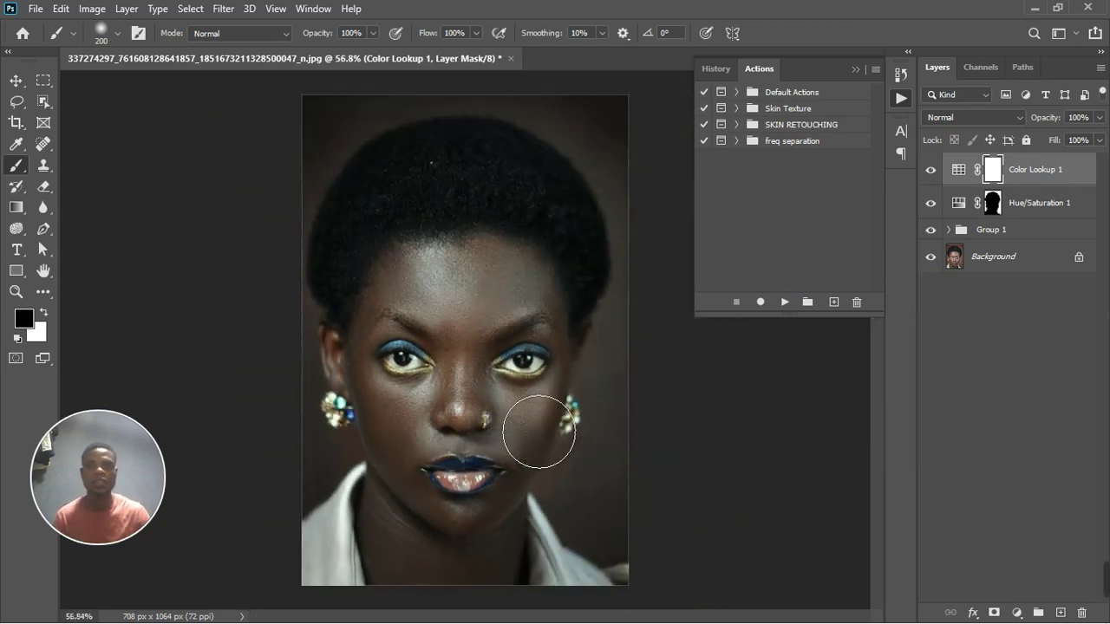
scroll(1044, 210, up, 3)
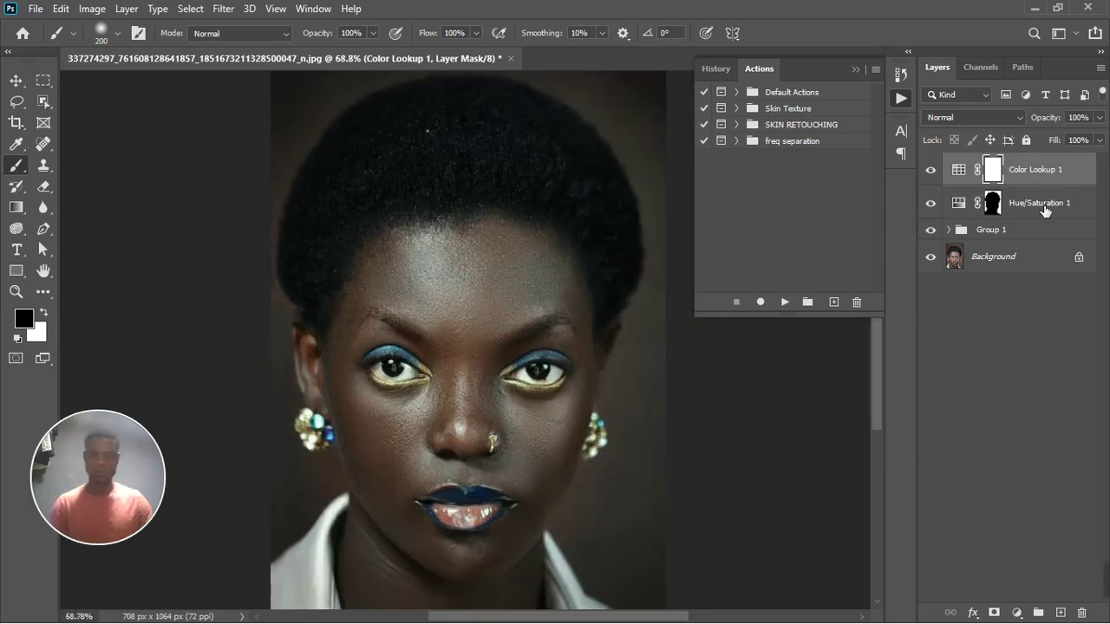
scroll(471, 373, down, 4)
scroll(478, 396, up, 6)
scroll(496, 498, up, 2)
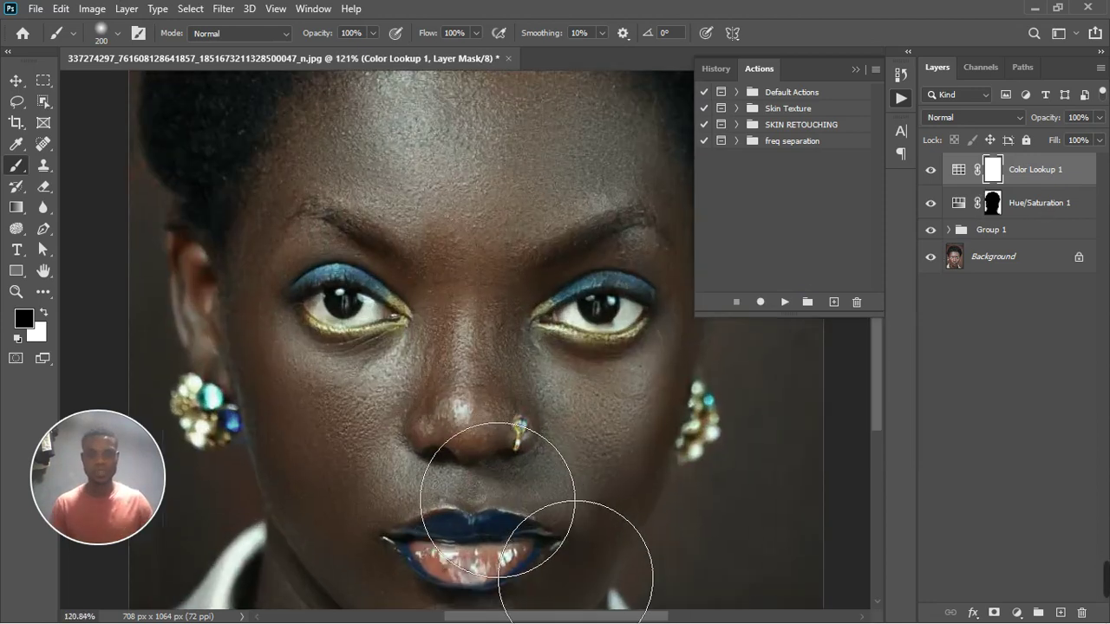
Step: Collapse the Actions panel and darken the backdrop with saturation -12 and lightness -88 on the Hue/Saturation 1 layer
click(865, 77)
click(1047, 213)
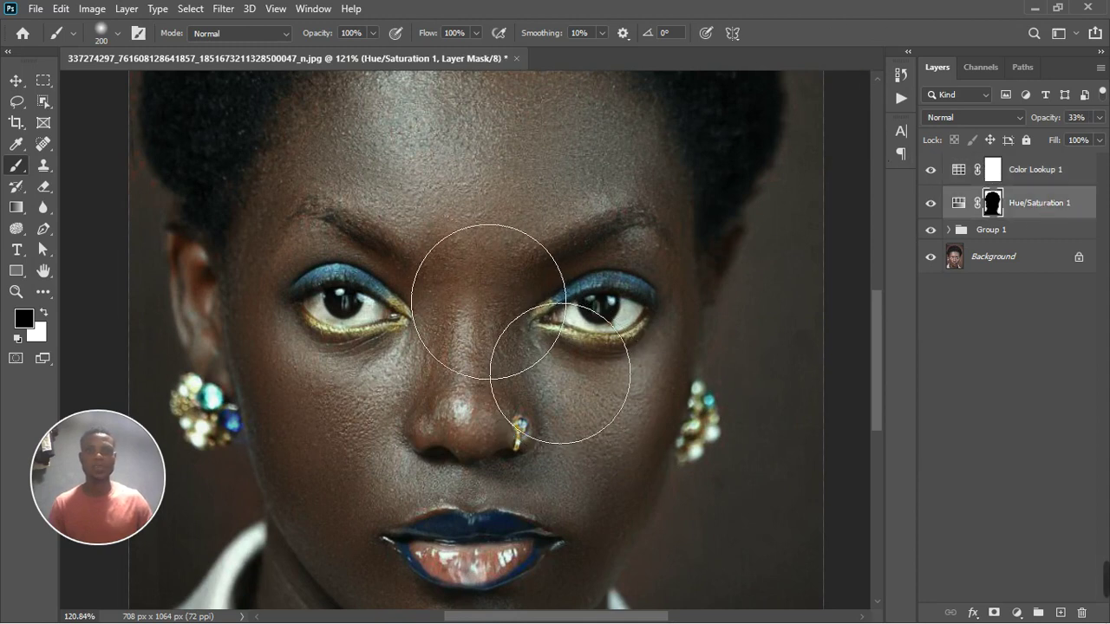
scroll(535, 329, down, 3)
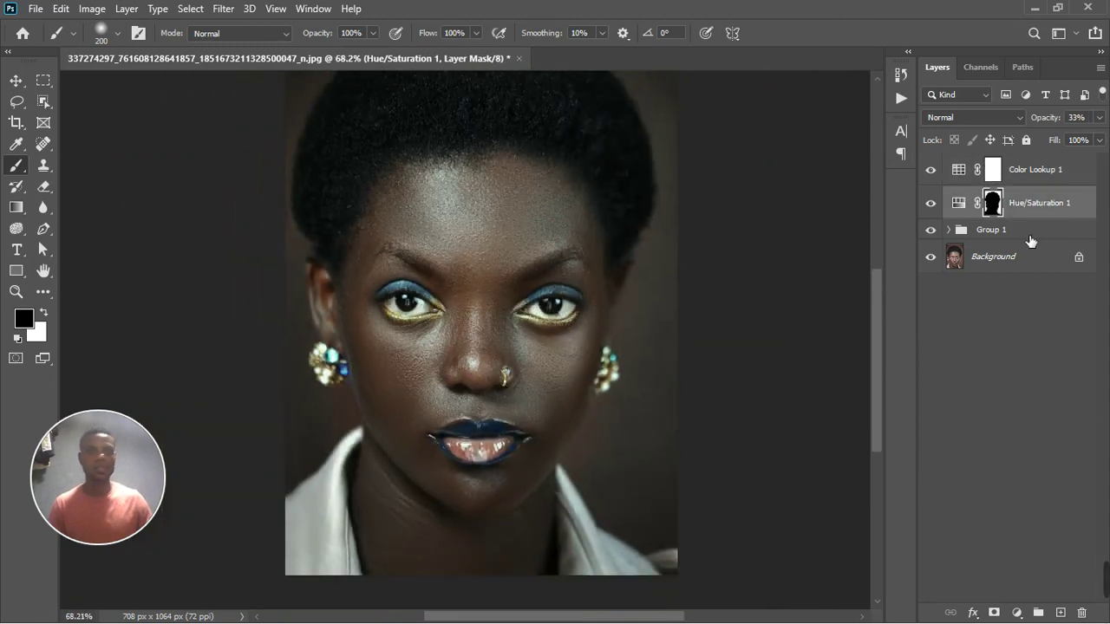
double_click(959, 205)
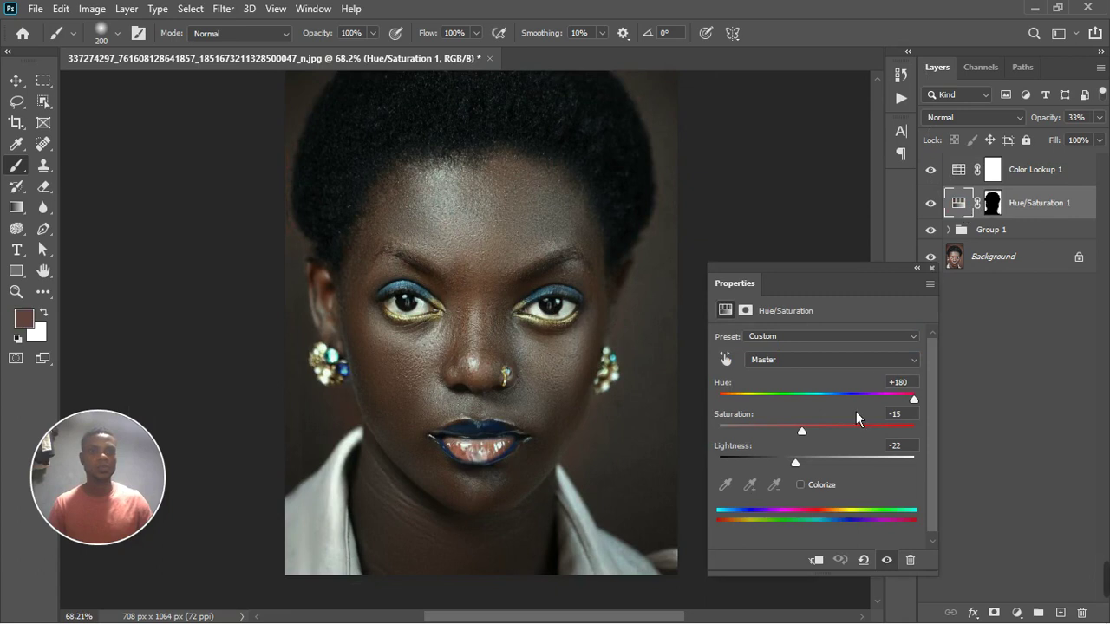
mouse_move(803, 469)
mouse_down()
mouse_move(781, 485)
mouse_move(721, 496)
mouse_up()
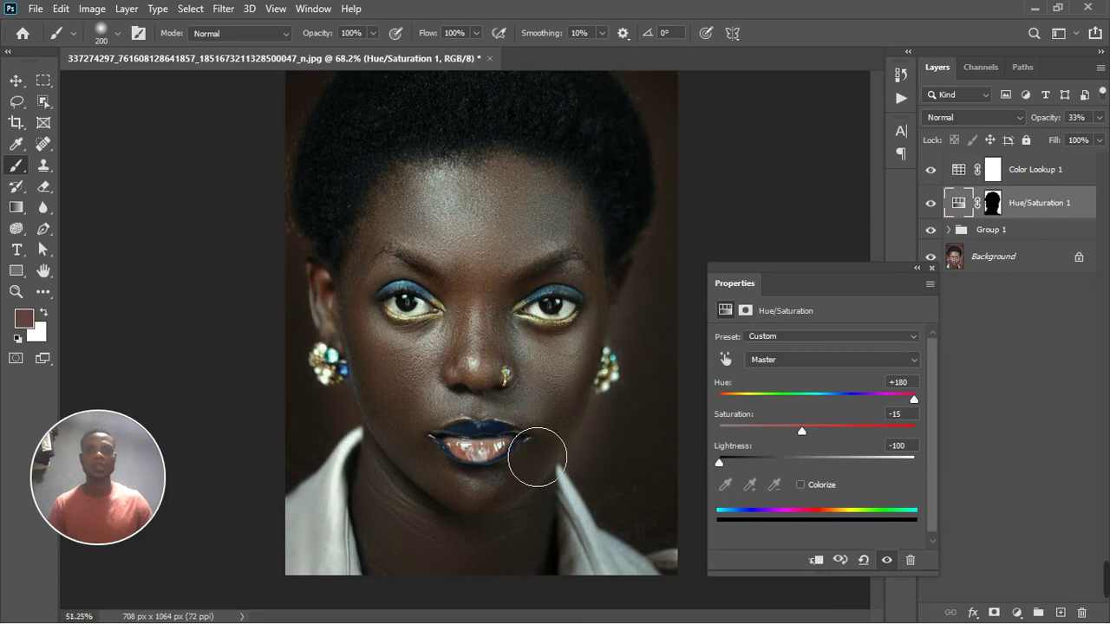
scroll(536, 451, down, 2)
scroll(520, 459, up, 1)
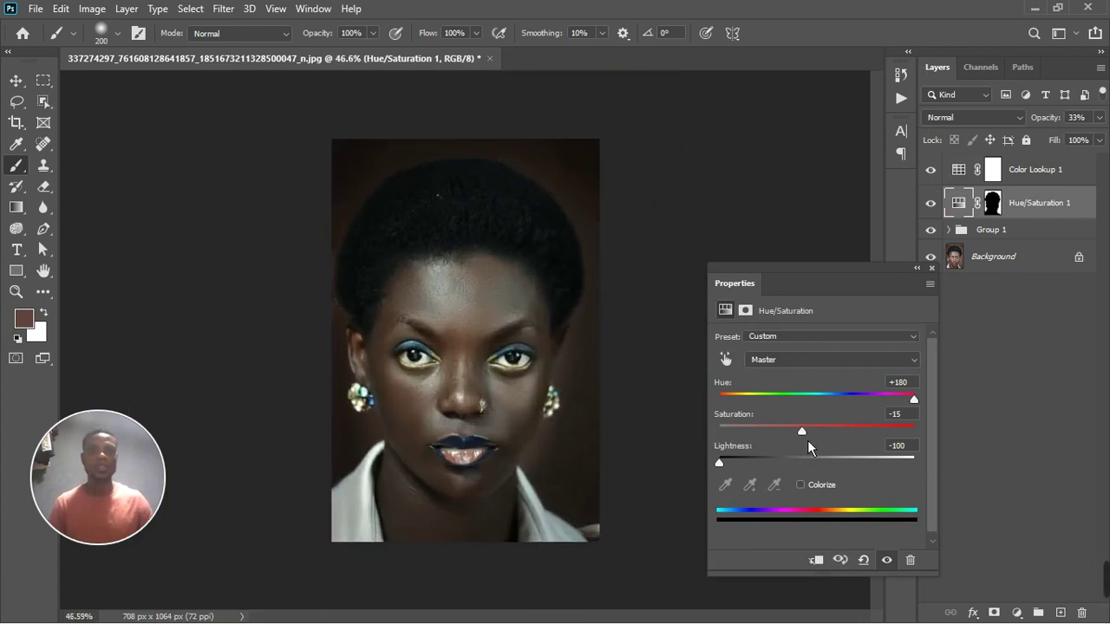
mouse_move(808, 447)
mouse_down()
mouse_move(751, 462)
mouse_move(809, 442)
mouse_up()
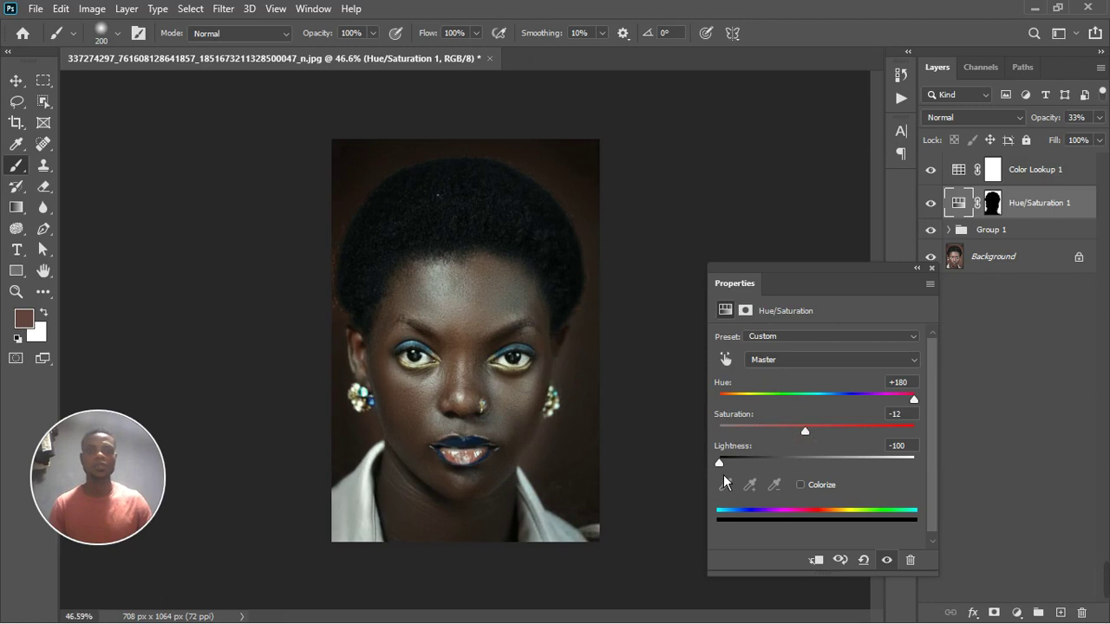
drag(728, 466, 739, 467)
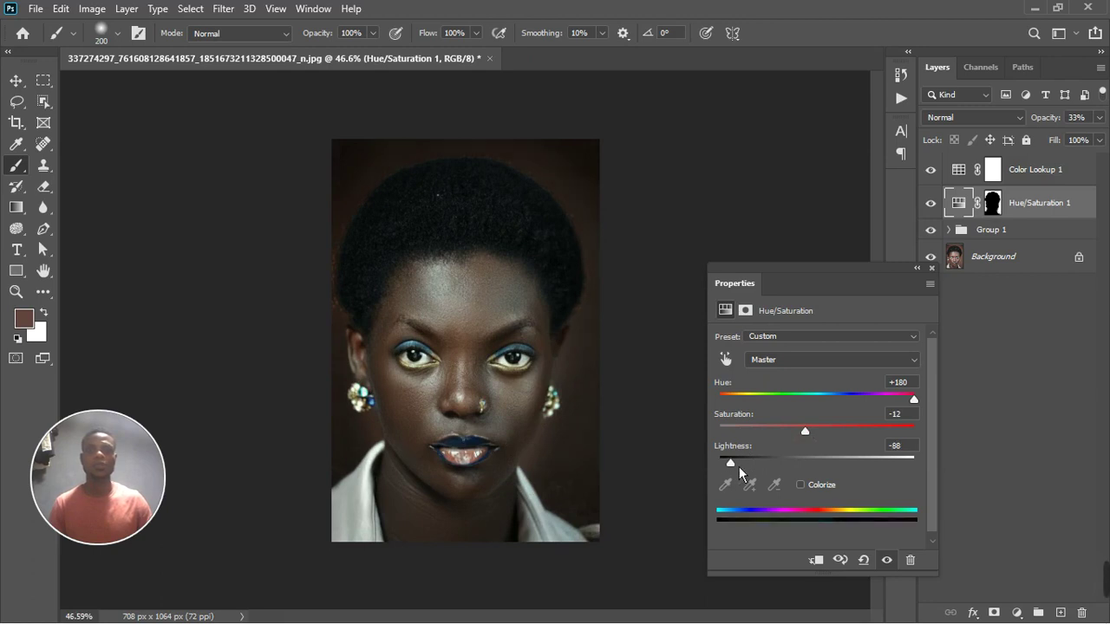
Step: Lower the Hue/Saturation 1 layer's opacity to 28% and compare the backdrop with and without the layer
click(1098, 117)
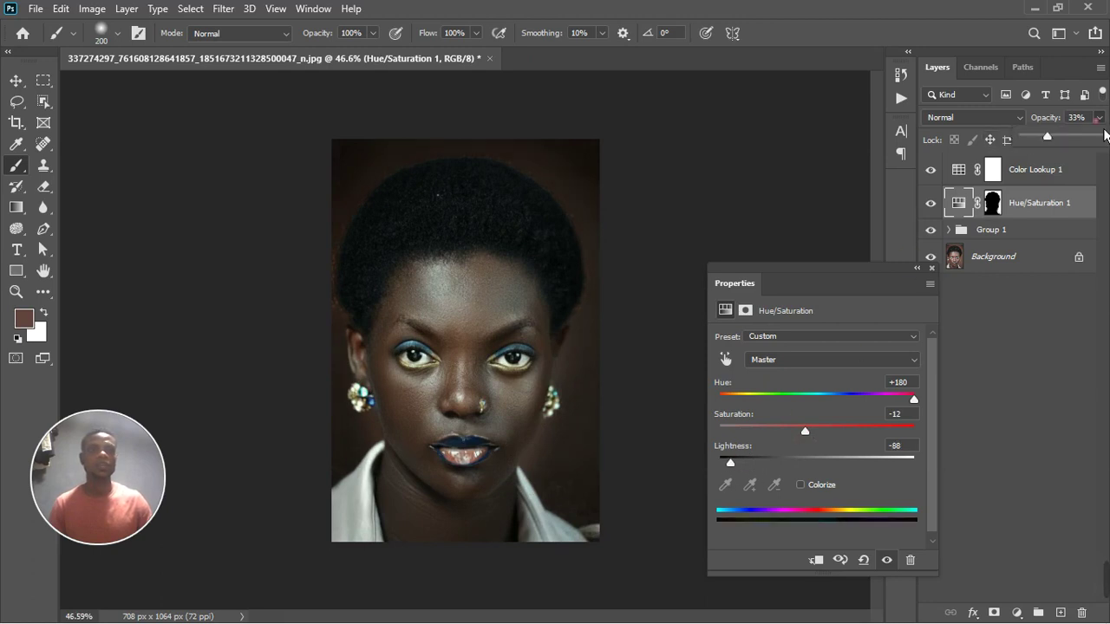
mouse_move(1061, 153)
mouse_down()
mouse_move(1074, 151)
mouse_move(1053, 158)
mouse_up()
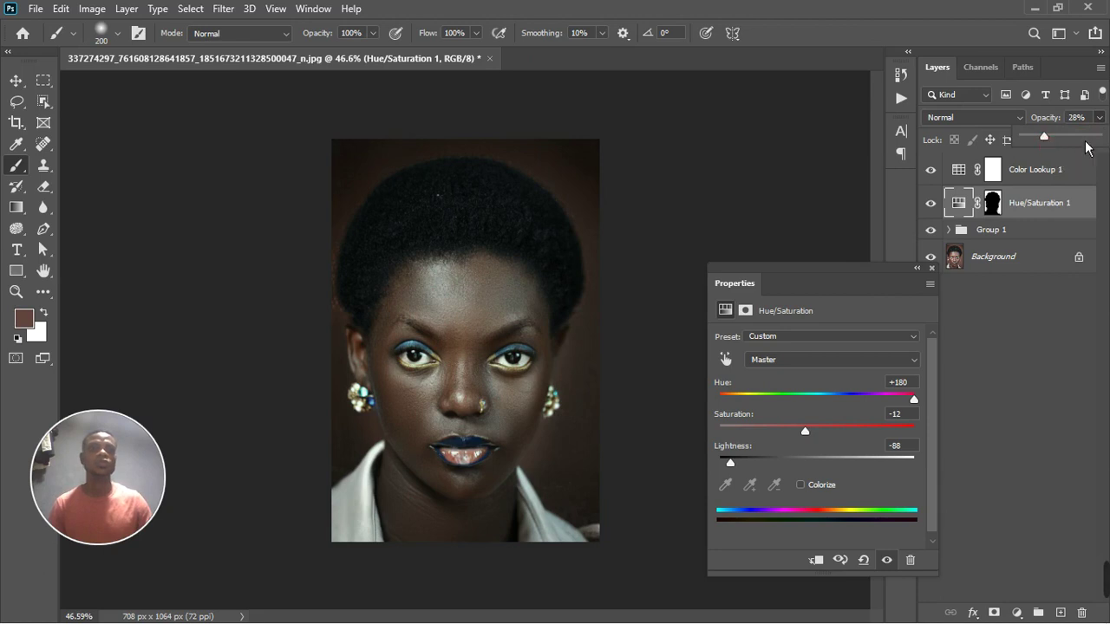
click(1051, 487)
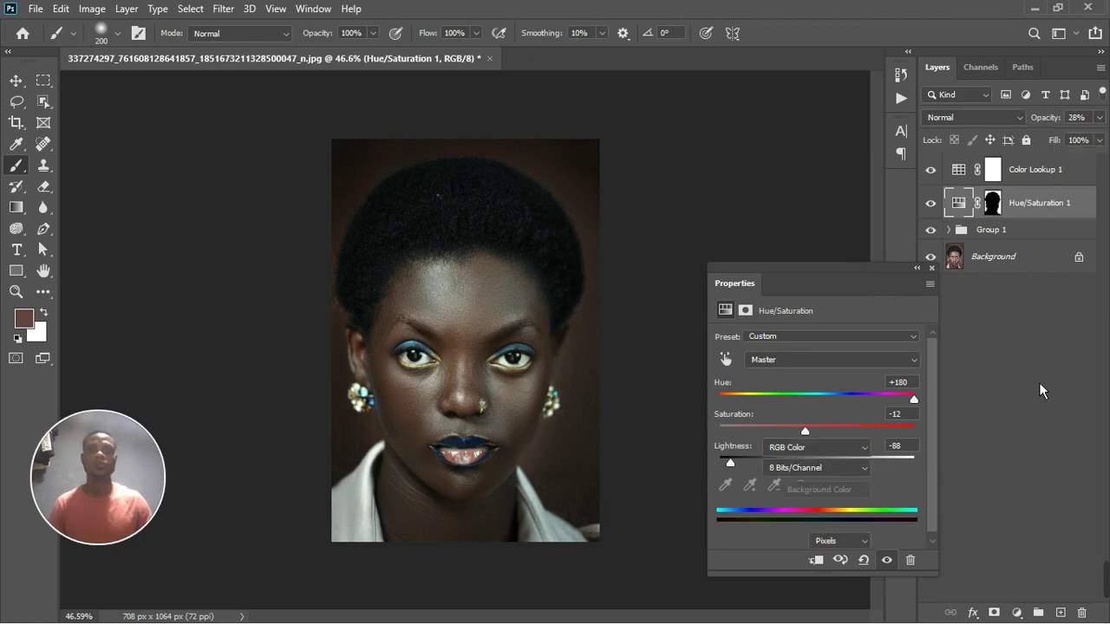
click(932, 203)
click(932, 204)
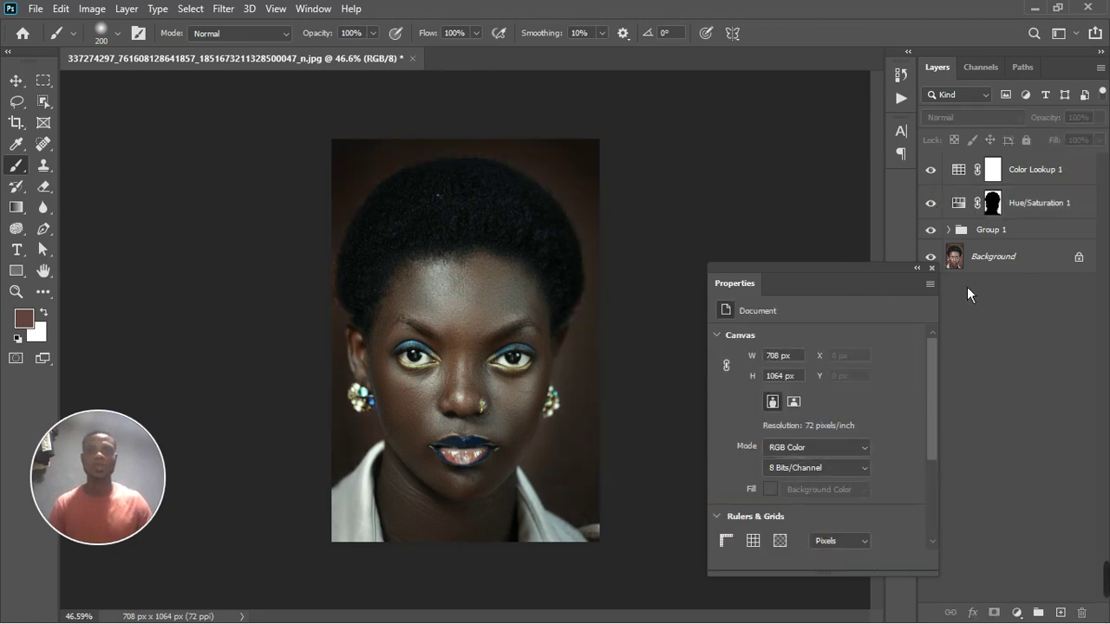
Step: Add a Color Balance adjustment layer above Color Lookup 1 with midtones at cyan/red +4, magenta/green -1 and yellow/blue +1
click(1047, 171)
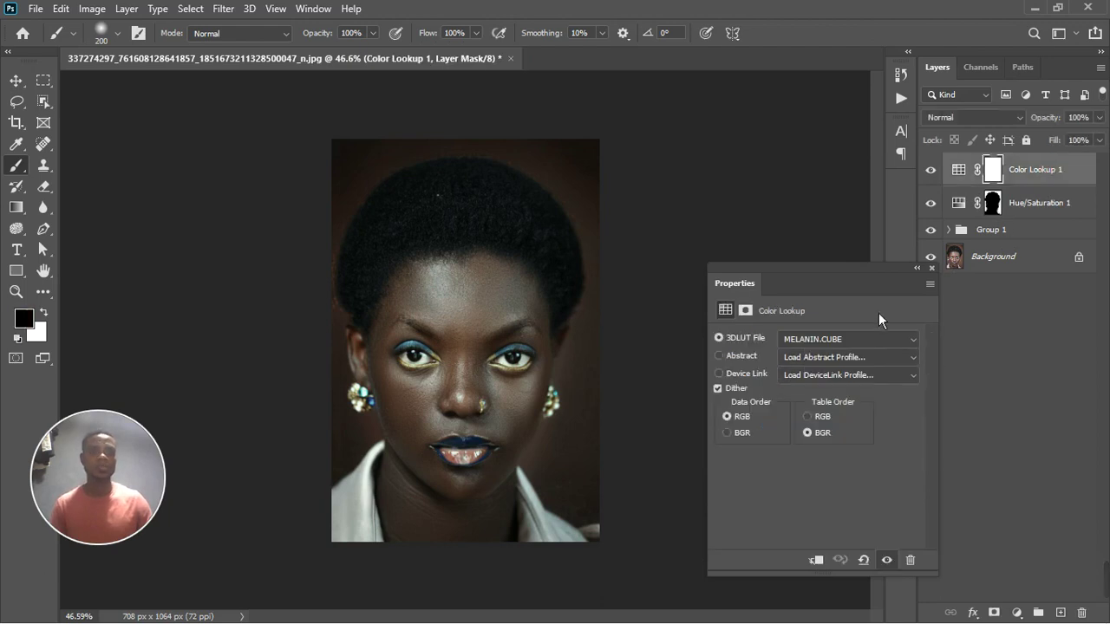
click(933, 269)
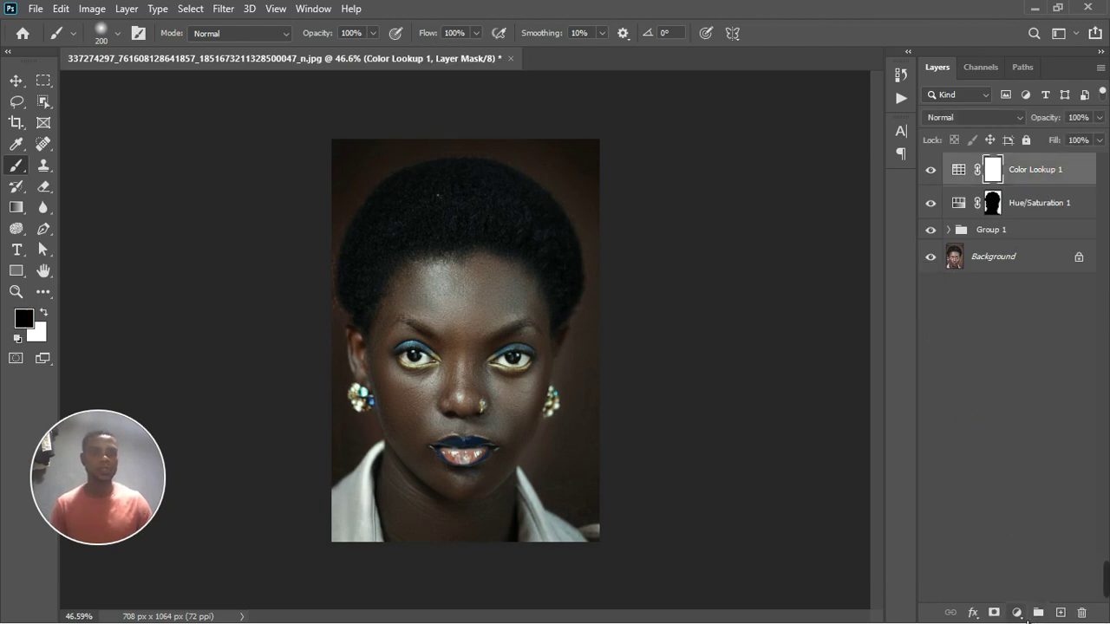
click(1017, 612)
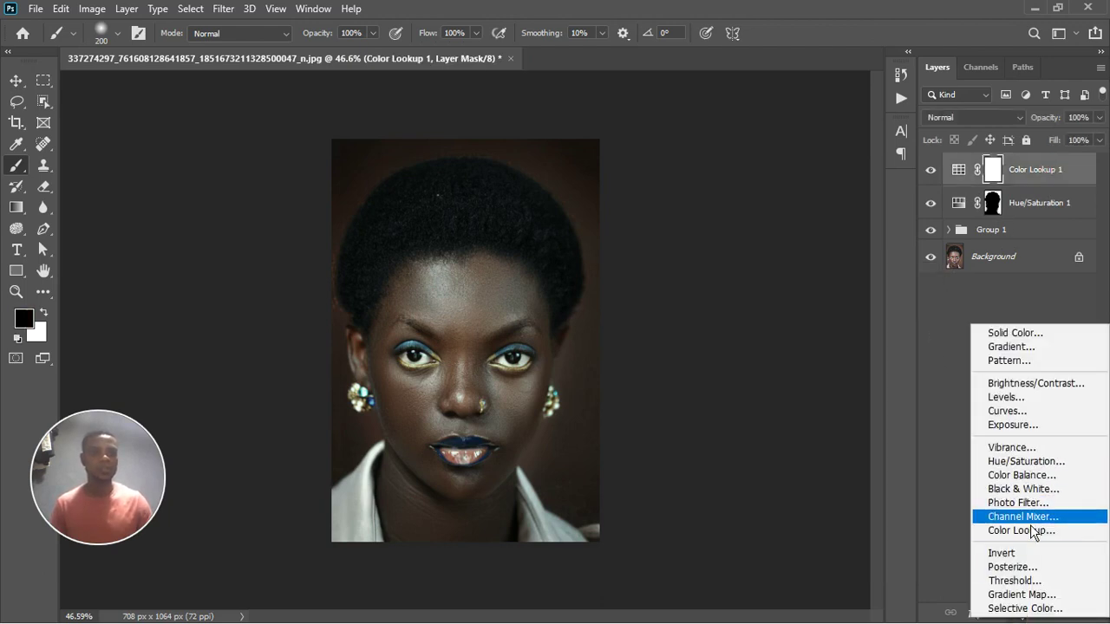
click(1025, 475)
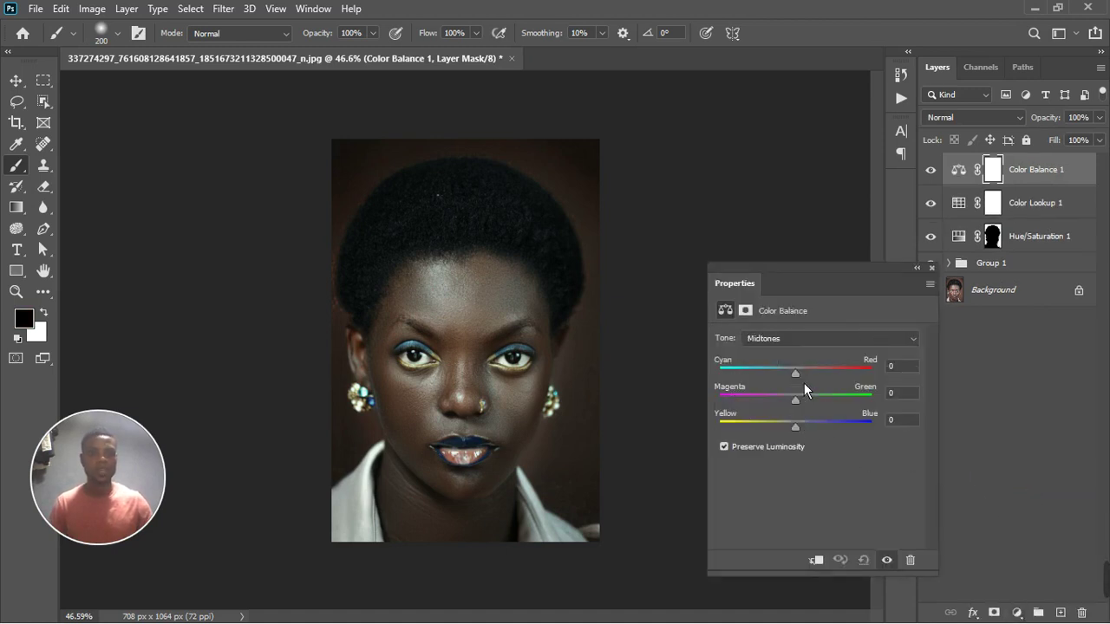
drag(803, 383, 805, 382)
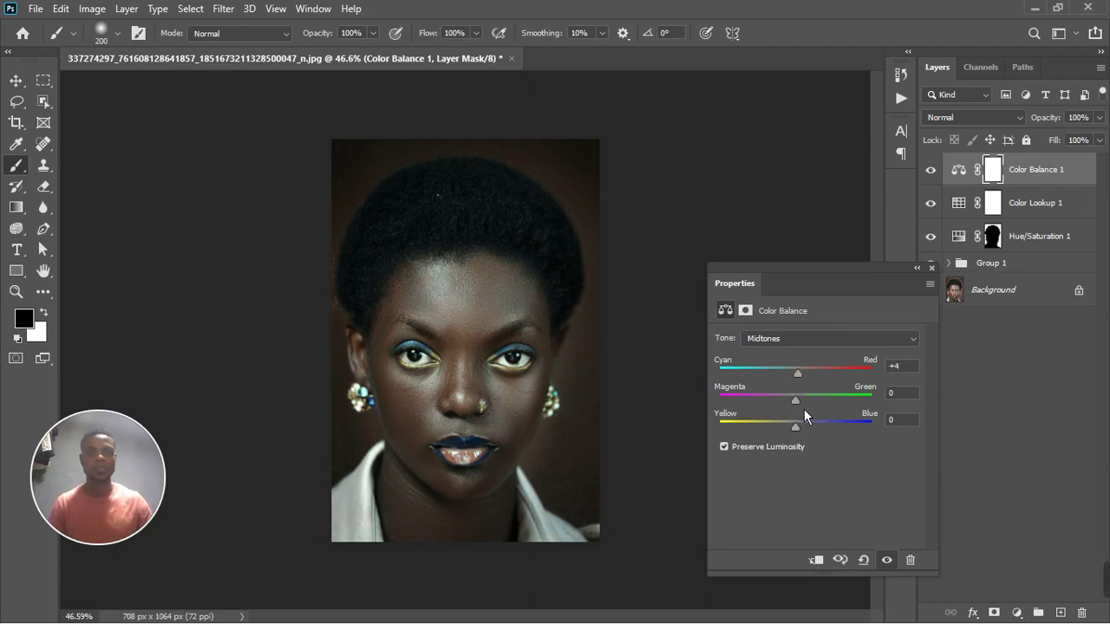
drag(803, 409, 803, 409)
drag(806, 433, 807, 435)
Step: Set the Color Balance shadows to cyan/red +4, magenta/green +1 and yellow/blue +3, and close the properties
click(812, 338)
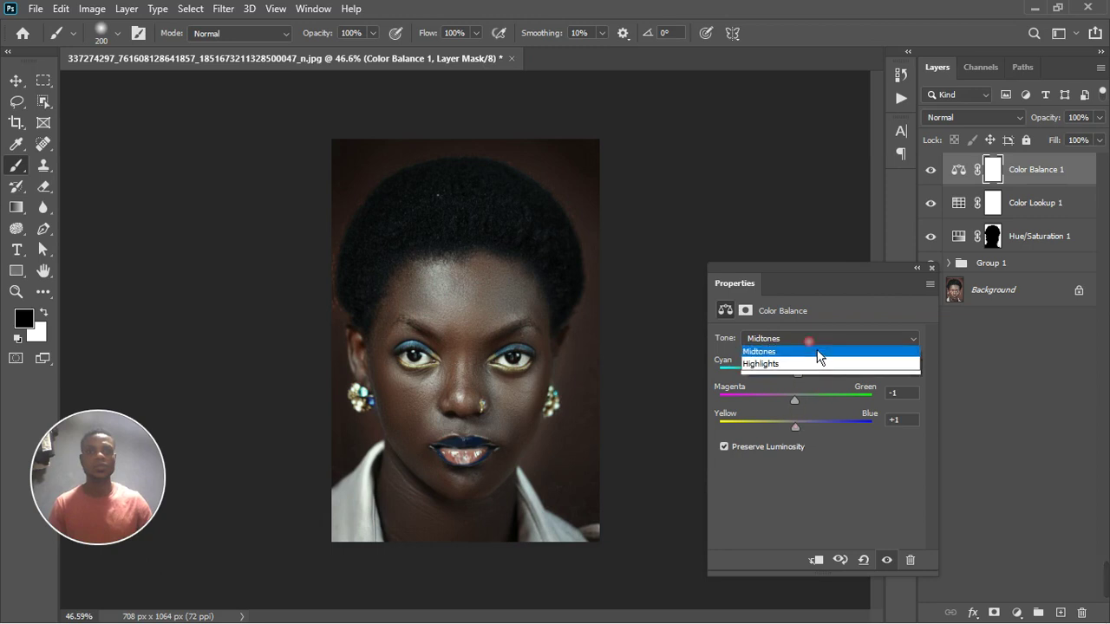
click(806, 352)
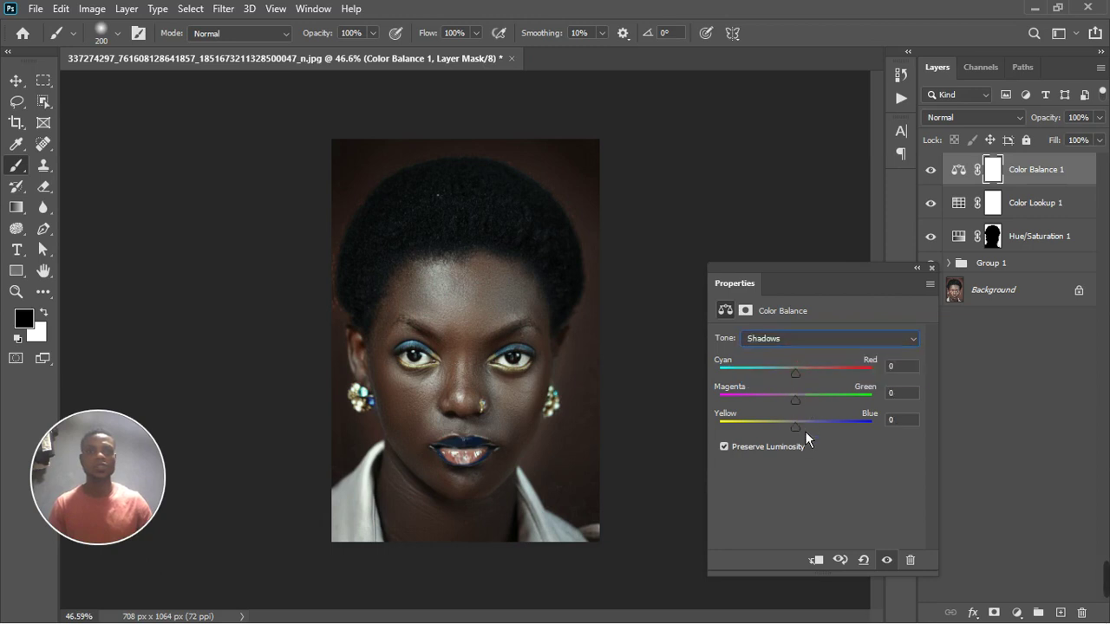
drag(804, 435, 804, 435)
drag(803, 382, 804, 416)
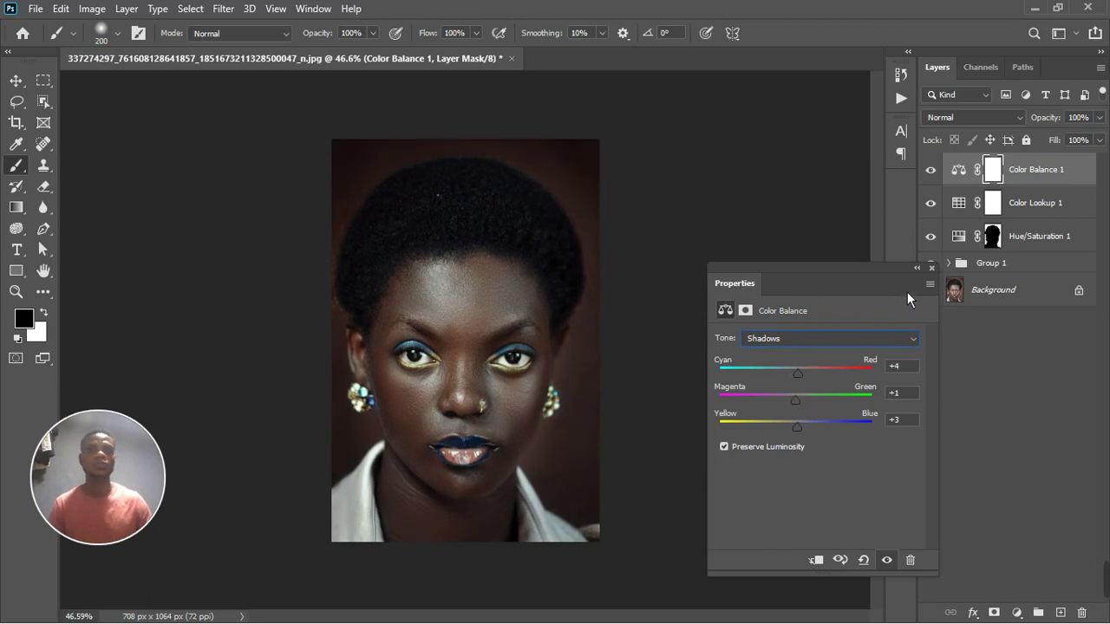
click(931, 268)
Step: Lower the Color Balance 1 layer's opacity to 14% and check the face up close
click(1100, 141)
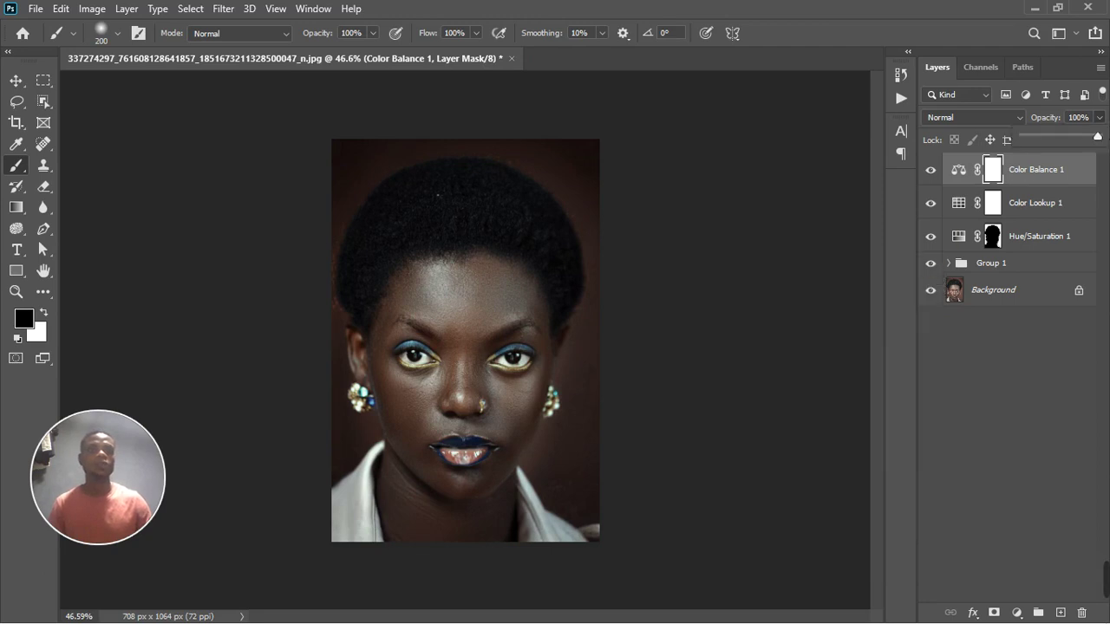
drag(1097, 137, 1054, 140)
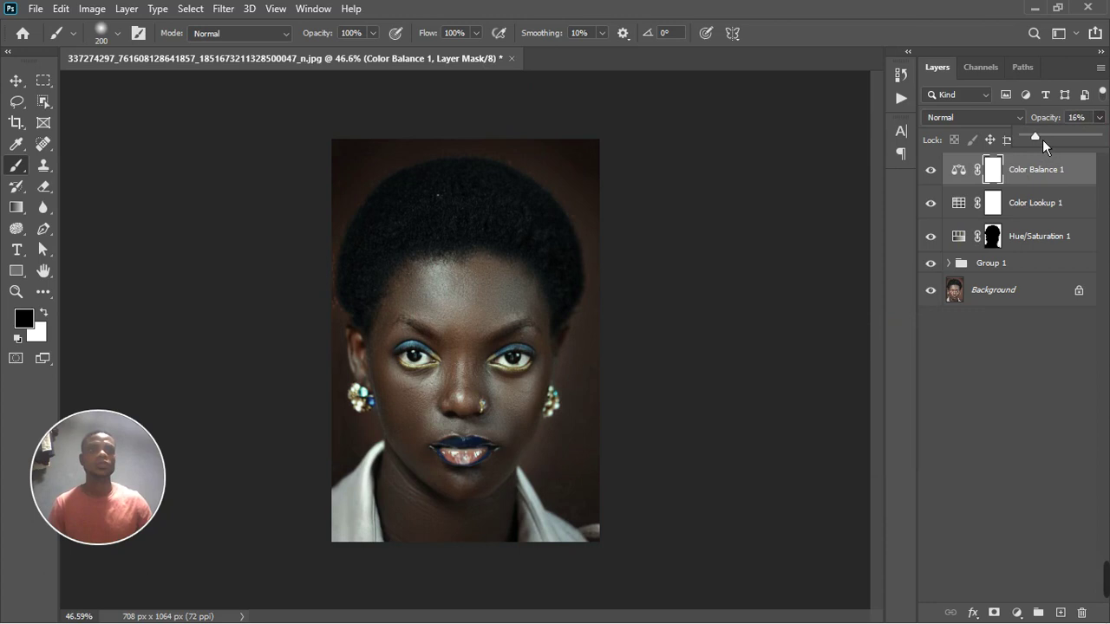
click(969, 408)
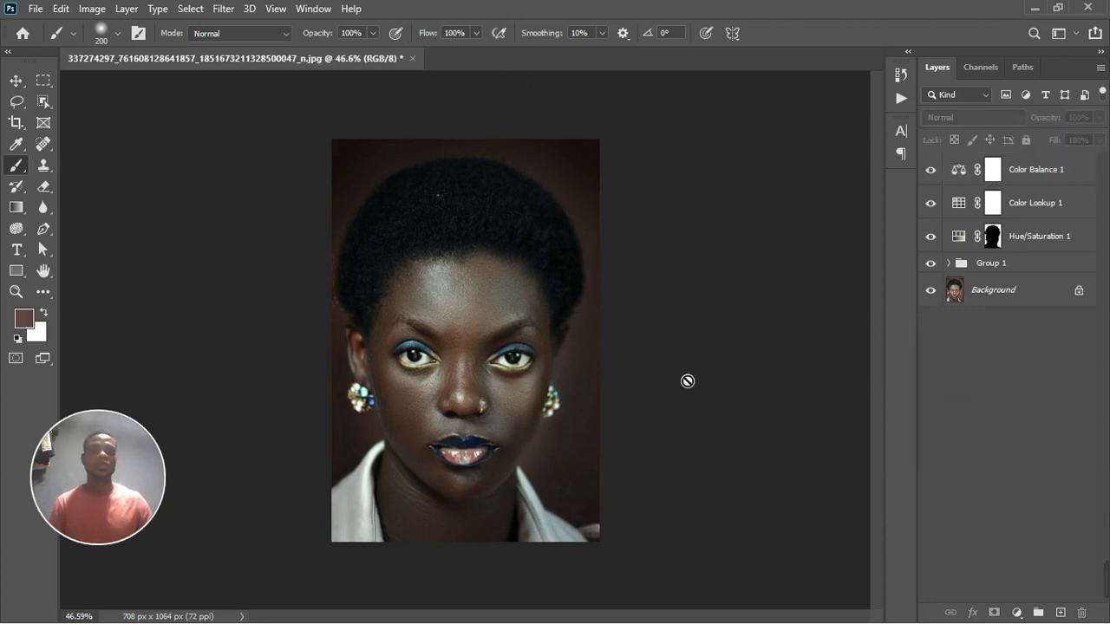
scroll(535, 413, up, 5)
scroll(544, 429, down, 3)
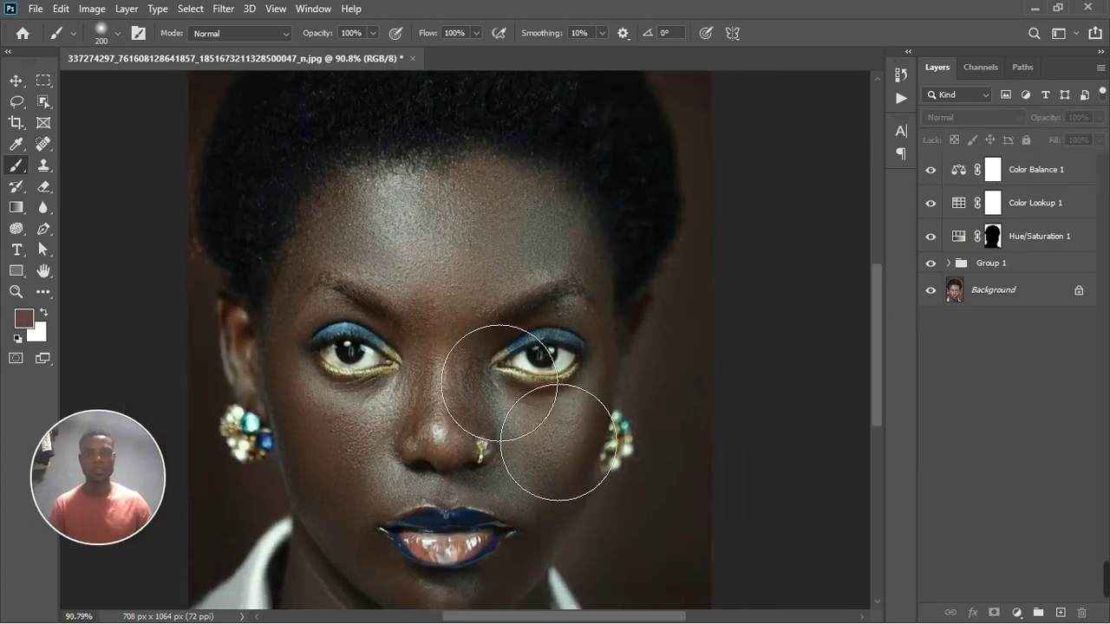
scroll(546, 430, down, 1)
Step: Group the Color Balance 1, Color Lookup 1 and Hue/Saturation 1 layers together
click(1059, 169)
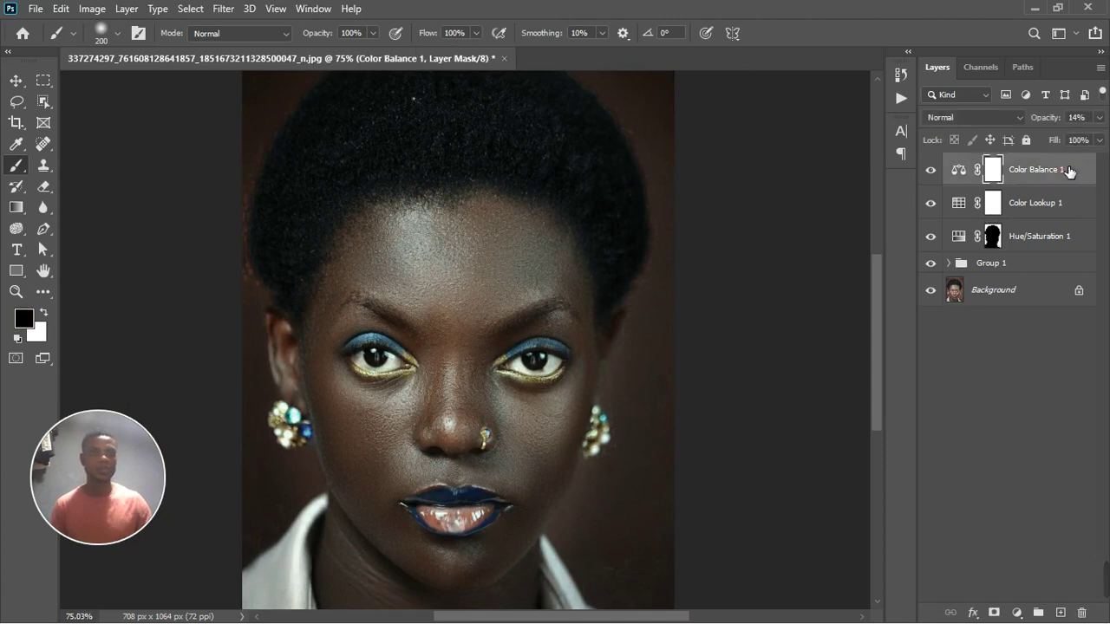
ctrl+click(1065, 249)
ctrl+click(1066, 210)
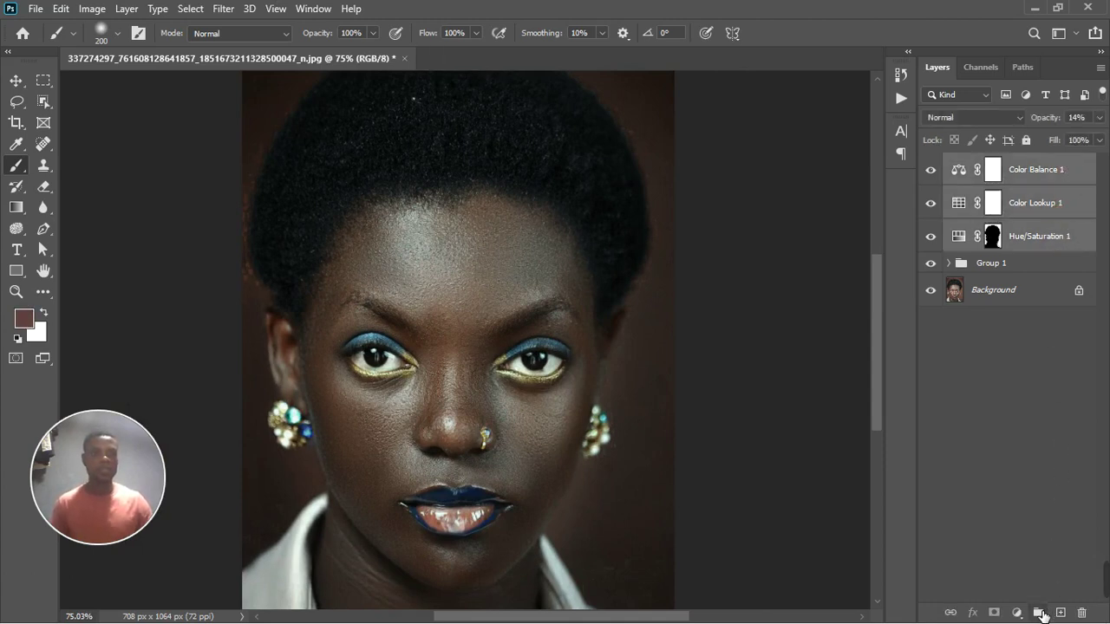
click(1038, 612)
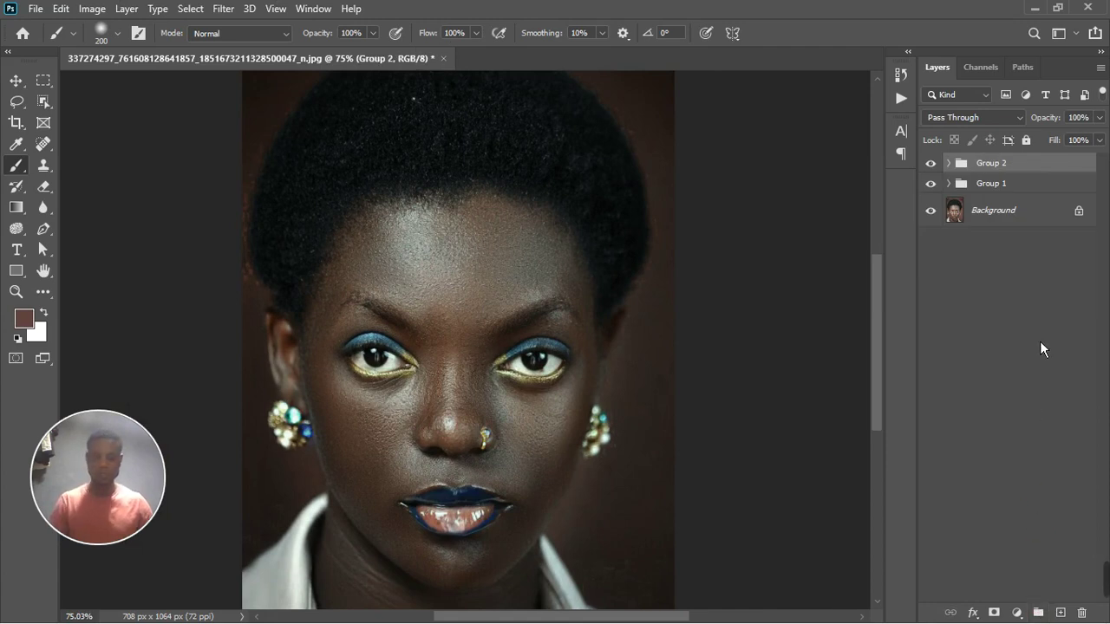
Step: Stamp all visible layers into a new merged layer on top and hide Group 1 and Group 2
key(ctrl+alt+shift+e)
click(931, 197)
click(931, 217)
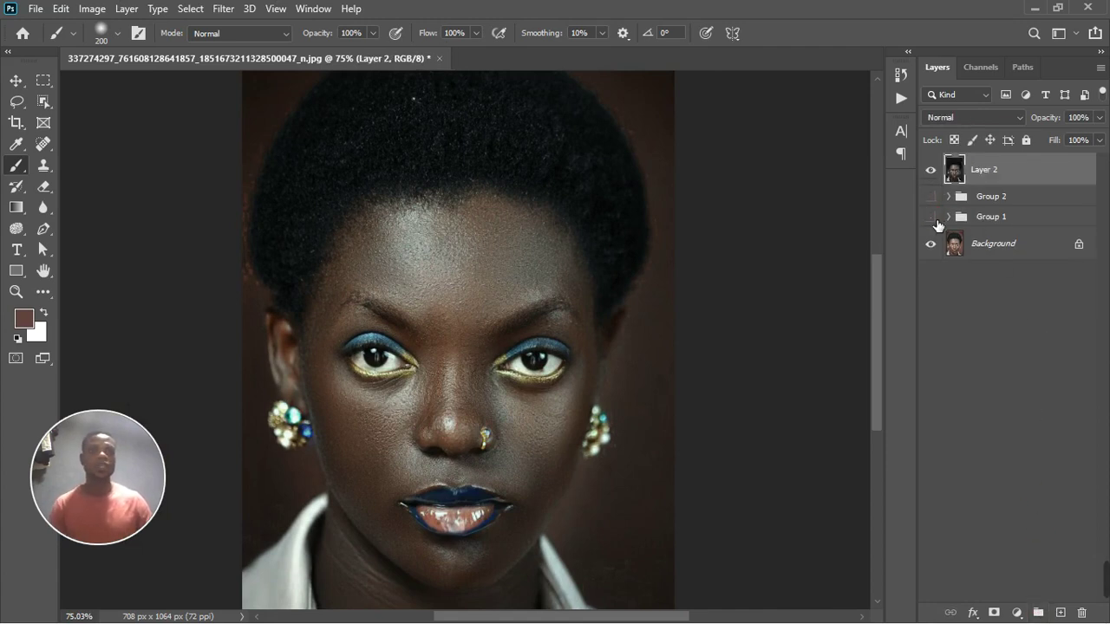
Step: Compare the merged retouched layer with the original Background portrait, leaving the merged layer shown
click(931, 170)
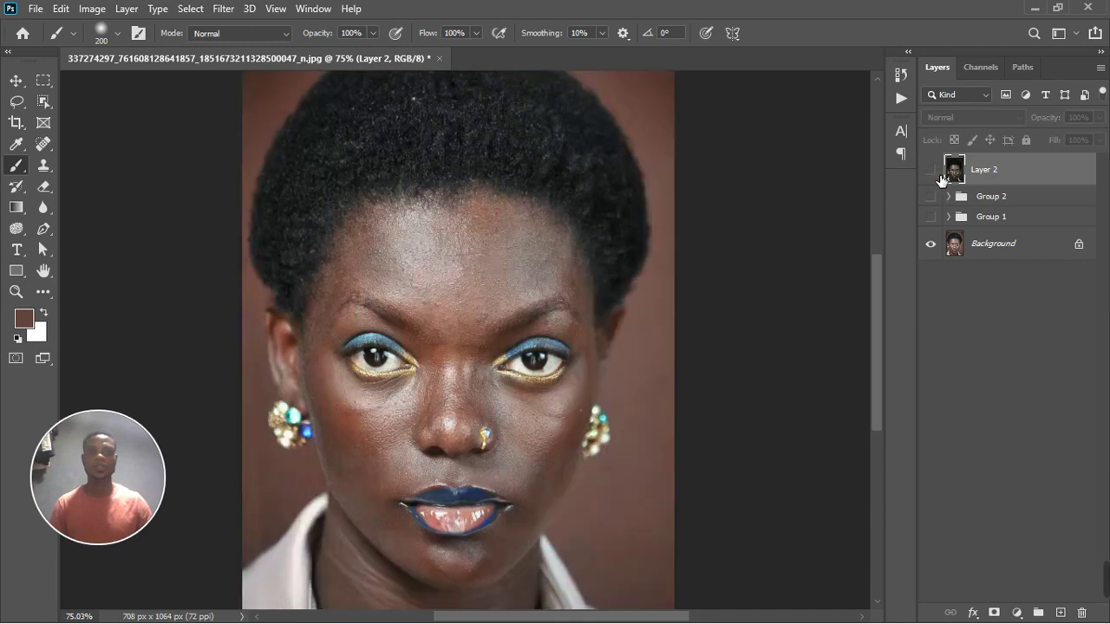
click(935, 171)
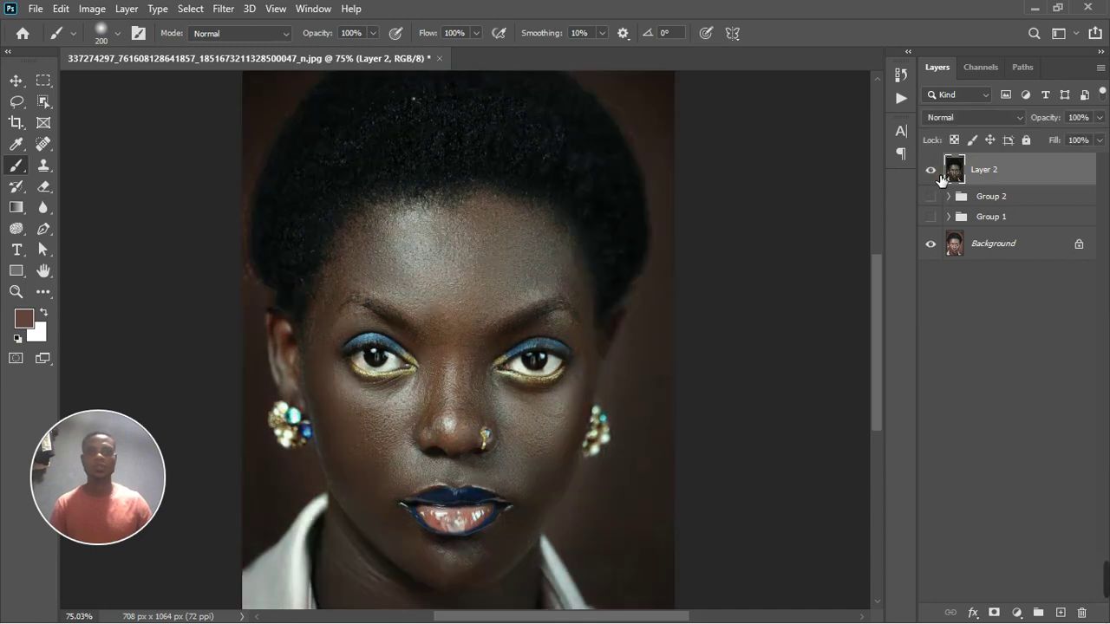
scroll(530, 338, down, 4)
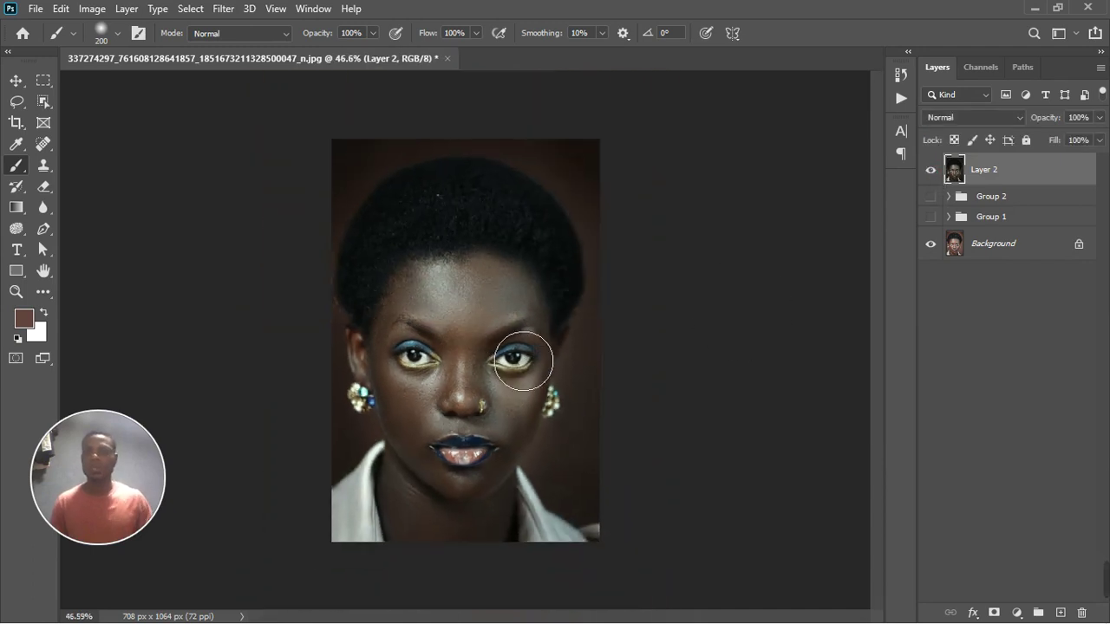